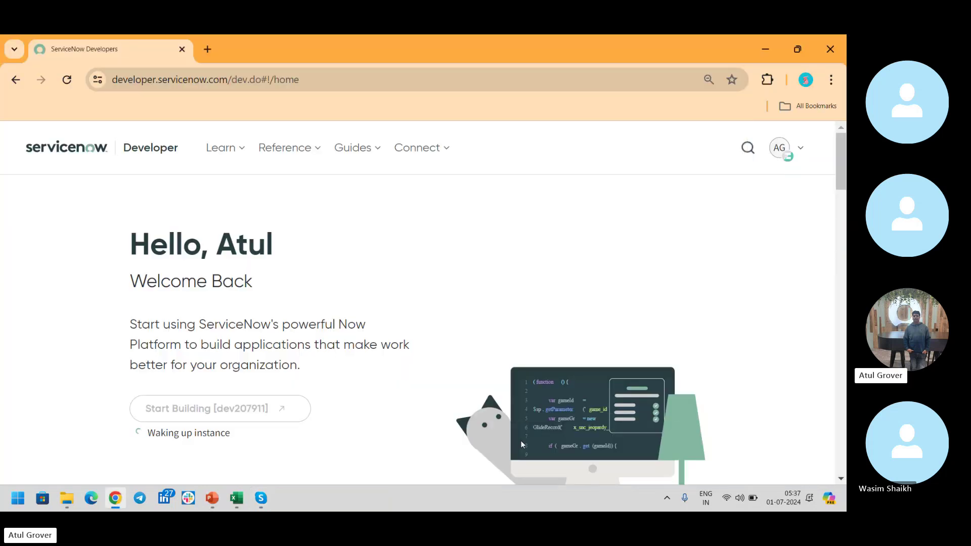
# Reload the developer home page and wait until the personal instance is awake.
pyautogui.hotkey('alt', 'Tab')
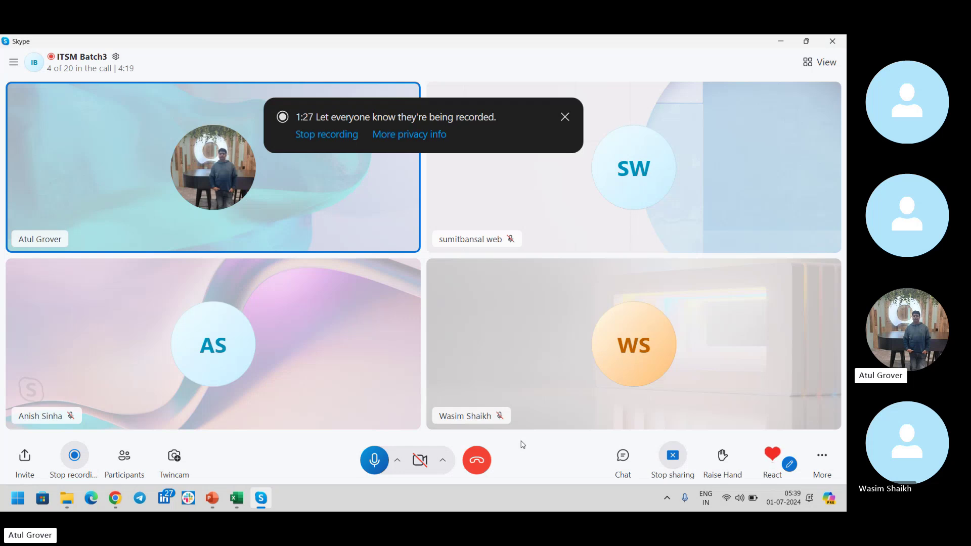
pyautogui.hotkey('alt', 'Tab')
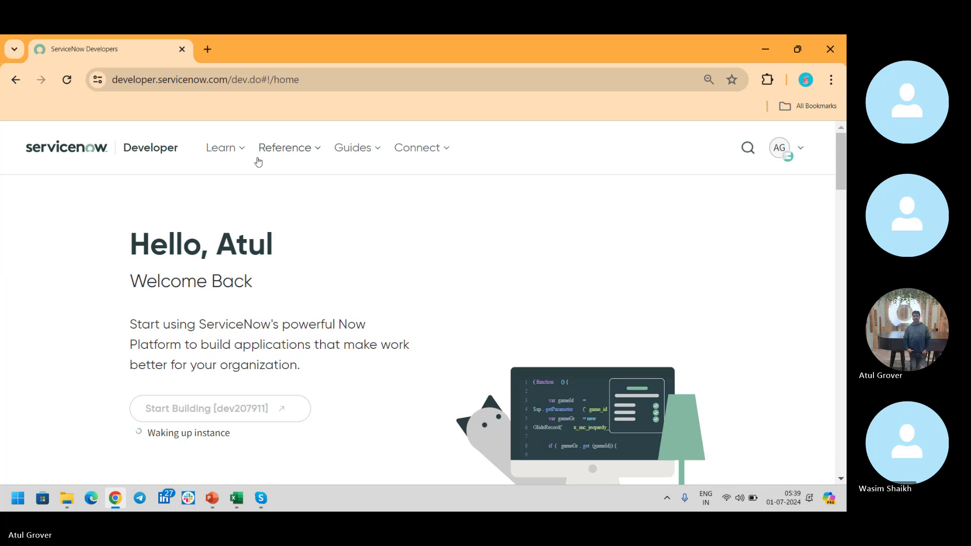
pyautogui.click(65, 81)
pyautogui.hotkey('alt', 'Tab')
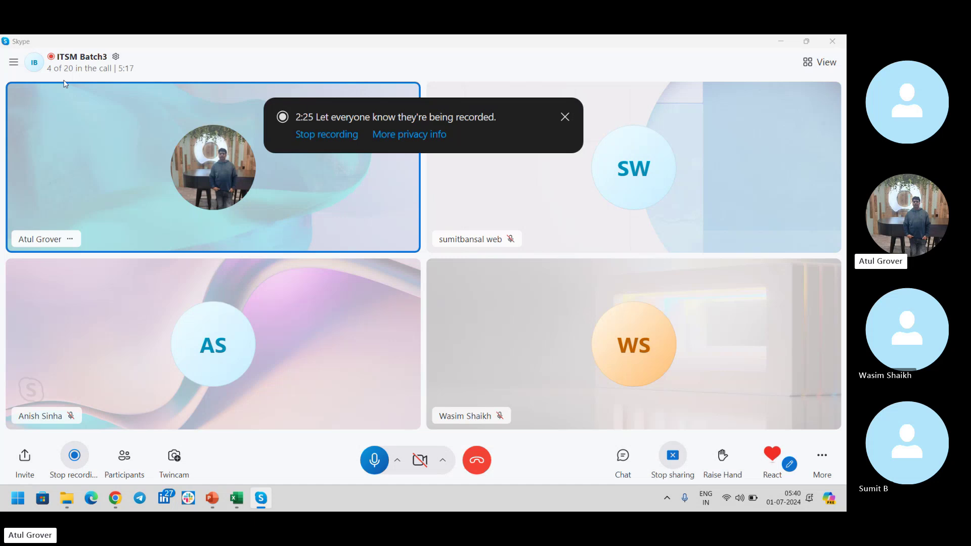
pyautogui.hotkey('alt', 'Tab')
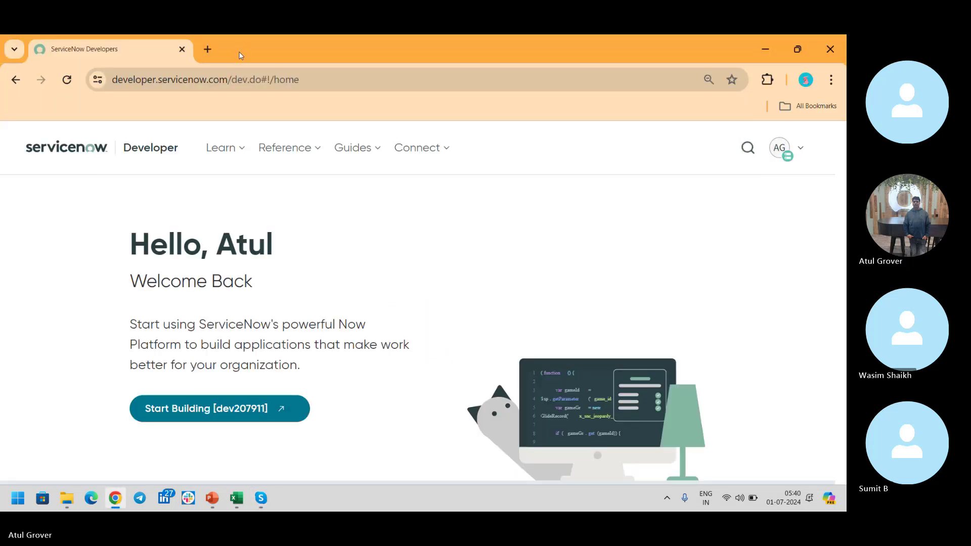
# Go to the dev instance and sign in as admin with the account password.
pyautogui.click(252, 80)
pyautogui.write('dev')
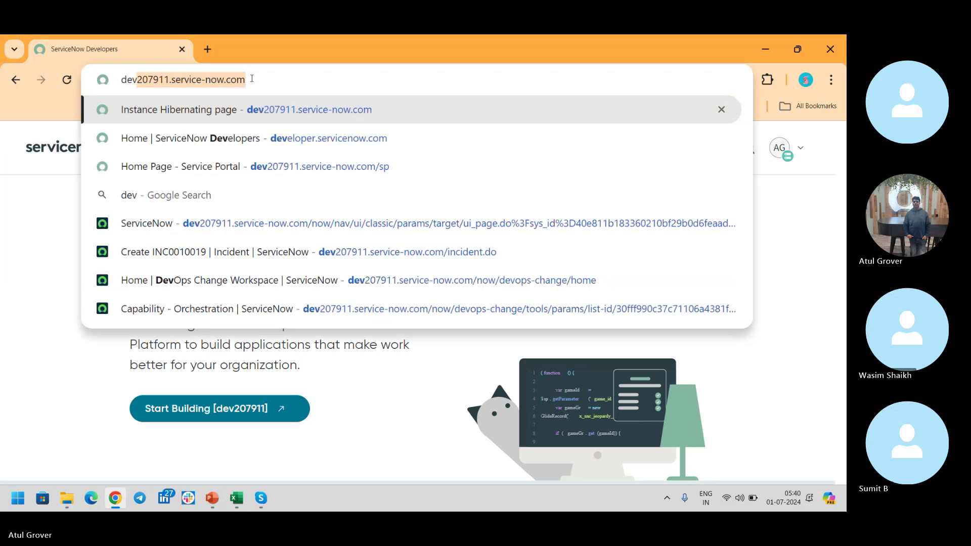
pyautogui.press('Return')
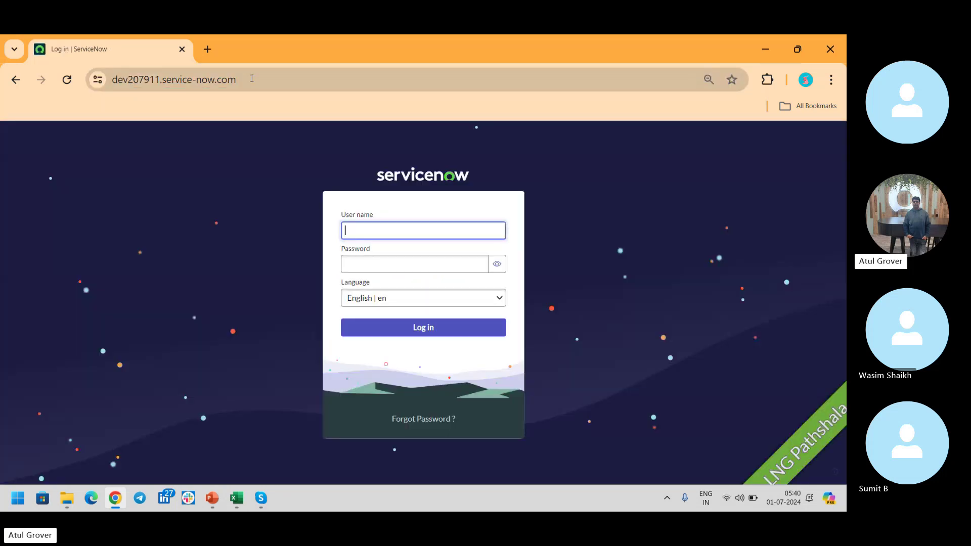
pyautogui.write('admin')
pyautogui.press('Tab')
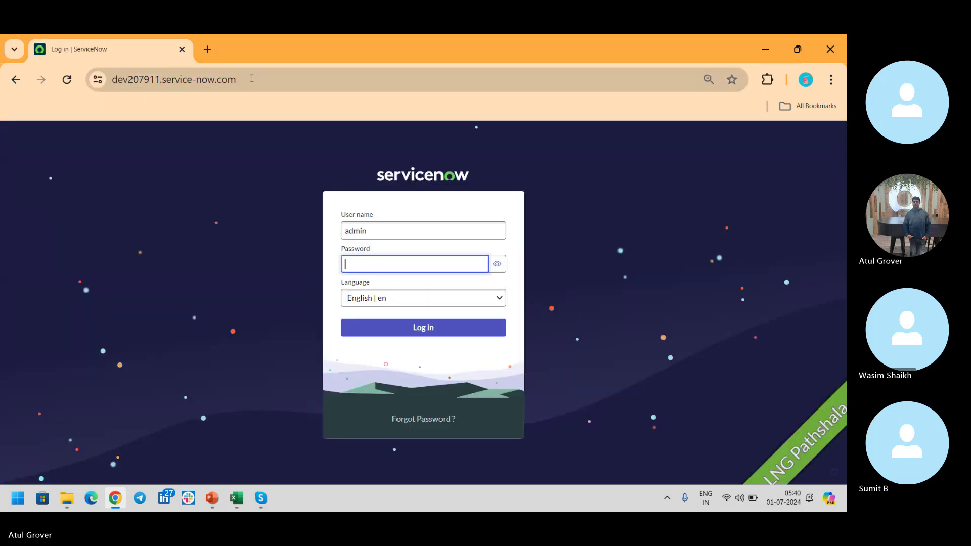
pyautogui.write('a********')
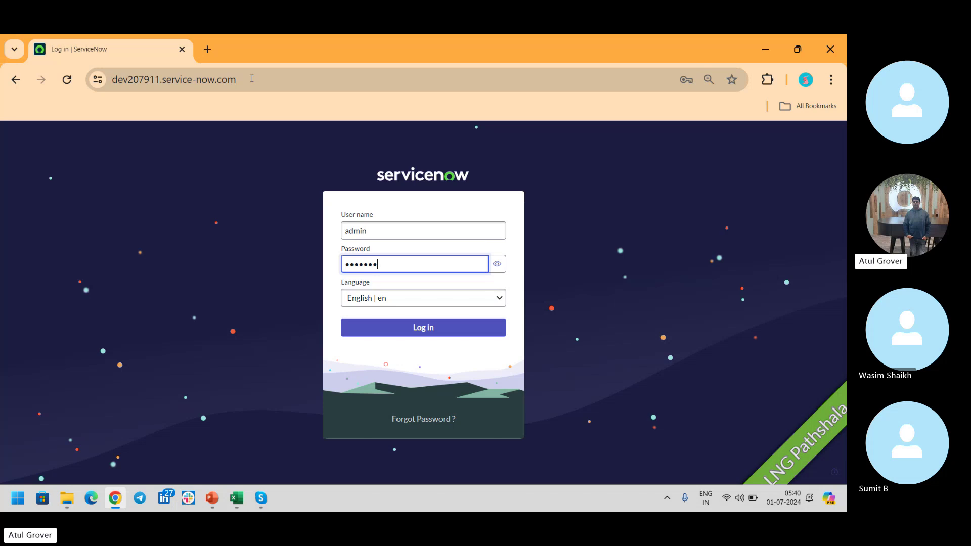
pyautogui.write('**')
pyautogui.press('Return')
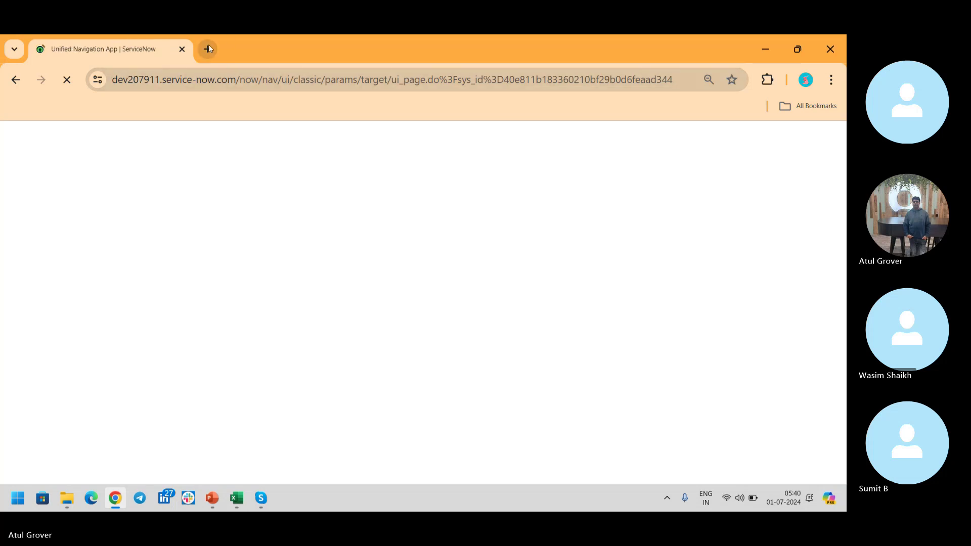
# Load the instance's /sp Service Portal in a new browser tab.
pyautogui.click(208, 47)
pyautogui.write('dev207911.service-now.com')
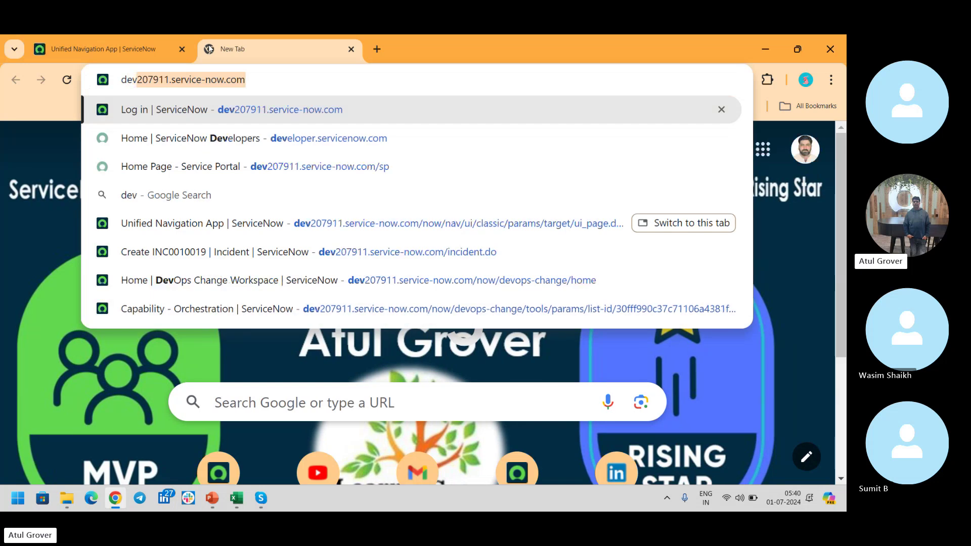
pyautogui.press('Right')
pyautogui.write('/sp')
pyautogui.press('Return')
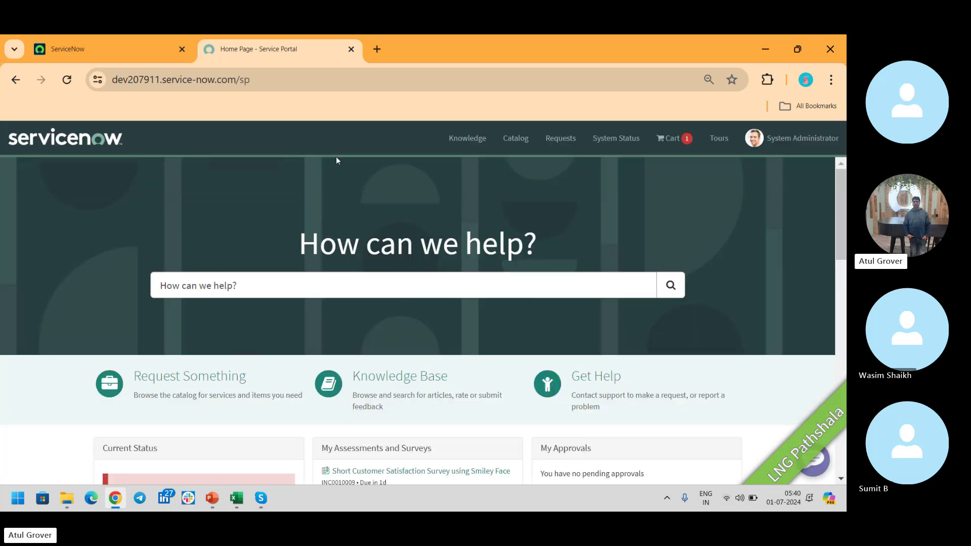
# Search the portal for 'new hire' and open the New Hire order guide.
pyautogui.click(340, 283)
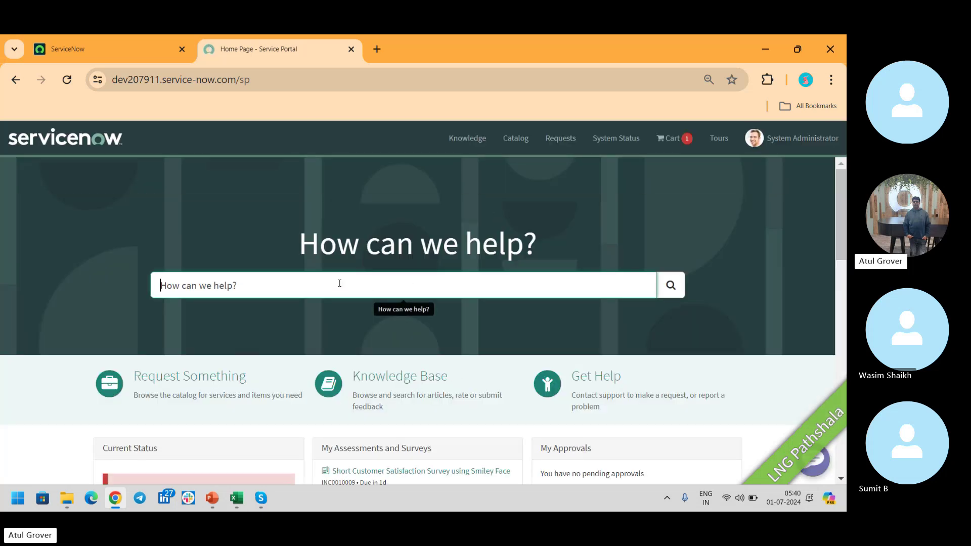
pyautogui.write('new hir')
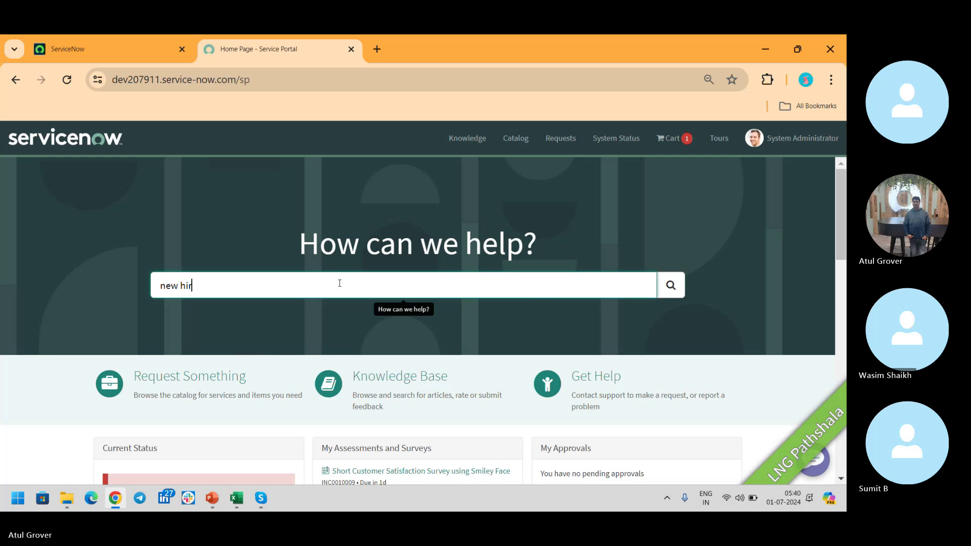
pyautogui.write('e')
pyautogui.press('Return')
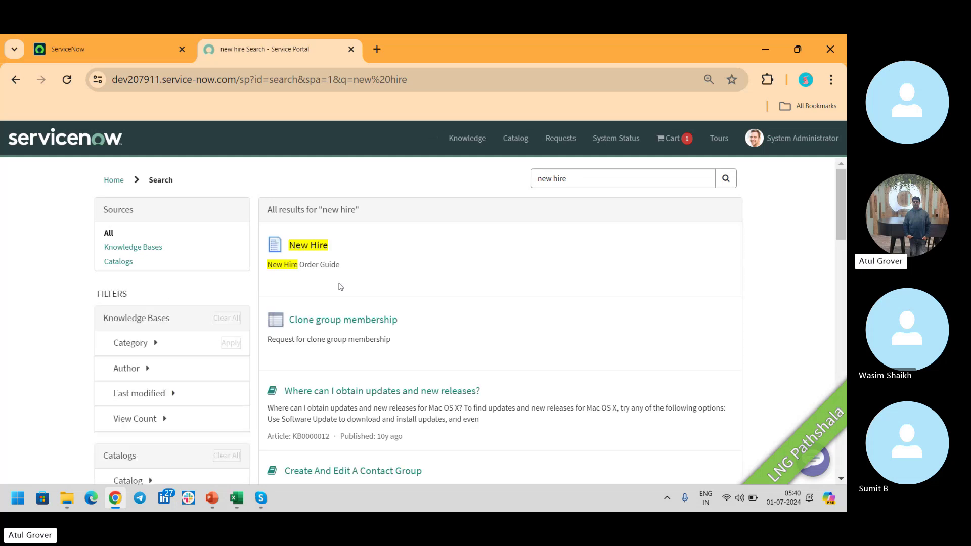
pyautogui.click(317, 248)
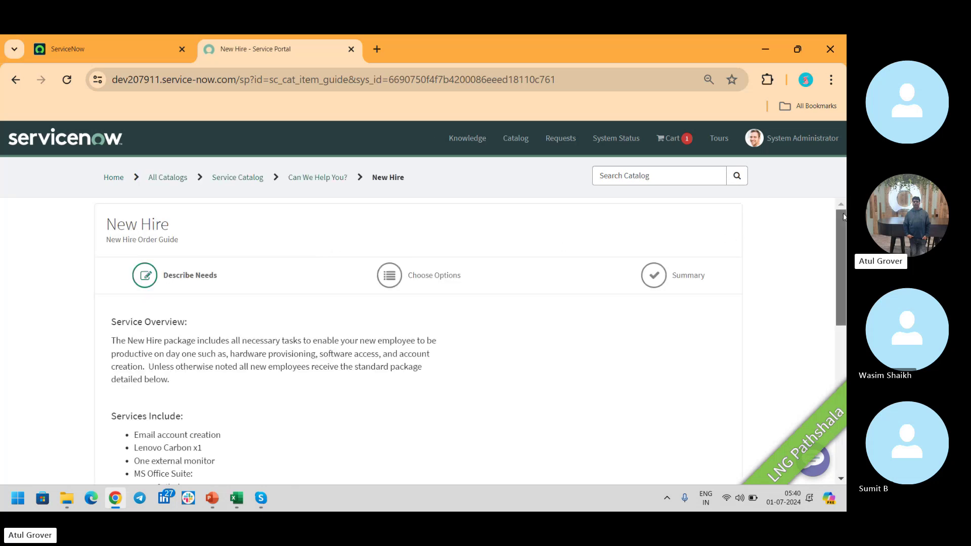
# Set the joining group to HR, remote employee to Yes, and office to Fairfax, VA.
pyautogui.moveTo(843, 218); pyautogui.dragTo(843, 241)
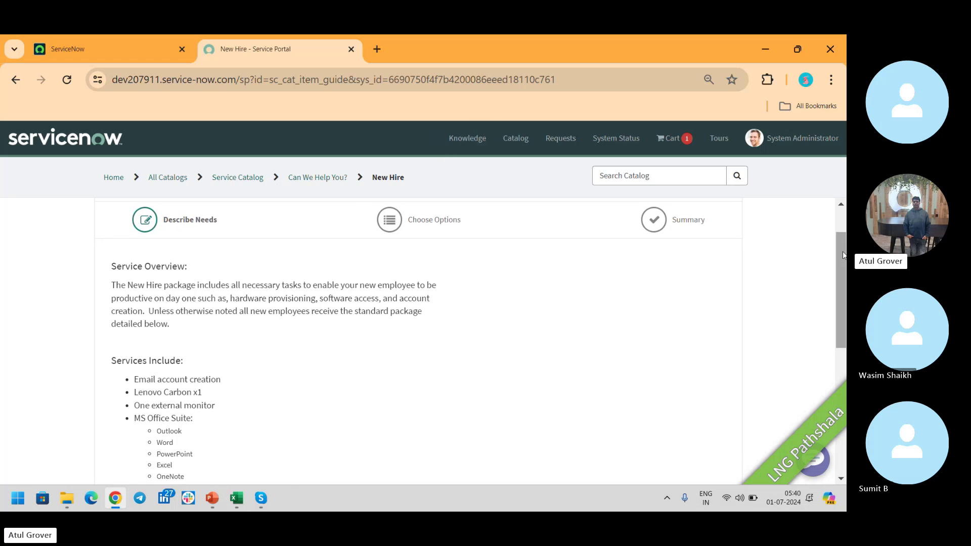
pyautogui.moveTo(841, 252); pyautogui.dragTo(839, 367)
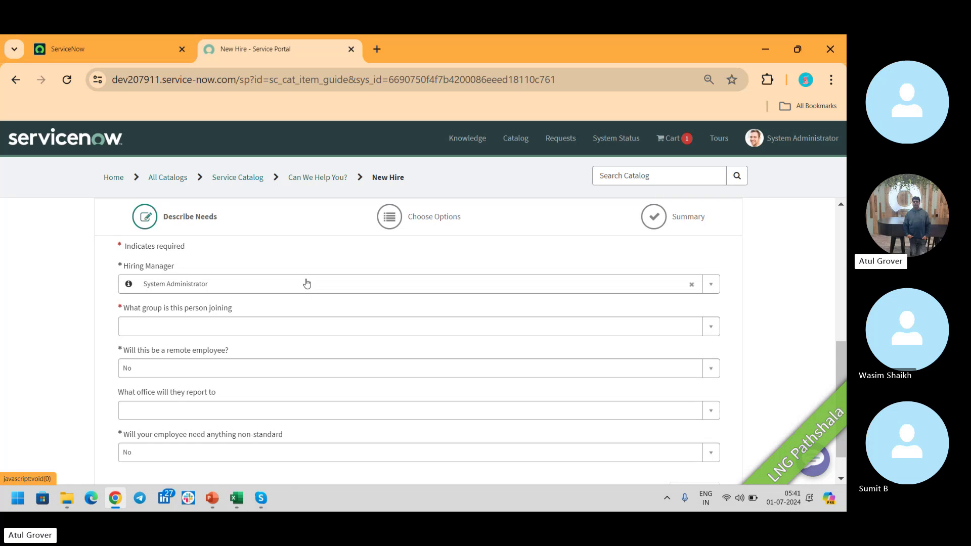
pyautogui.click(255, 331)
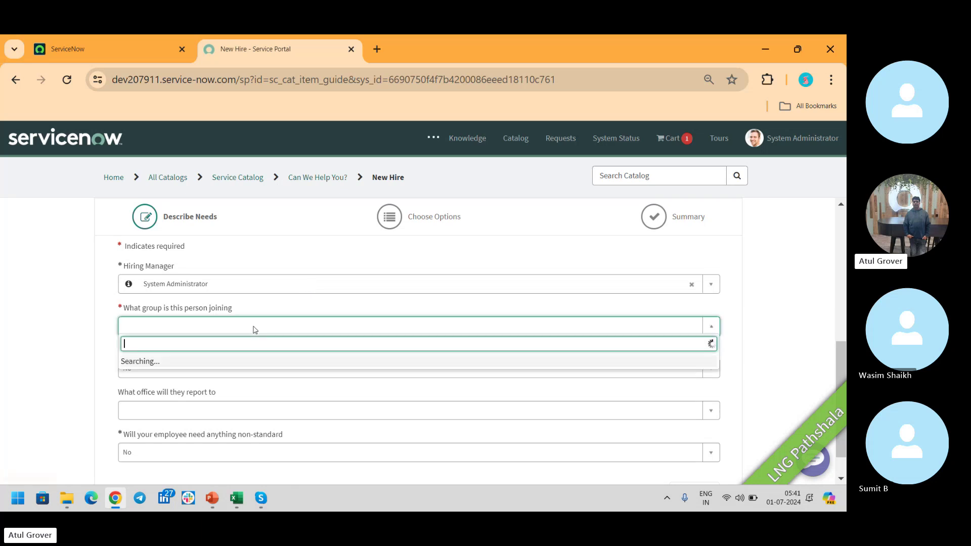
pyautogui.click(148, 409)
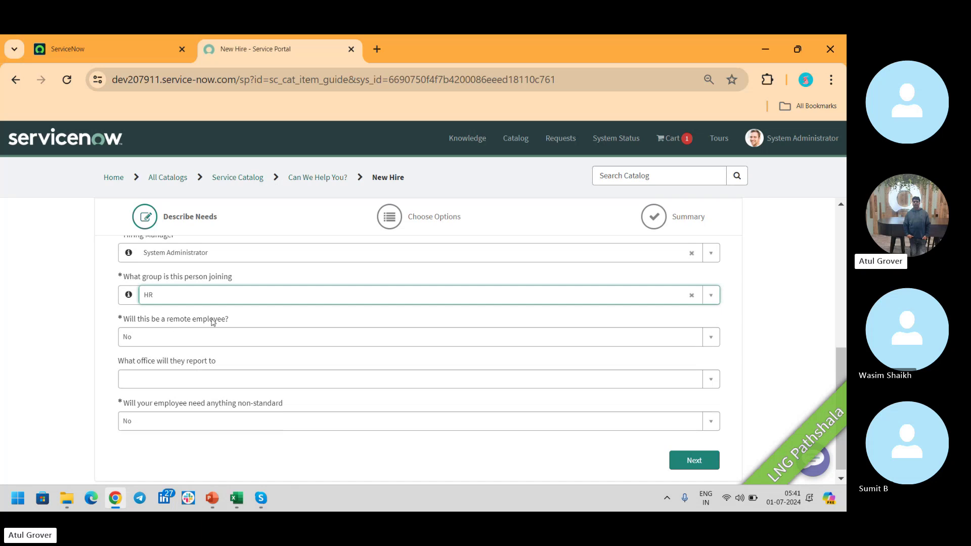
pyautogui.click(205, 340)
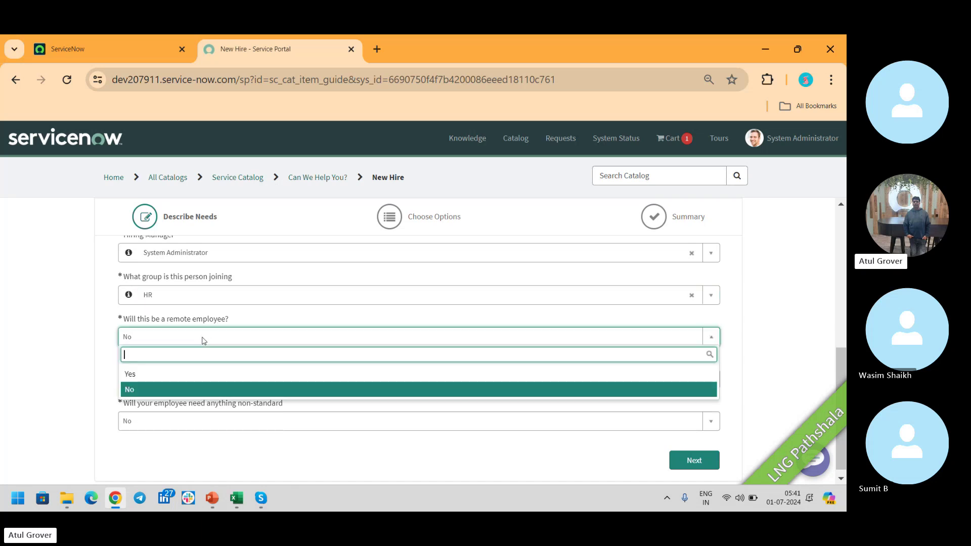
pyautogui.click(145, 379)
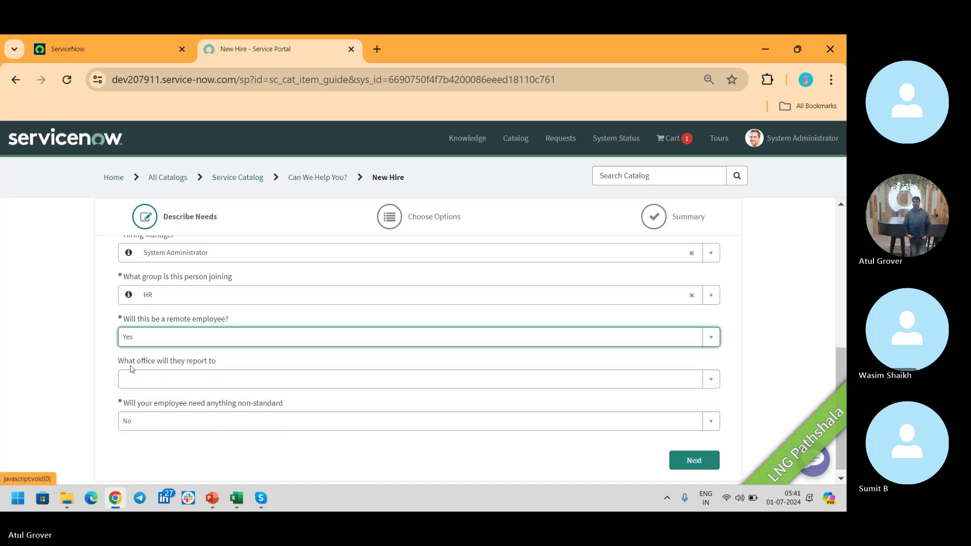
pyautogui.click(210, 382)
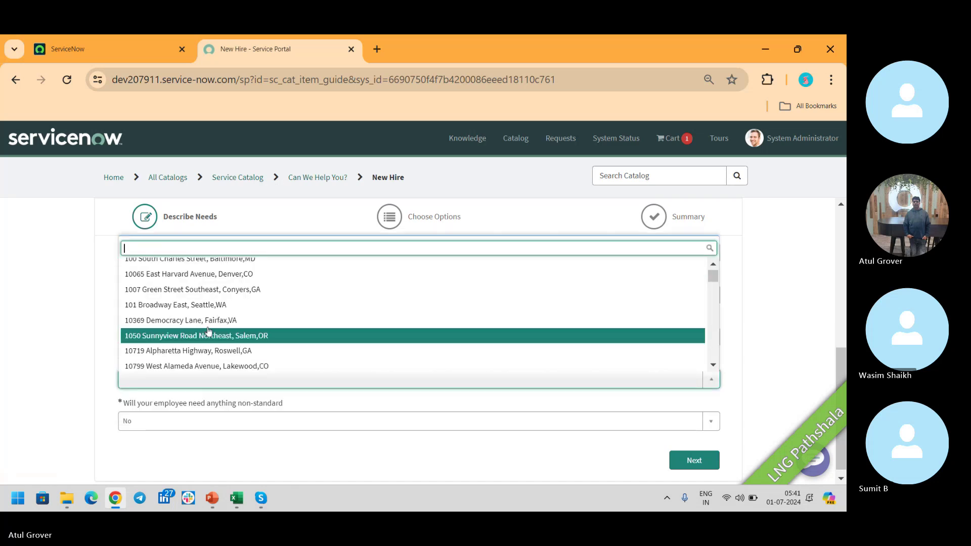
pyautogui.click(206, 321)
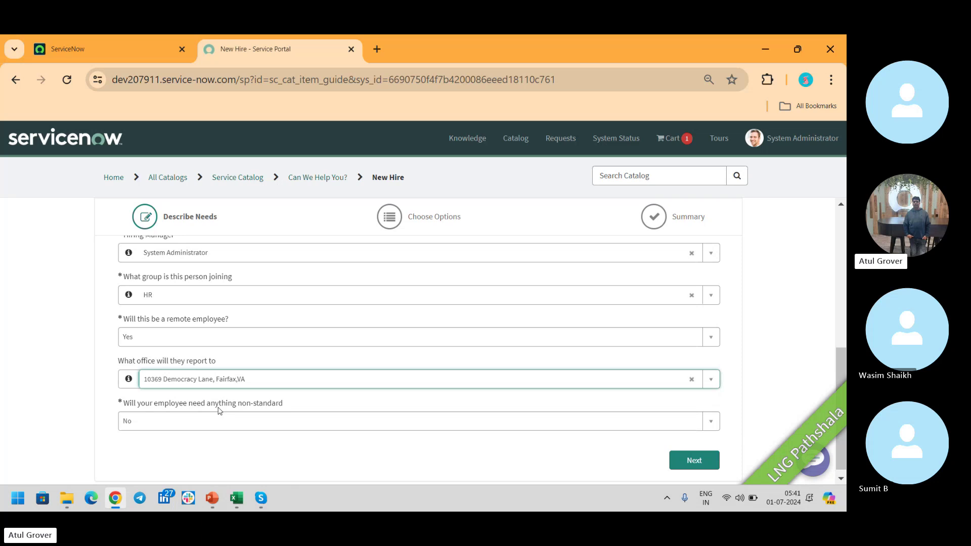
# Answer Yes to non-standard needs, choose Sales device and Android mobile, then proceed to Choose Options.
pyautogui.click(218, 420)
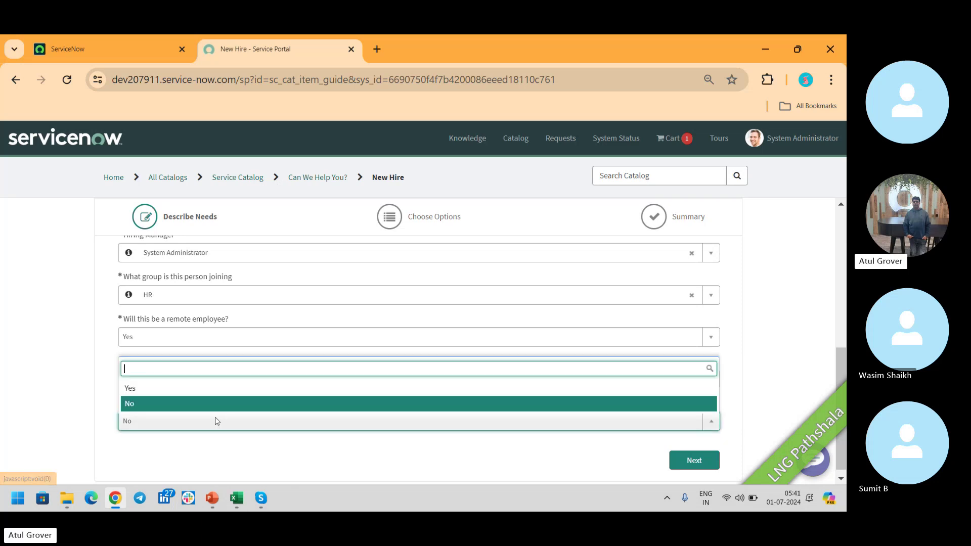
pyautogui.click(153, 396)
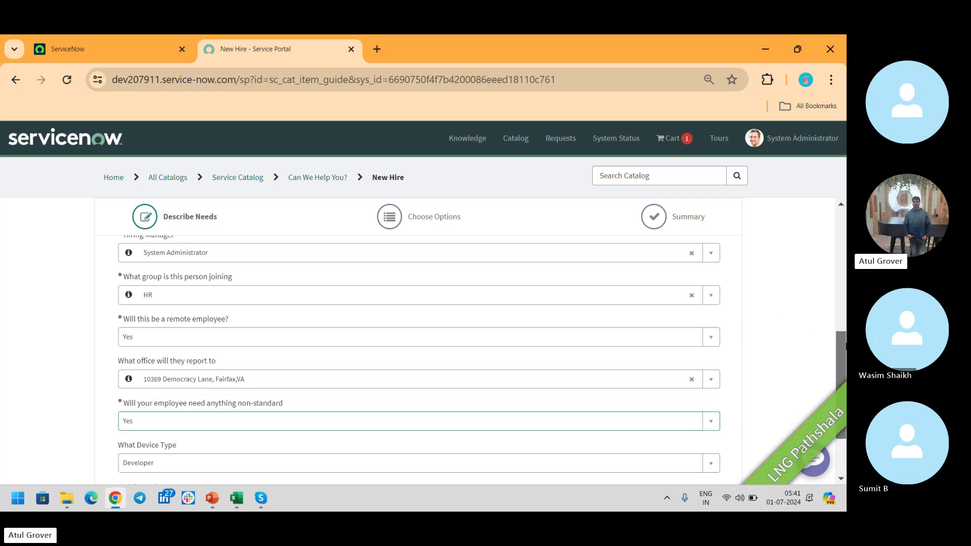
pyautogui.scroll(-2, 362, 379)
pyautogui.click(228, 372)
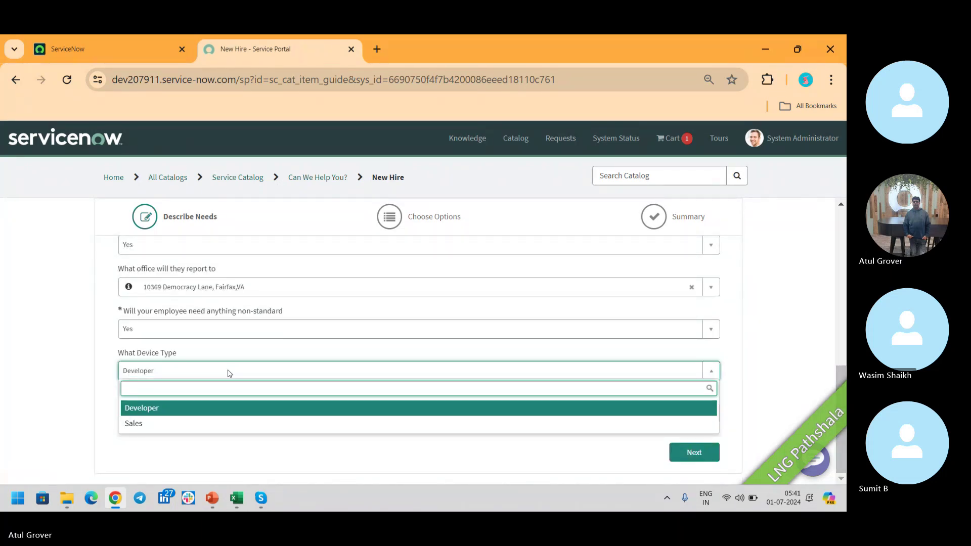
pyautogui.click(188, 428)
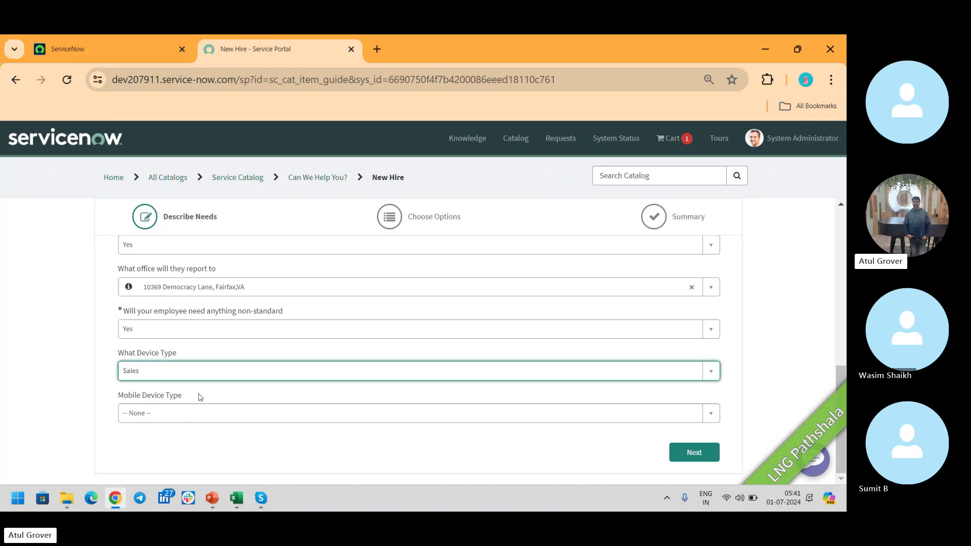
pyautogui.click(184, 415)
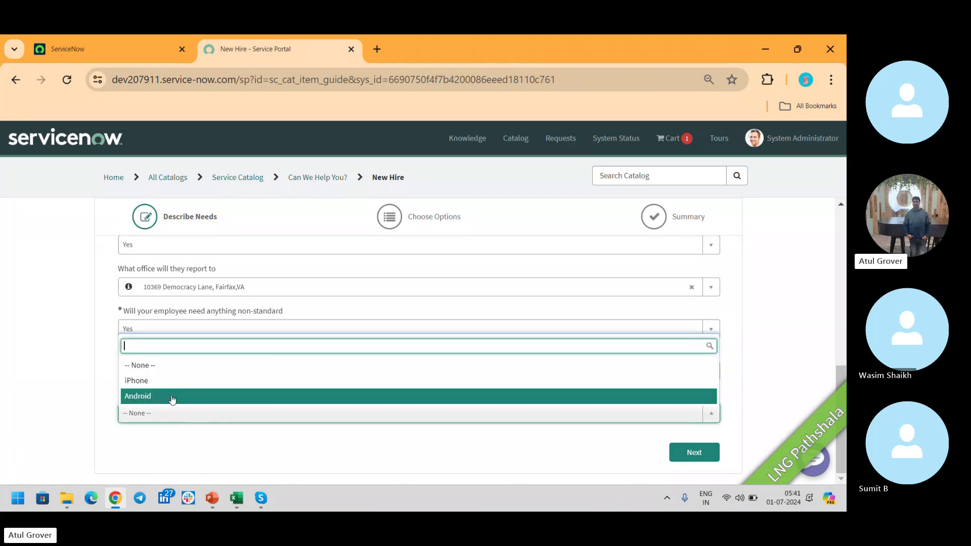
pyautogui.click(172, 397)
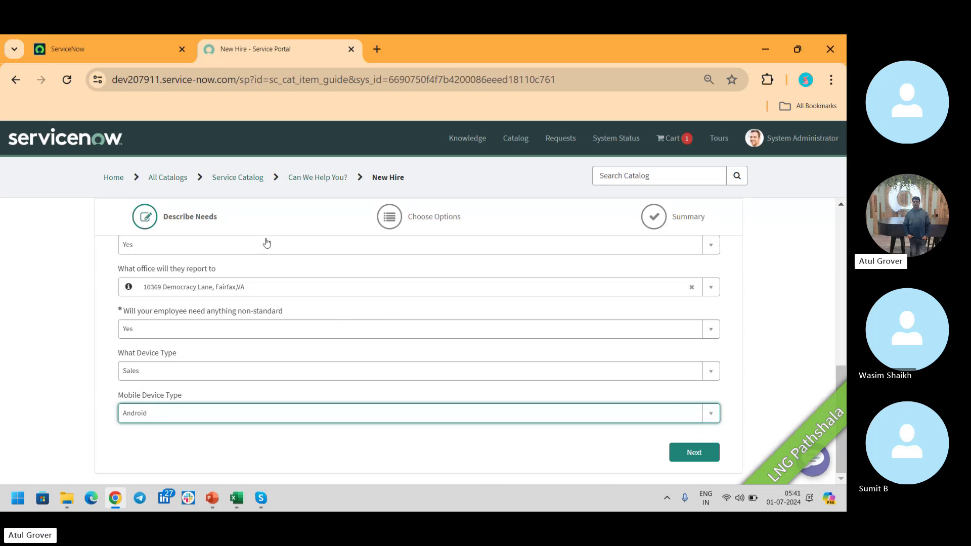
pyautogui.click(713, 450)
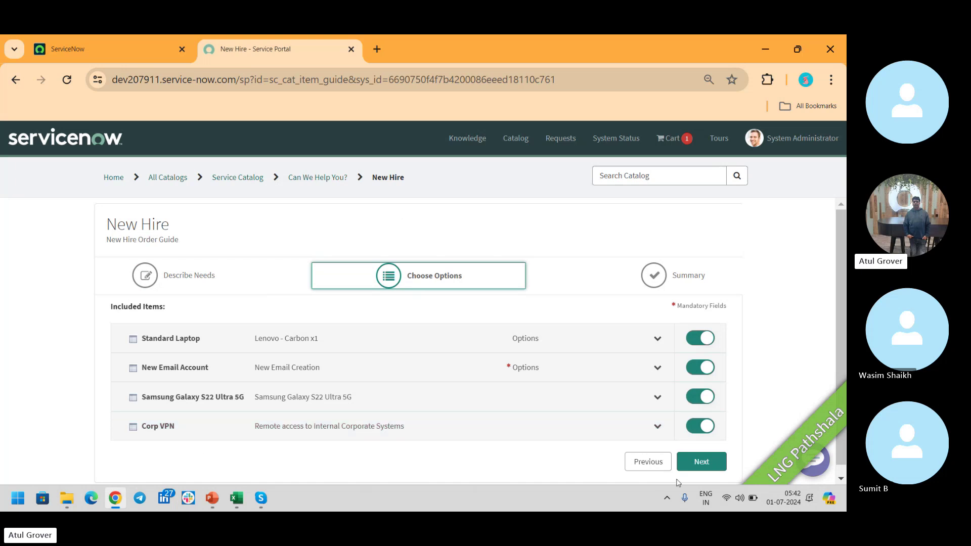
# Return to Describe Needs, change device type to Developer and mobile device to iPhone, then continue.
pyautogui.click(632, 461)
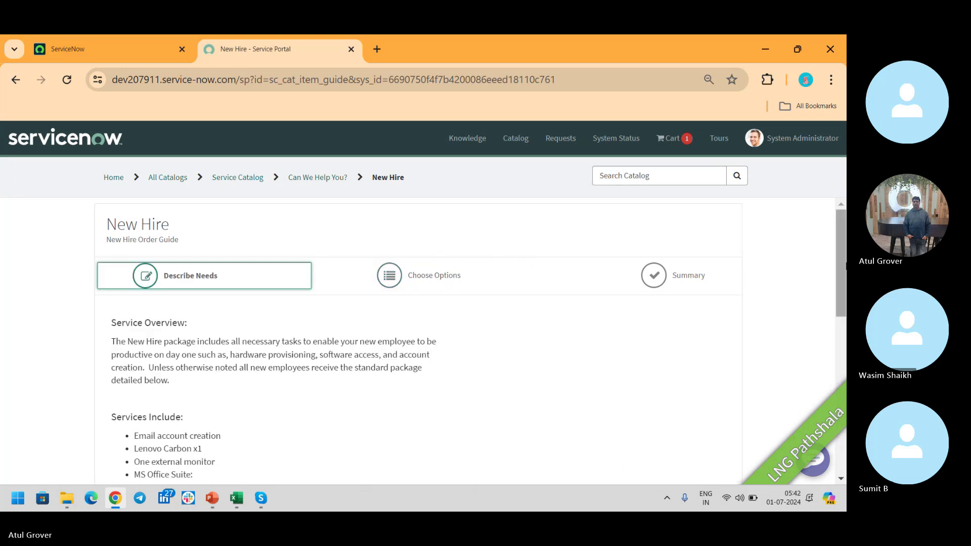
pyautogui.moveTo(844, 235); pyautogui.dragTo(843, 382)
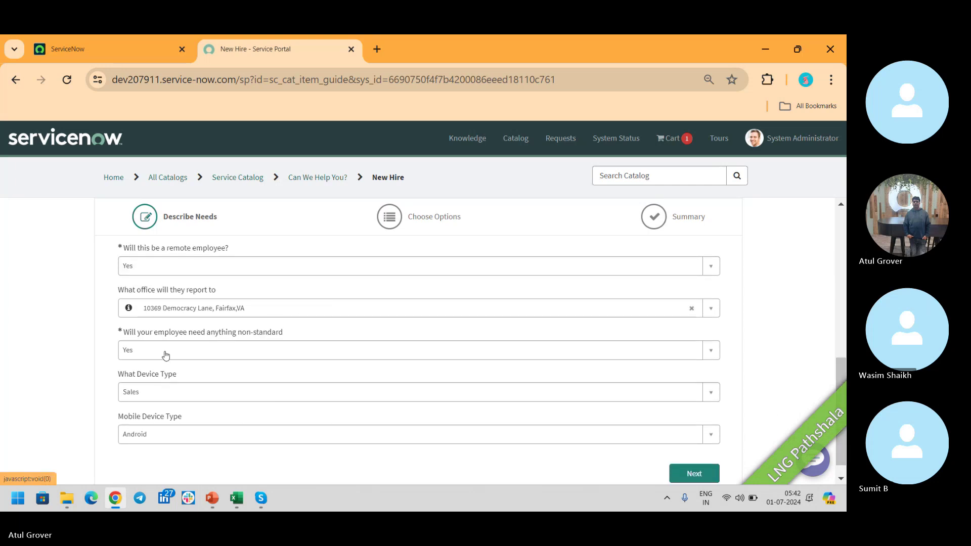
pyautogui.click(160, 394)
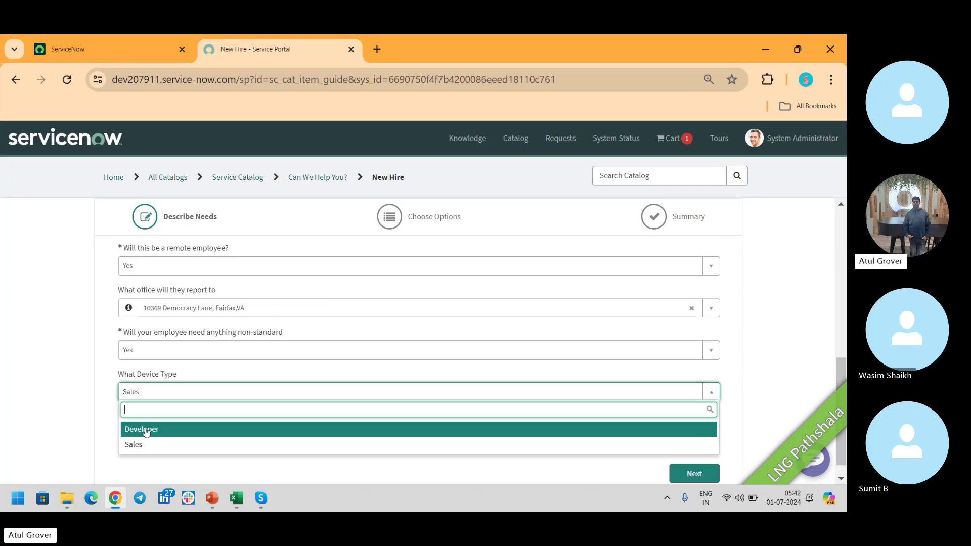
pyautogui.click(152, 429)
pyautogui.click(182, 436)
pyautogui.click(156, 404)
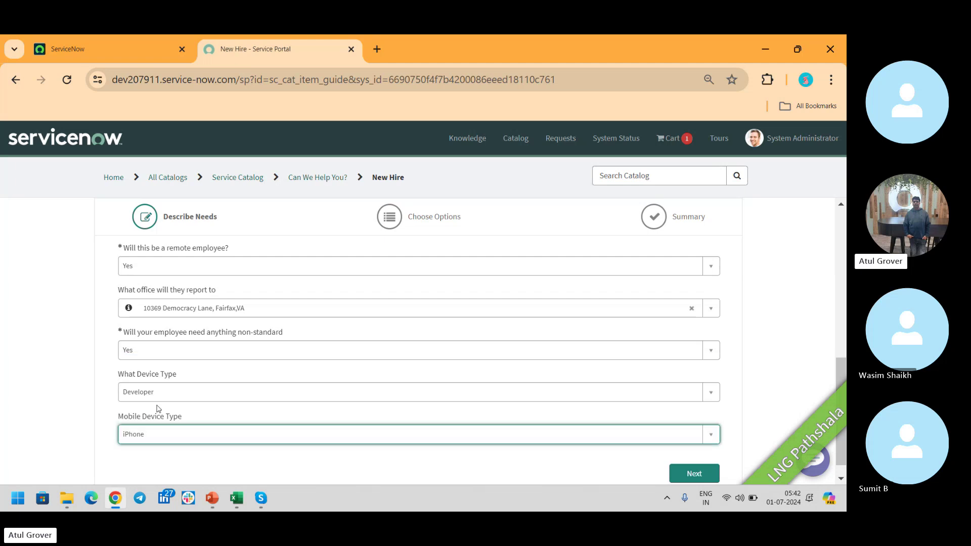
pyautogui.click(694, 473)
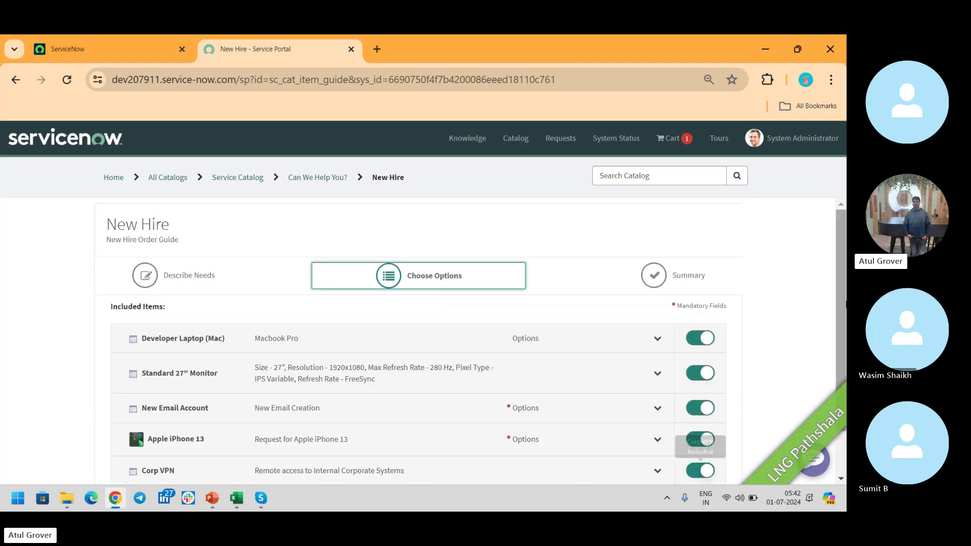
pyautogui.moveTo(841, 276); pyautogui.dragTo(841, 329)
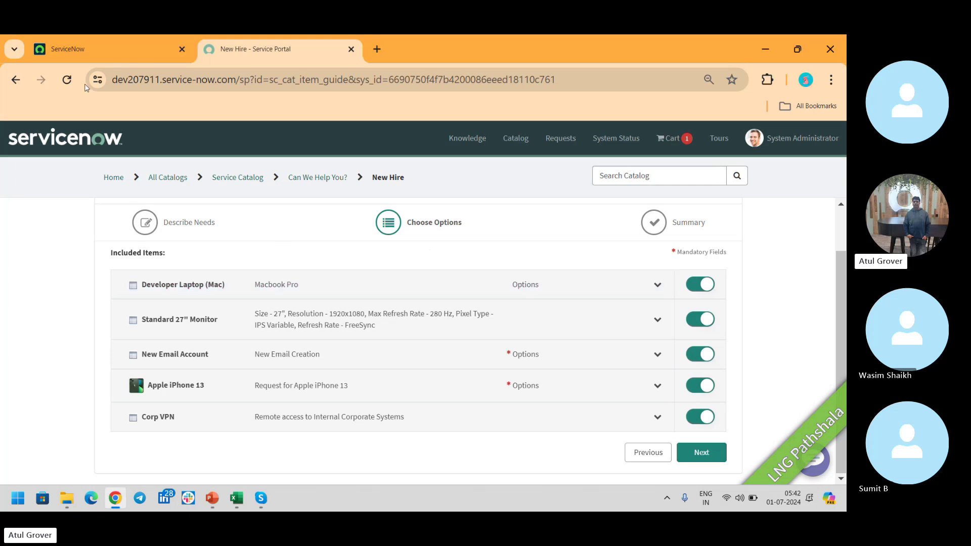
# In the admin tab, filter the navigator for 'order guide' and open the New Hire record.
pyautogui.click(86, 47)
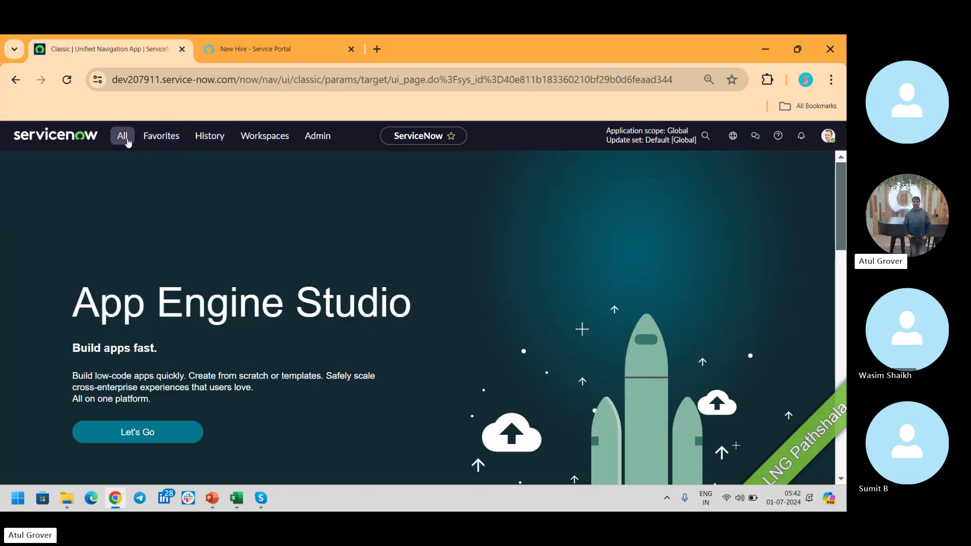
pyautogui.click(124, 140)
pyautogui.write('order')
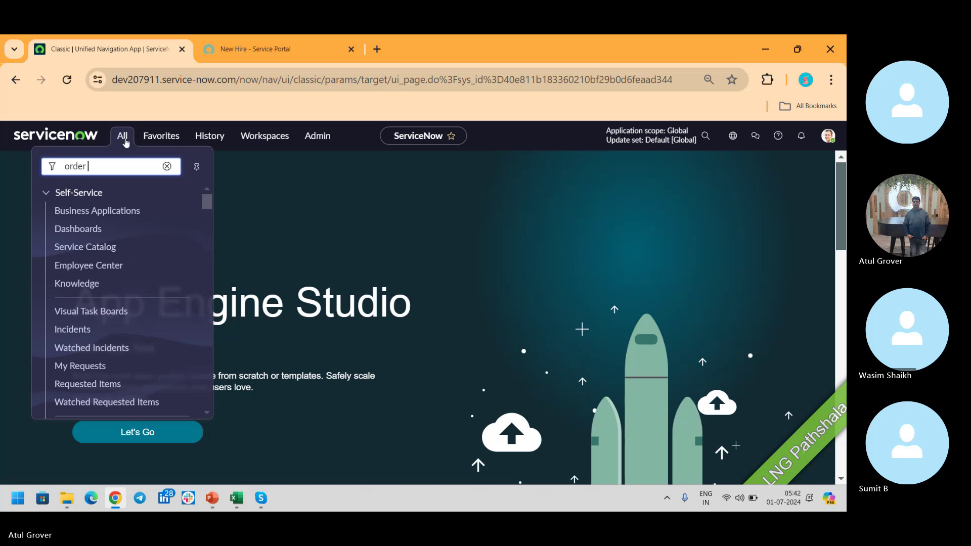
pyautogui.write(' guide')
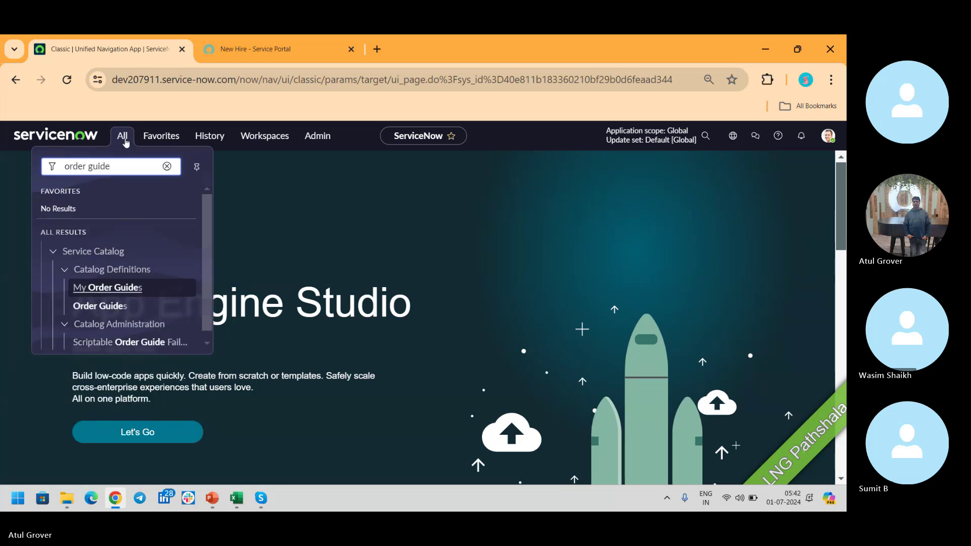
pyautogui.click(101, 305)
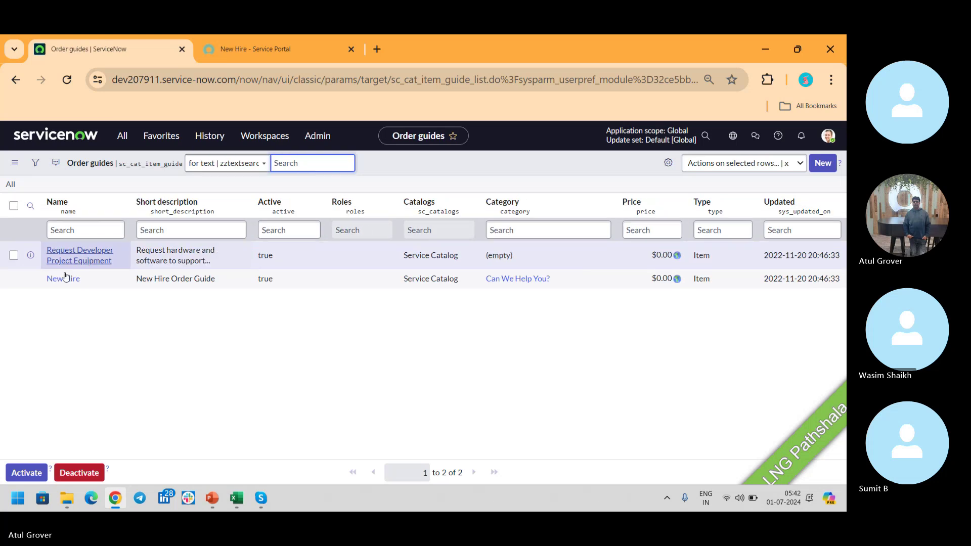
pyautogui.click(64, 279)
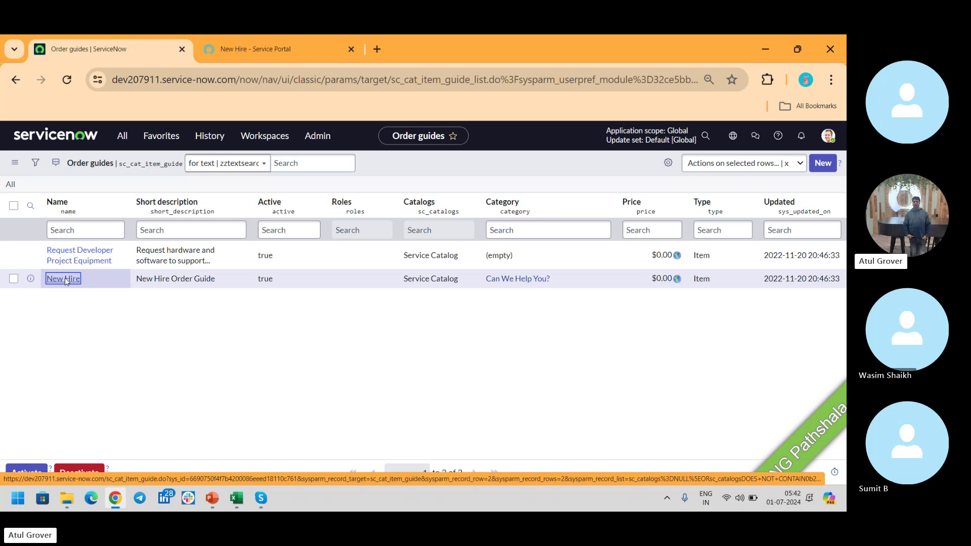
pyautogui.click(64, 279)
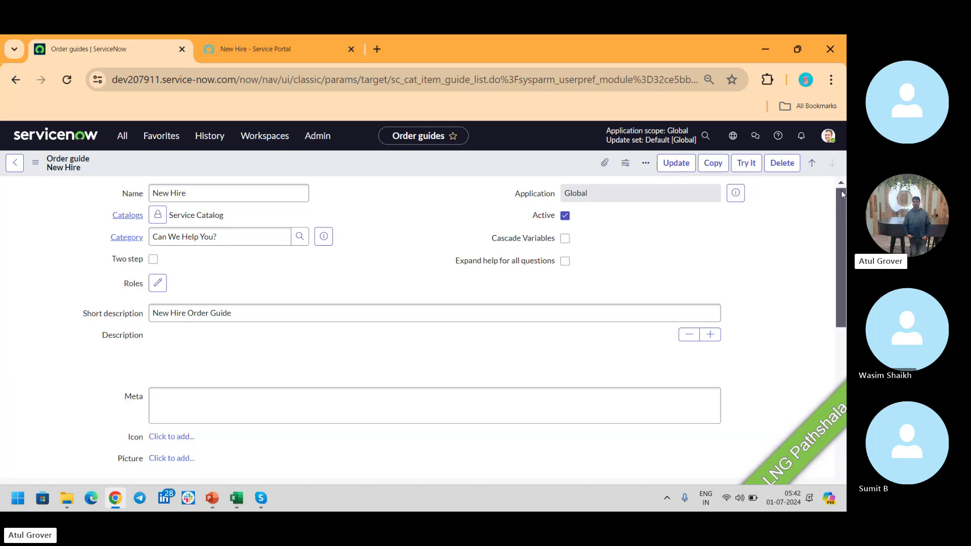
# Scroll the New Hire form down to its Variables list of seven variables.
pyautogui.moveTo(841, 192); pyautogui.dragTo(842, 214)
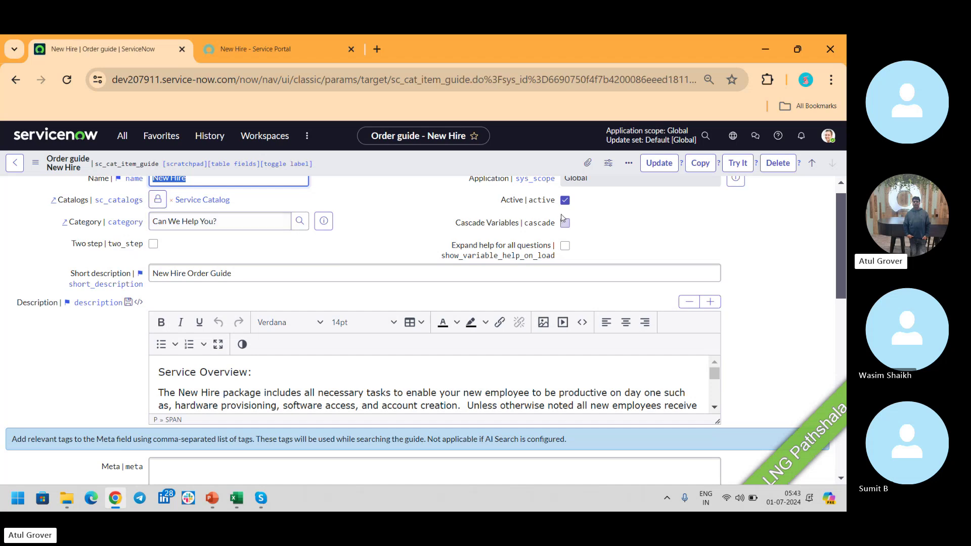
pyautogui.moveTo(843, 212); pyautogui.dragTo(843, 390)
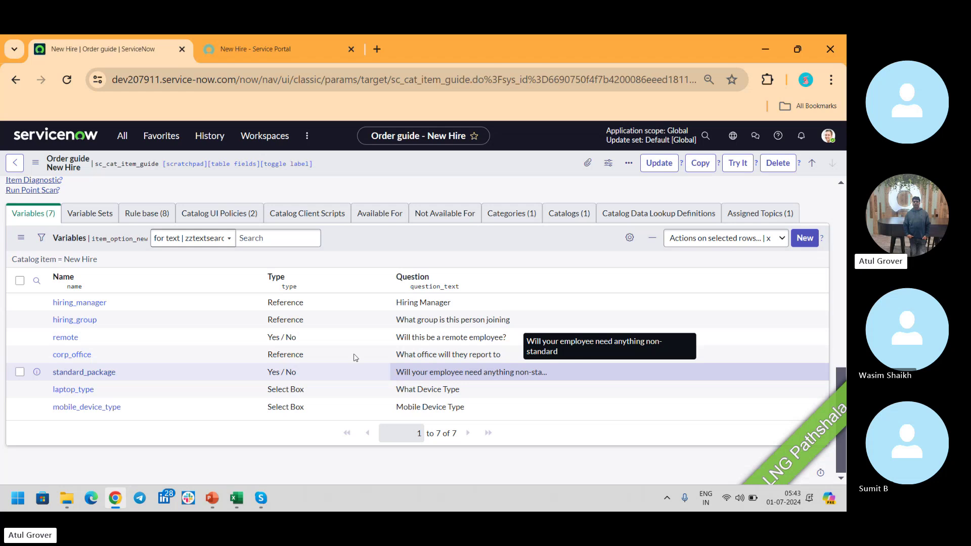
# Show the Rule base list and open the Standard Laptop rule at order 100.
pyautogui.click(128, 214)
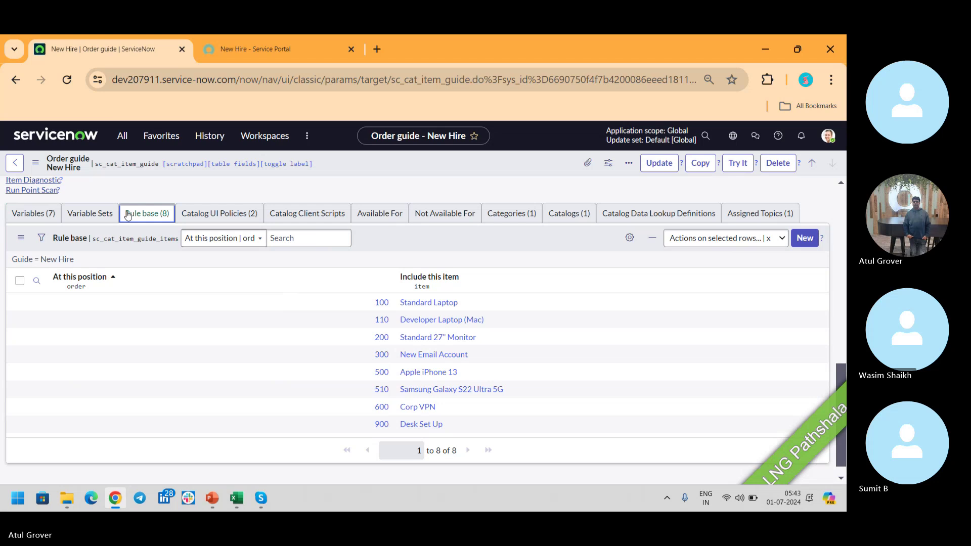
pyautogui.click(382, 304)
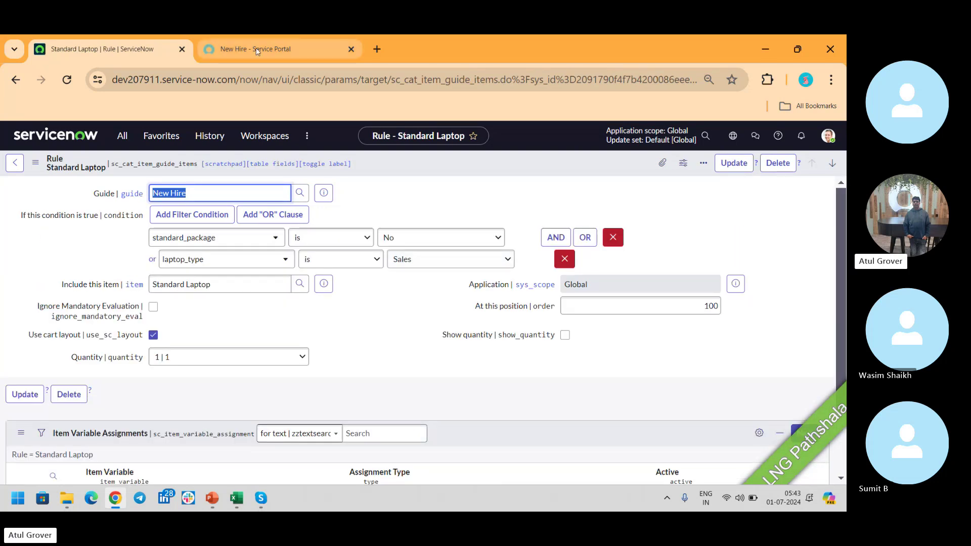
# Change the portal's non-standard answer to No so Standard Laptop (Lenovo Carbon x1) is included.
pyautogui.click(322, 36)
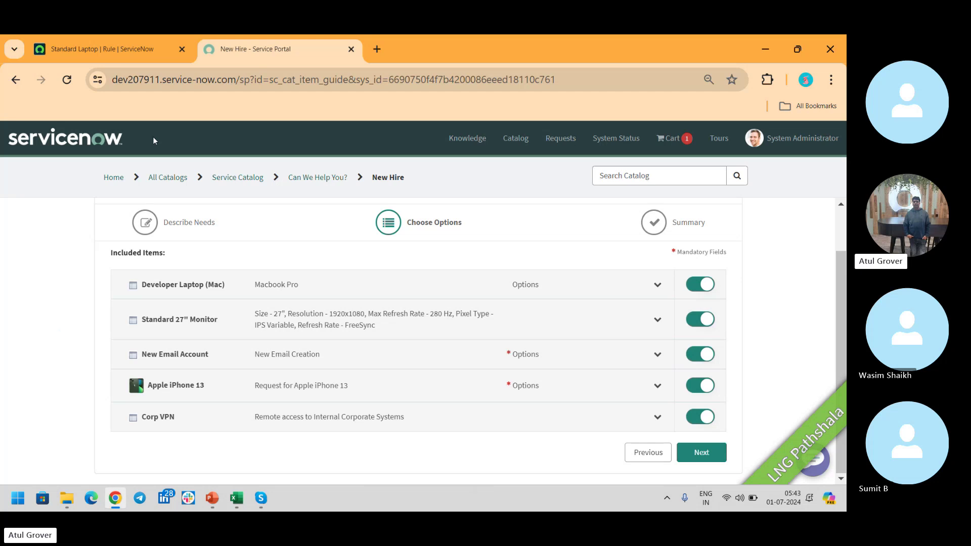
pyautogui.click(107, 50)
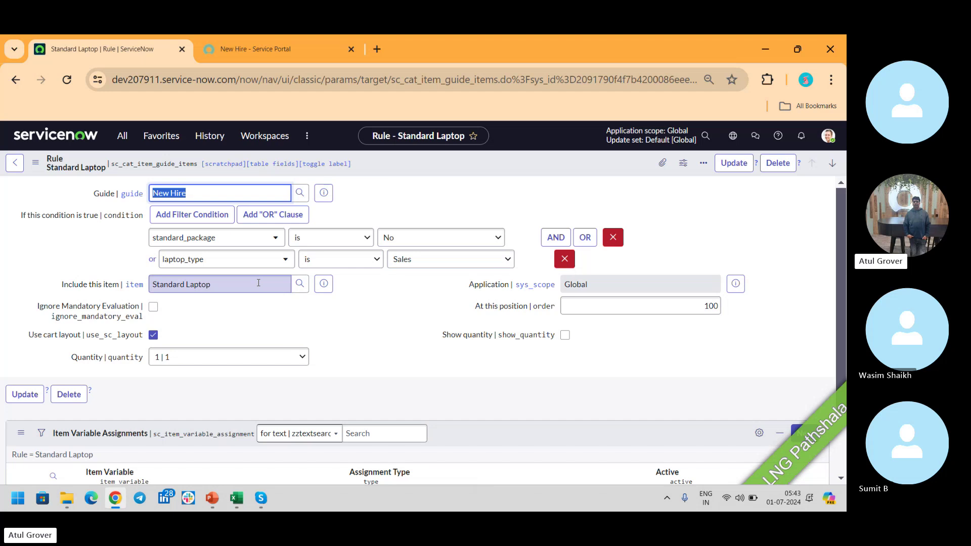
pyautogui.click(277, 44)
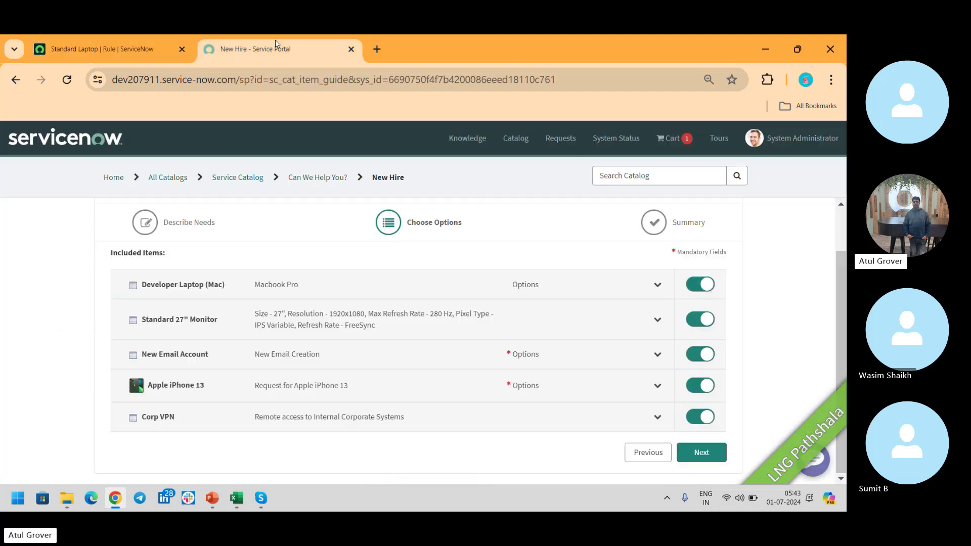
pyautogui.click(639, 457)
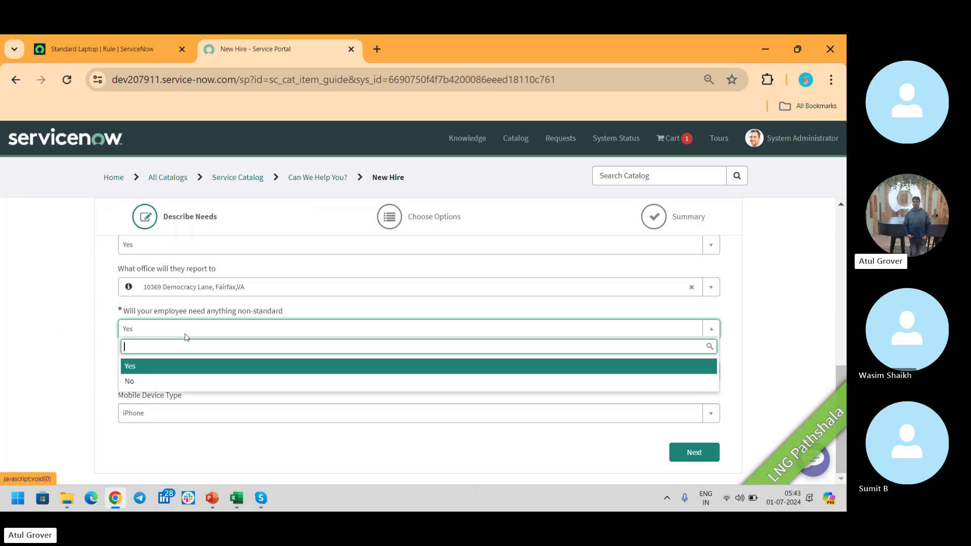
pyautogui.click(185, 335)
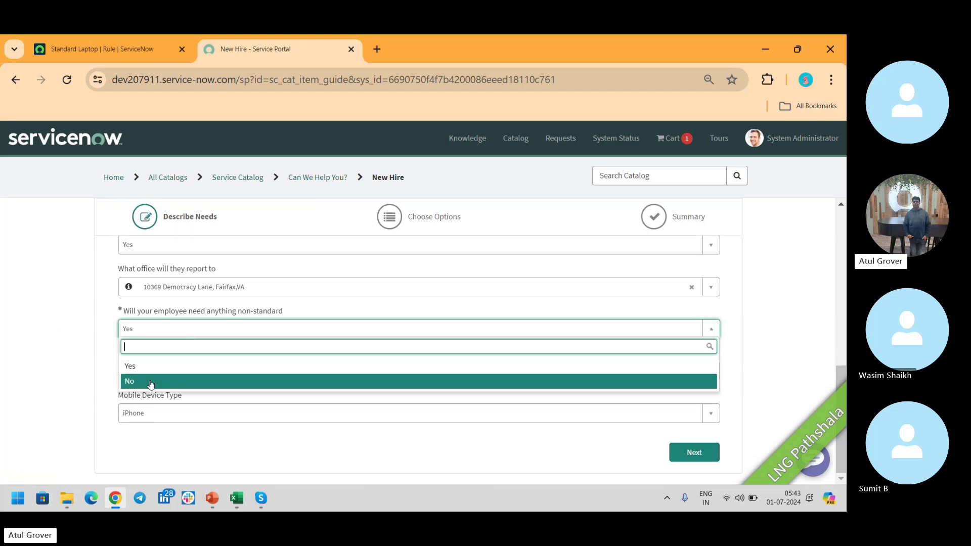
pyautogui.click(153, 381)
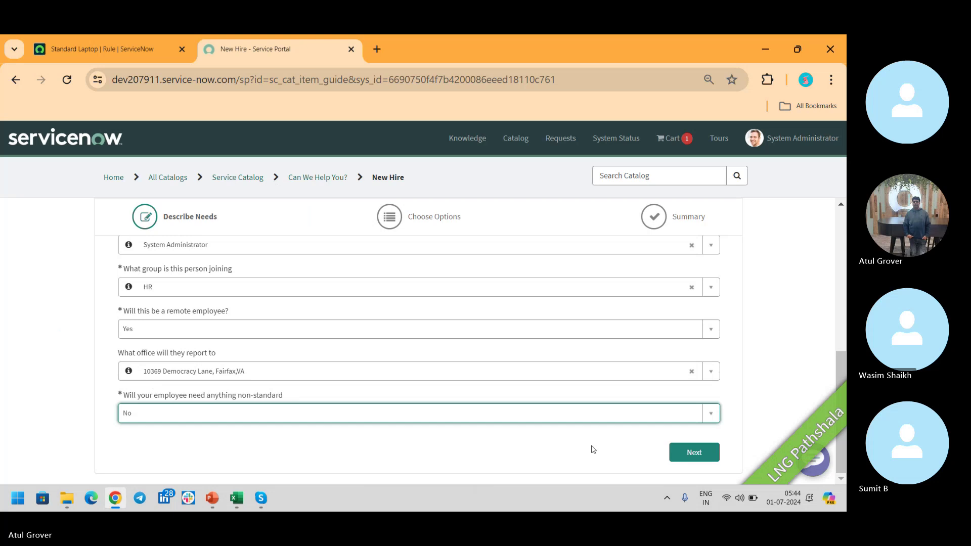
pyautogui.click(692, 452)
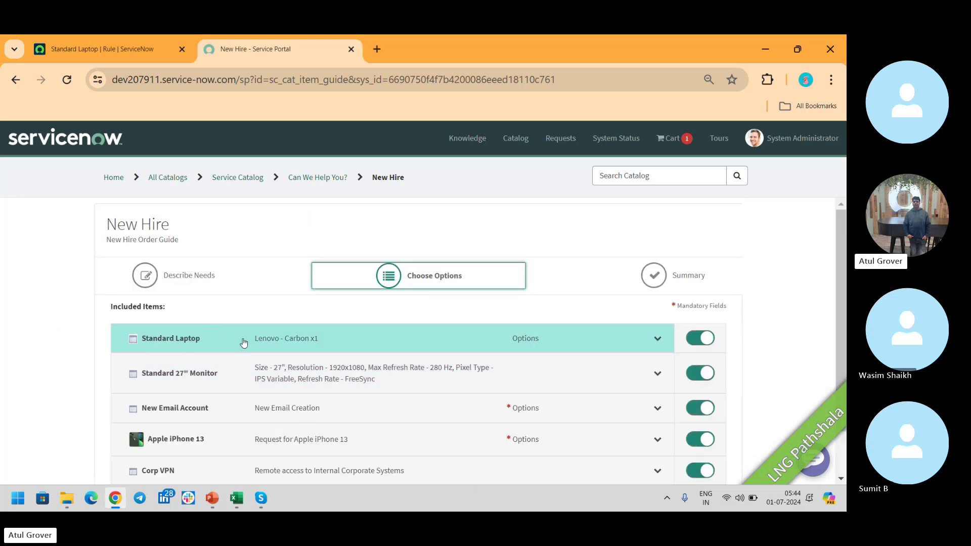
pyautogui.click(112, 47)
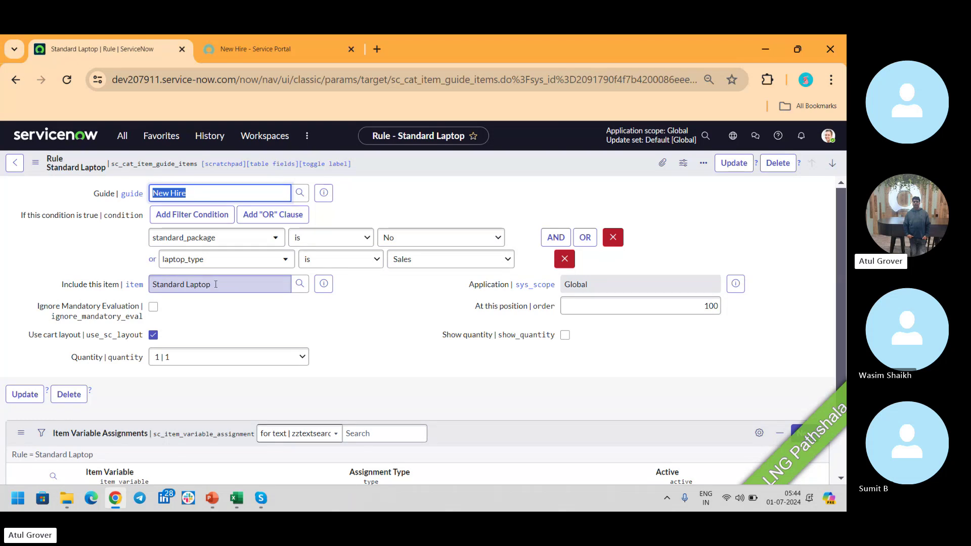
# Preview the Standard Laptop catalog item, then go back to the New Hire order guide.
pyautogui.moveTo(225, 284); pyautogui.dragTo(151, 285)
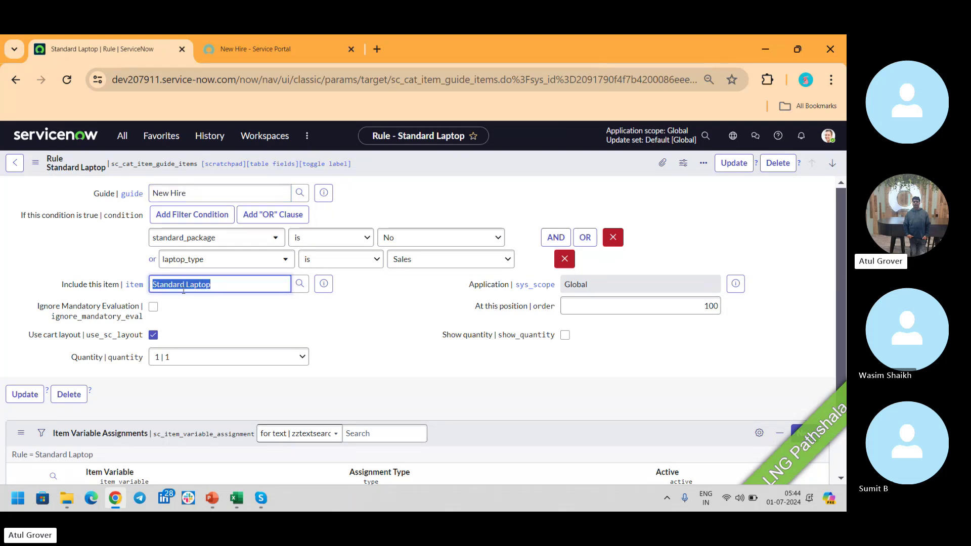
pyautogui.click(324, 285)
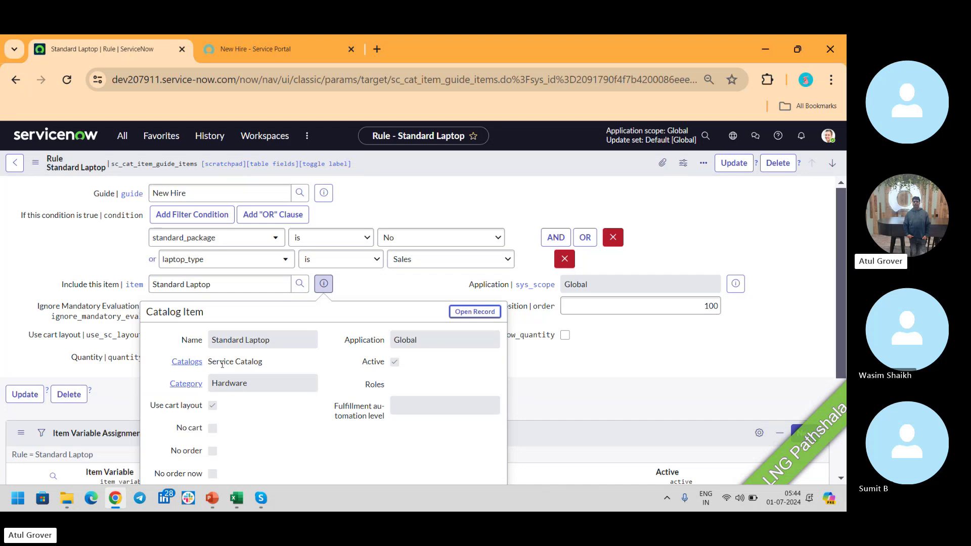
pyautogui.click(16, 164)
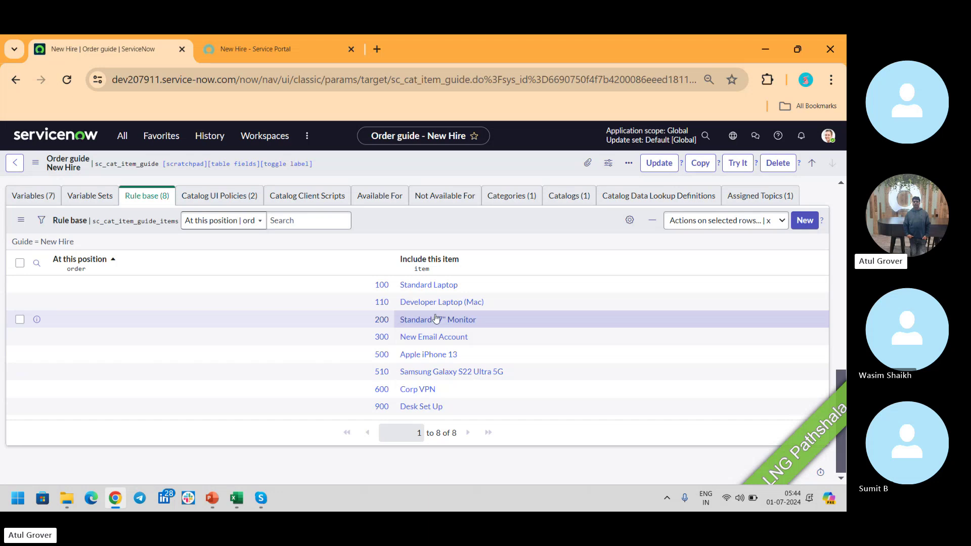
# On the New Hire order's Describe Needs step, answer Yes to remote employee and to non-standard needs.
pyautogui.click(382, 319)
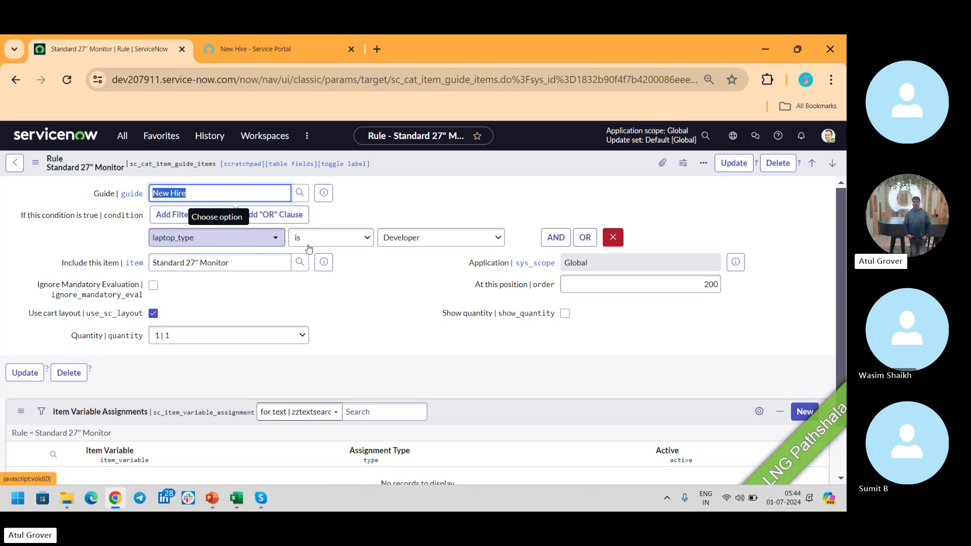
pyautogui.click(279, 49)
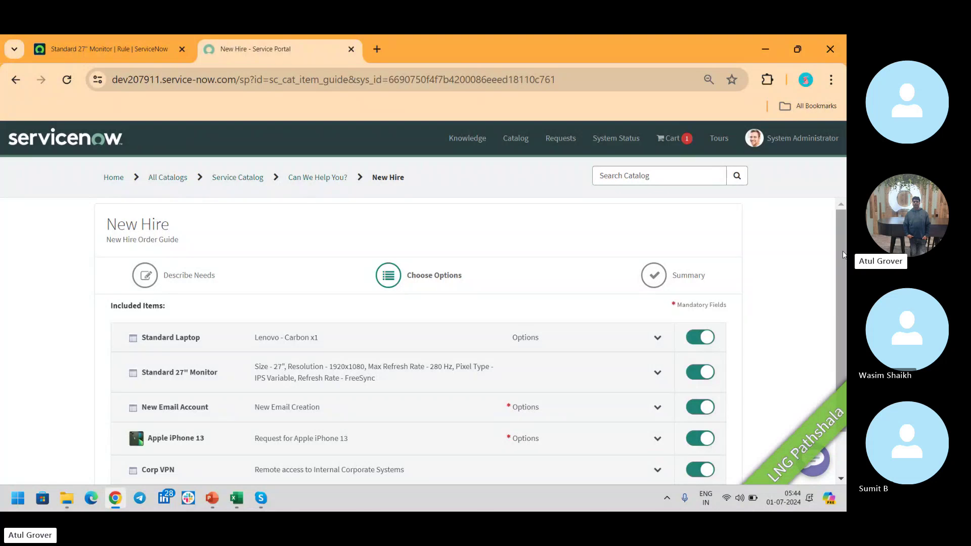
pyautogui.scroll(-1, 842, 254)
pyautogui.click(651, 452)
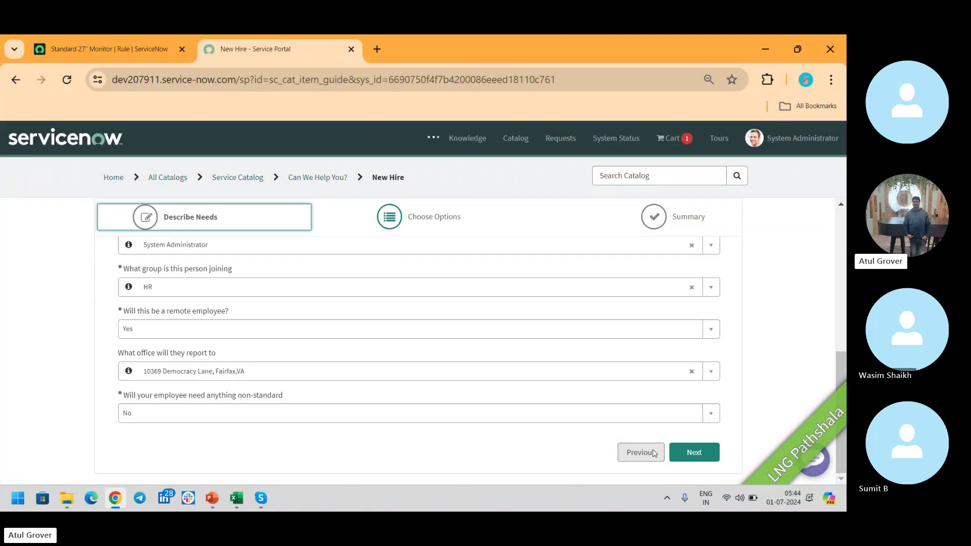
pyautogui.click(196, 334)
pyautogui.click(35, 364)
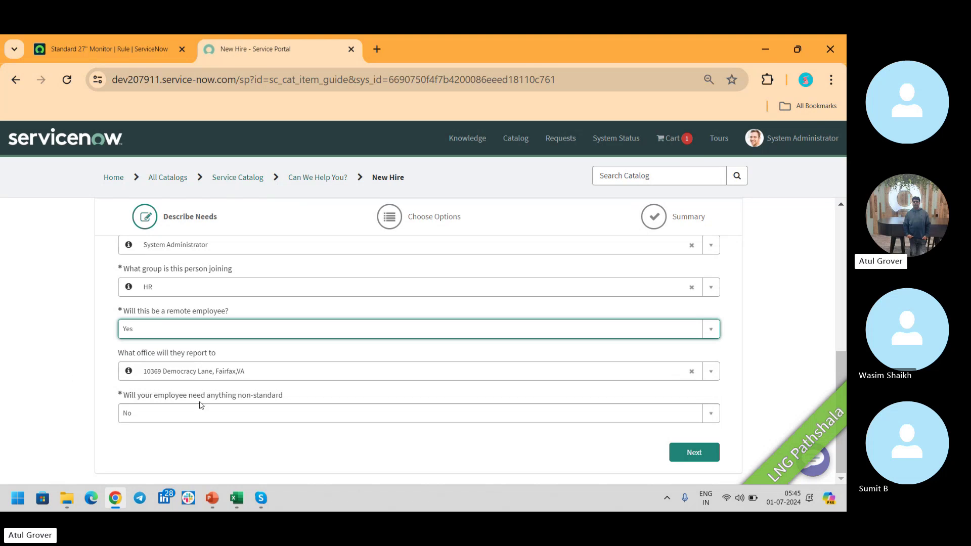
pyautogui.click(199, 412)
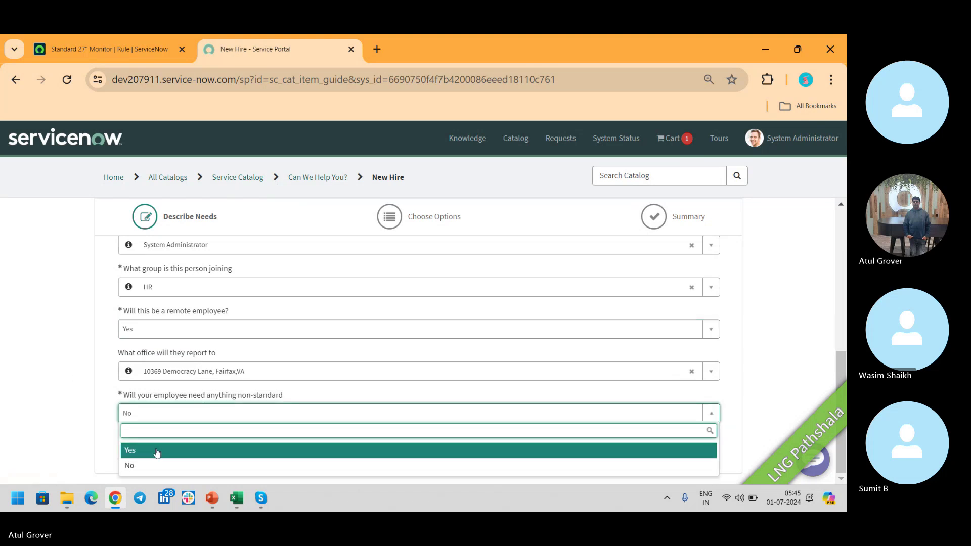
pyautogui.click(158, 450)
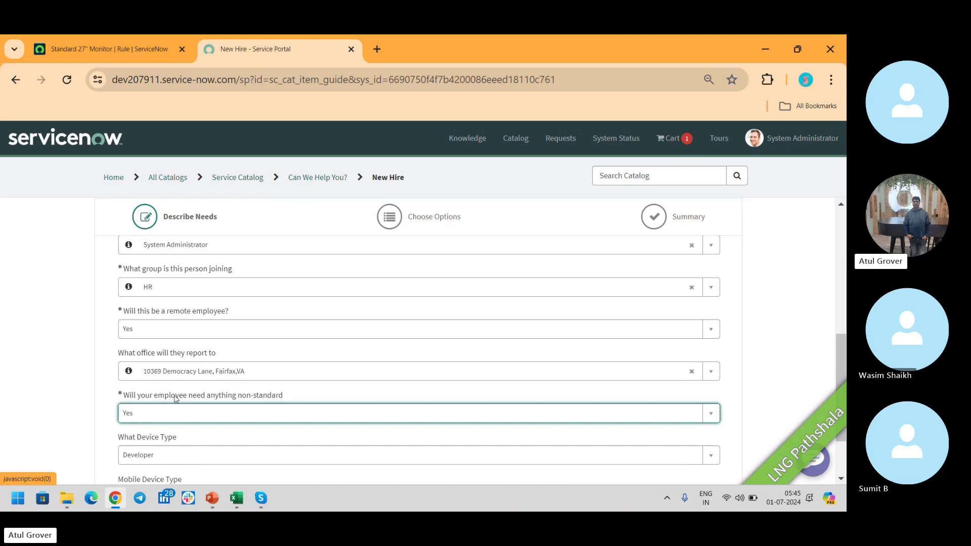
# Advance the order to Choose Options and recheck the monitor rule (laptop_type Developer, position 200).
pyautogui.click(109, 49)
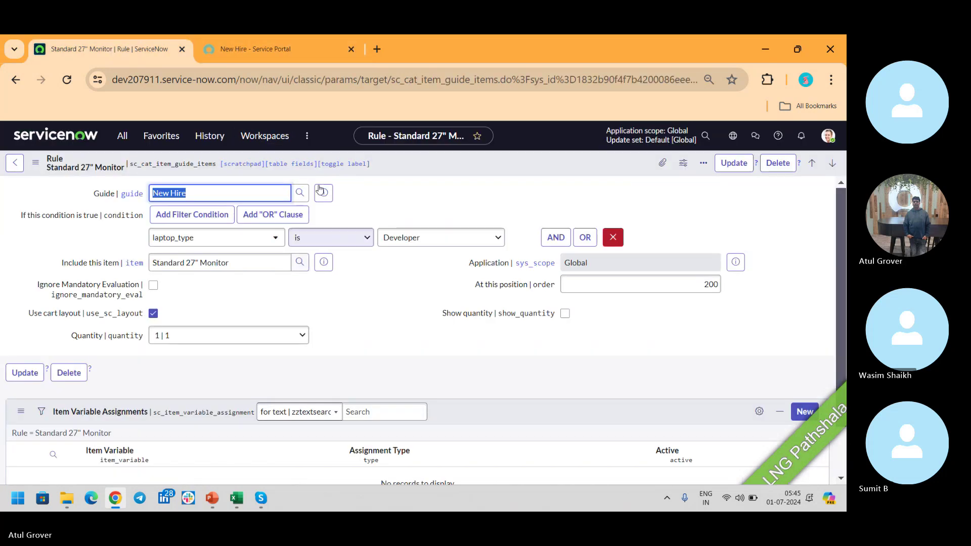
pyautogui.click(255, 48)
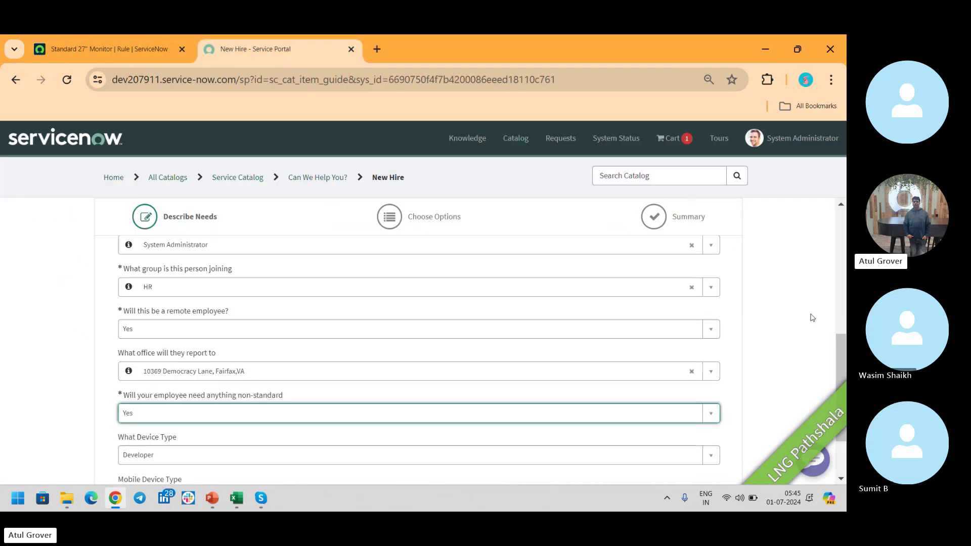
pyautogui.scroll(-3, 812, 318)
pyautogui.click(681, 454)
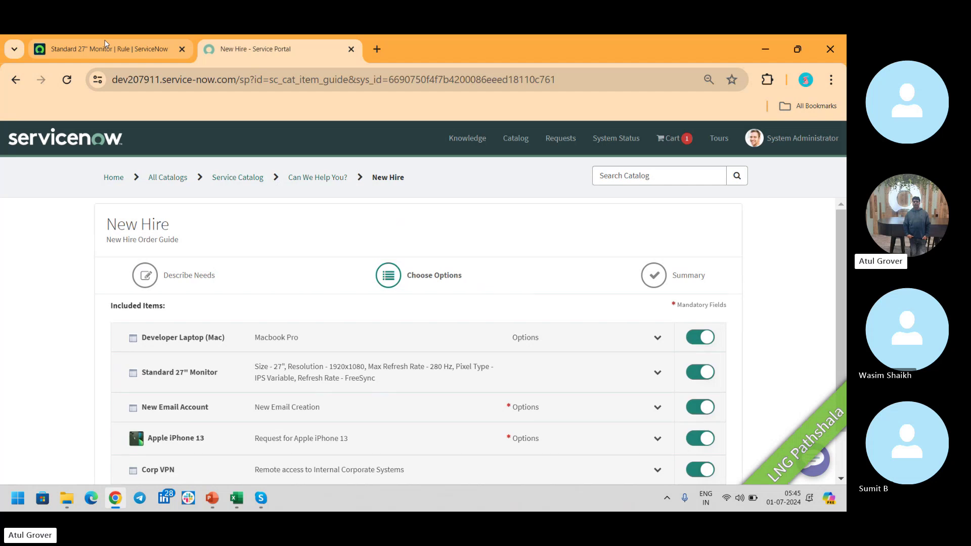
pyautogui.click(105, 47)
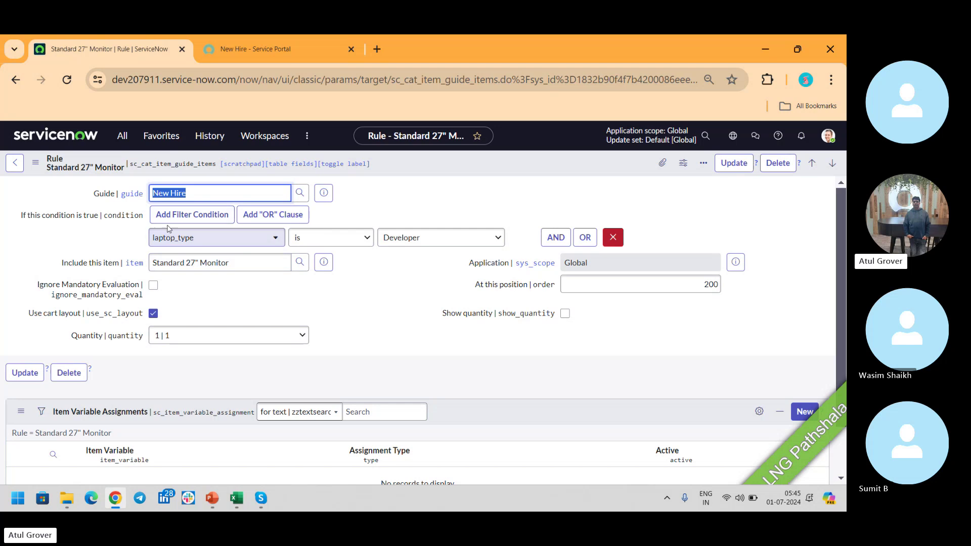
pyautogui.click(15, 165)
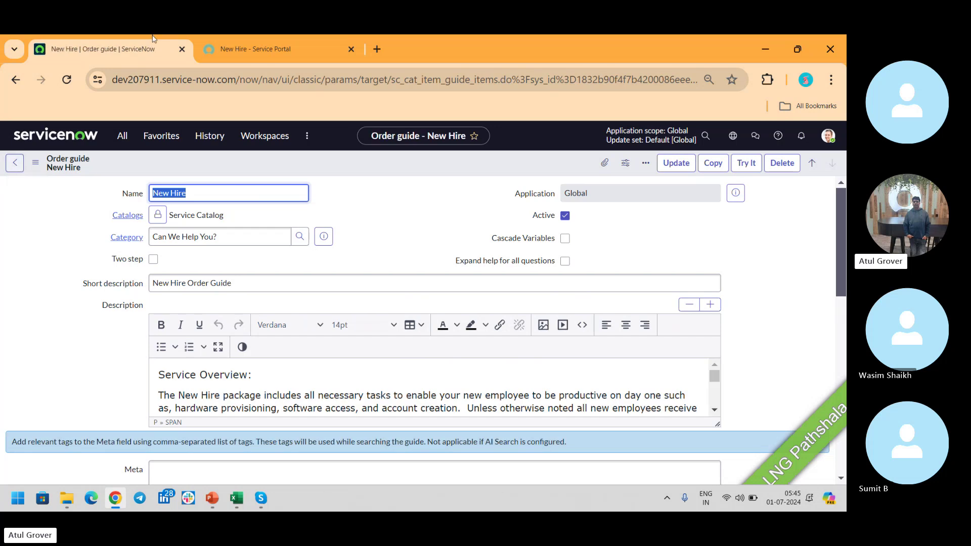
# Step the New Hire portal order back to Describe Needs and return to the order guide tab.
pyautogui.click(255, 48)
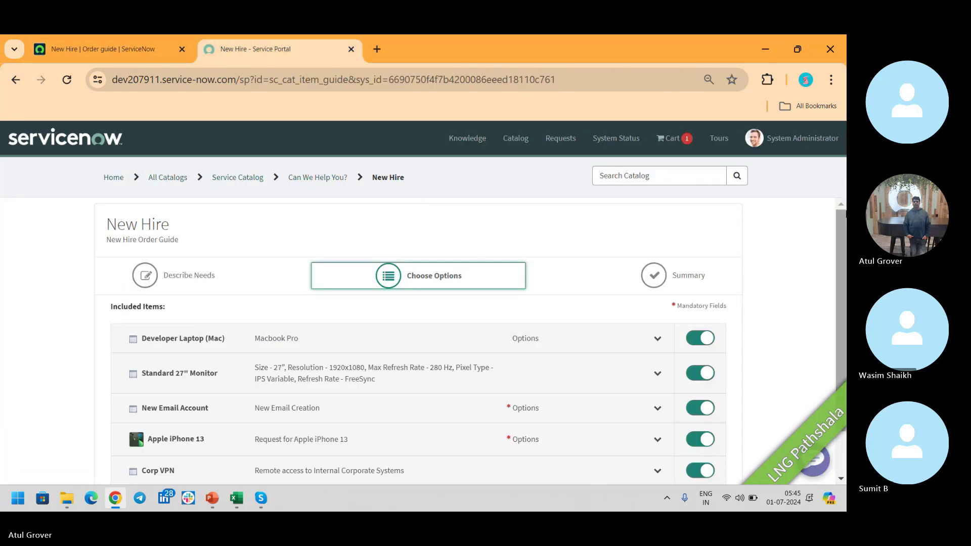
pyautogui.scroll(-1, 772, 430)
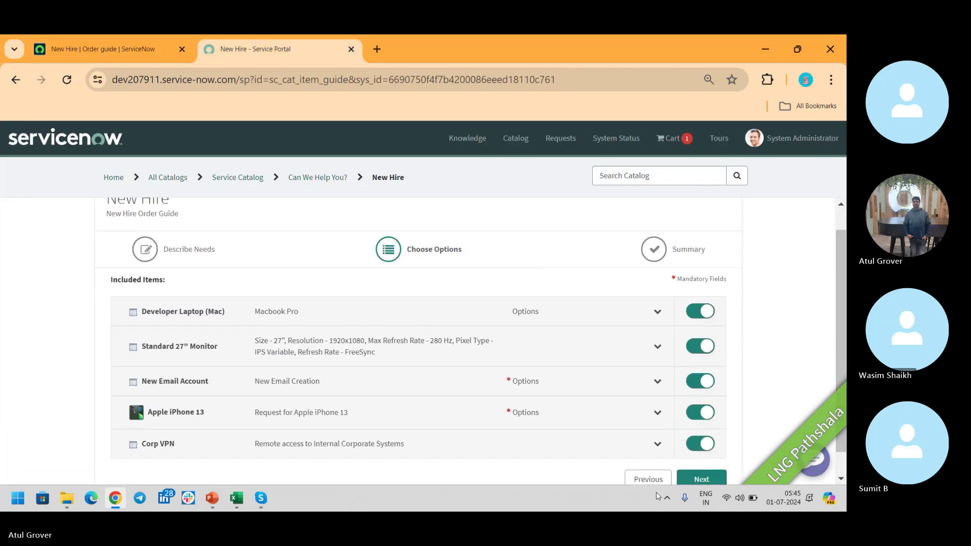
pyautogui.click(648, 479)
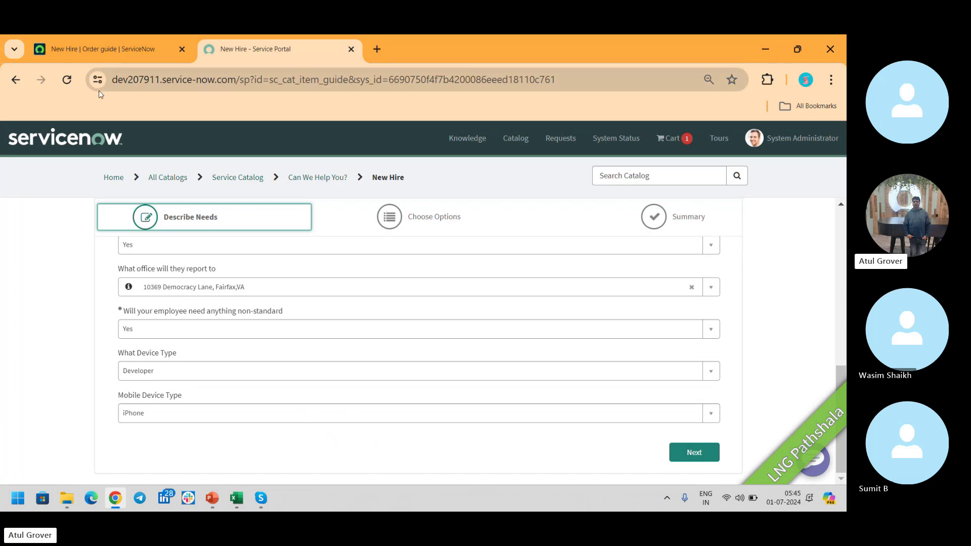
pyautogui.click(108, 52)
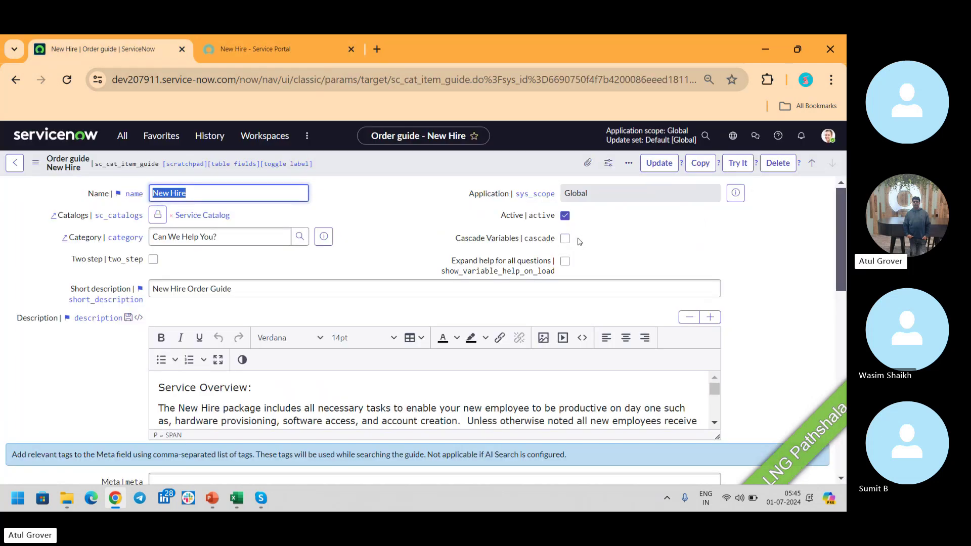
# Tick Cascade Variables on the New Hire order guide form.
pyautogui.click(565, 239)
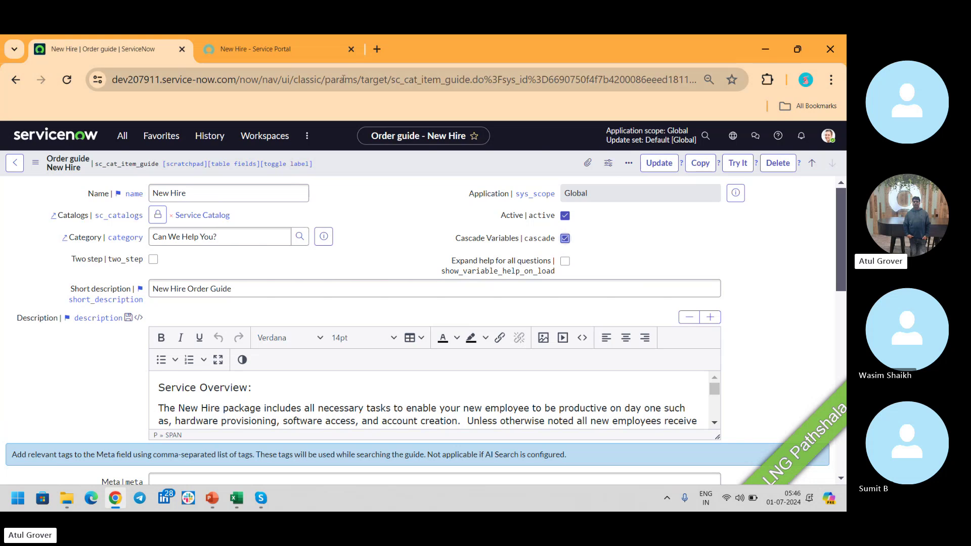
pyautogui.click(287, 57)
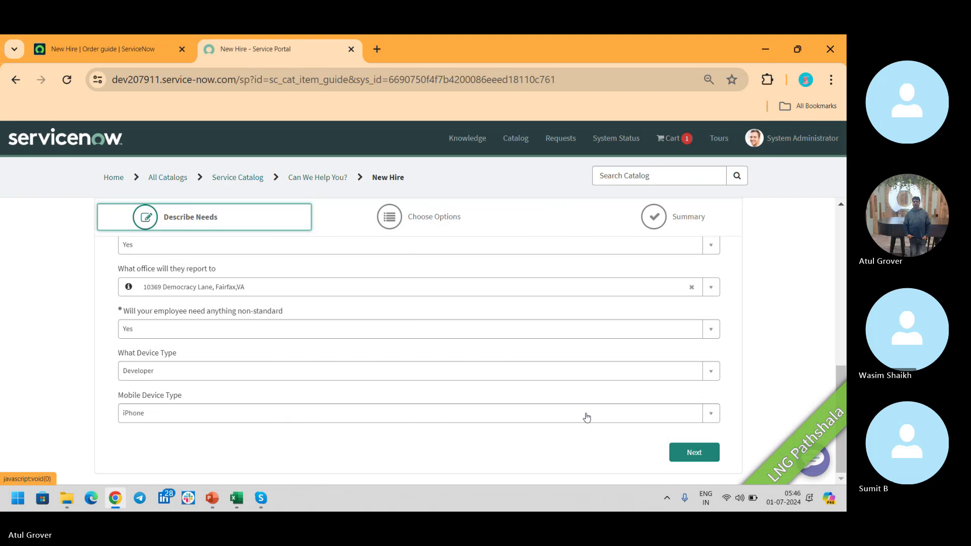
pyautogui.click(120, 49)
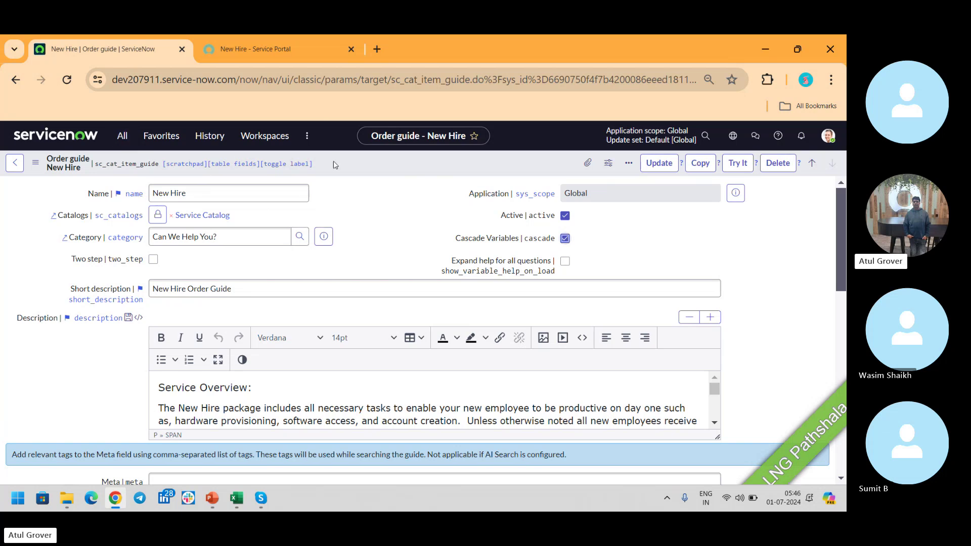
# Find 'maintain I' in the navigator and open Maintain Items (206 catalog items) in a new tab.
pyautogui.click(126, 136)
pyautogui.write('c')
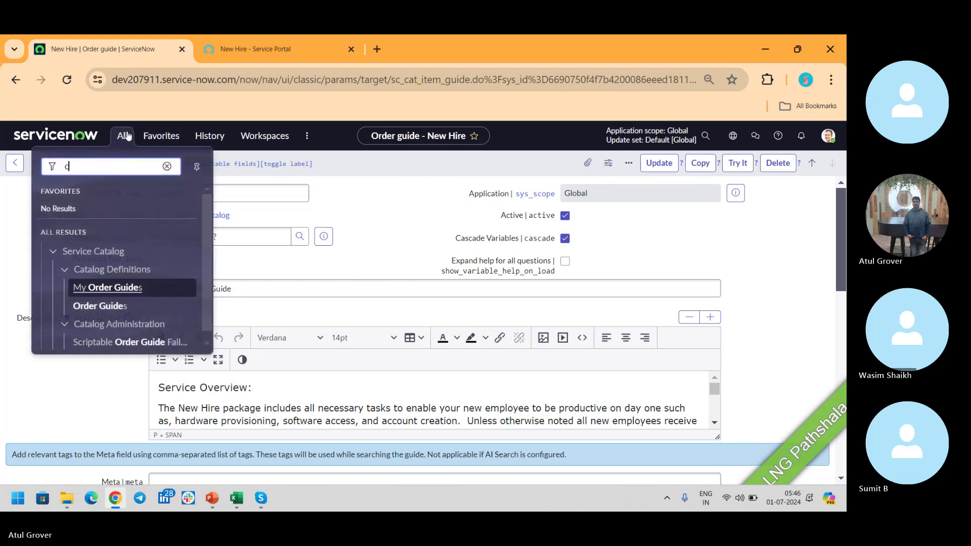
pyautogui.write('atalog ote')
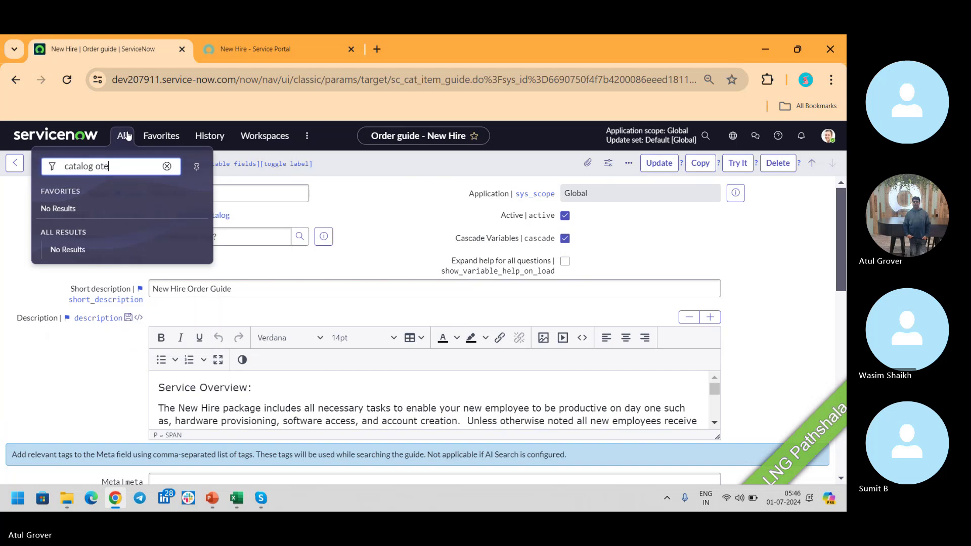
pyautogui.press('BackSpace')
pyautogui.press('BackSpace')
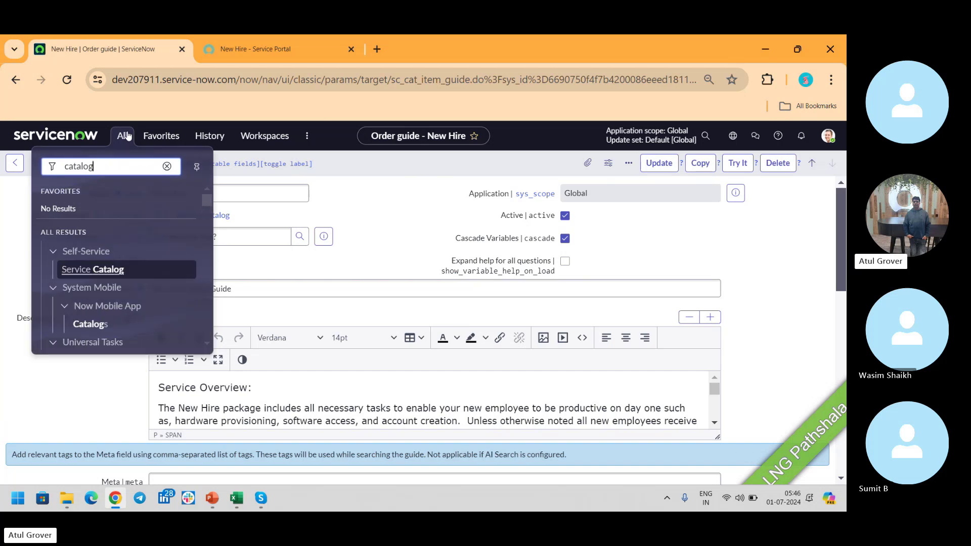
pyautogui.press('BackSpace')
pyautogui.press('BackSpace')
pyautogui.press('BackSpace')
pyautogui.press('BackSpace')
pyautogui.press('BackSpace')
pyautogui.press('BackSpace')
pyautogui.press('BackSpace')
pyautogui.write('maintian')
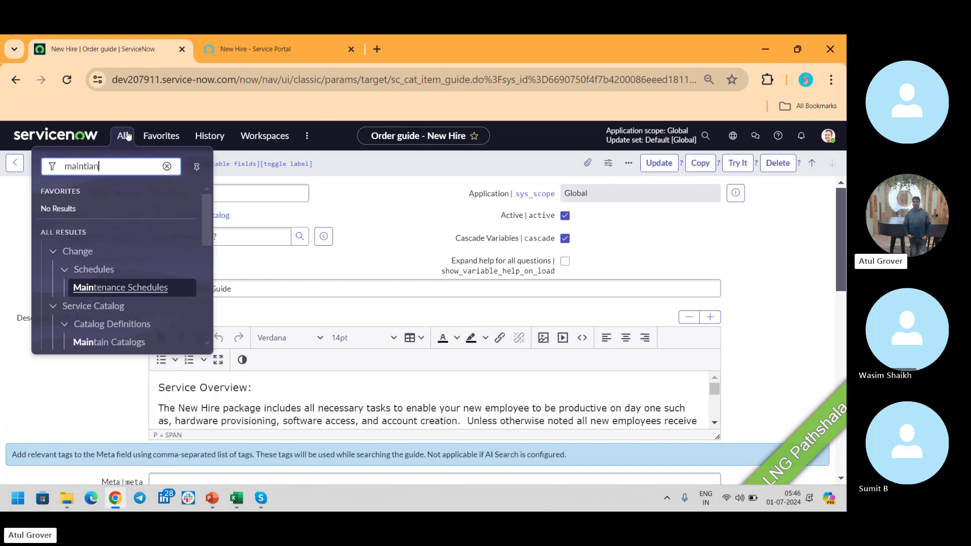
pyautogui.press('BackSpace')
pyautogui.press('BackSpace')
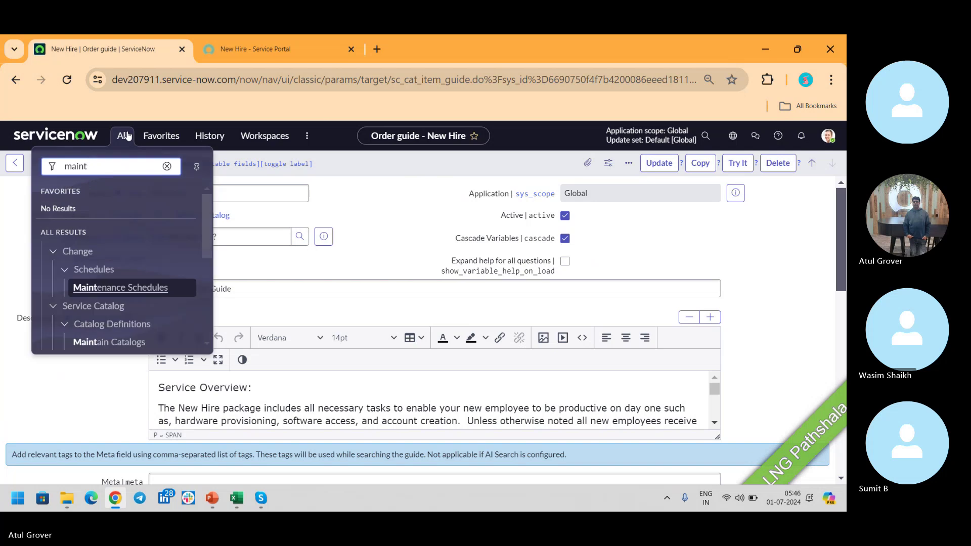
pyautogui.write('ain I')
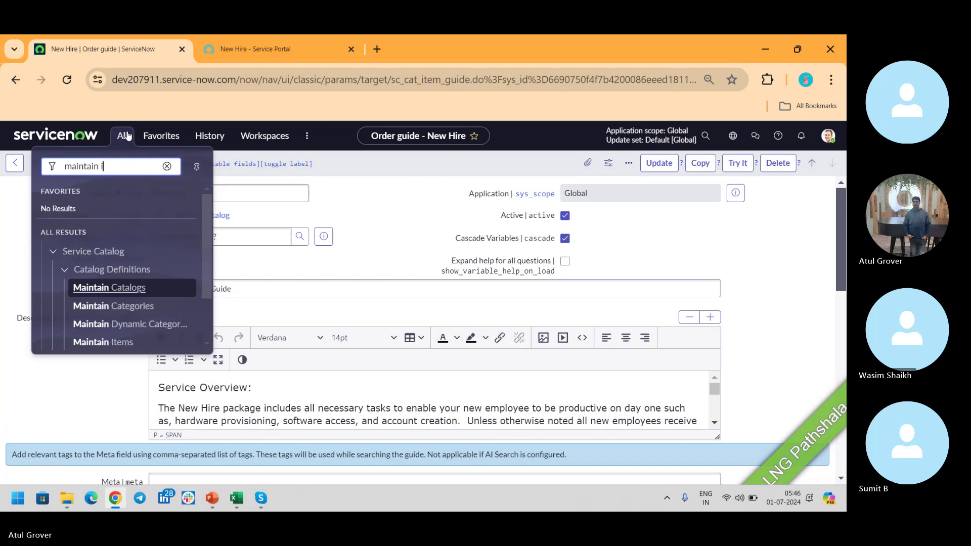
pyautogui.middleClick(104, 298)
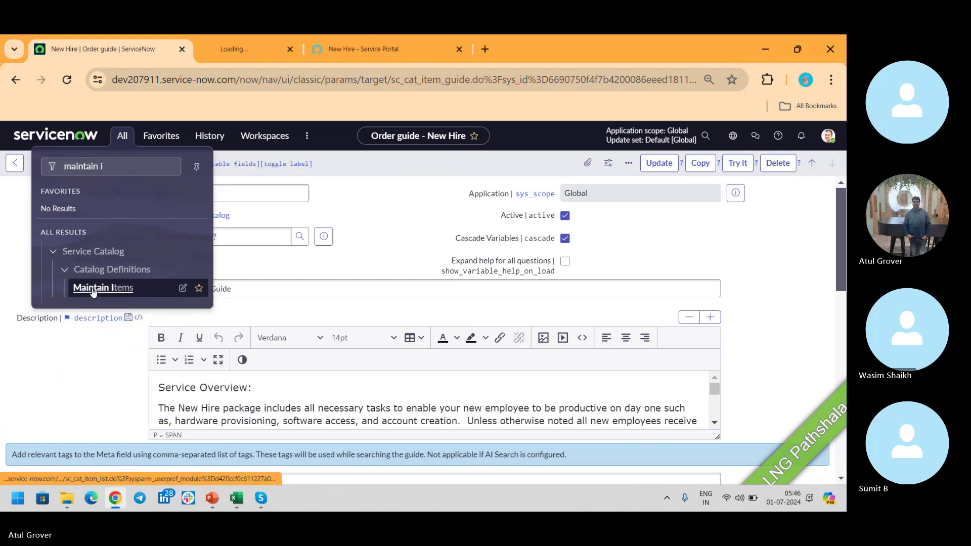
pyautogui.click(268, 50)
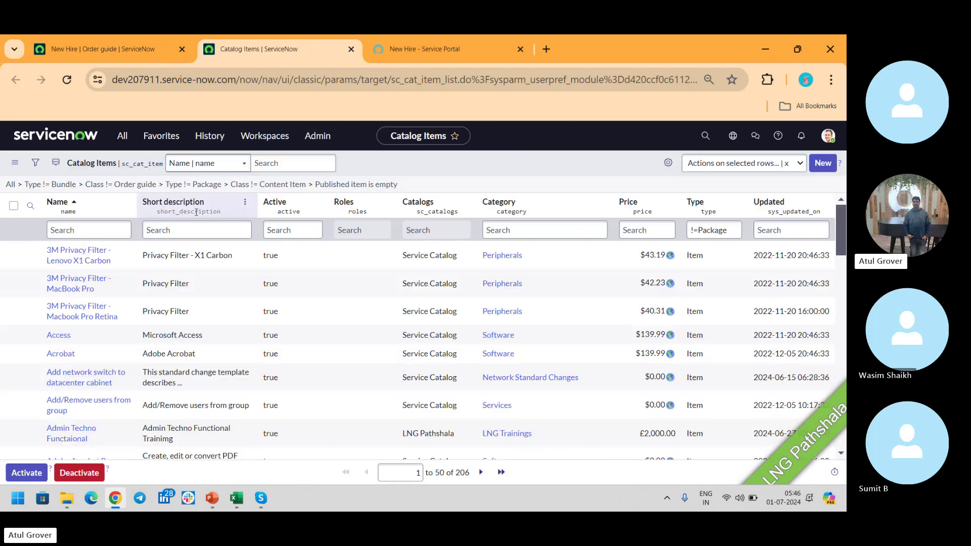
pyautogui.click(72, 231)
# Filter catalog items by name 'standar' and open Standard Laptop.
pyautogui.write('standar')
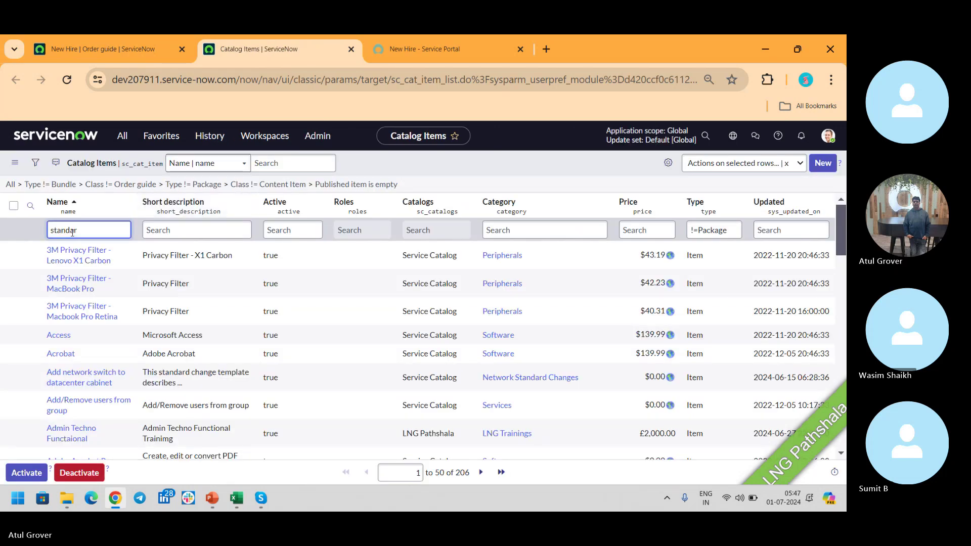
pyautogui.press('Return')
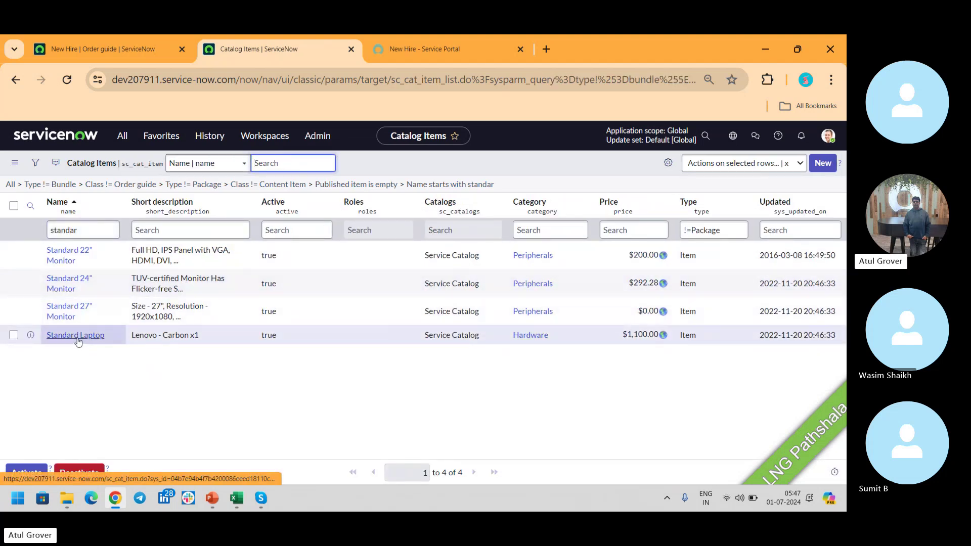
pyautogui.click(77, 338)
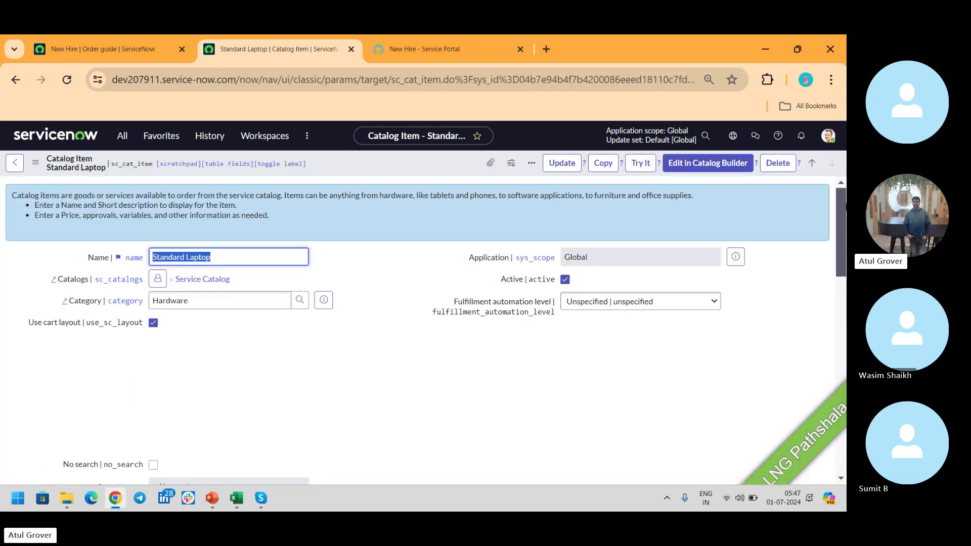
# Show Standard Laptop's Process Engine settings and select its Service Catalog Item Request workflow.
pyautogui.moveTo(841, 201); pyautogui.dragTo(843, 299)
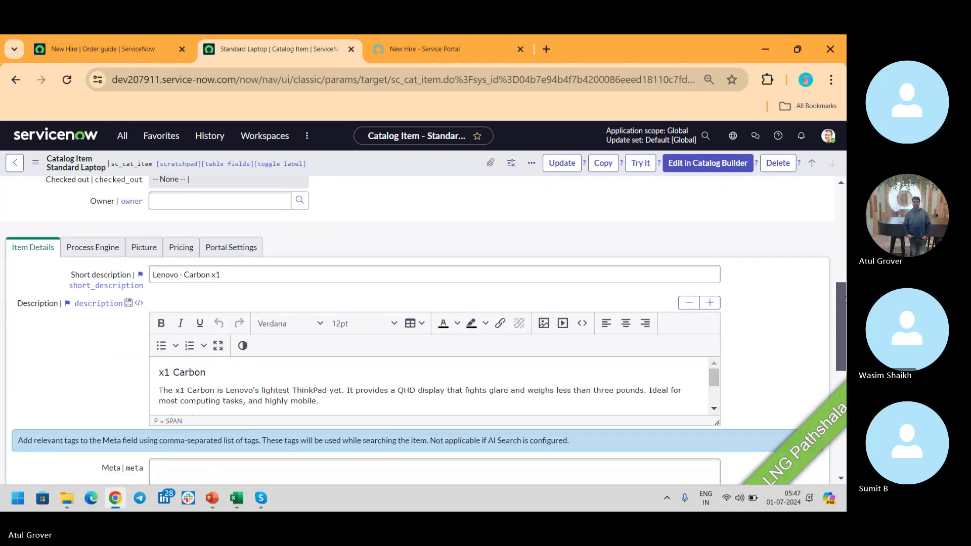
pyautogui.click(113, 244)
pyautogui.click(268, 324)
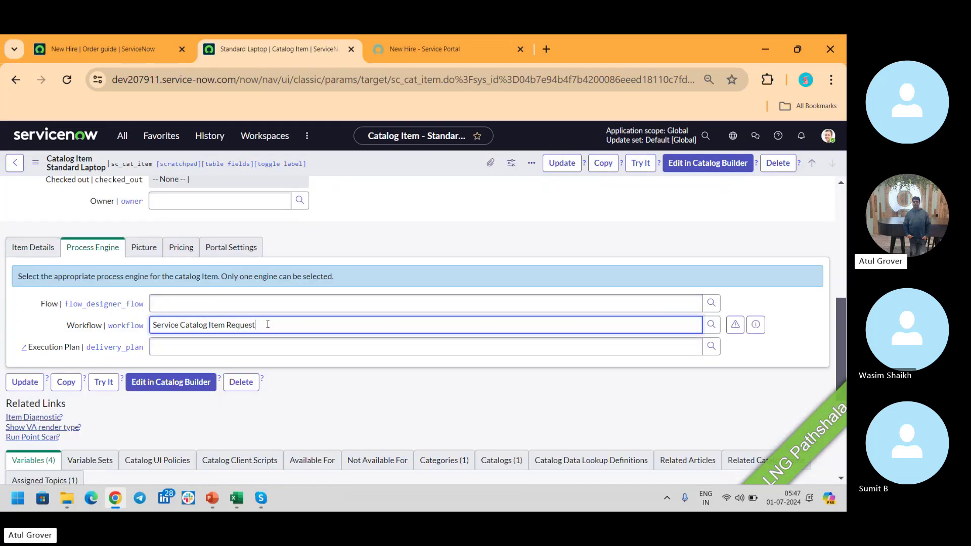
pyautogui.moveTo(268, 324); pyautogui.dragTo(90, 329)
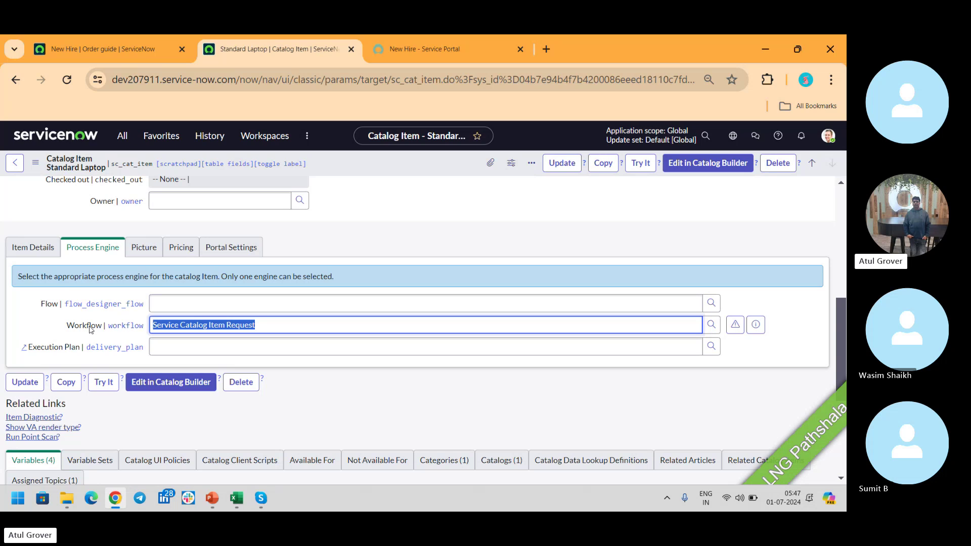
pyautogui.click(430, 47)
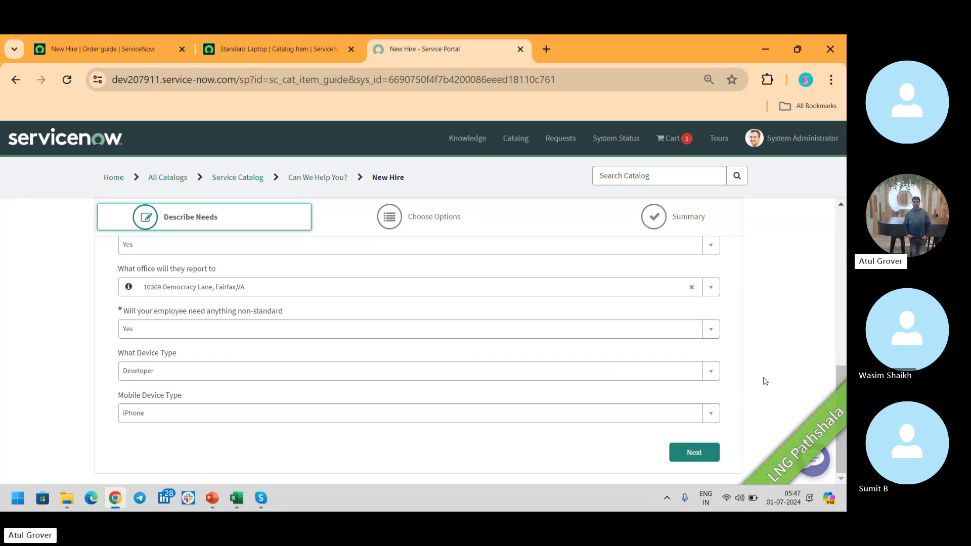
pyautogui.click(278, 53)
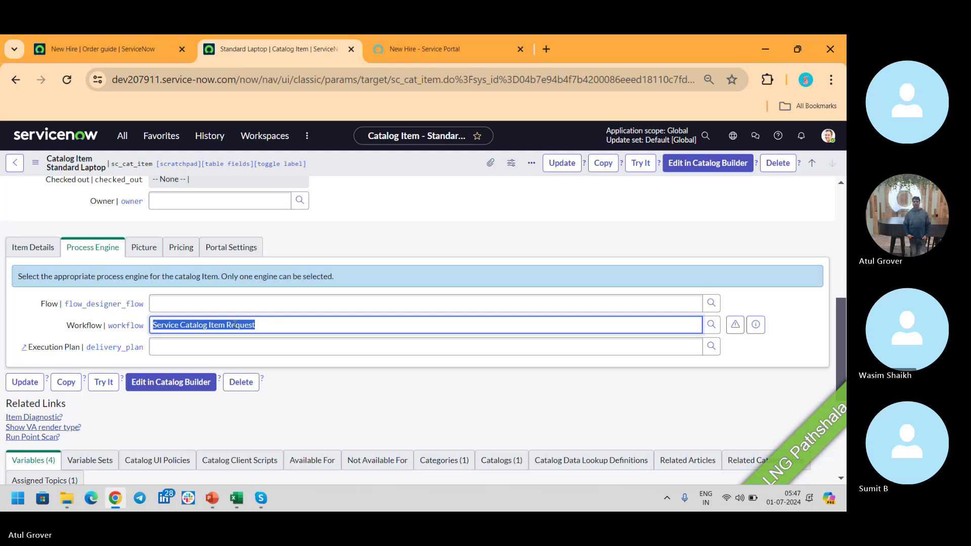
pyautogui.hotkey('alt', 'Tab')
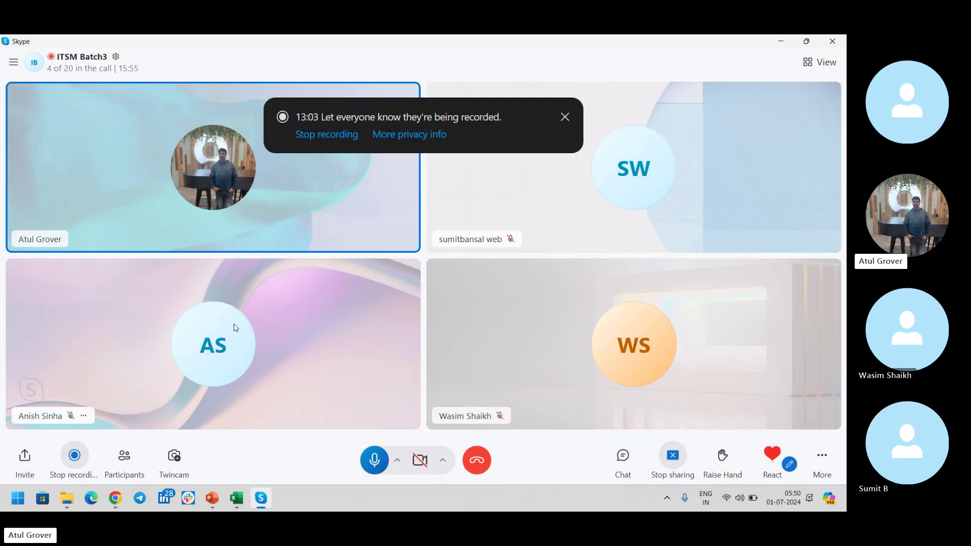
pyautogui.hotkey('alt', 'Tab')
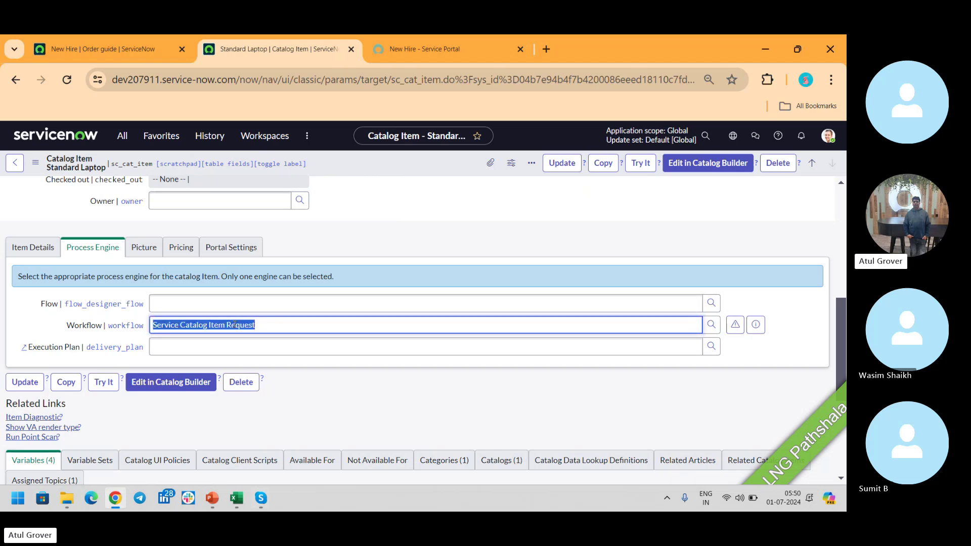
# Search the navigator for 'content i', open Content Items, and leave the order guide unsaved.
pyautogui.click(464, 56)
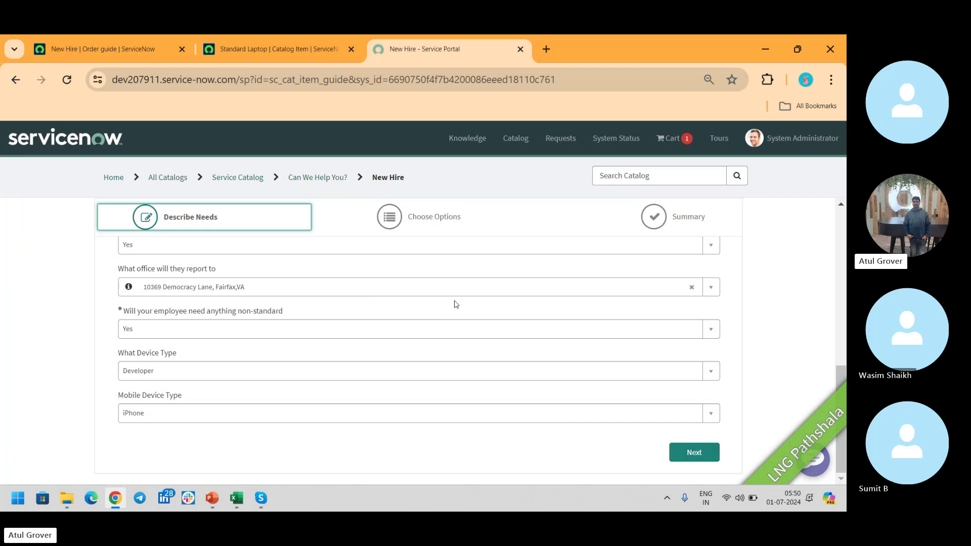
pyautogui.click(117, 52)
pyautogui.click(123, 136)
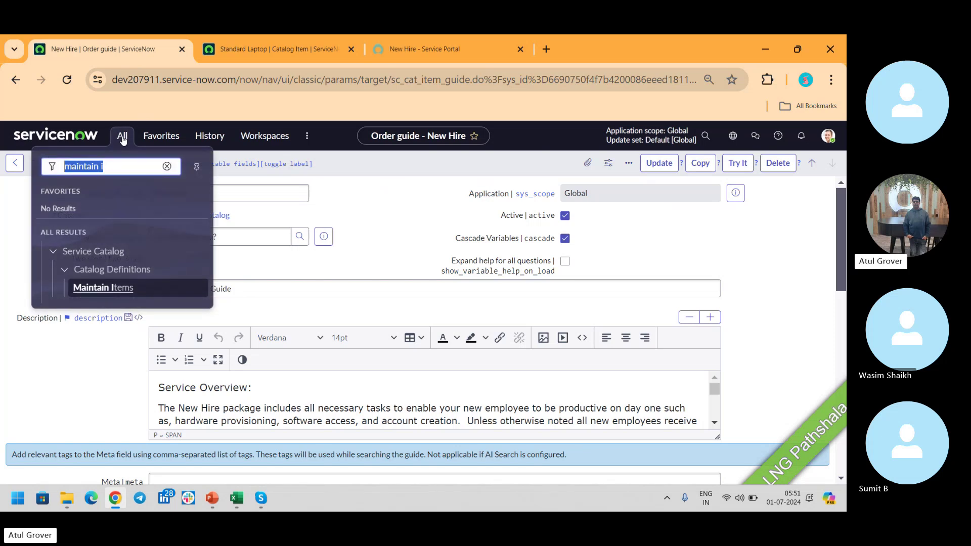
pyautogui.write('content i')
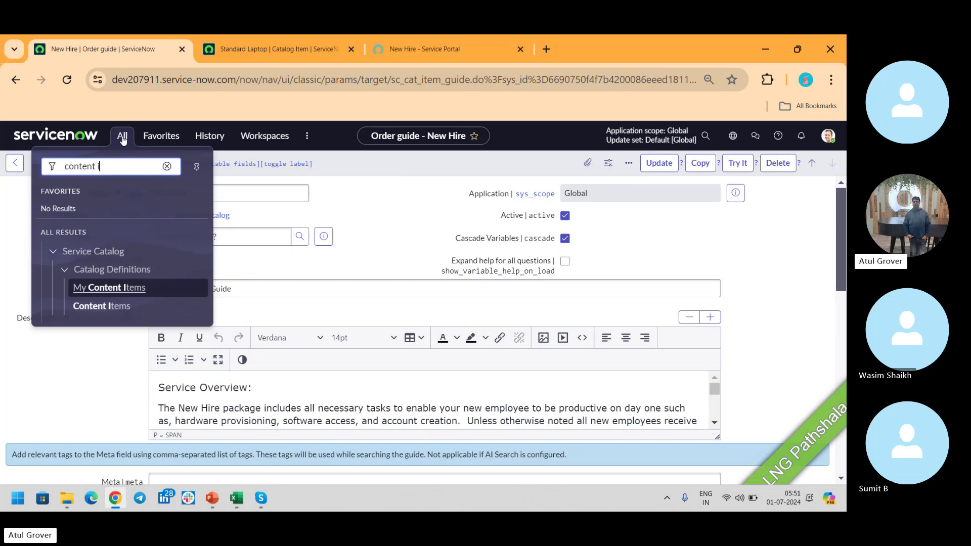
pyautogui.click(96, 310)
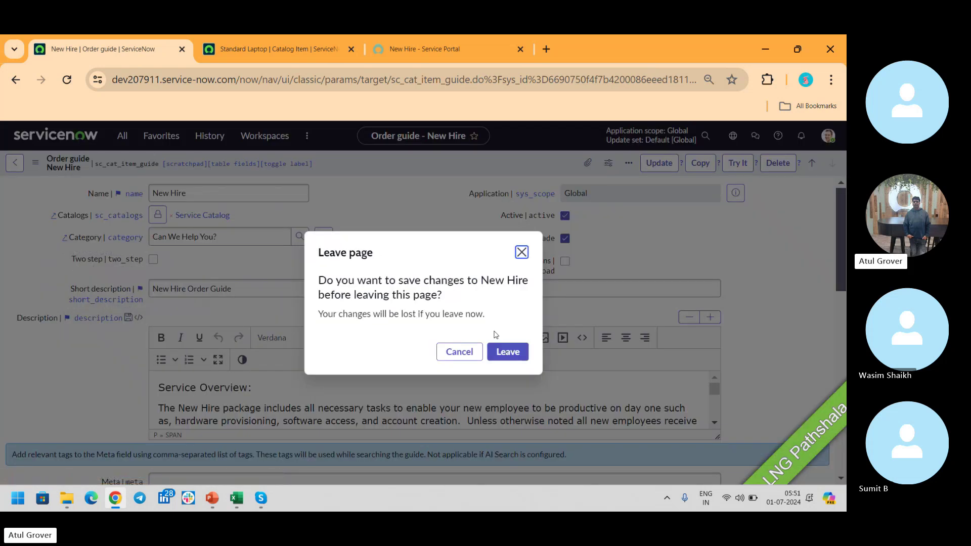
pyautogui.click(517, 356)
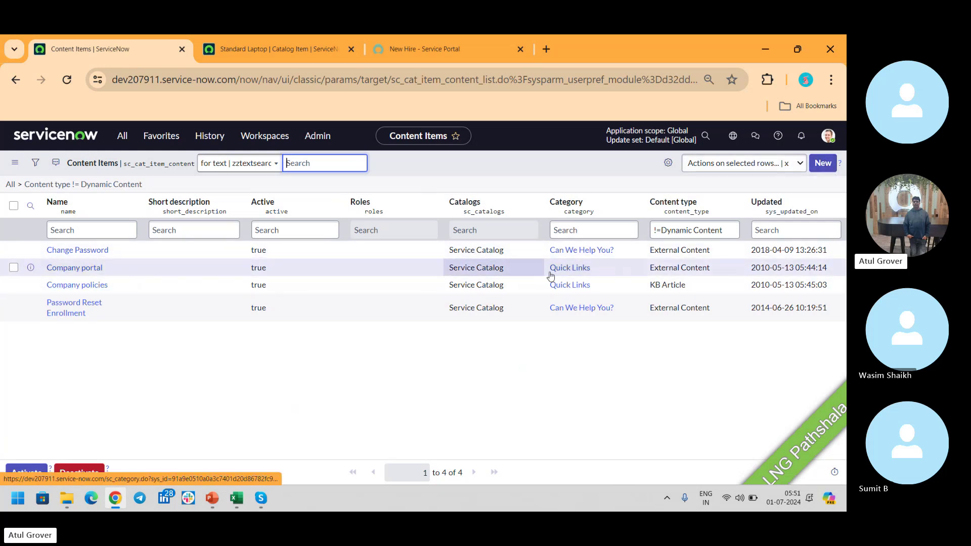
pyautogui.click(411, 45)
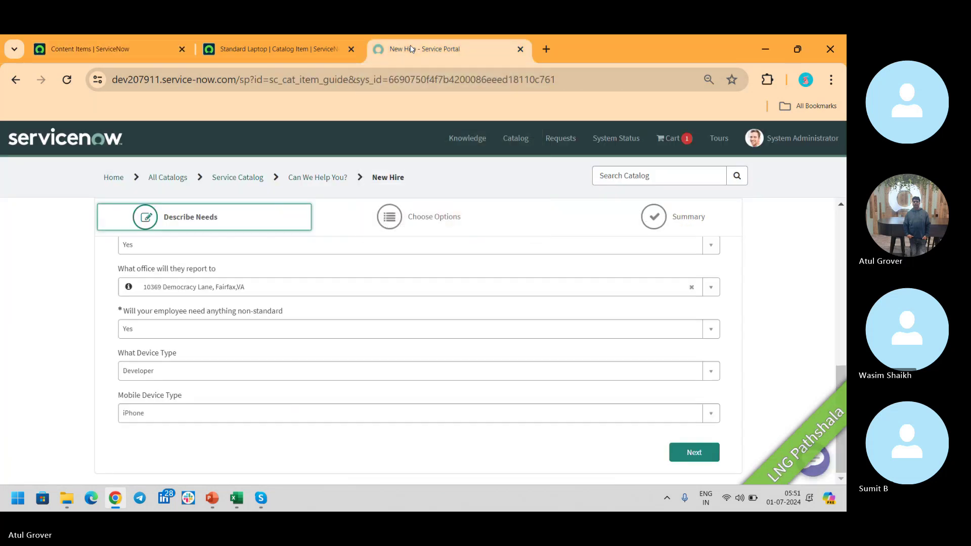
pyautogui.click(114, 178)
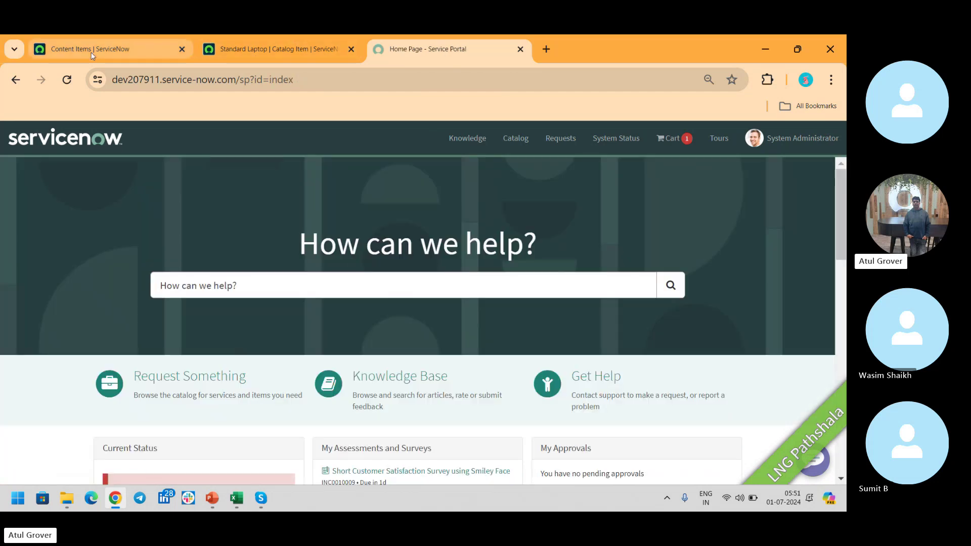
pyautogui.click(101, 49)
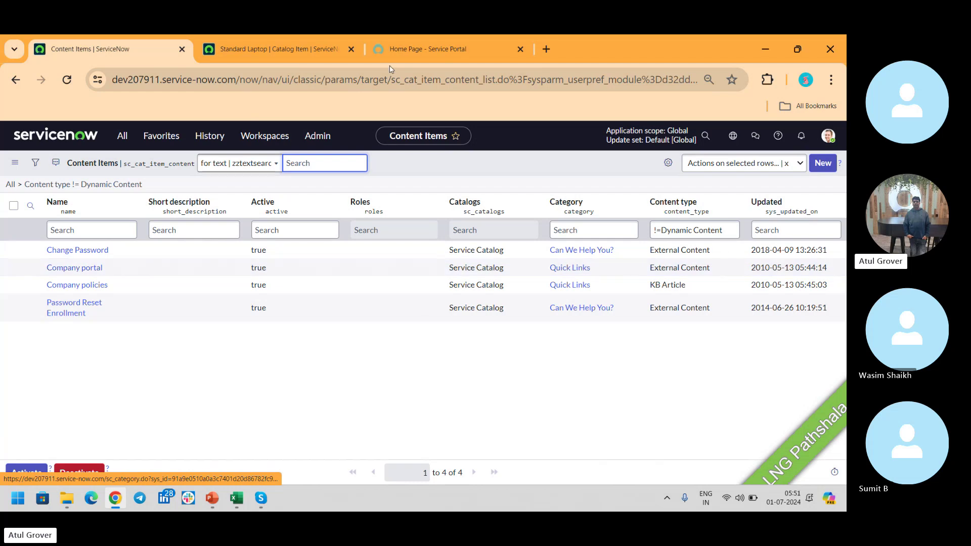
pyautogui.click(400, 51)
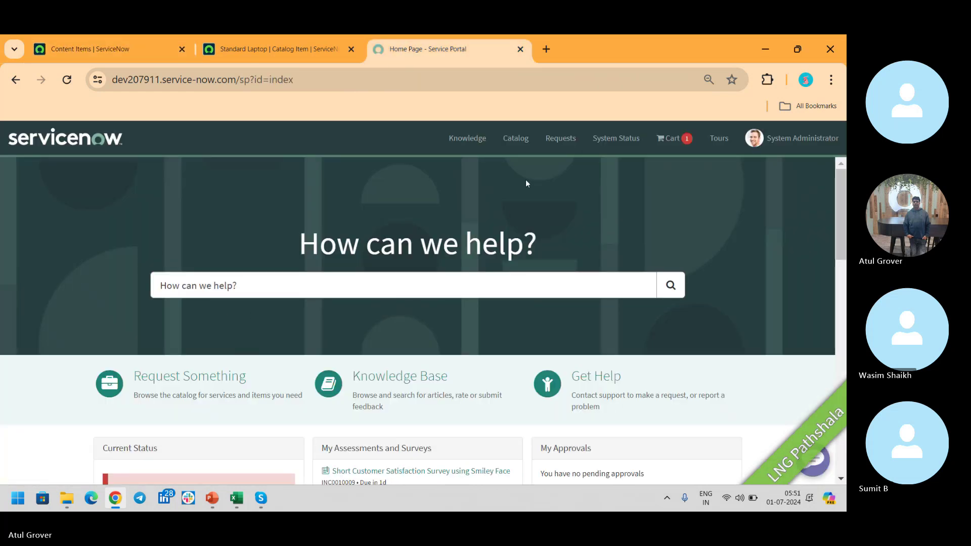
pyautogui.click(516, 142)
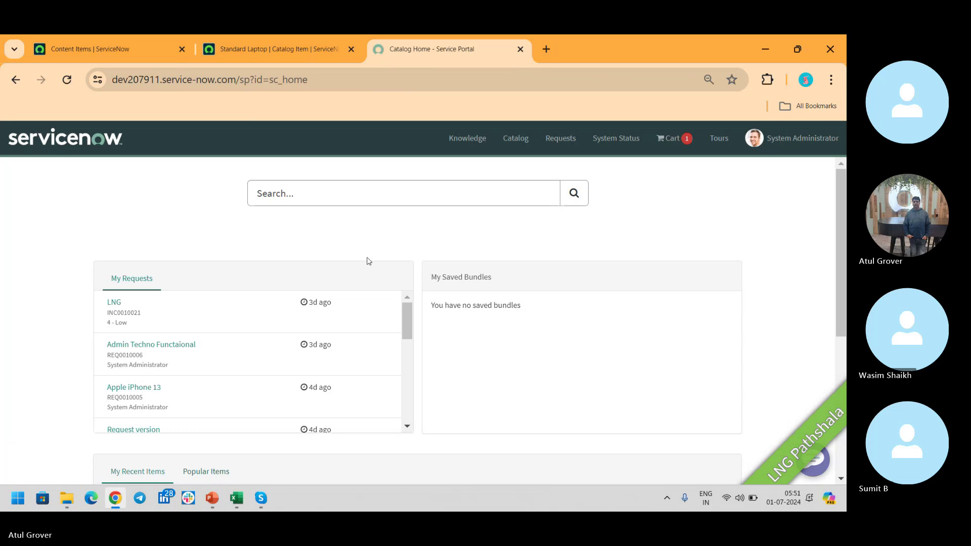
pyautogui.click(428, 224)
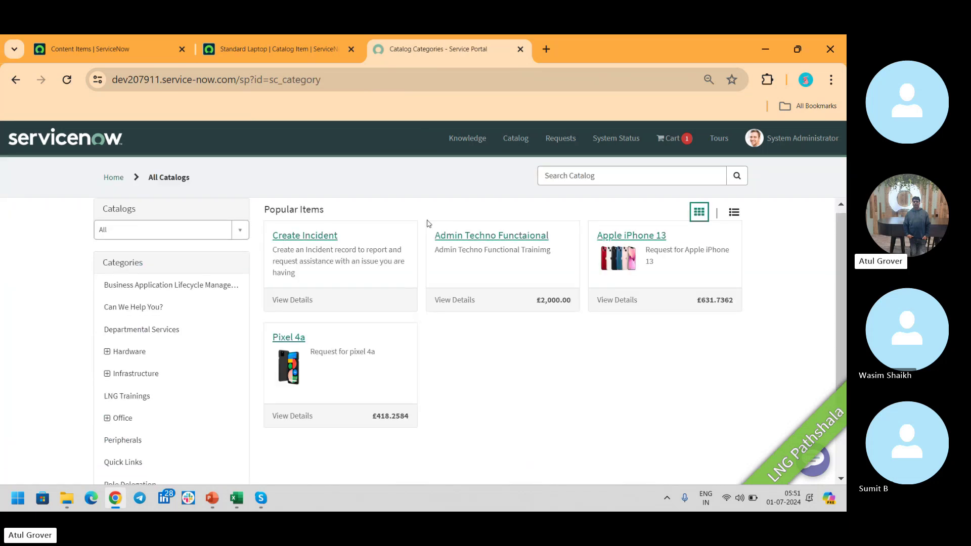
pyautogui.click(119, 462)
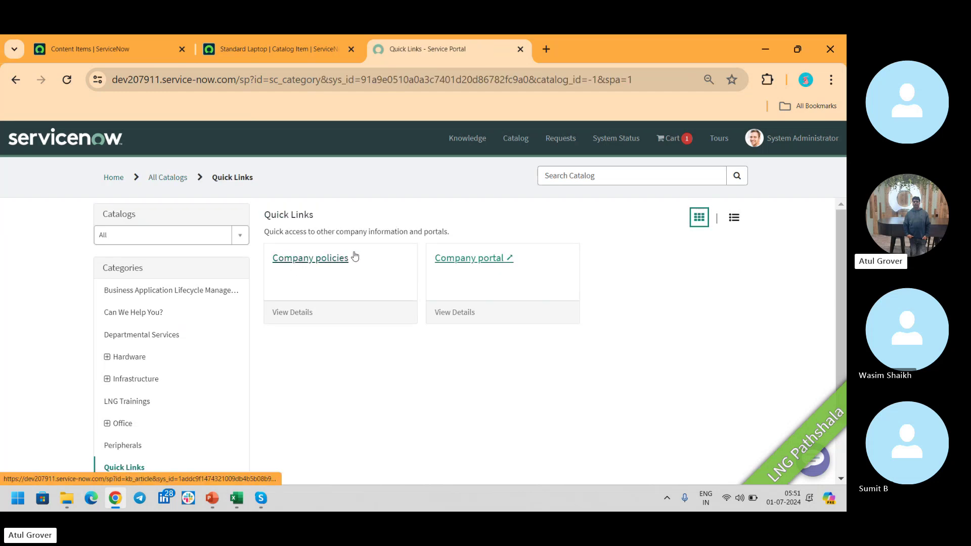
pyautogui.click(311, 259)
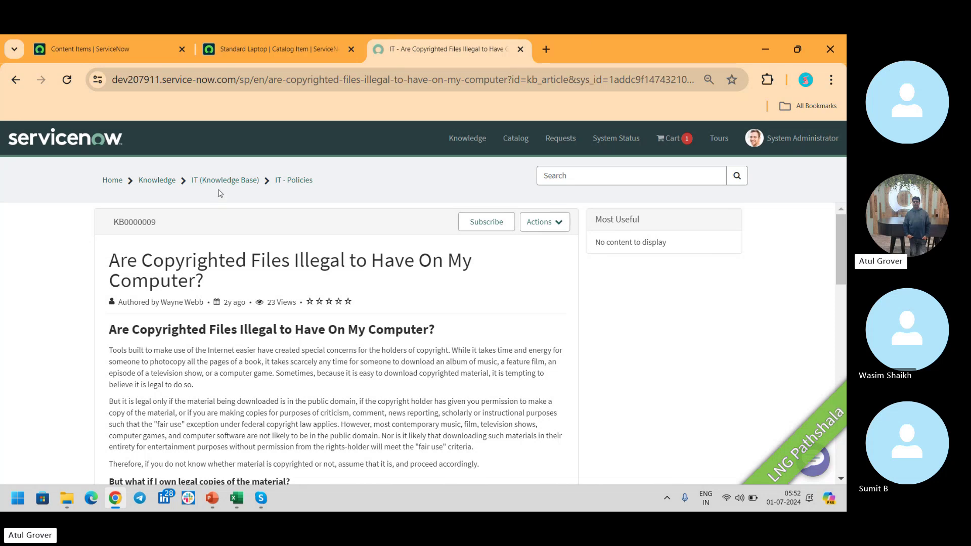
pyautogui.click(15, 79)
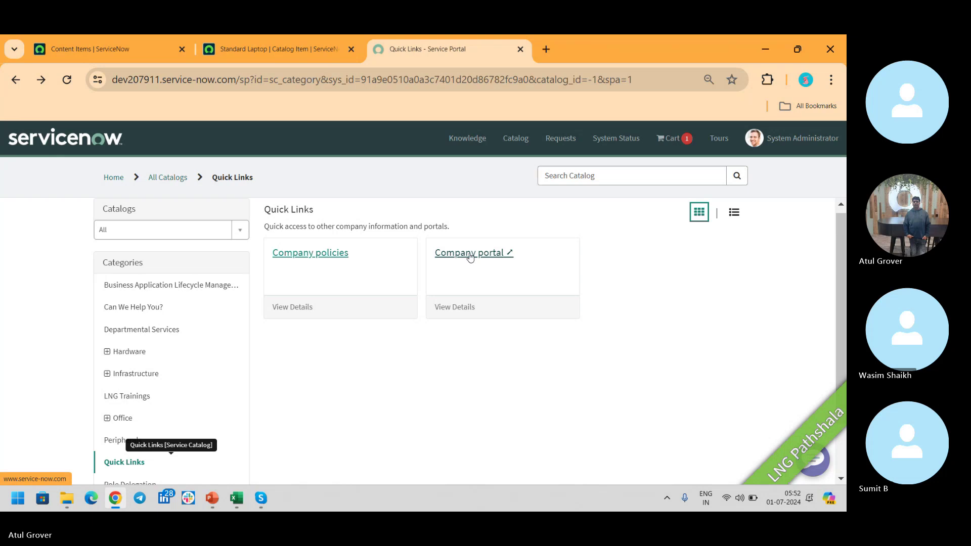
pyautogui.click(470, 255)
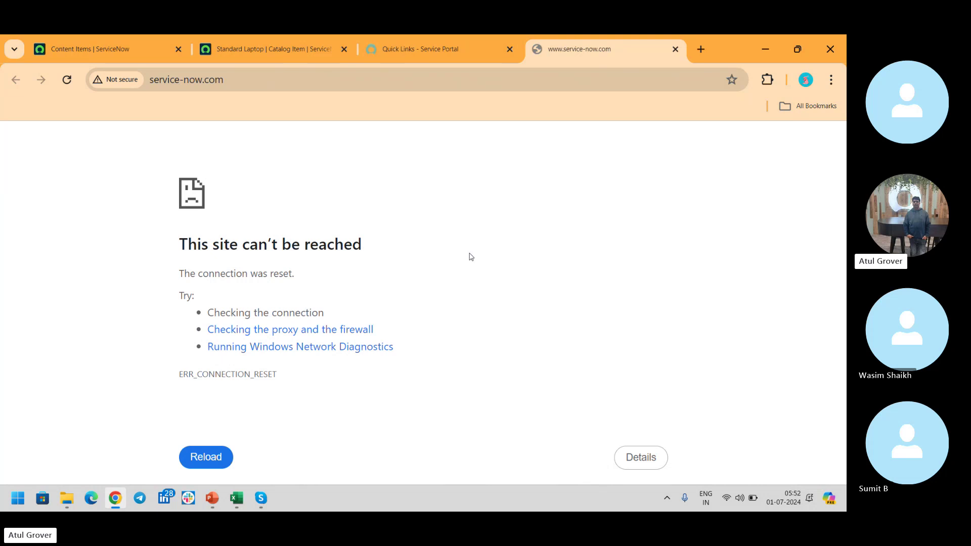
pyautogui.click(675, 49)
# Create a new content item LNG Pathshala in the LNG Pathshala catalog, category LNG Trainings.
pyautogui.click(99, 49)
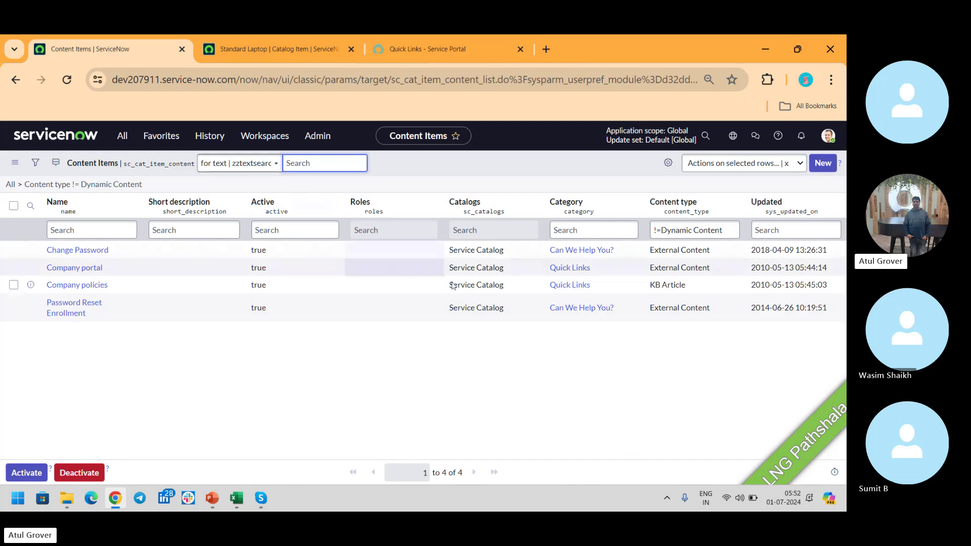
pyautogui.click(813, 167)
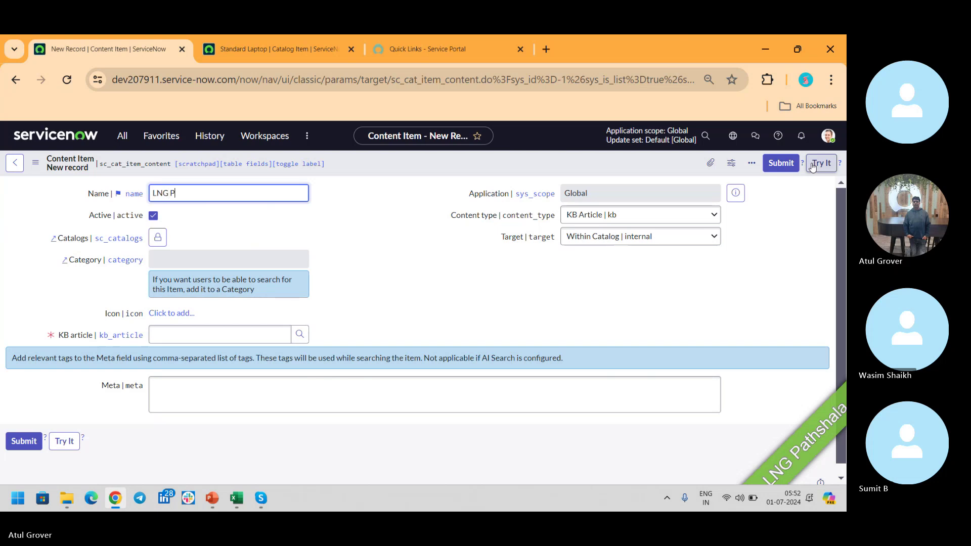
pyautogui.write('athshala')
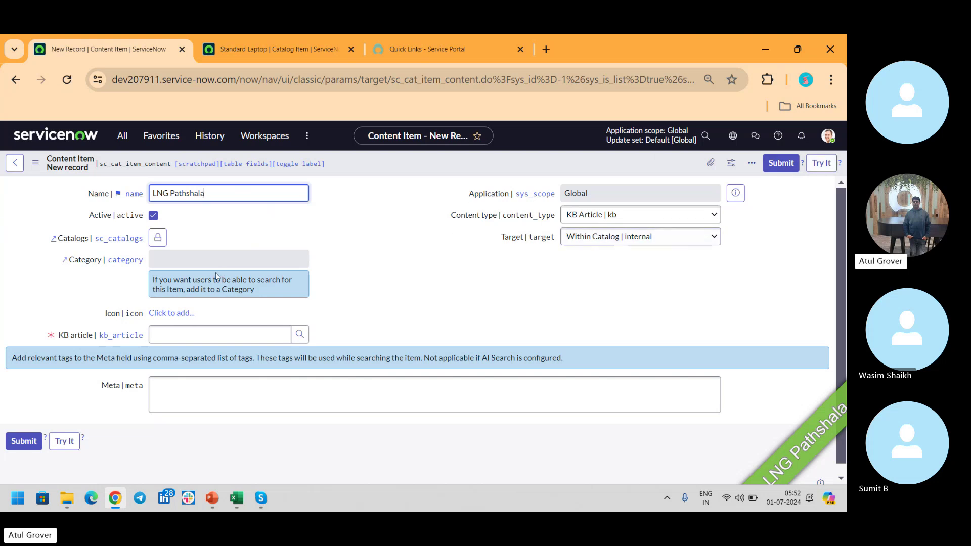
pyautogui.click(158, 237)
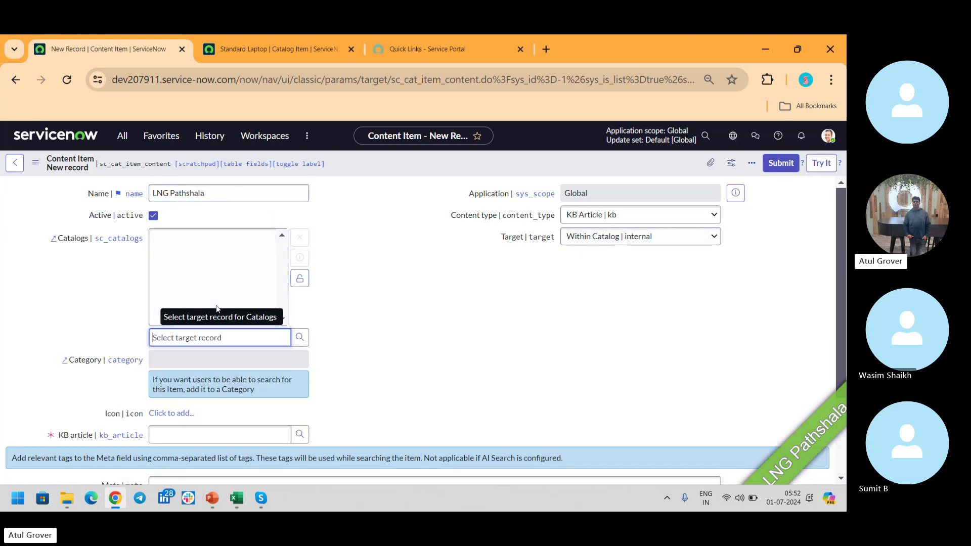
pyautogui.write('LNG')
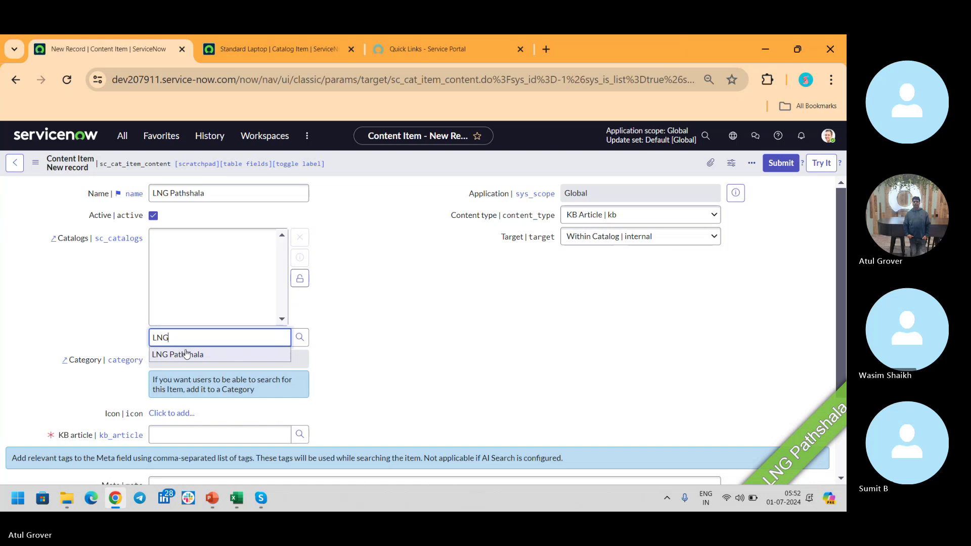
pyautogui.click(186, 354)
pyautogui.click(194, 361)
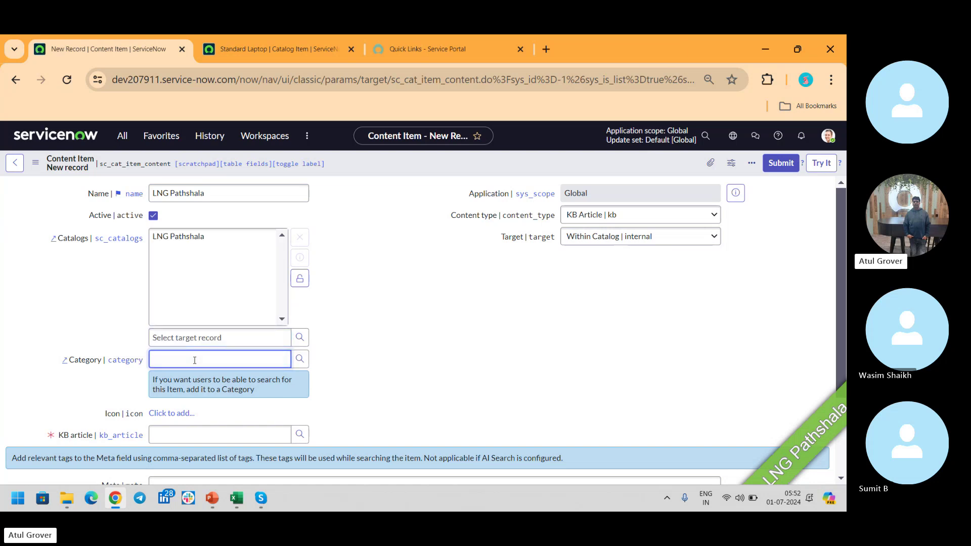
pyautogui.click(300, 278)
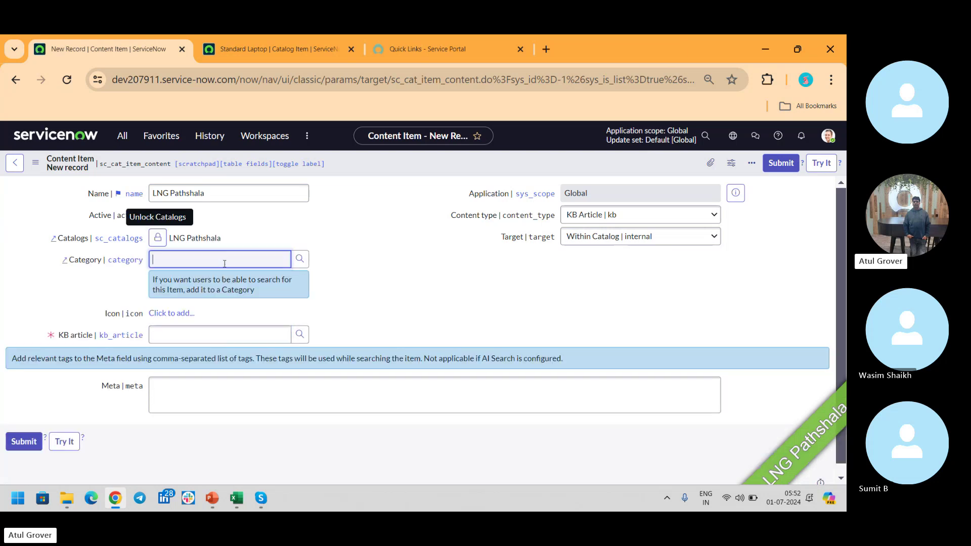
pyautogui.write('L')
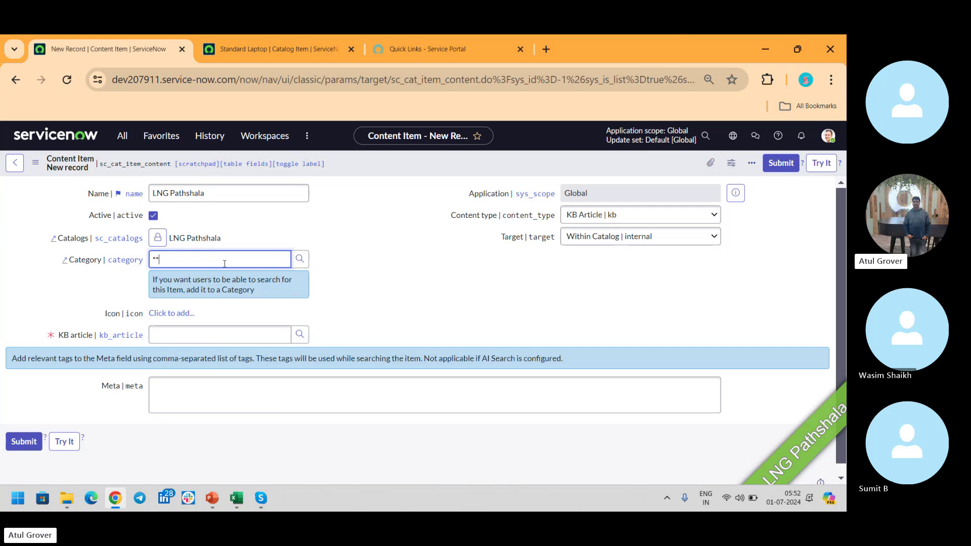
pyautogui.click(183, 293)
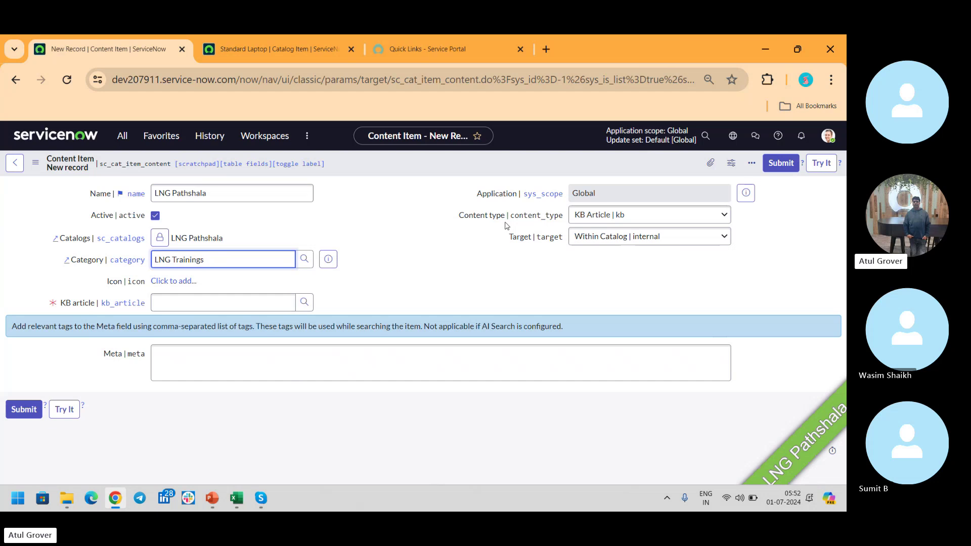
# Set content type Catalog Content, target New Window/Tab, and short description 'LNG P'.
pyautogui.click(621, 217)
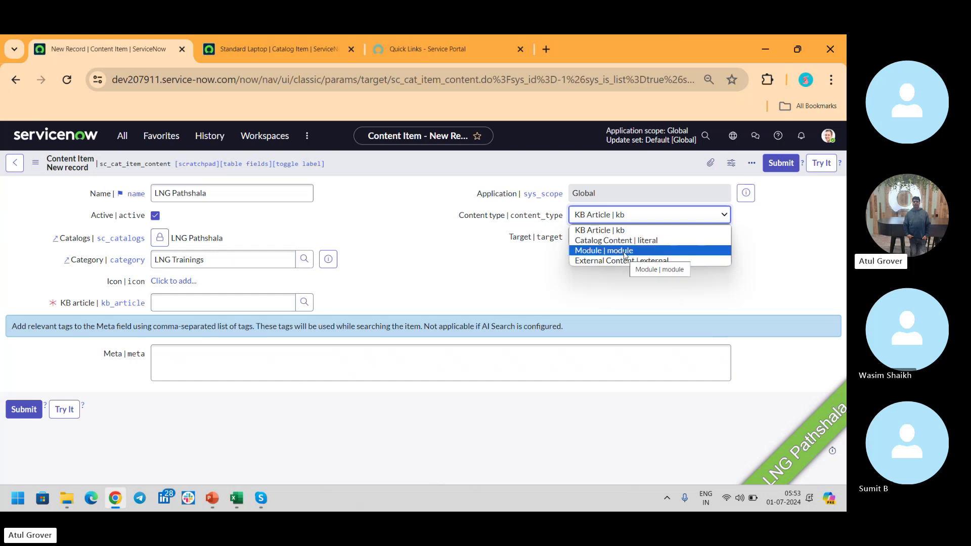
pyautogui.click(618, 242)
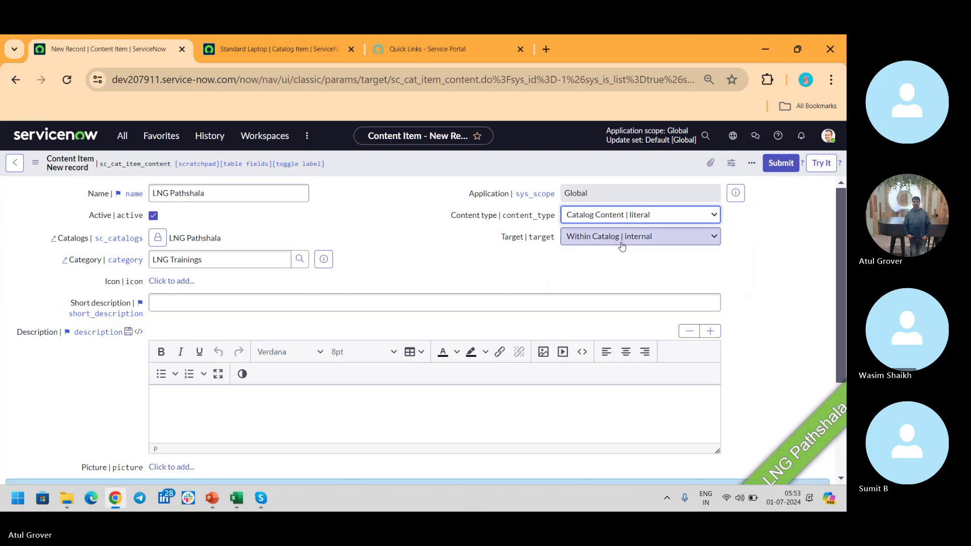
pyautogui.click(622, 245)
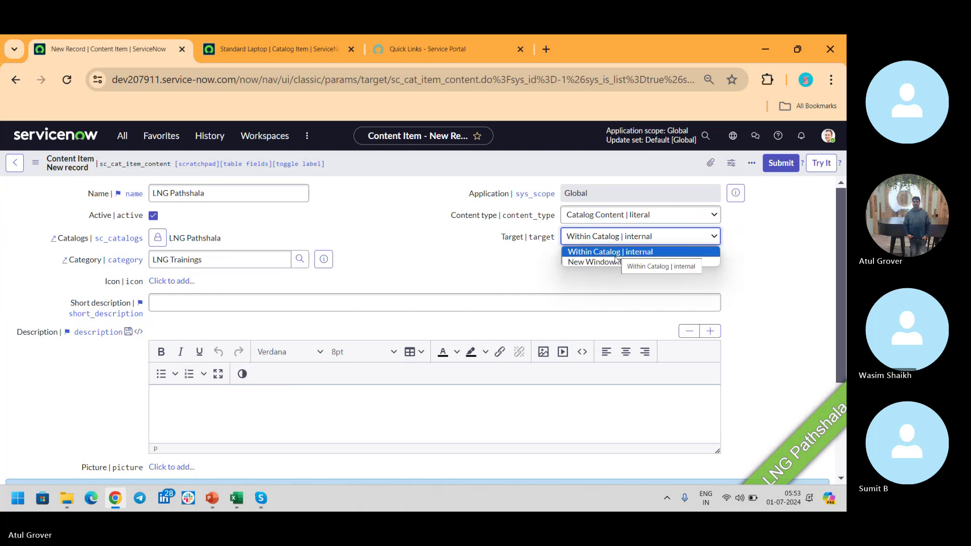
pyautogui.click(616, 262)
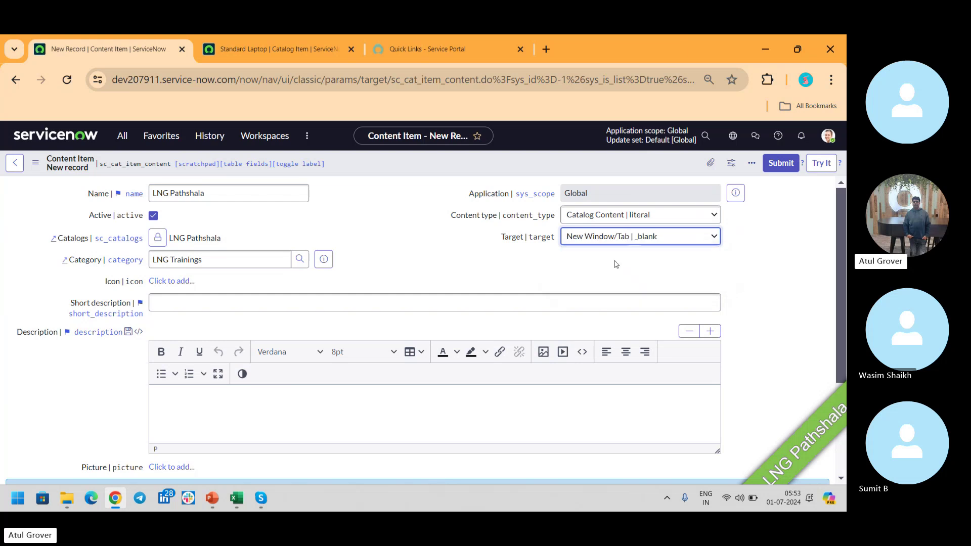
pyautogui.click(304, 301)
pyautogui.hotkey('ctrl', 'l')
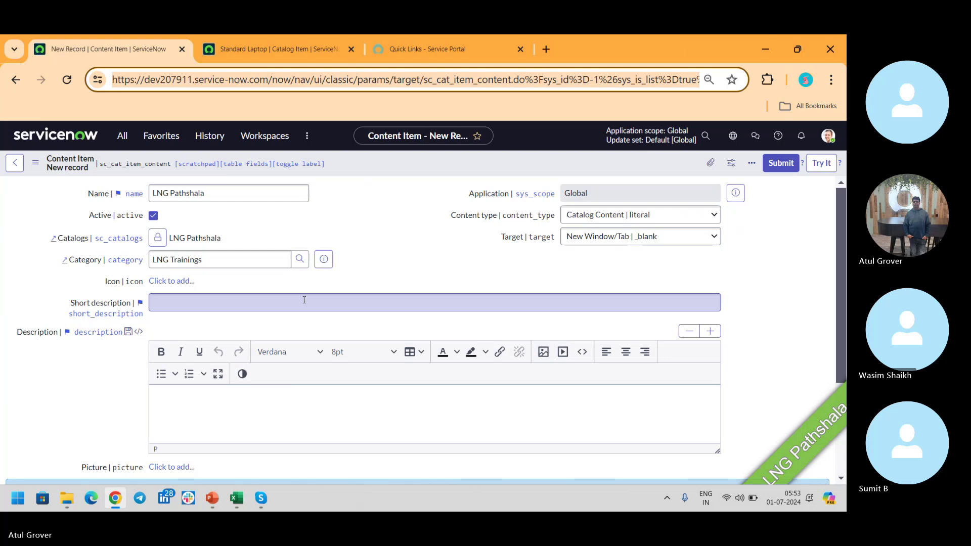
pyautogui.click(304, 300)
pyautogui.write('LN')
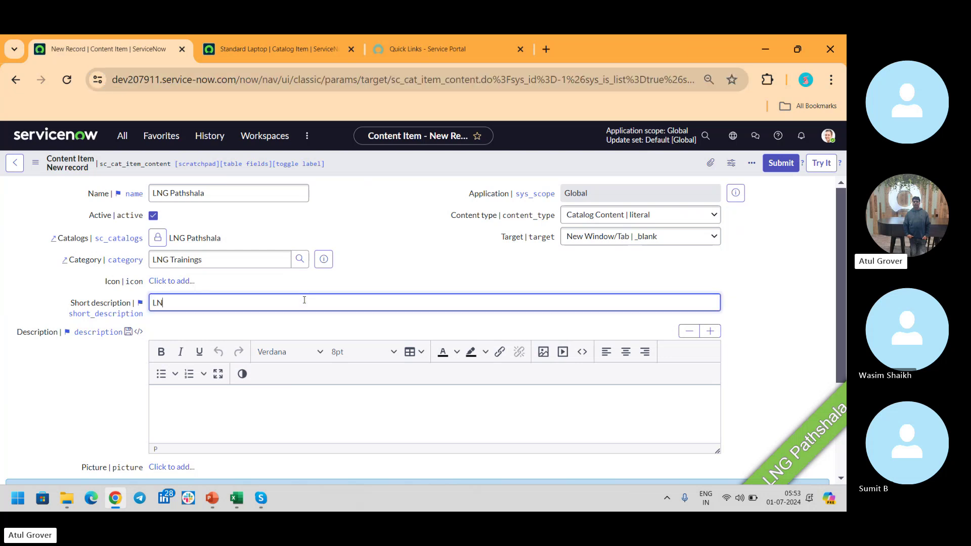
pyautogui.write('G P')
# Save the LNG Pathshala content item from the form header's context menu.
pyautogui.scroll(-3, 842, 231)
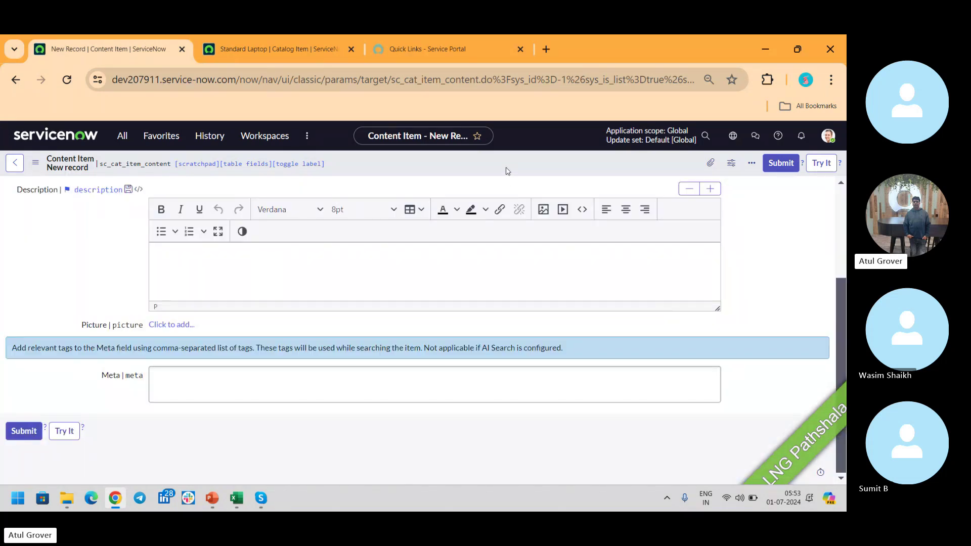
pyautogui.rightClick(507, 171)
pyautogui.click(522, 177)
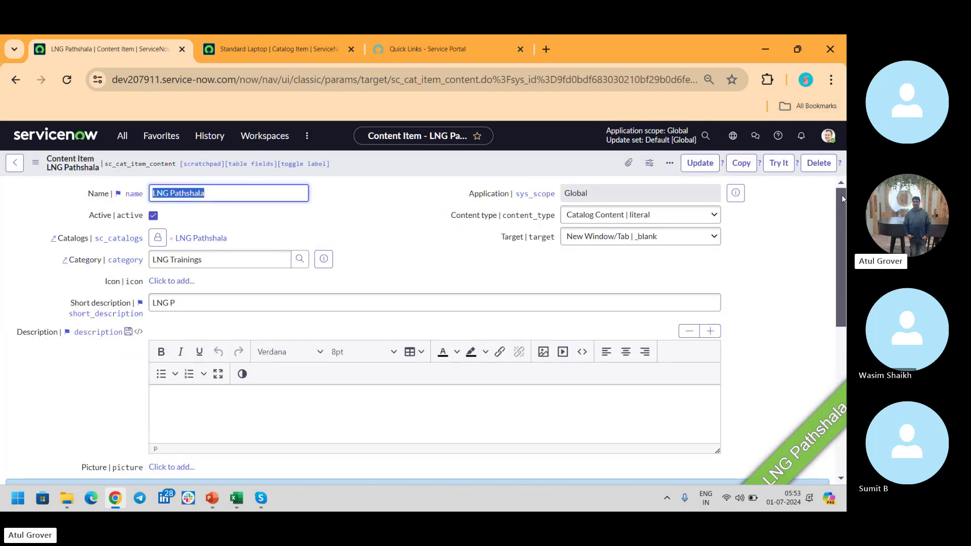
pyautogui.moveTo(841, 195); pyautogui.dragTo(841, 356)
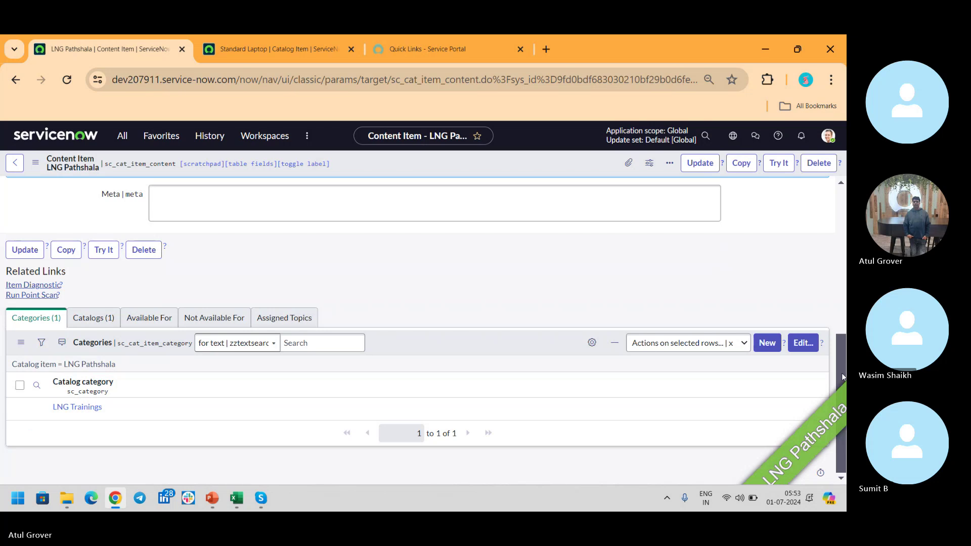
# View the LNG Pathshala item under the LNG Pathshala catalog's LNG Trainings category in the portal, then go back to its record.
pyautogui.click(416, 56)
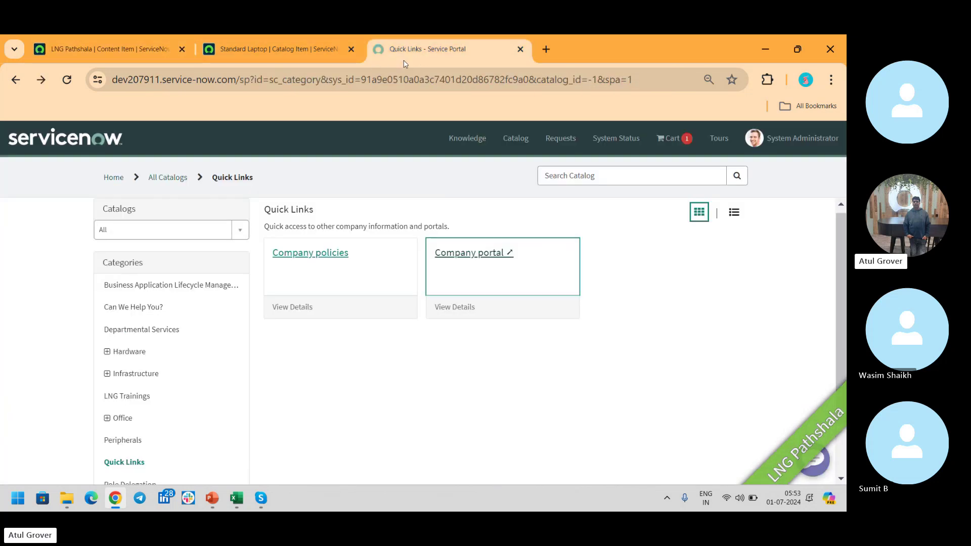
pyautogui.click(163, 177)
pyautogui.click(192, 228)
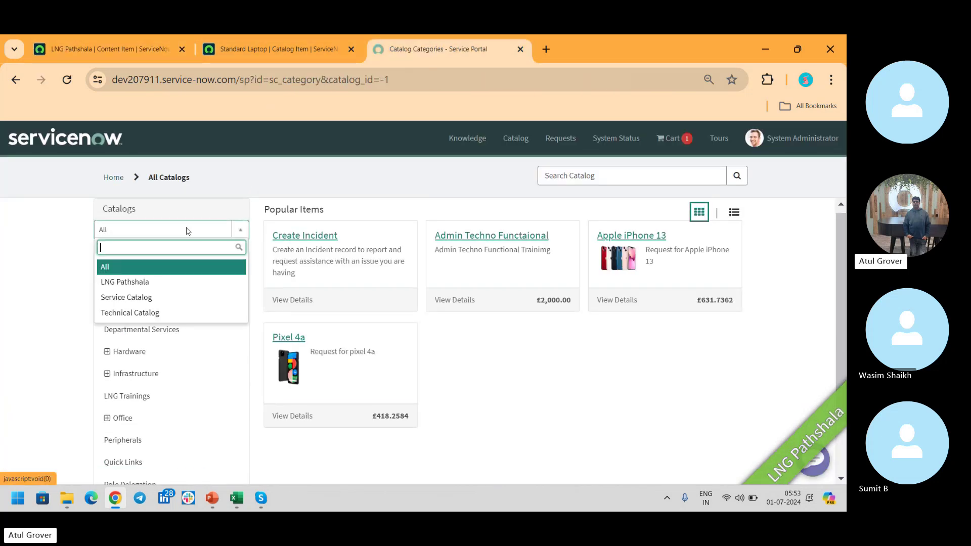
pyautogui.click(129, 286)
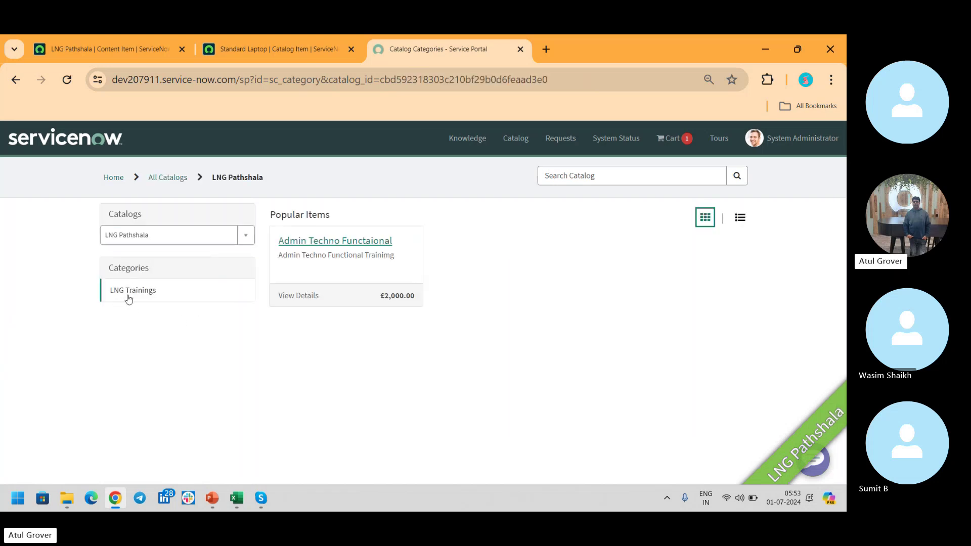
pyautogui.click(129, 297)
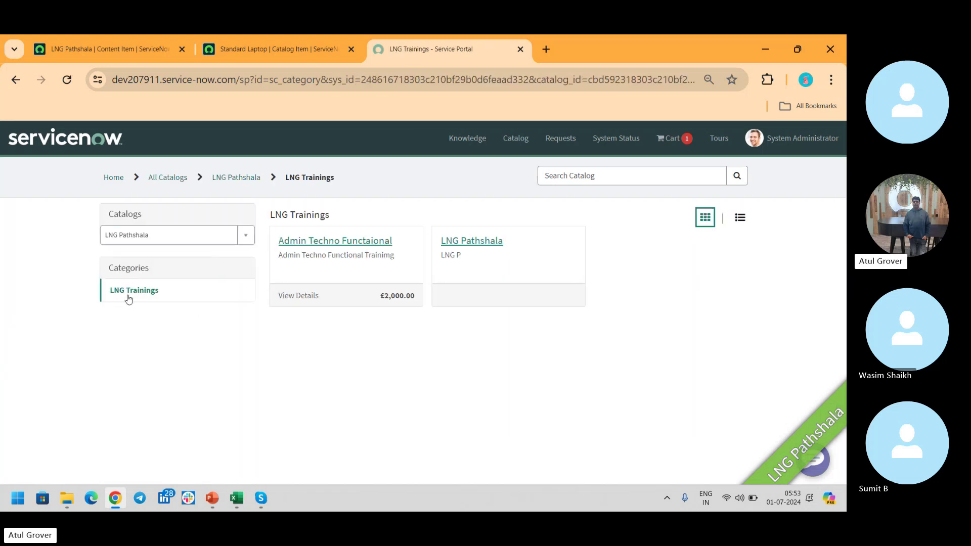
pyautogui.click(457, 245)
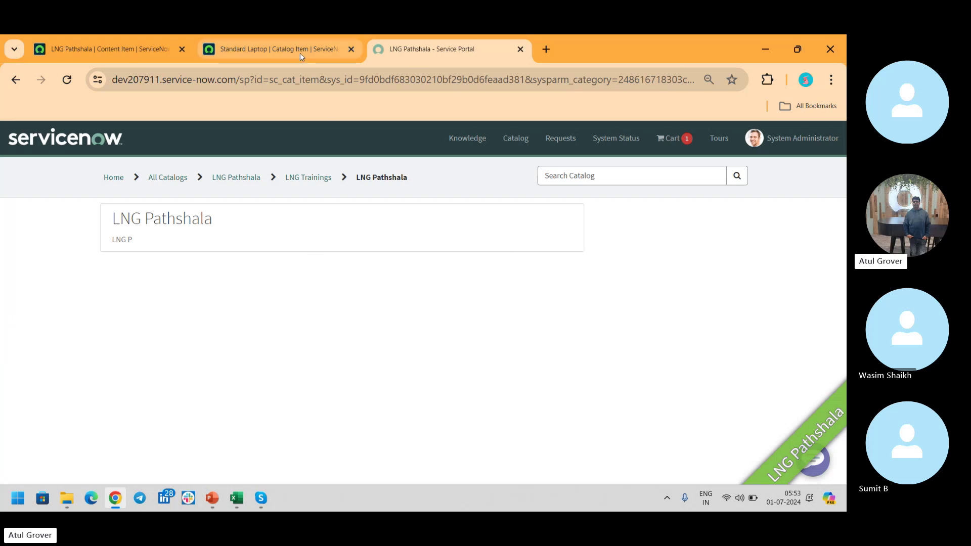
pyautogui.click(162, 49)
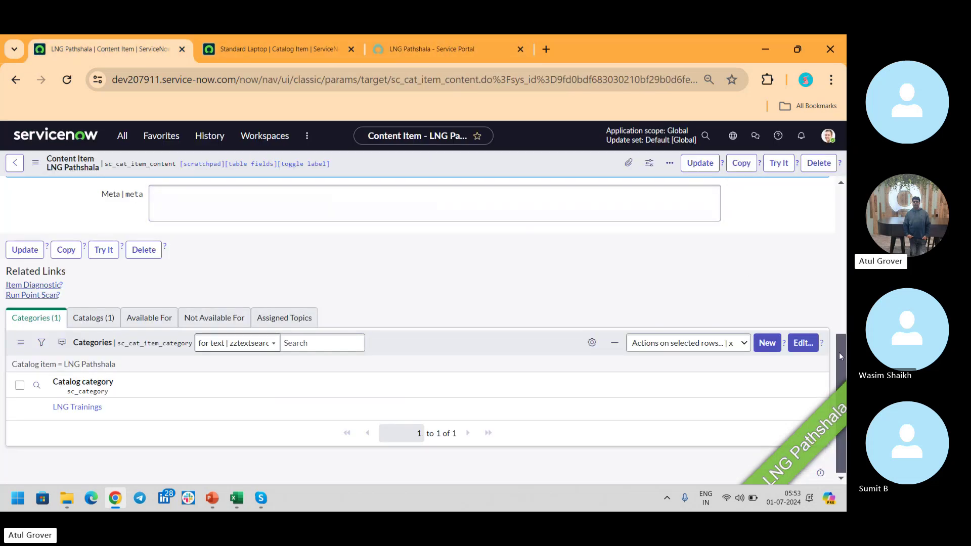
# Set content type to Module, pick Scheduled Workflows as the module, and save.
pyautogui.moveTo(838, 353); pyautogui.dragTo(843, 175)
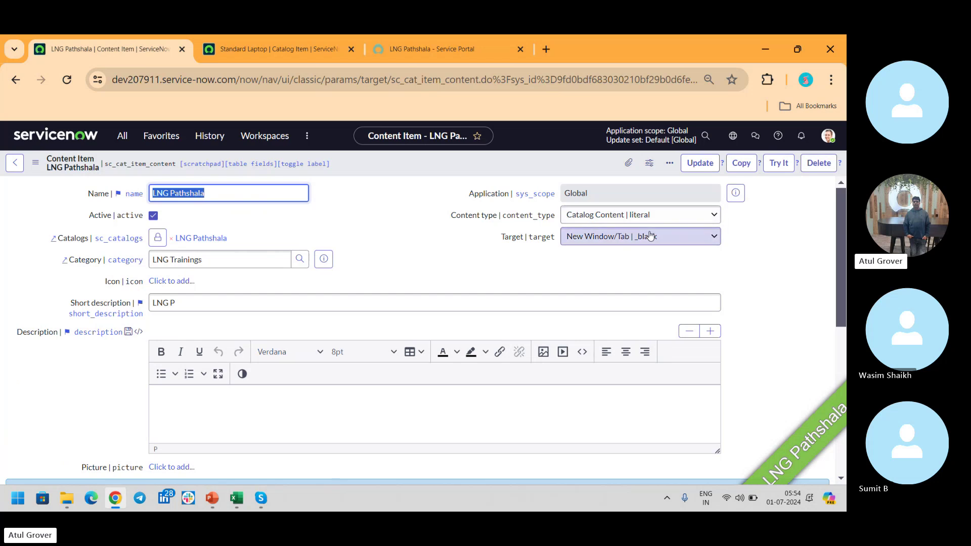
pyautogui.click(650, 216)
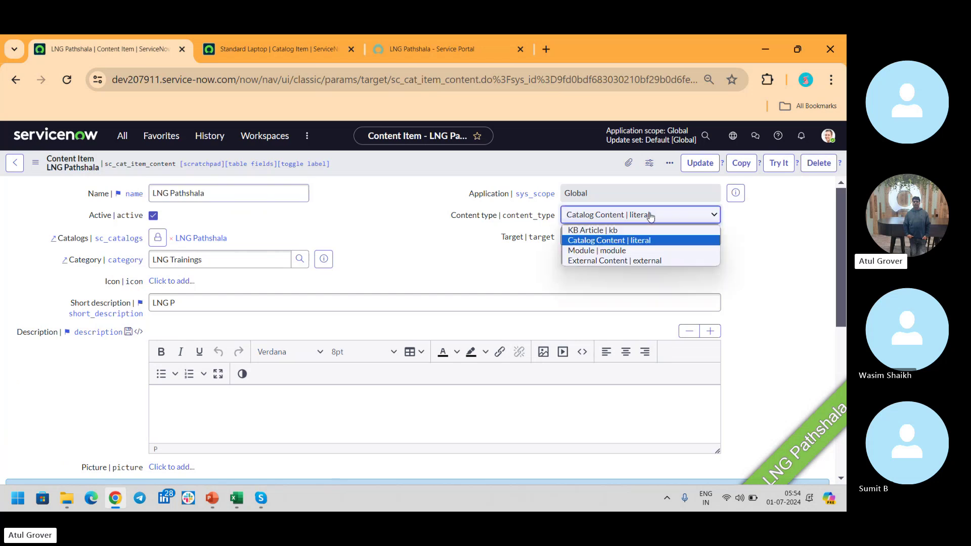
pyautogui.click(620, 250)
pyautogui.click(613, 238)
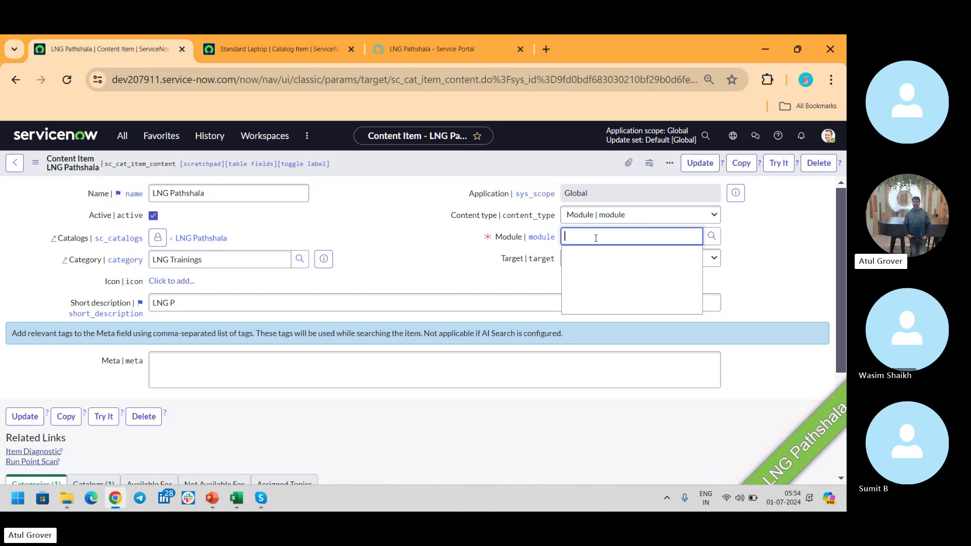
pyautogui.click(710, 236)
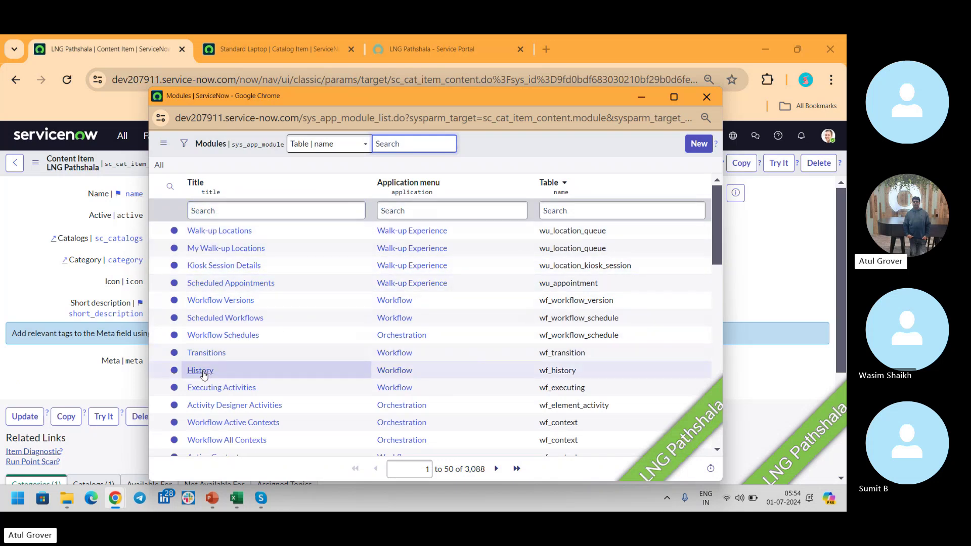
pyautogui.click(217, 318)
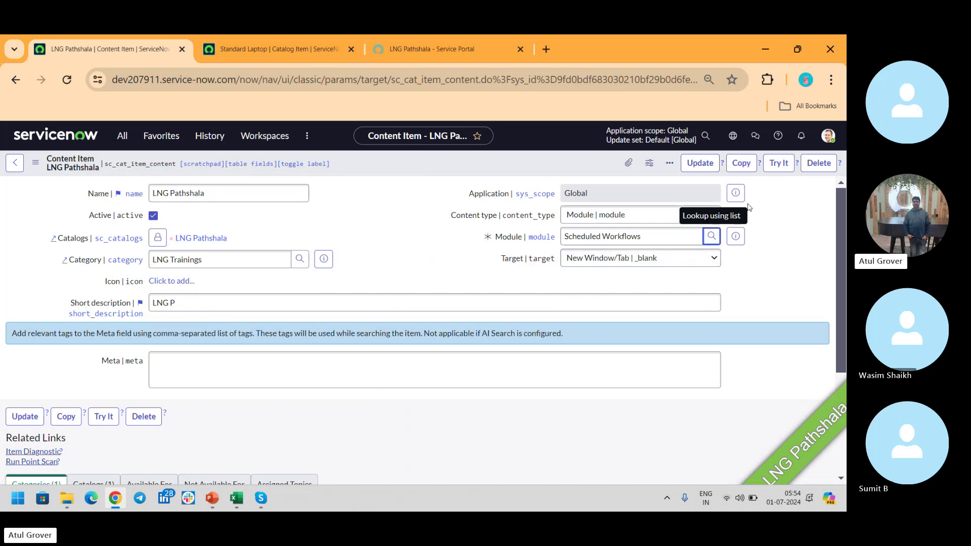
pyautogui.rightClick(591, 163)
pyautogui.click(607, 174)
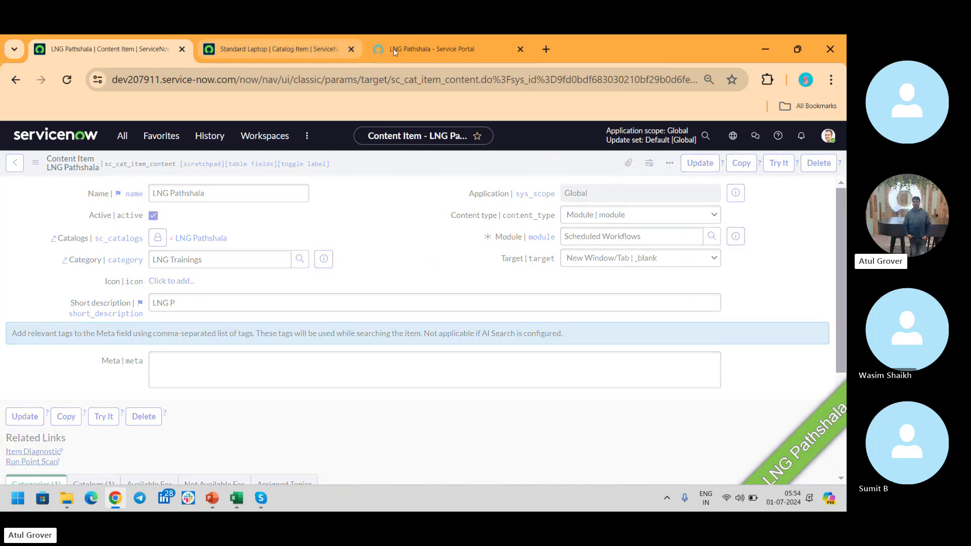
pyautogui.click(428, 50)
pyautogui.click(307, 178)
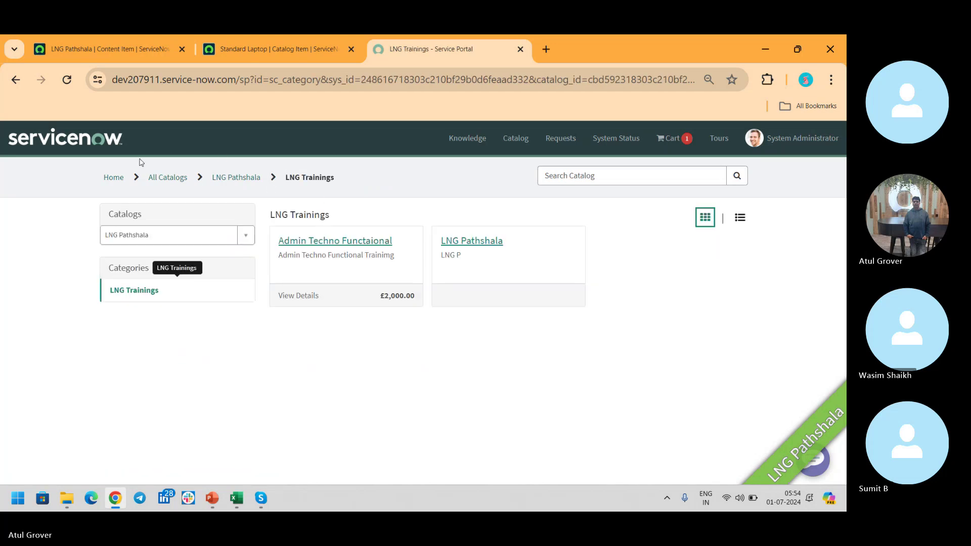
pyautogui.click(68, 82)
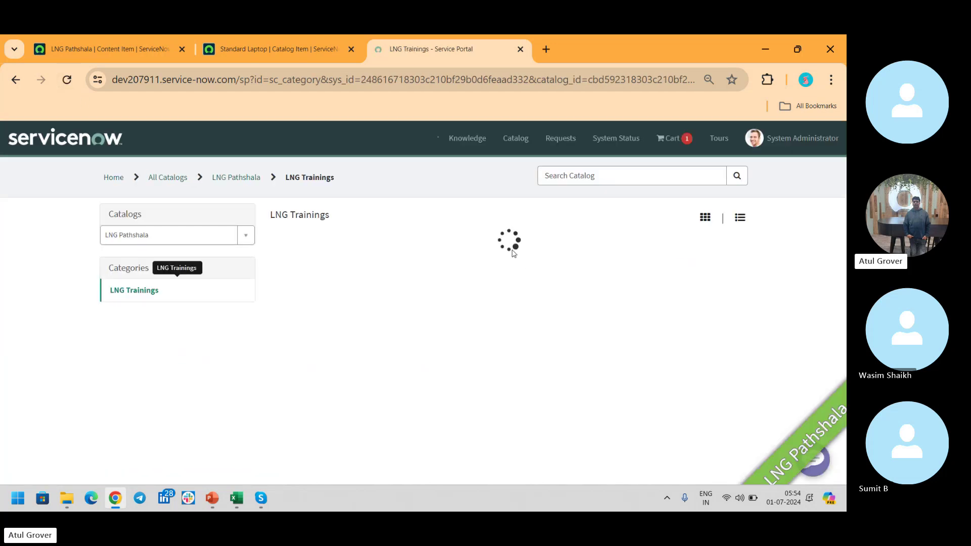
pyautogui.click(471, 249)
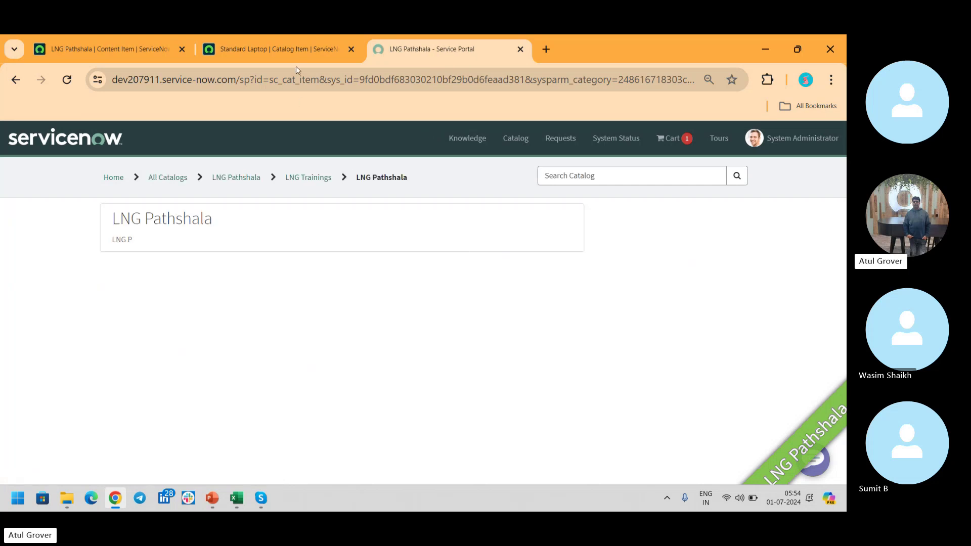
pyautogui.click(15, 80)
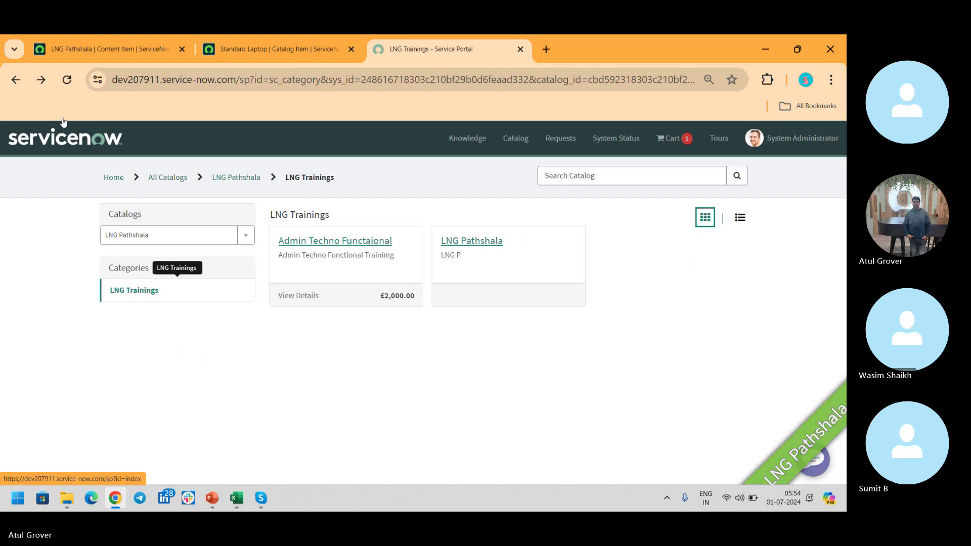
pyautogui.click(66, 80)
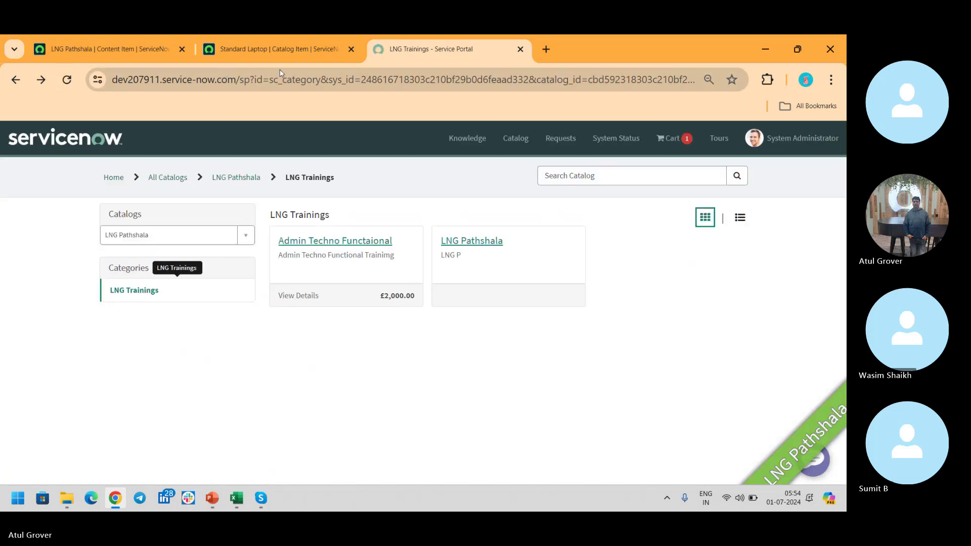
pyautogui.click(485, 247)
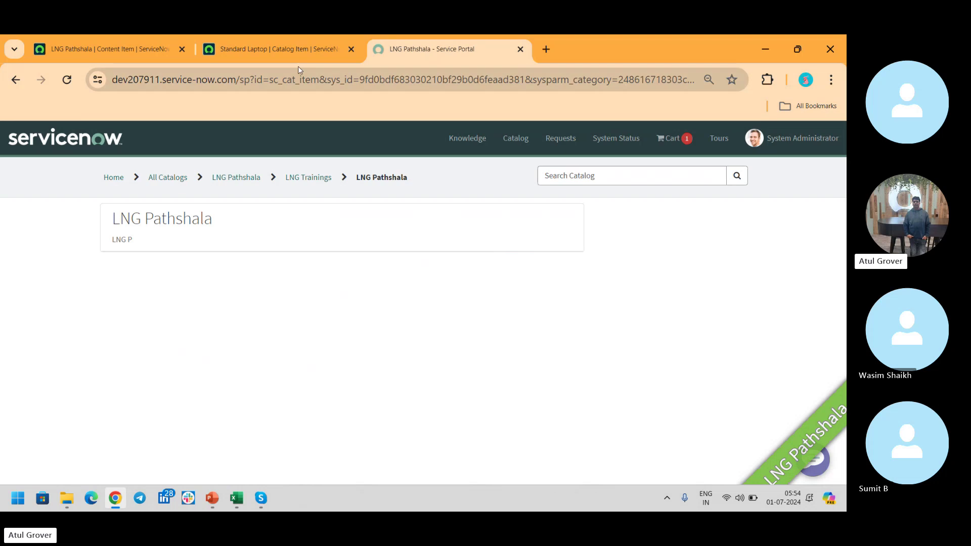
pyautogui.click(134, 47)
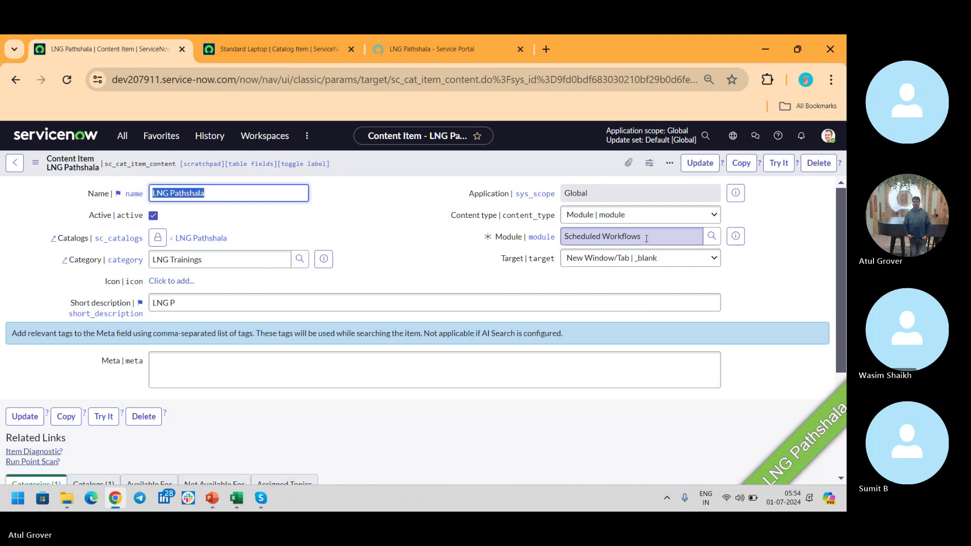
# Switch the LNG Pathshala content type from KB Article to External Content, leaving URL blank.
pyautogui.click(606, 215)
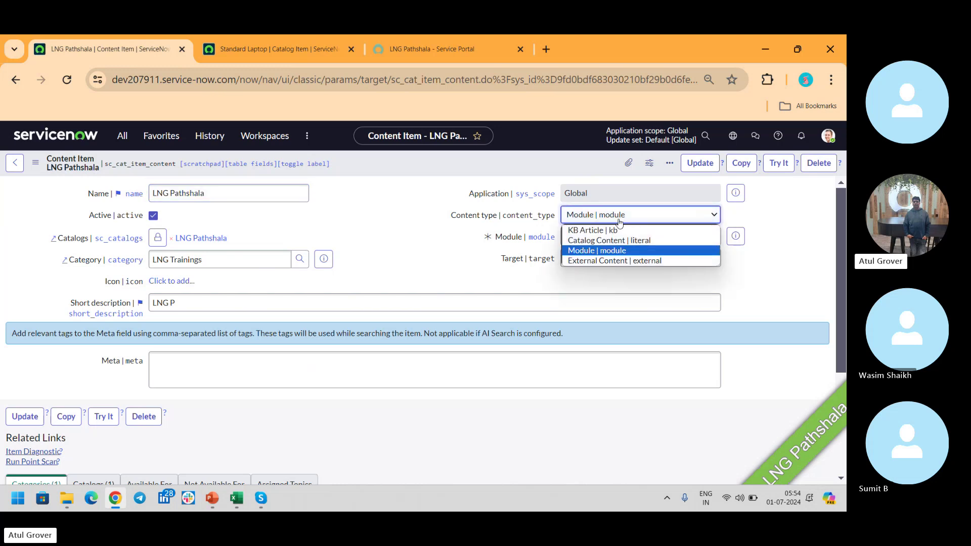
pyautogui.click(594, 230)
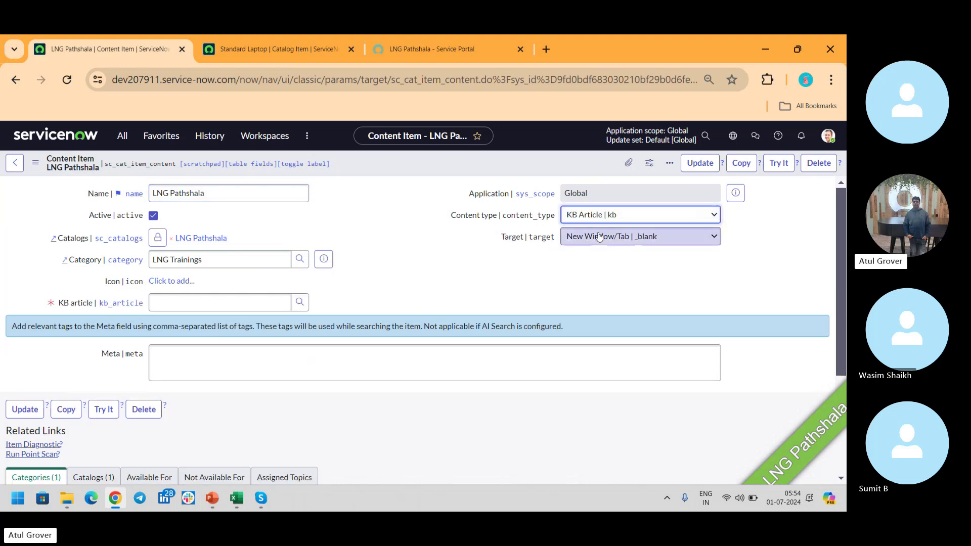
pyautogui.click(184, 300)
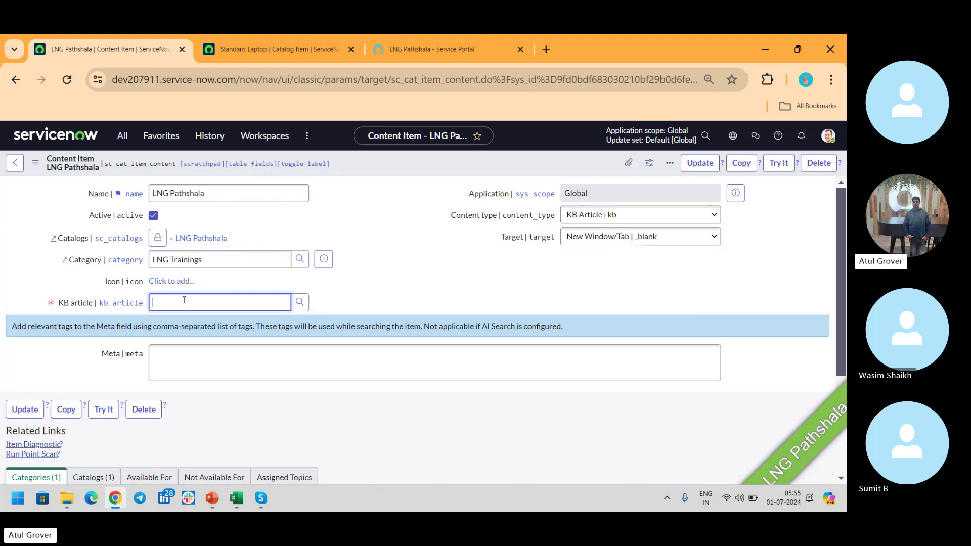
pyautogui.click(655, 215)
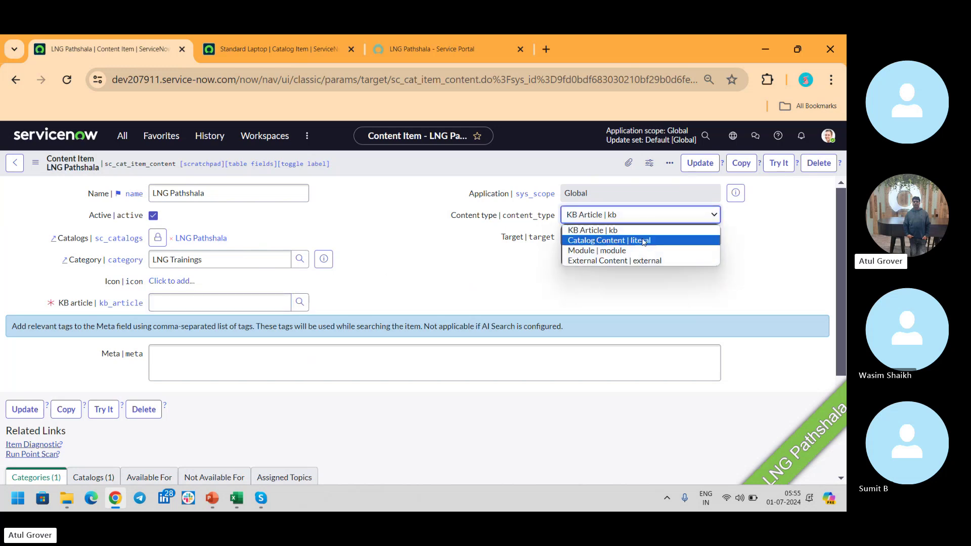
pyautogui.click(641, 261)
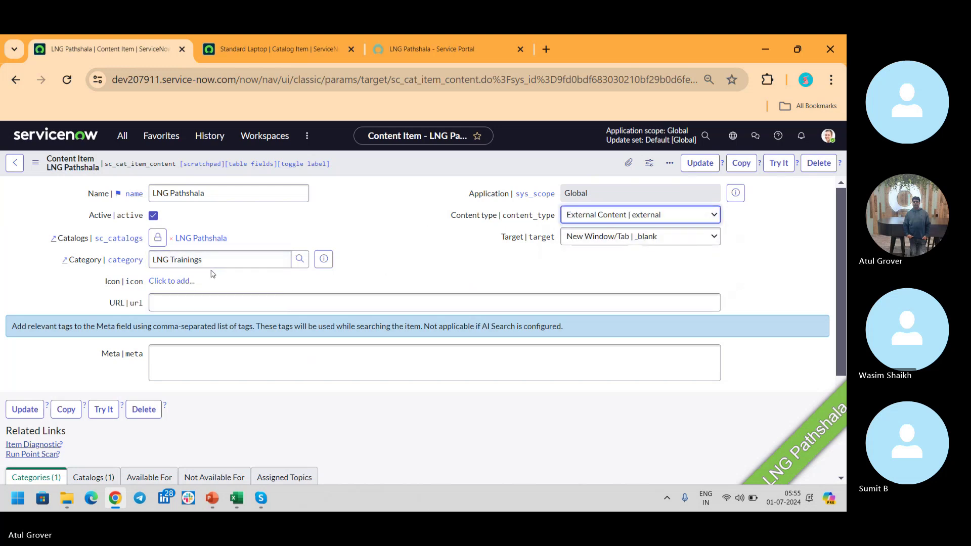
pyautogui.click(251, 298)
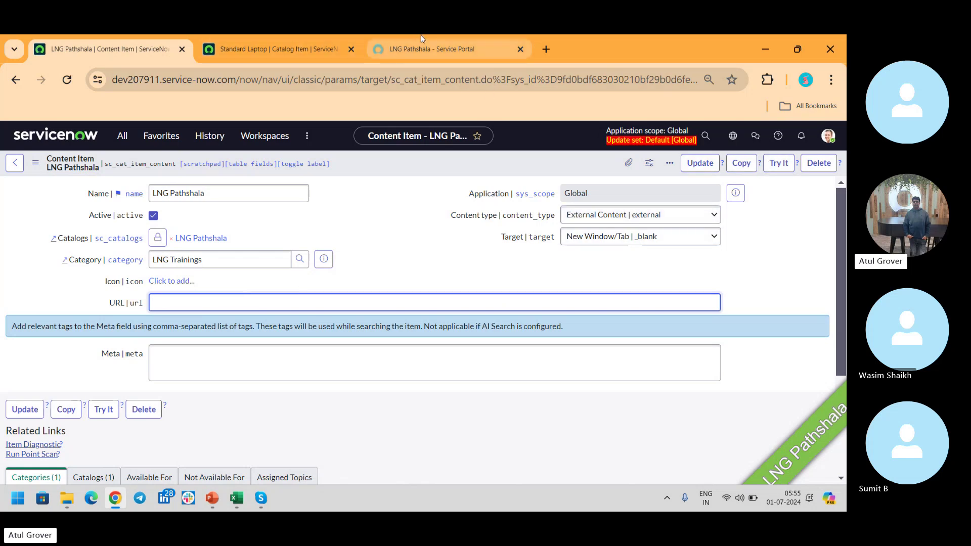
pyautogui.moveTo(421, 35)
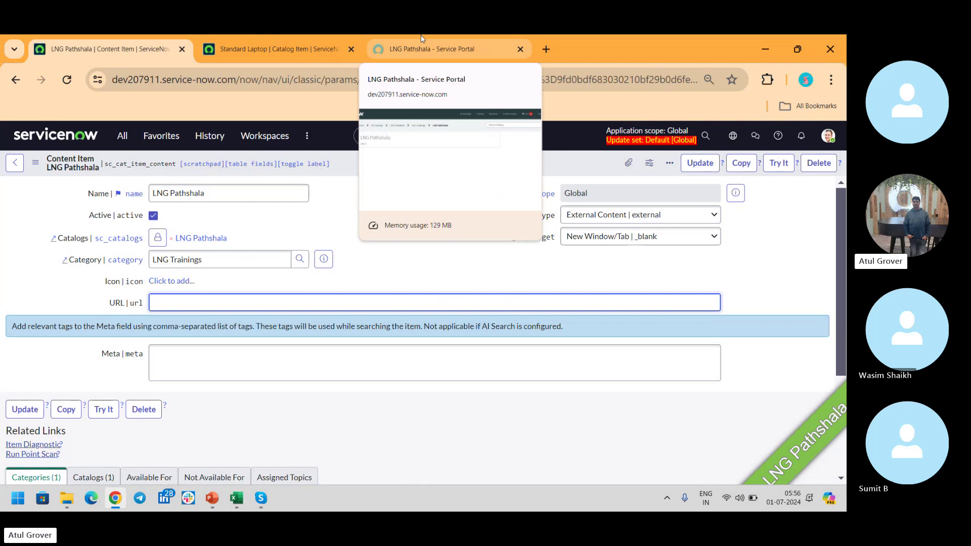
# Go to Maintain Items via the navigator filter, discarding the unsaved content item edits.
pyautogui.click(125, 137)
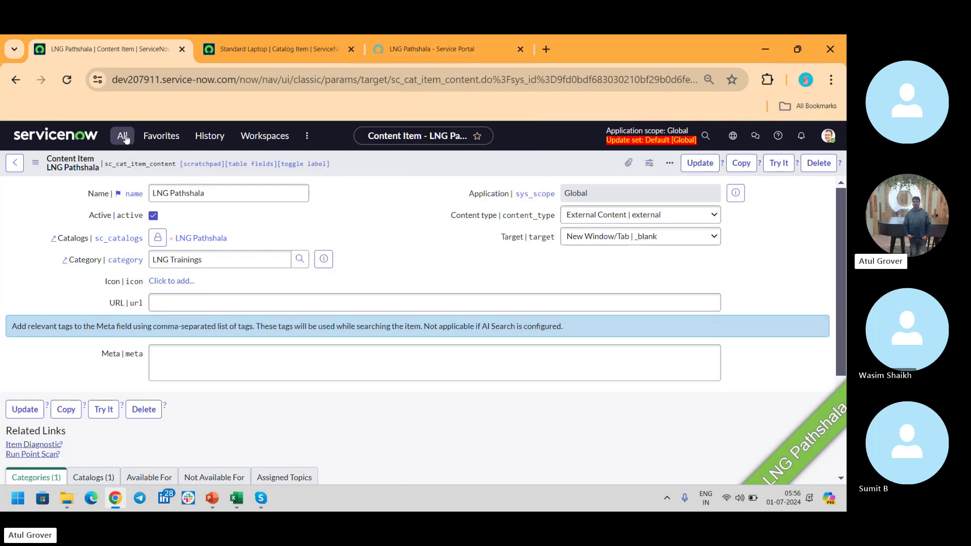
pyautogui.write('main')
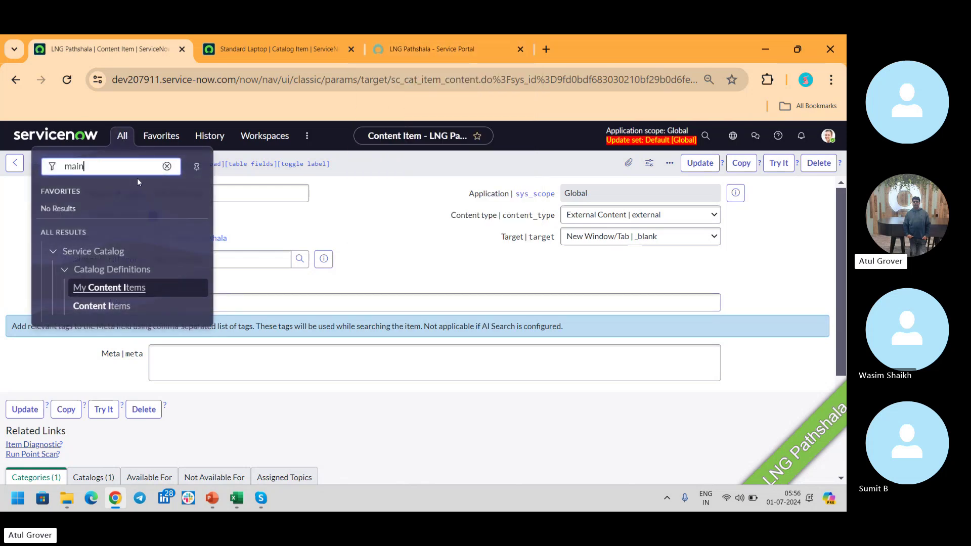
pyautogui.write('tain it')
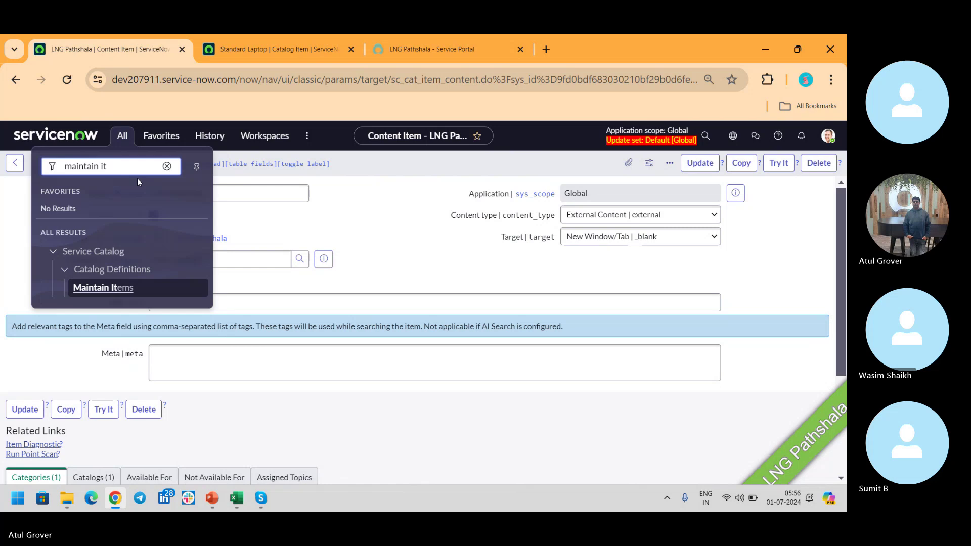
pyautogui.click(122, 286)
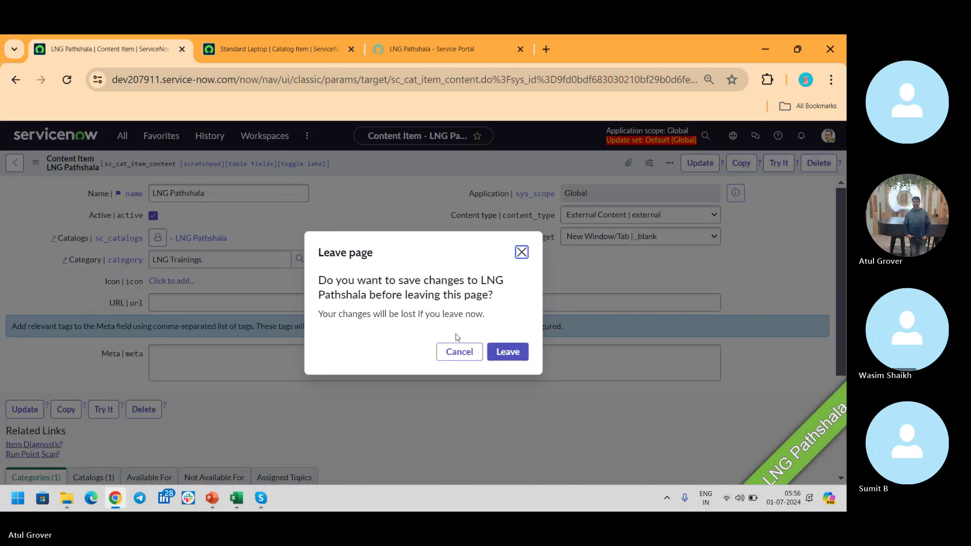
pyautogui.click(517, 356)
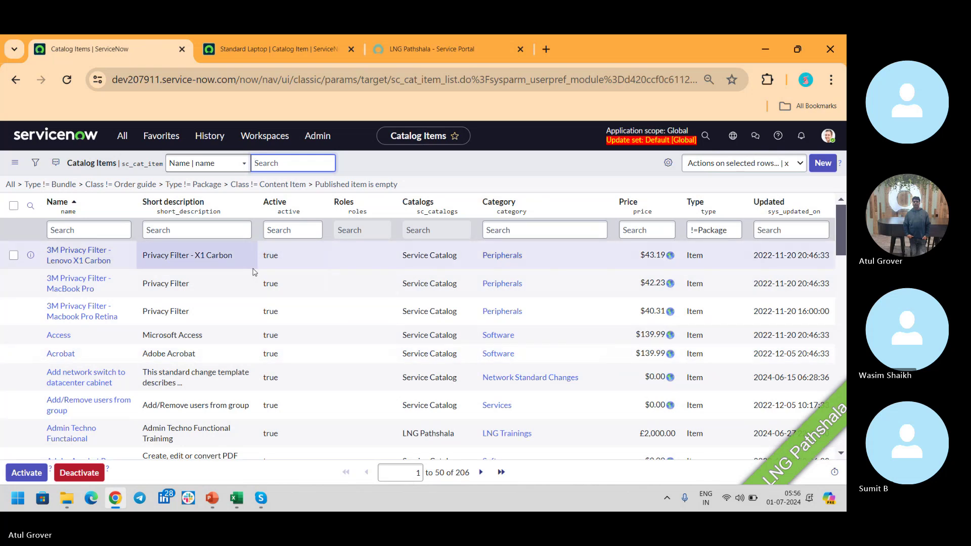
# Filter catalog items by name 'laptop' and open Developer Laptop (Mac).
pyautogui.click(88, 229)
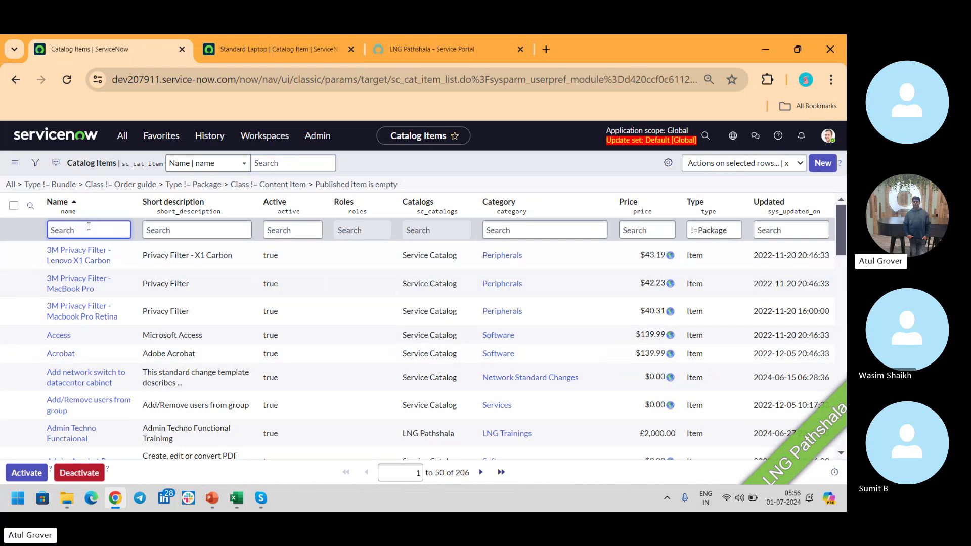
pyautogui.write('laptop')
pyautogui.press('Return')
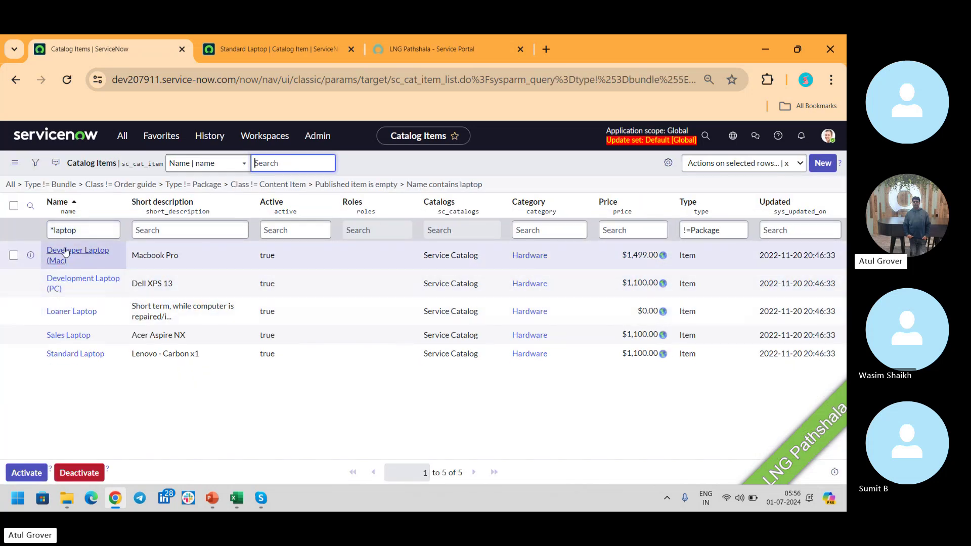
pyautogui.click(65, 253)
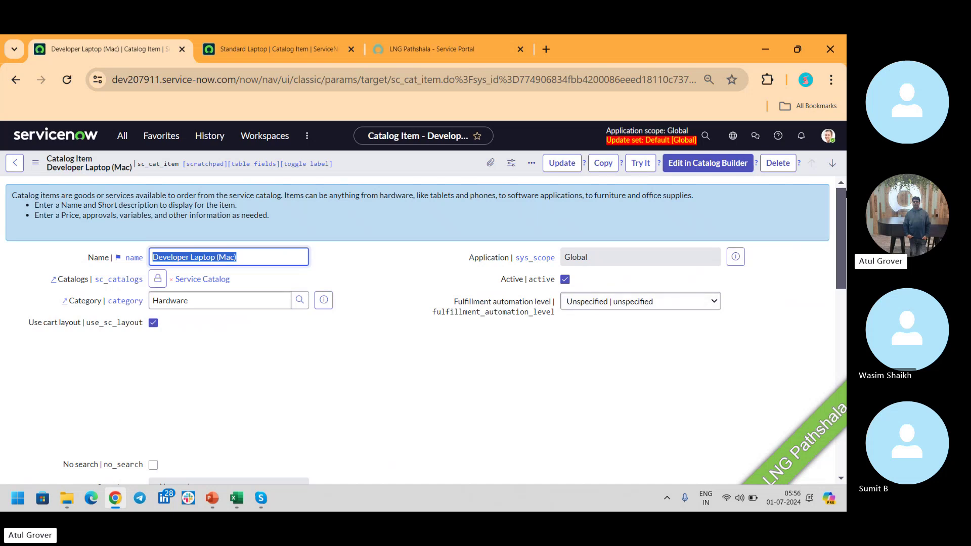
# Show the Developer Laptop (Mac) item's empty Catalog UI Policies list, then bring up the navigator.
pyautogui.scroll(-15, 844, 207)
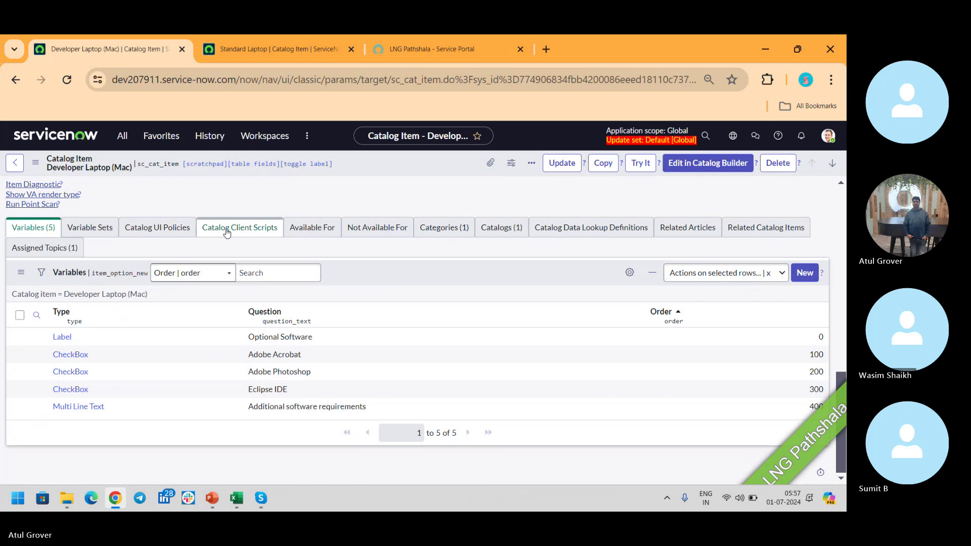
pyautogui.click(167, 228)
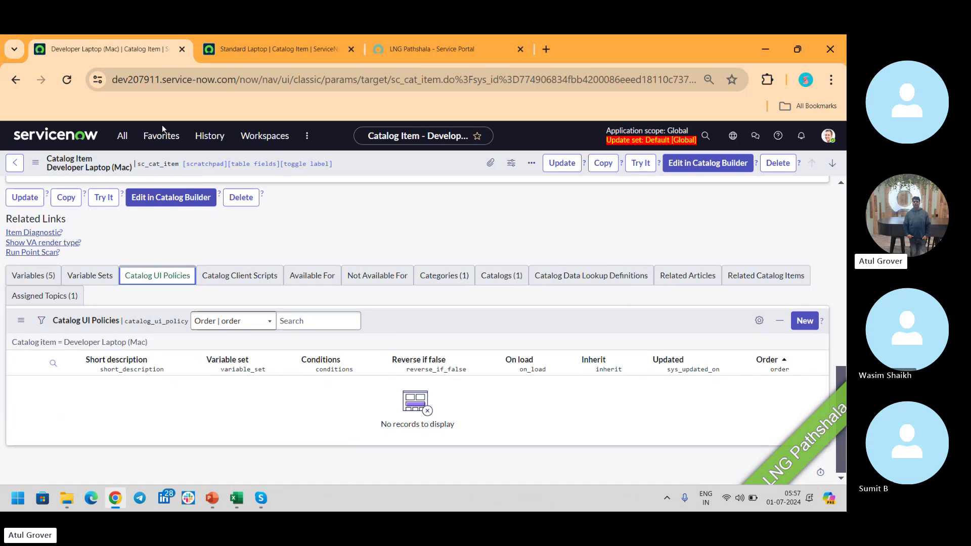
pyautogui.click(122, 141)
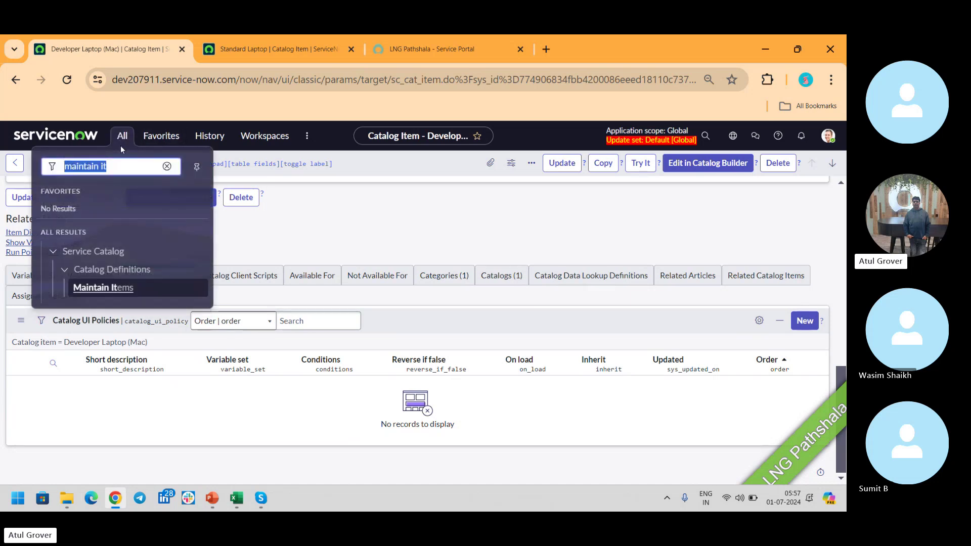
# Filter the navigator for 'UI pol' modules, then switch to the LNG Pathshala Service Portal tab.
pyautogui.write('UI pol')
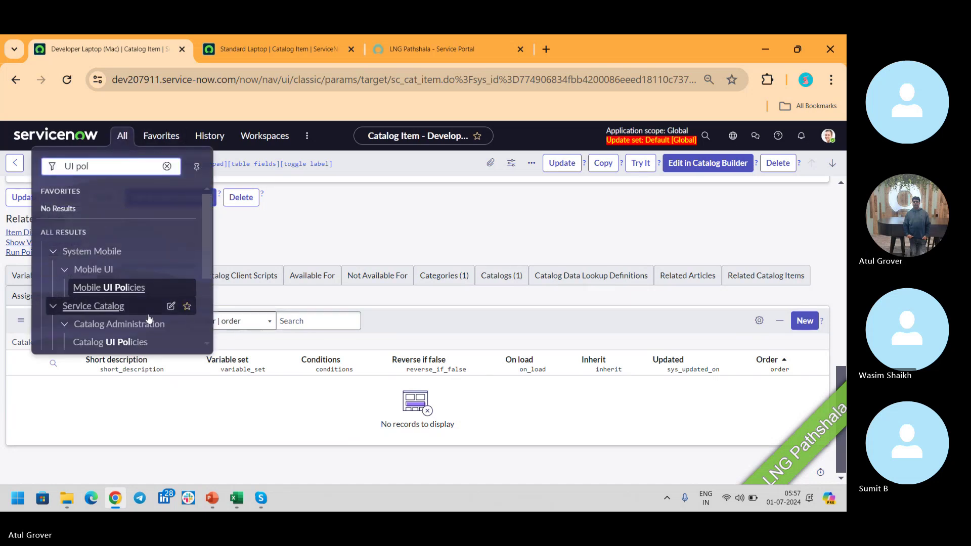
pyautogui.moveTo(208, 247); pyautogui.dragTo(207, 311)
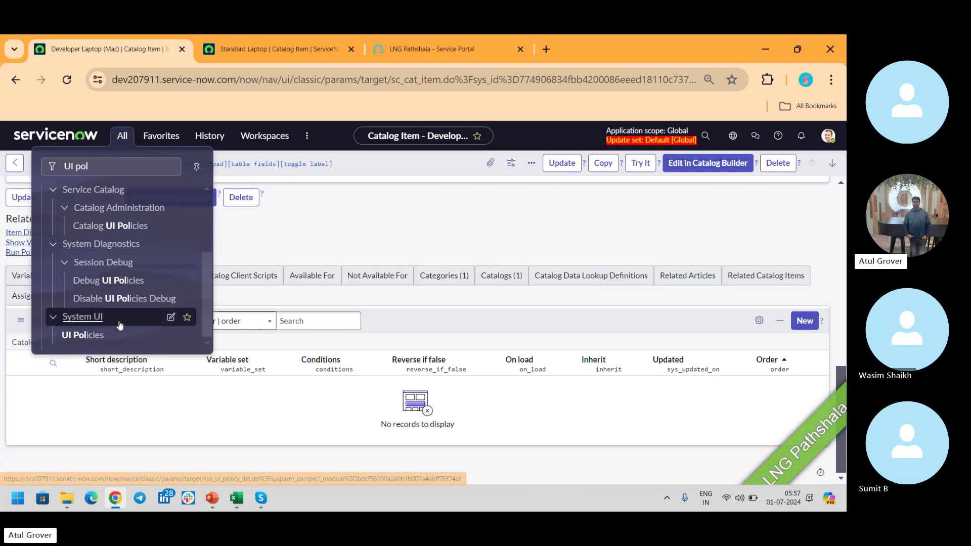
pyautogui.click(417, 53)
# View Admin Techno Functaional under LNG Trainings, then return to the Developer Laptop (Mac) record.
pyautogui.click(311, 180)
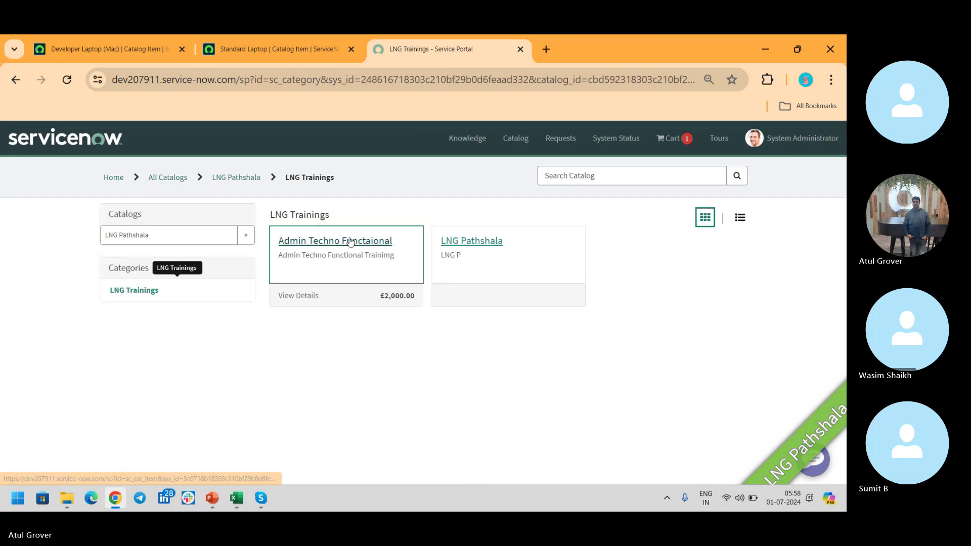
pyautogui.click(400, 245)
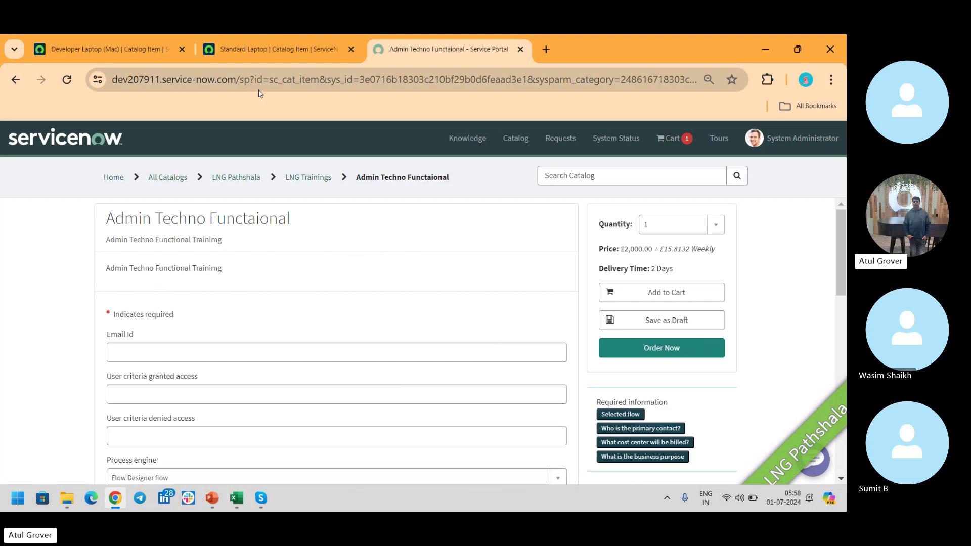
pyautogui.click(102, 50)
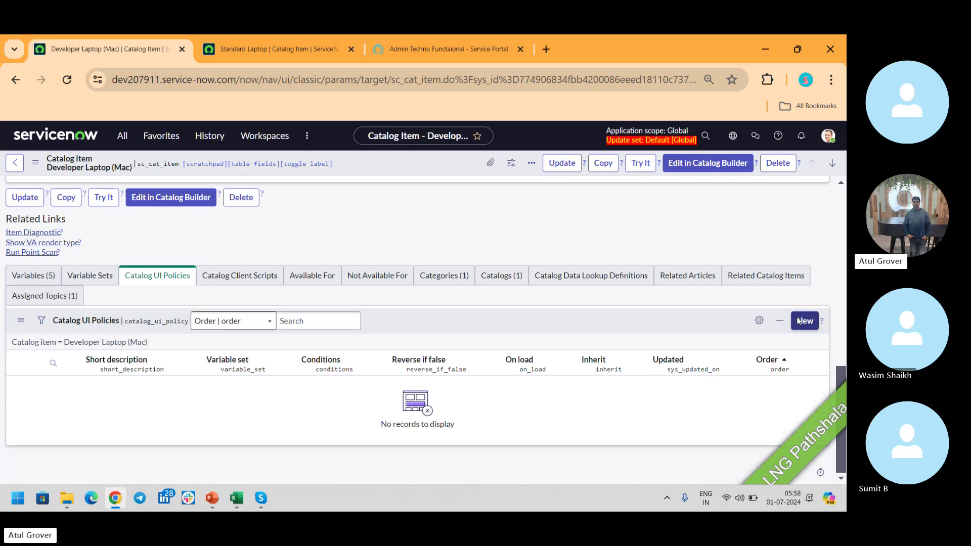
# Create a new Catalog UI Policy for Developer Laptop (Mac) and review its form.
pyautogui.click(799, 321)
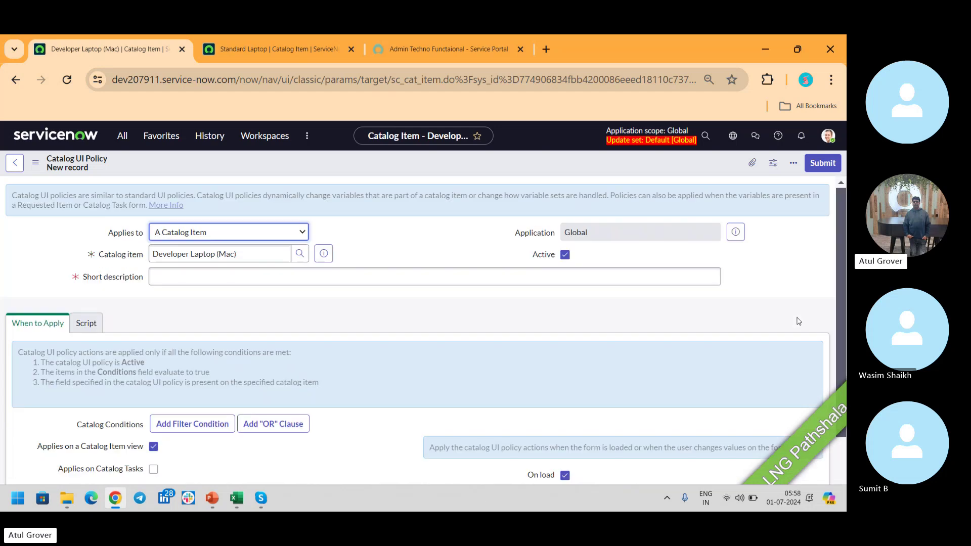
pyautogui.moveTo(841, 241); pyautogui.dragTo(844, 377)
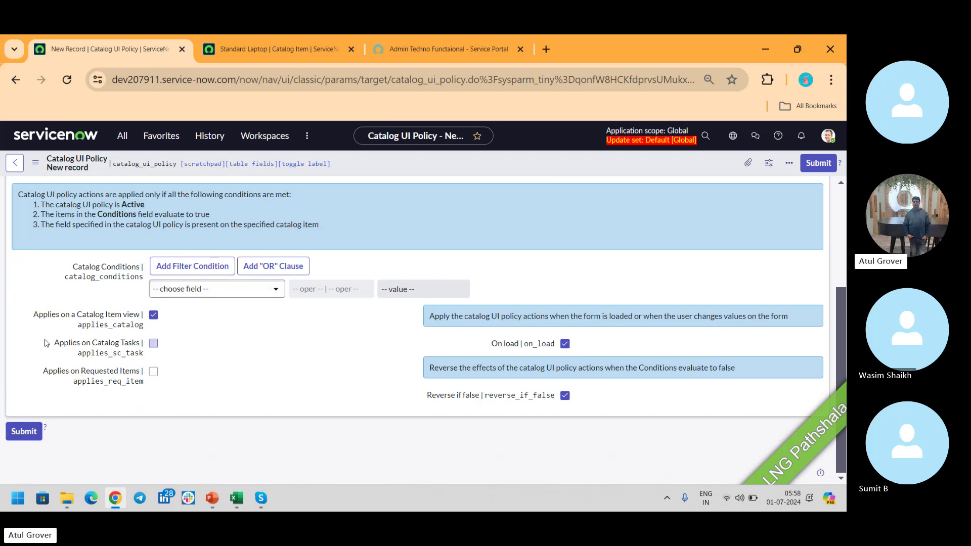
pyautogui.moveTo(133, 344)
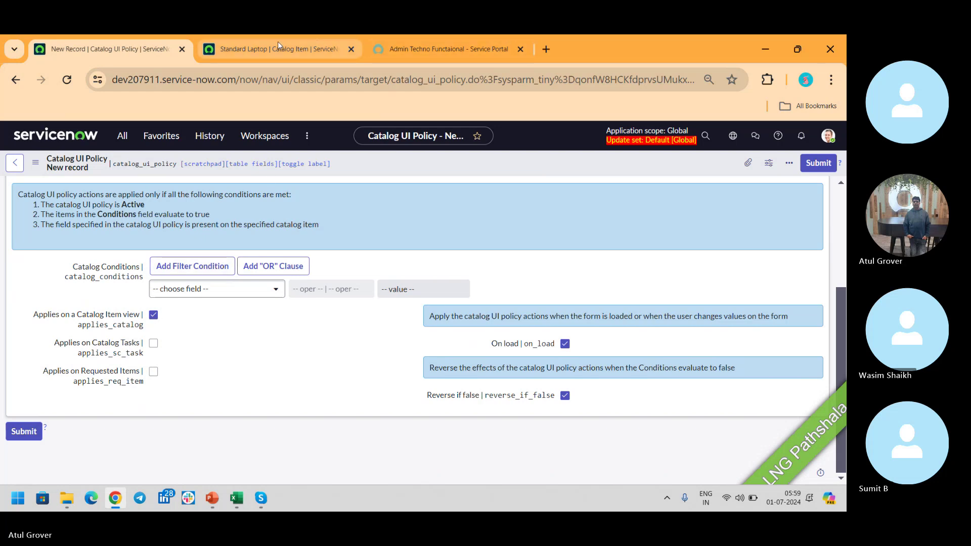
# Flip between the portal item page and the new UI policy form, scrolling the form.
pyautogui.click(439, 49)
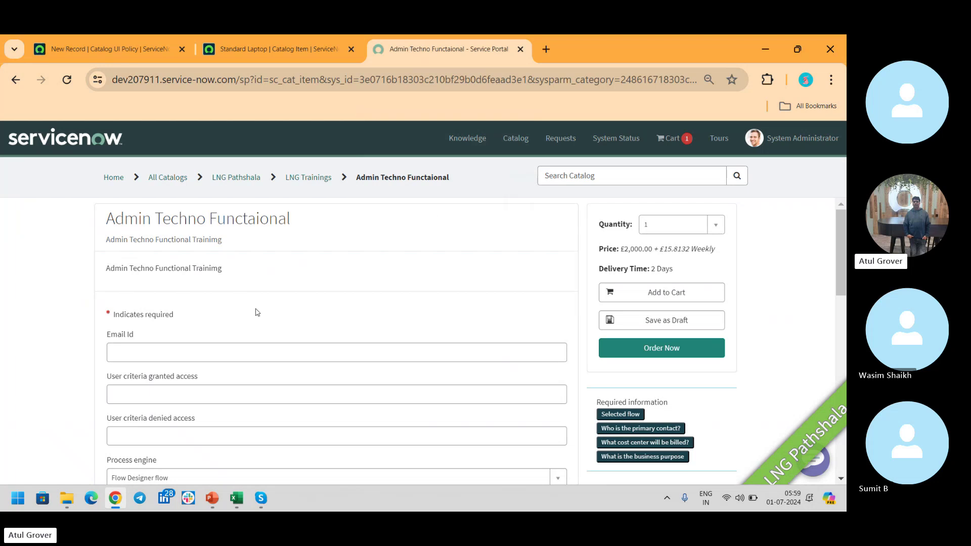
pyautogui.click(130, 42)
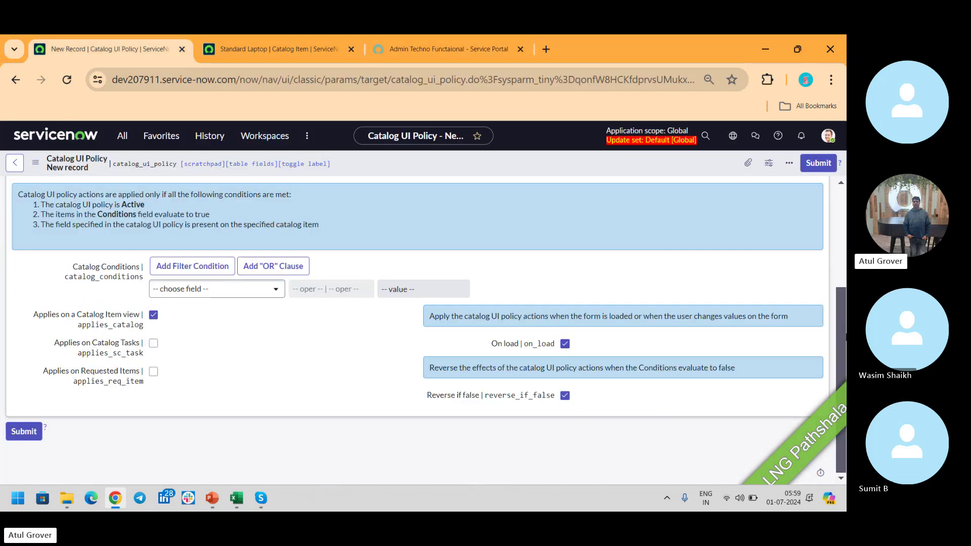
pyautogui.moveTo(841, 337); pyautogui.dragTo(841, 238)
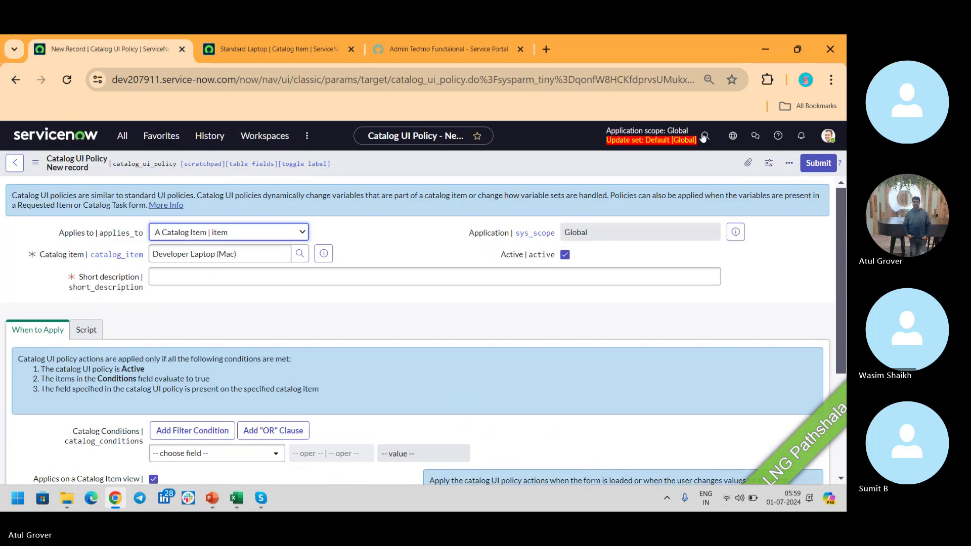
pyautogui.click(441, 48)
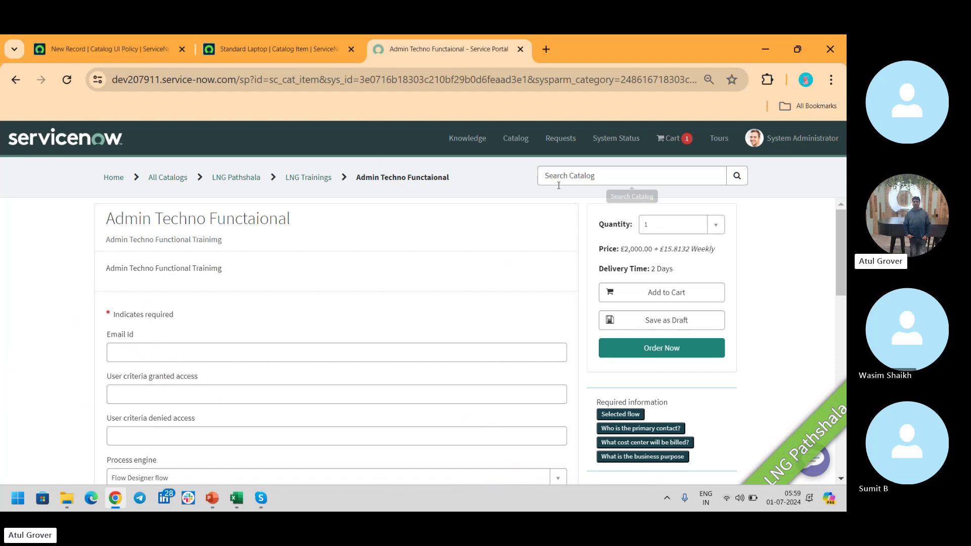
# Search the portal catalog for 'Mac', replacing an initial 'LAC' search.
pyautogui.click(582, 169)
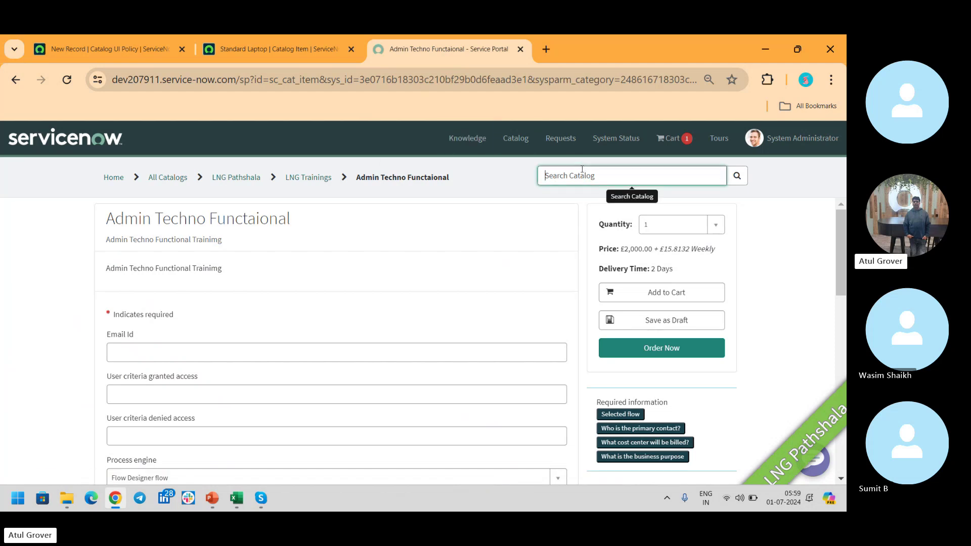
pyautogui.write('LAC')
pyautogui.press('Return')
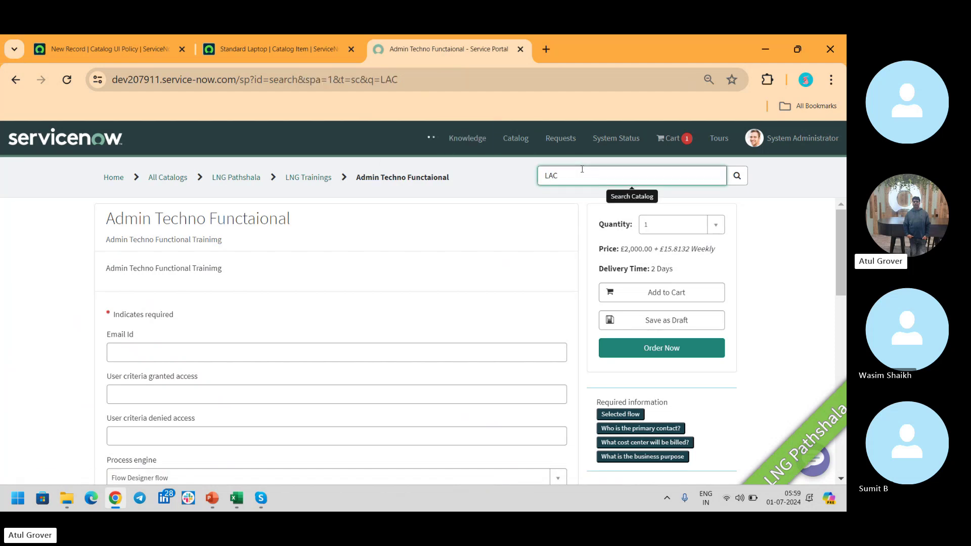
pyautogui.click(581, 169)
pyautogui.press('BackSpace')
pyautogui.press('BackSpace')
pyautogui.press('BackSpace')
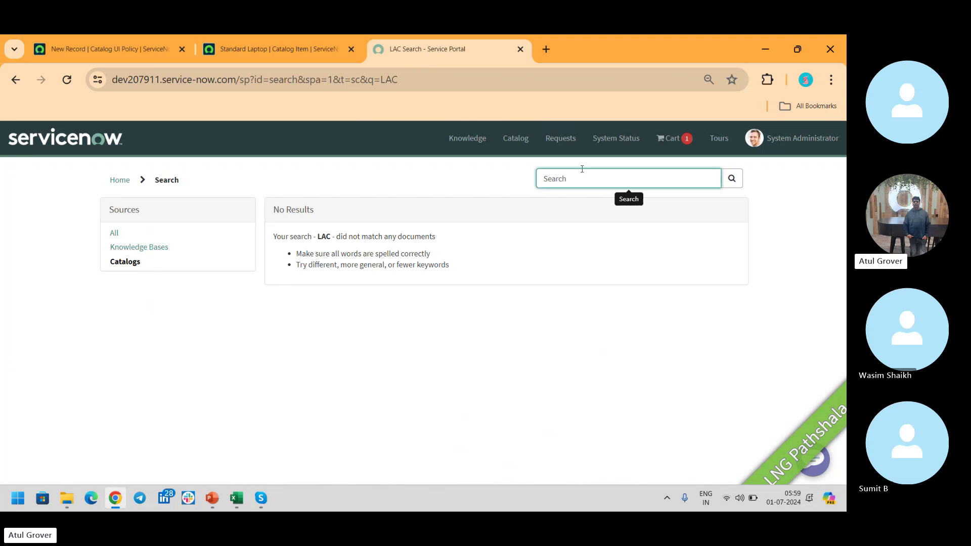
pyautogui.write('Mac')
pyautogui.press('Return')
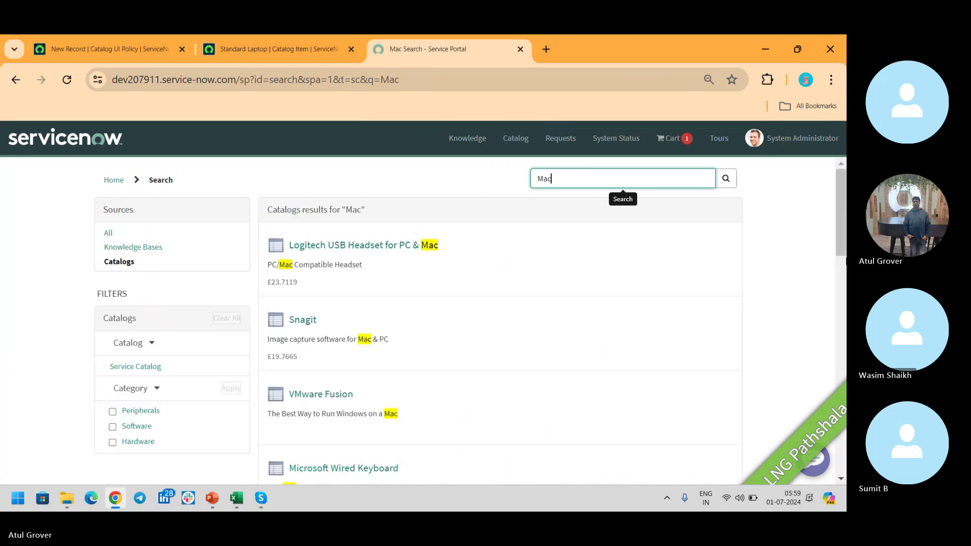
# Open Developer Laptop (Mac), review its Optional Software, and return to the policy form.
pyautogui.click(843, 226)
pyautogui.moveTo(843, 226); pyautogui.dragTo(841, 326)
pyautogui.click(377, 312)
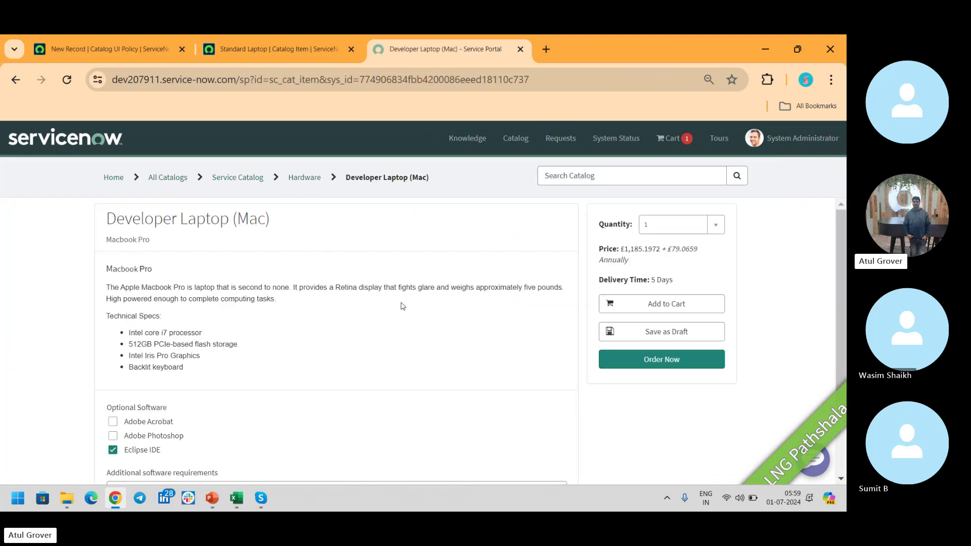
pyautogui.moveTo(837, 222); pyautogui.dragTo(845, 289)
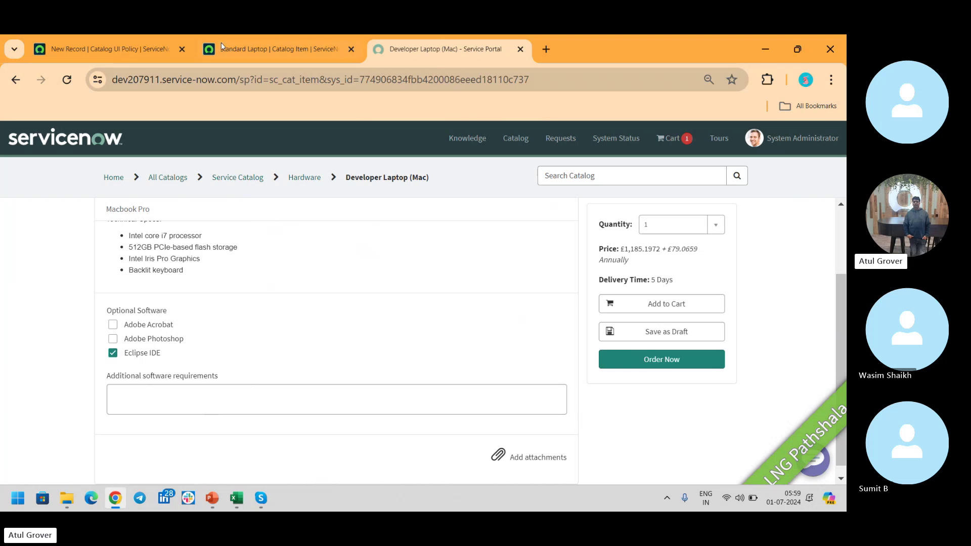
pyautogui.click(104, 49)
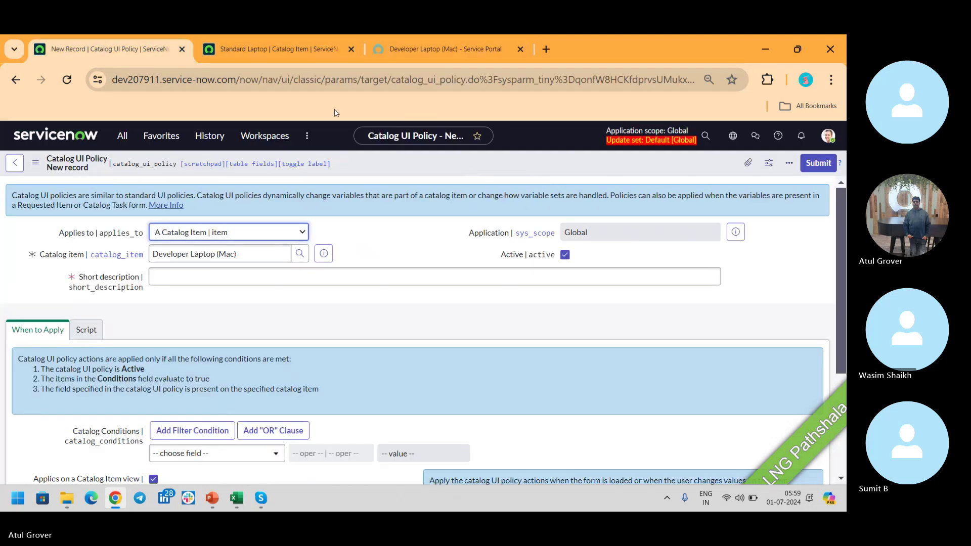
# Glance at the Standard Laptop item, then enter 'LNG' as the policy's short description.
pyautogui.click(273, 49)
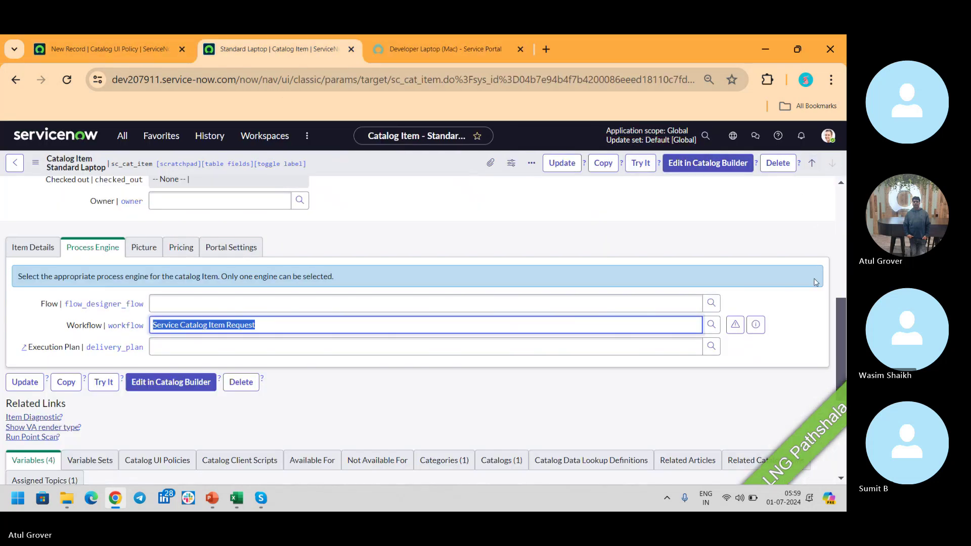
pyautogui.moveTo(843, 323); pyautogui.dragTo(845, 223)
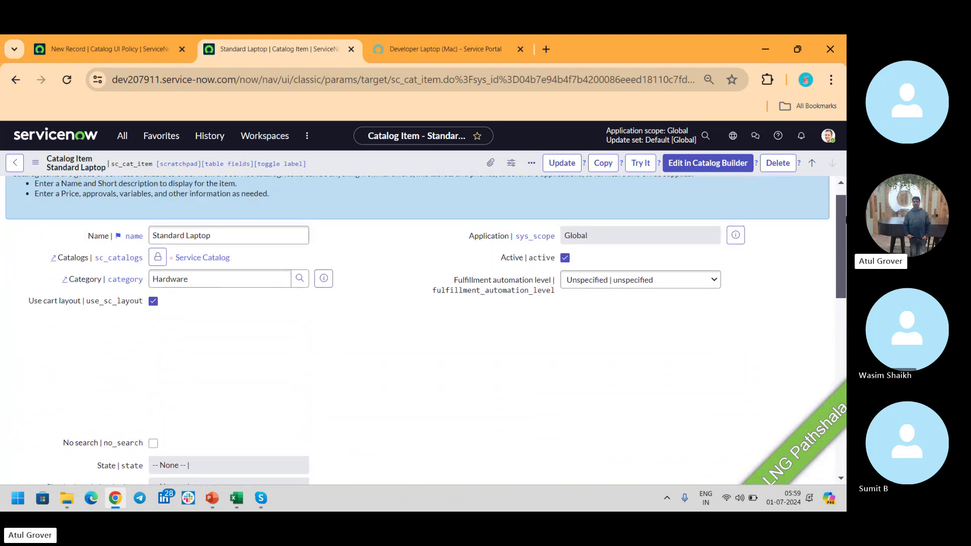
pyautogui.click(86, 51)
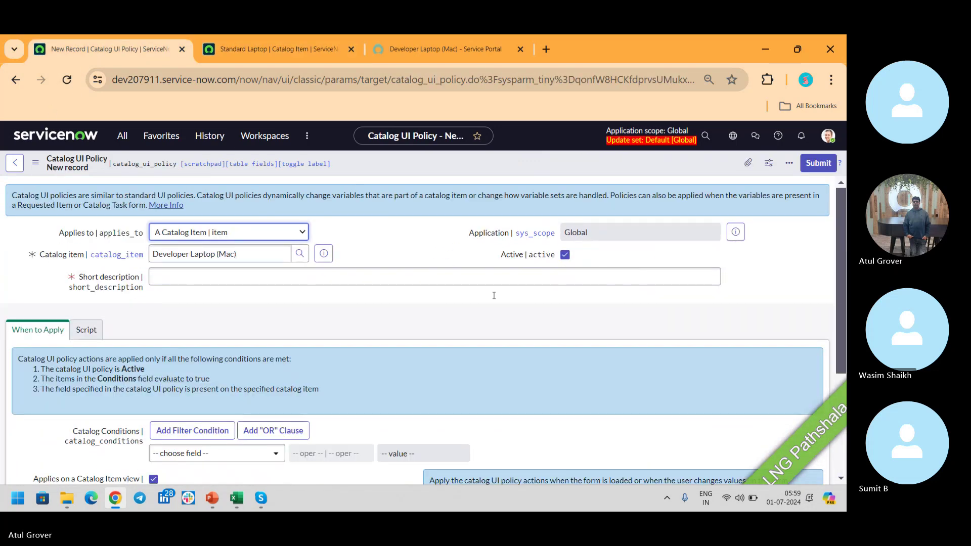
pyautogui.click(380, 272)
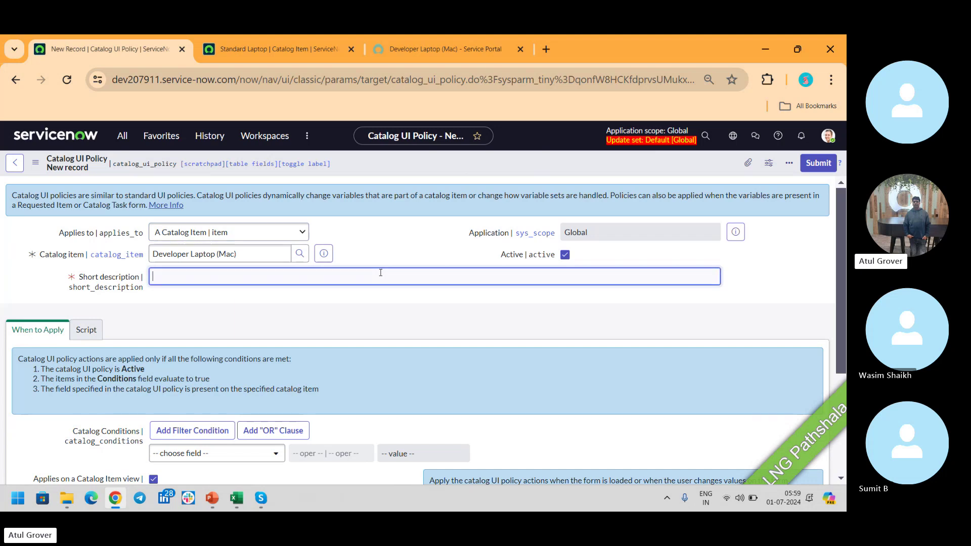
pyautogui.write('LNG')
# Set the catalog condition to photoshop is true and save the UI policy.
pyautogui.moveTo(841, 275); pyautogui.dragTo(842, 375)
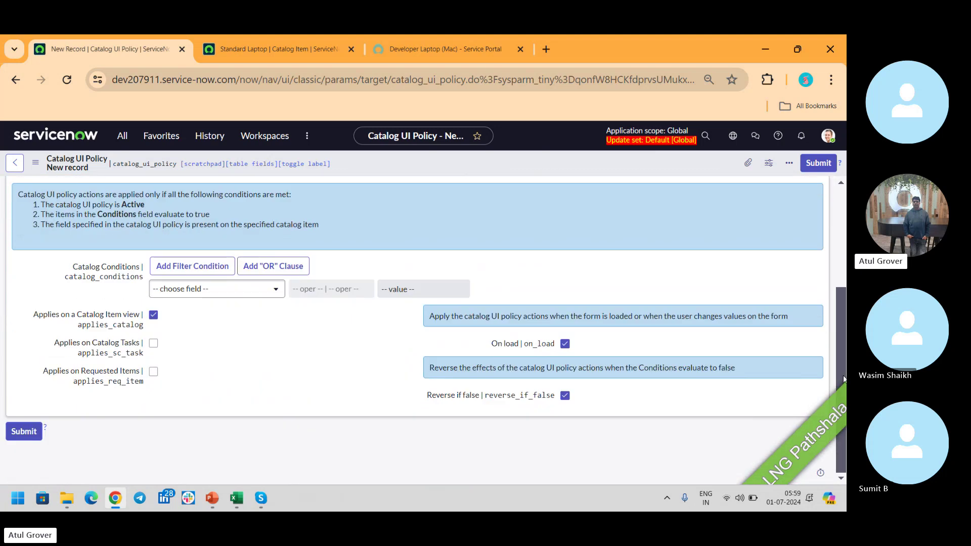
pyautogui.click(273, 292)
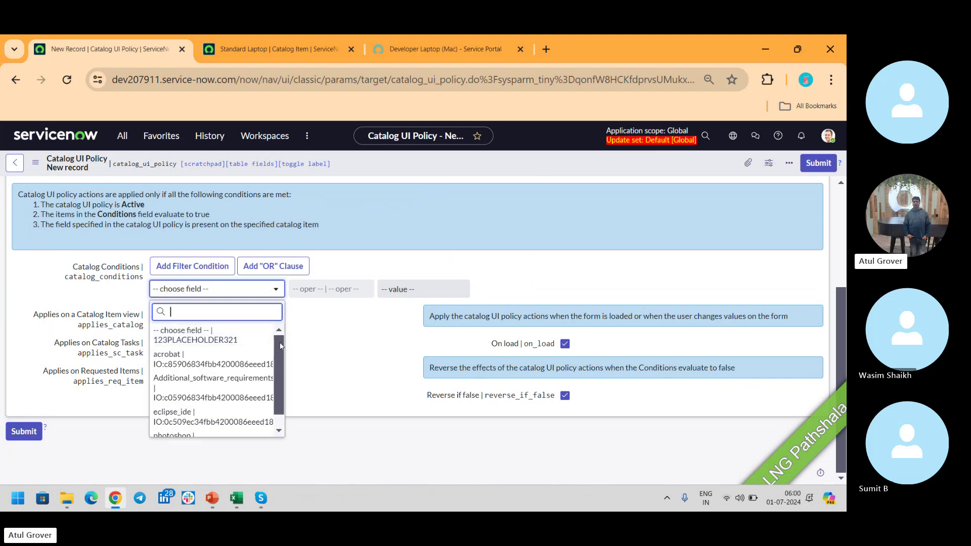
pyautogui.scroll(-1, 277, 362)
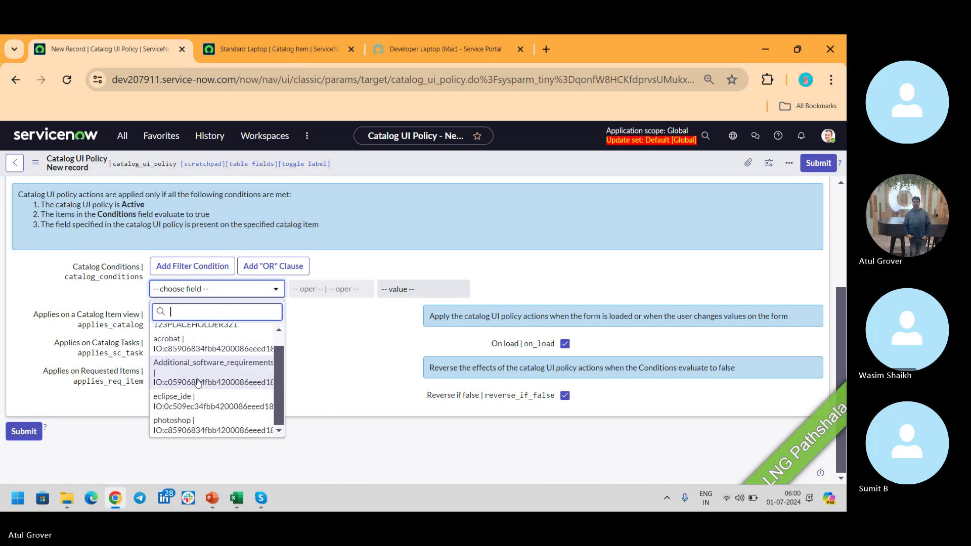
pyautogui.click(194, 422)
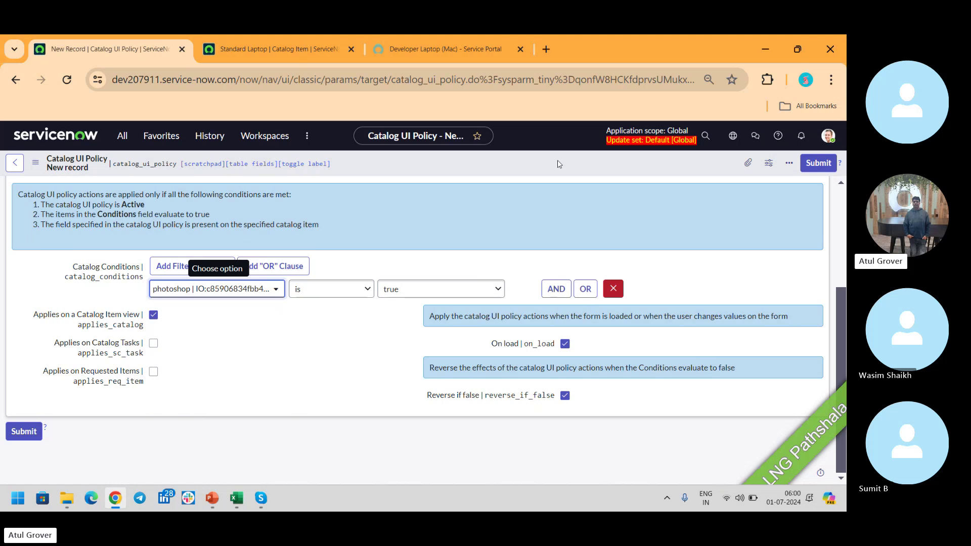
pyautogui.rightClick(525, 162)
pyautogui.click(539, 169)
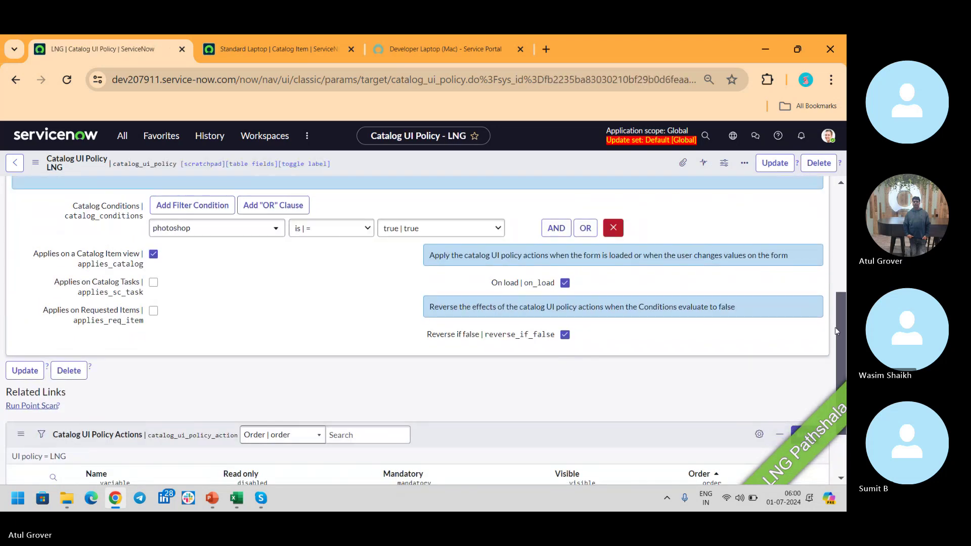
# Start a new LNG policy action for the Additional_software_requirements variable.
pyautogui.scroll(-2, 836, 329)
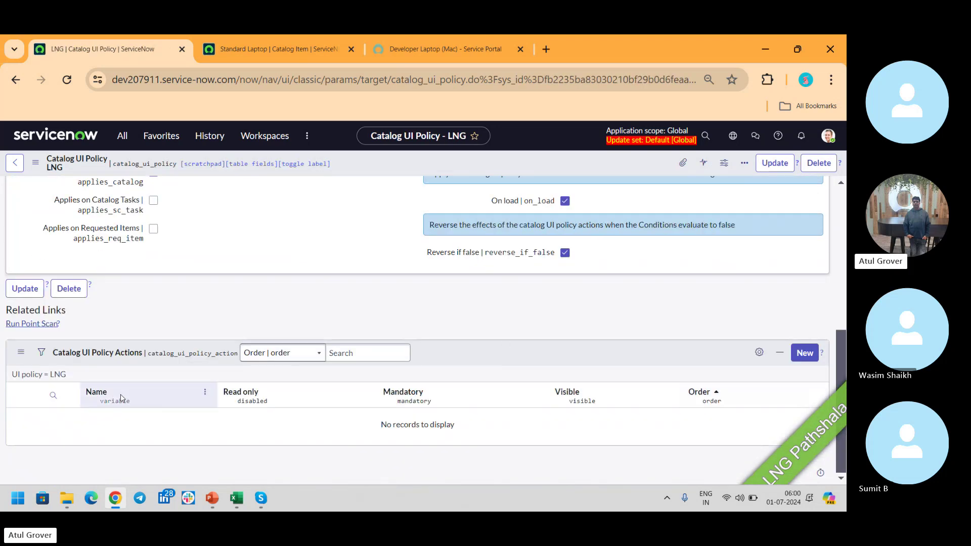
pyautogui.click(805, 353)
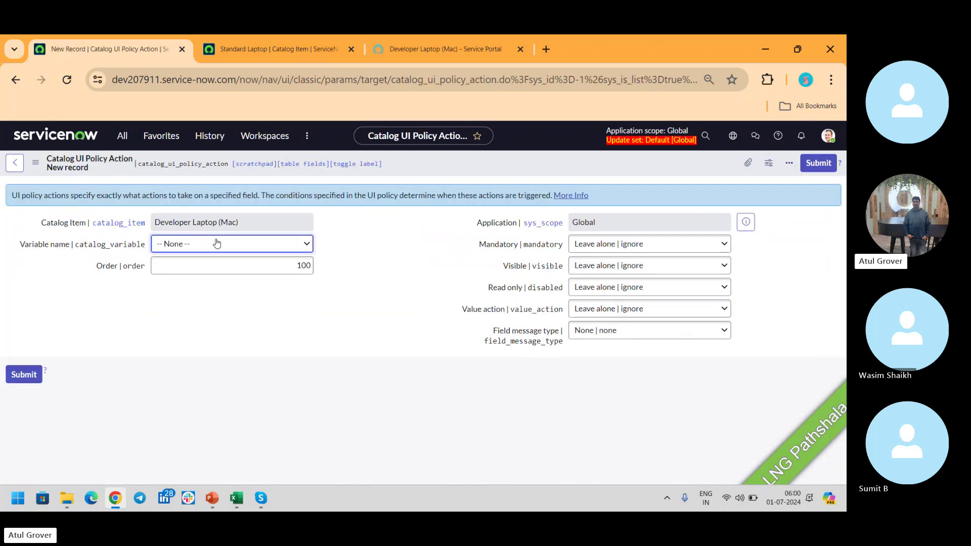
pyautogui.click(197, 254)
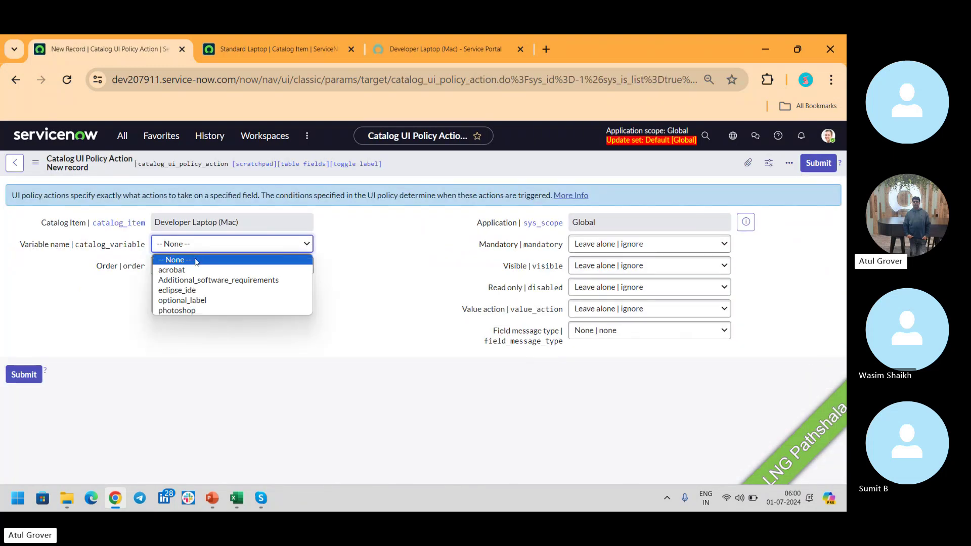
pyautogui.click(194, 282)
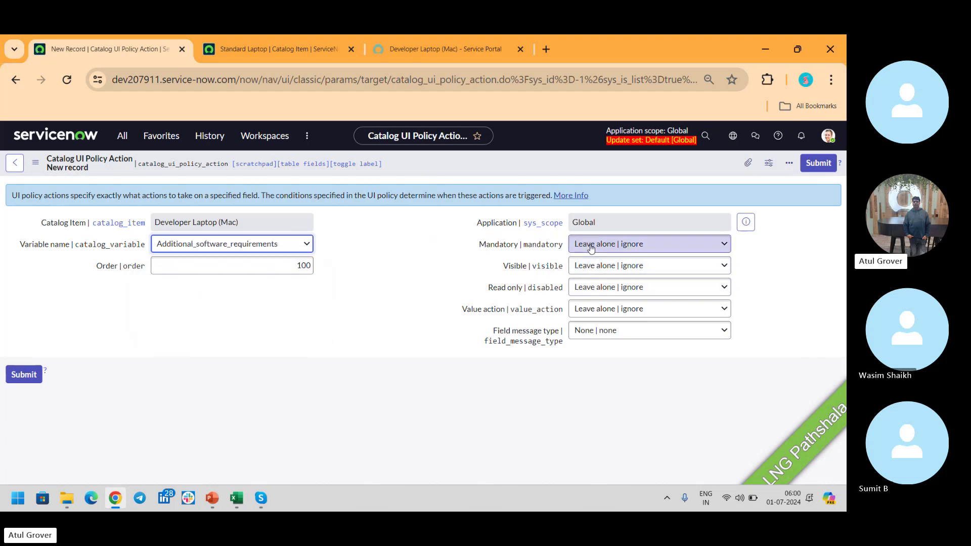
# Inspect the value action and field message type choices, then view the portal's Developer Laptop (Mac) page.
pyautogui.click(635, 309)
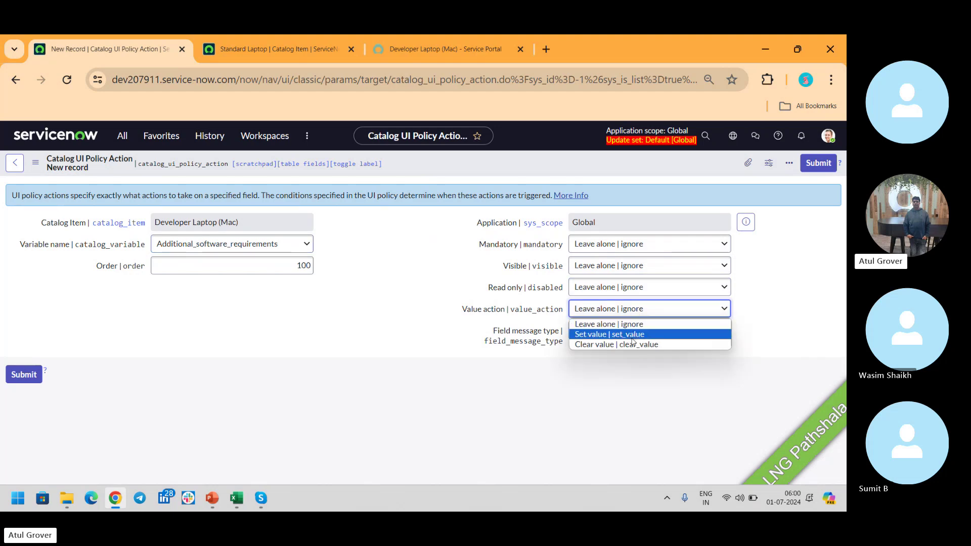
pyautogui.moveTo(537, 313)
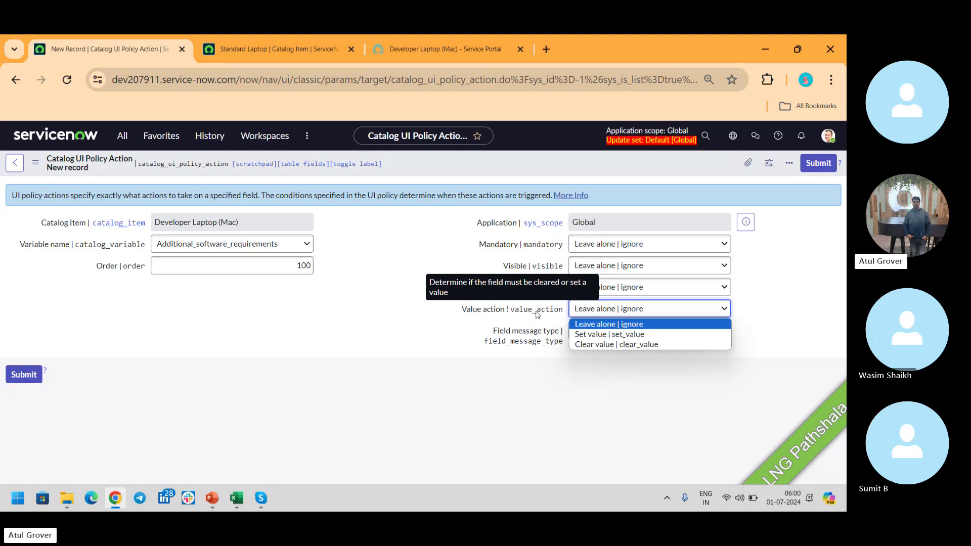
pyautogui.click(525, 335)
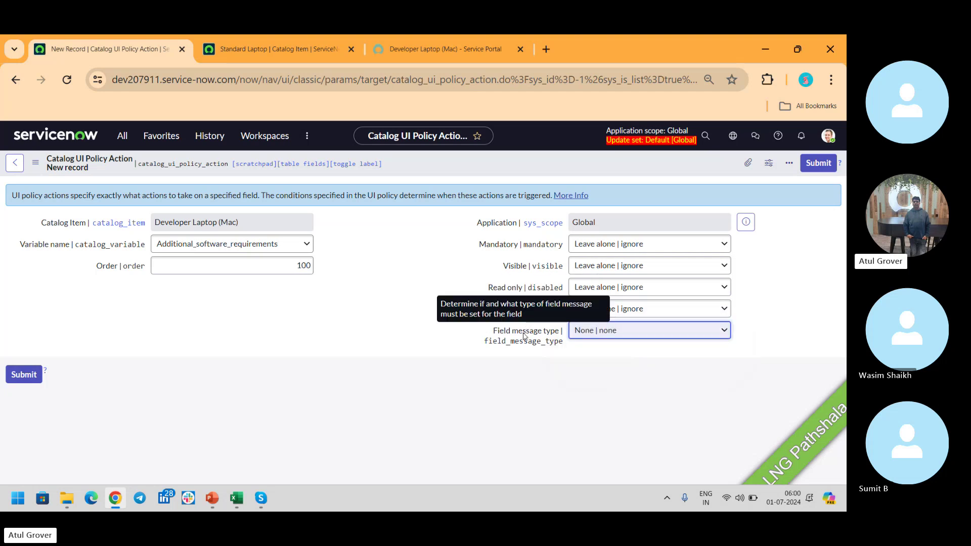
pyautogui.click(611, 339)
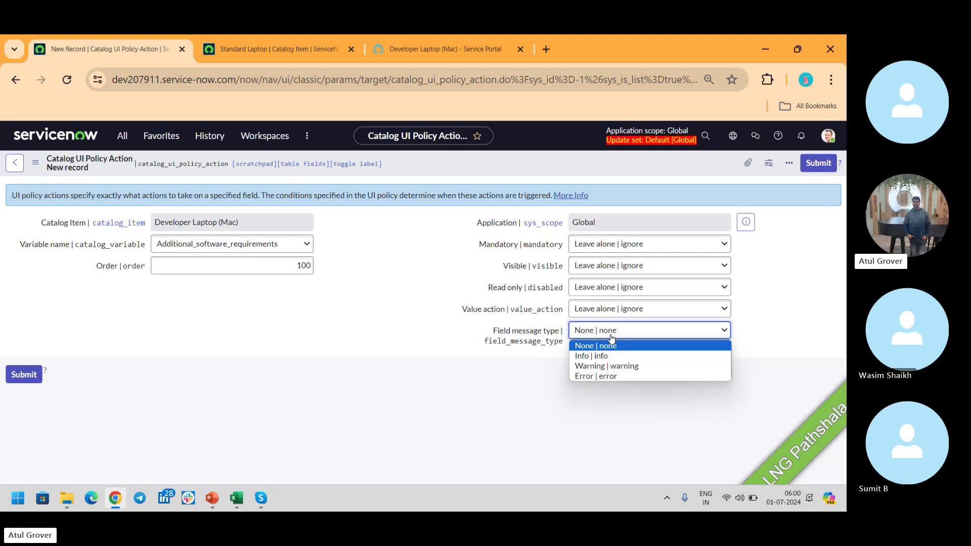
pyautogui.click(412, 58)
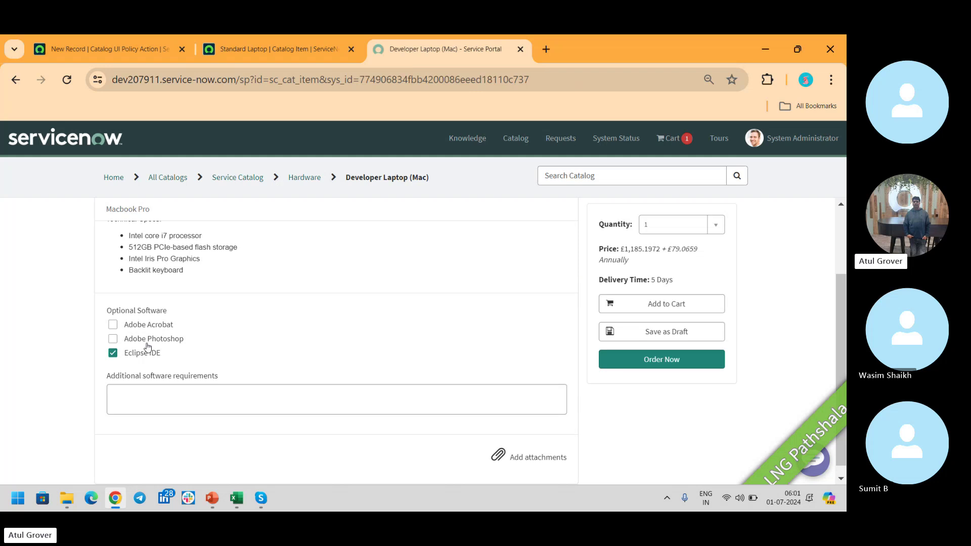
# Discard the unsaved policy action and go back to the LNG catalog UI policy.
pyautogui.click(115, 45)
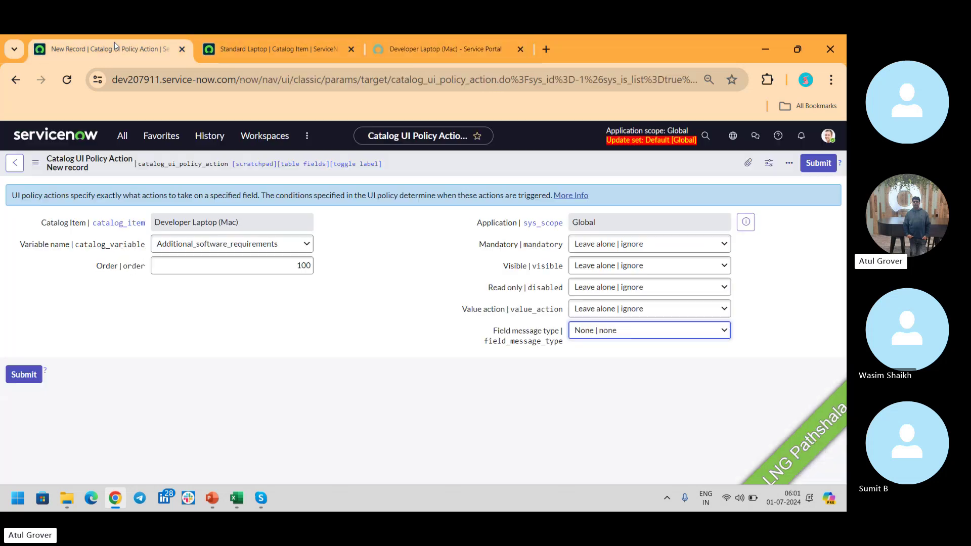
pyautogui.click(16, 164)
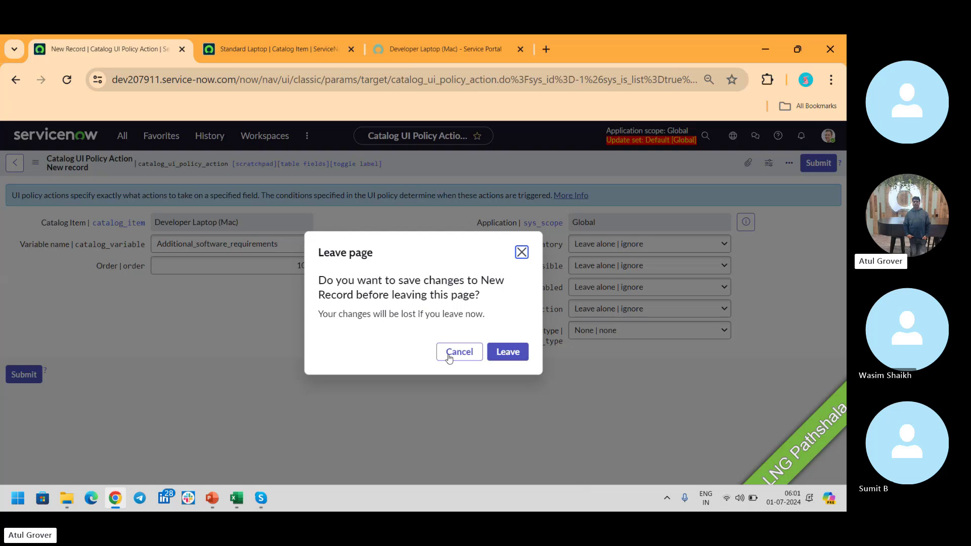
pyautogui.click(497, 353)
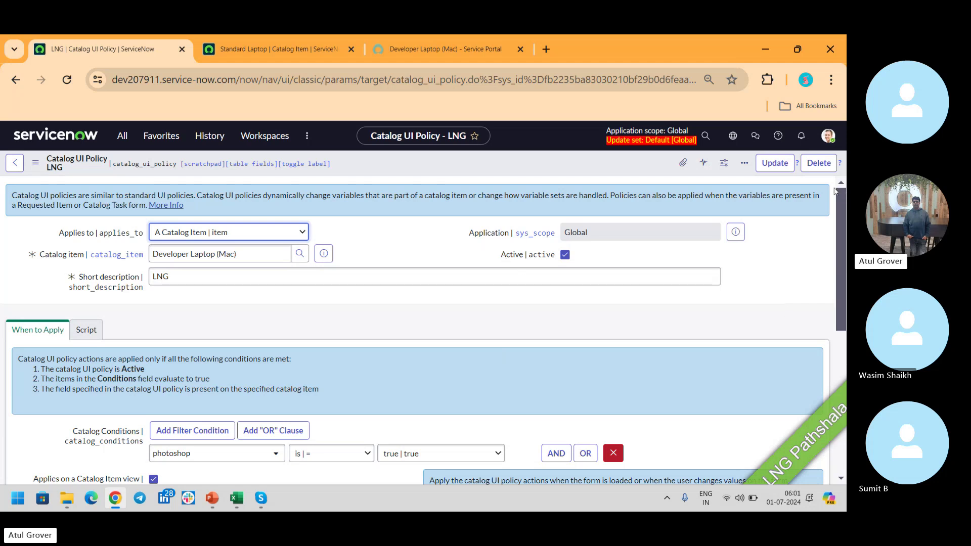
# Return to the Developer Laptop (Mac) catalog item and show its empty Catalog Client Scripts list.
pyautogui.moveTo(842, 207); pyautogui.dragTo(842, 354)
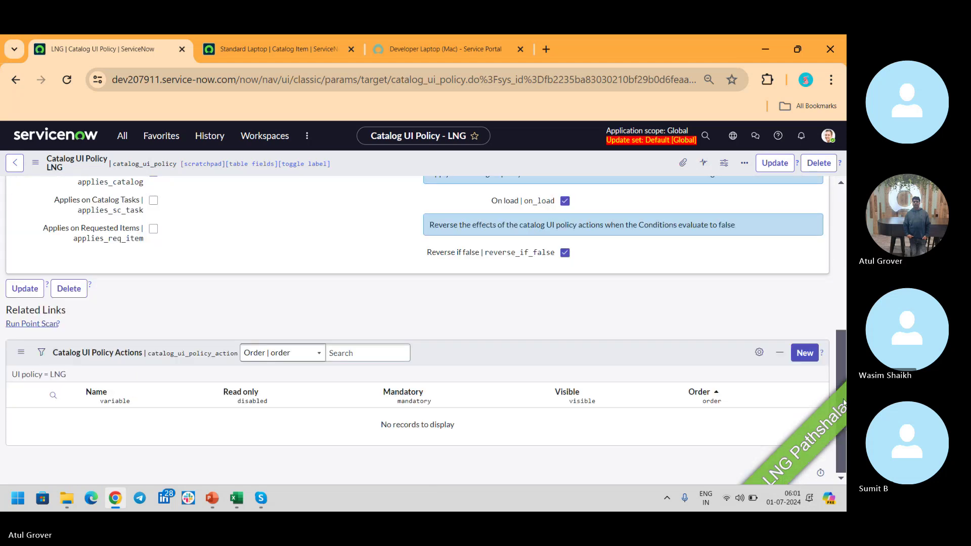
pyautogui.scroll(3, 258, 256)
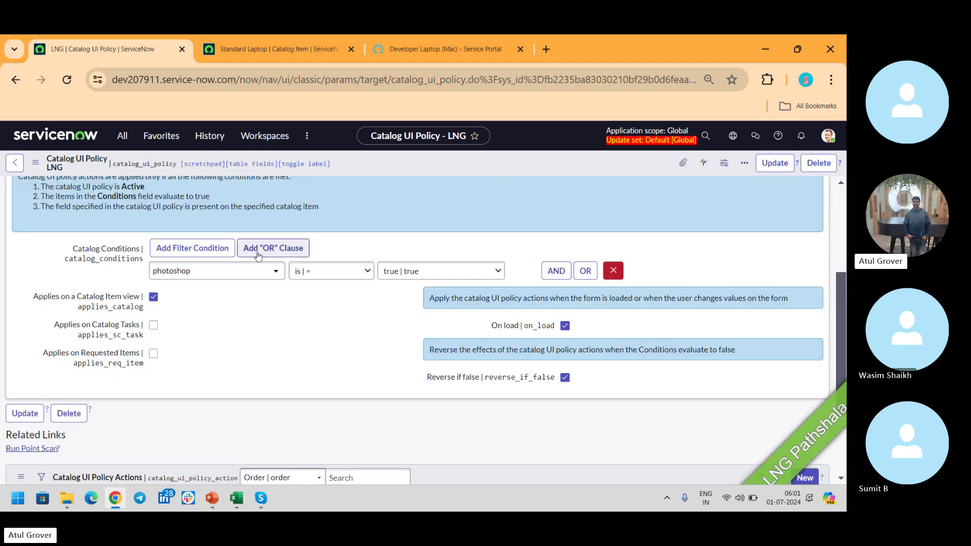
pyautogui.click(15, 167)
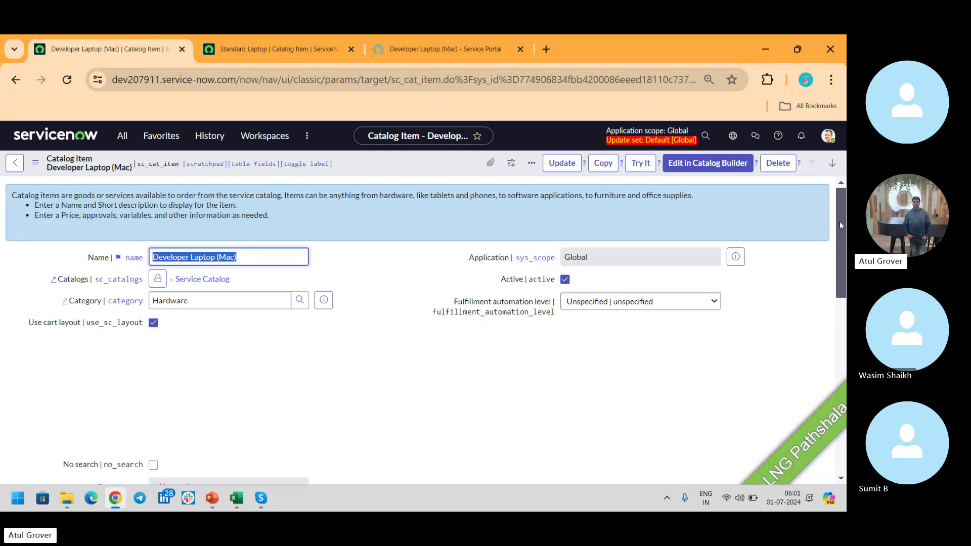
pyautogui.scroll(-10, 840, 225)
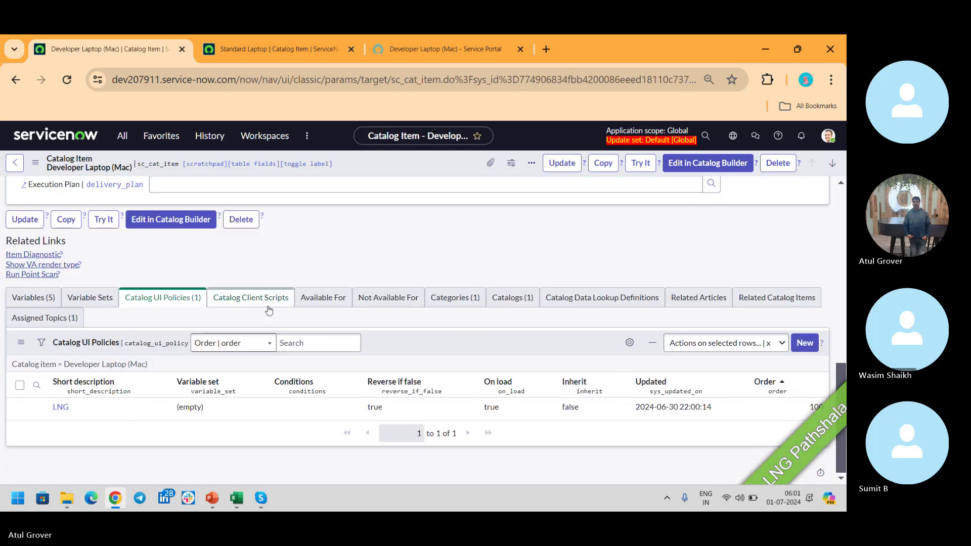
pyautogui.click(268, 306)
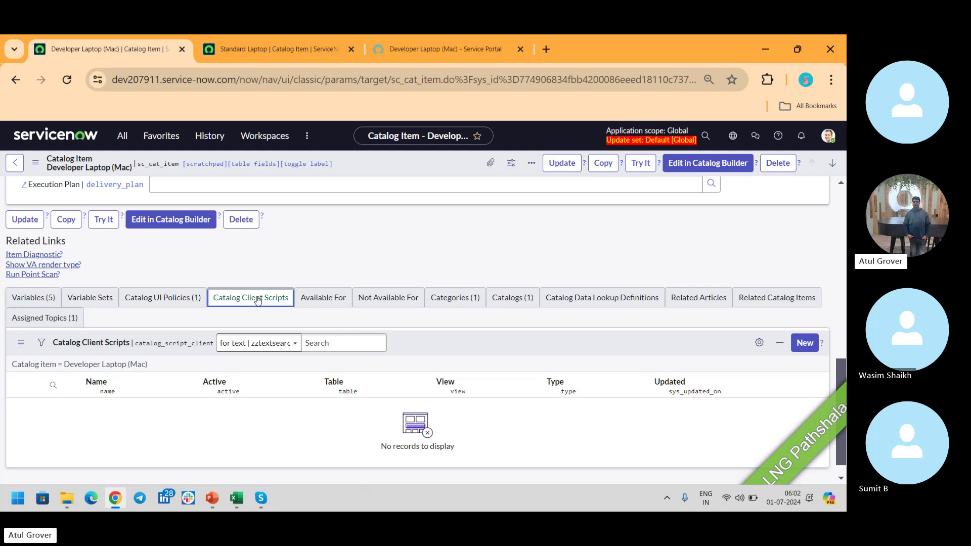
# Start a new catalog client script for Developer Laptop (Mac), leaving its Type as None.
pyautogui.click(802, 344)
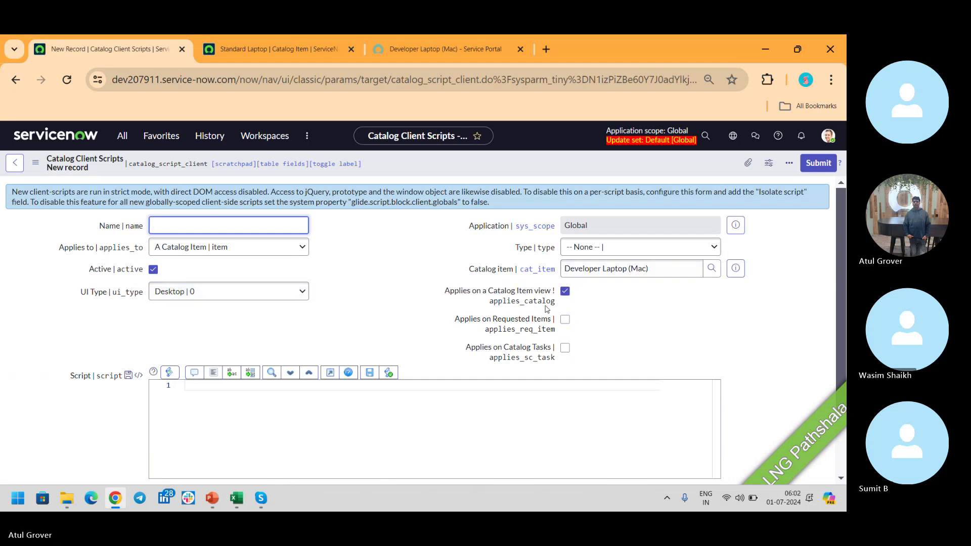
pyautogui.click(626, 257)
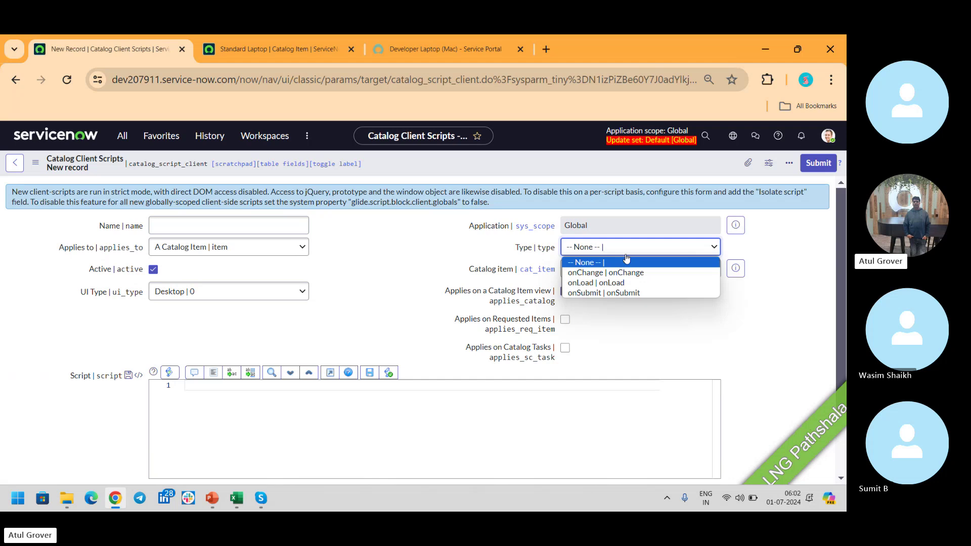
pyautogui.click(840, 237)
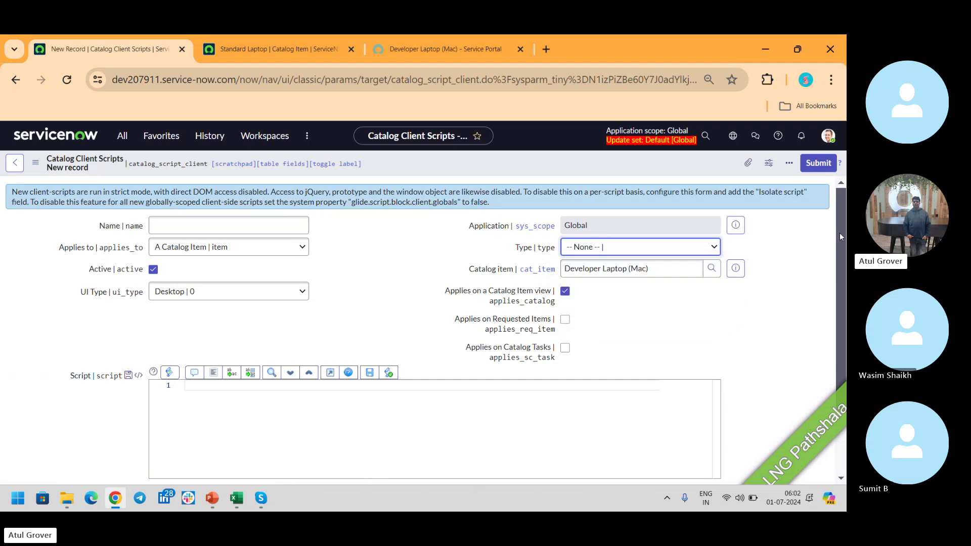
pyautogui.scroll(-2, 841, 236)
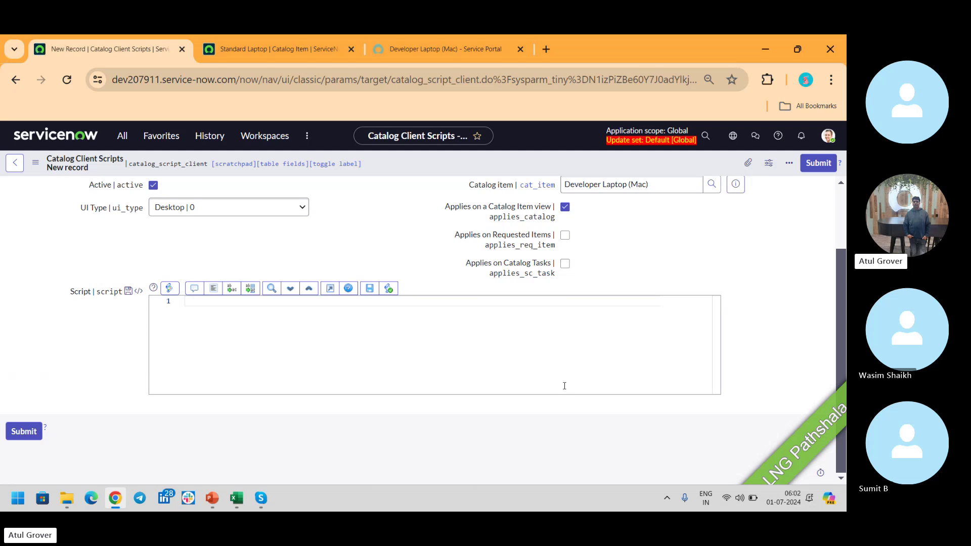
# In the Service Portal, order the Developer Laptop (Mac) with Adobe Acrobat and Adobe Photoshop, and check out.
pyautogui.click(268, 47)
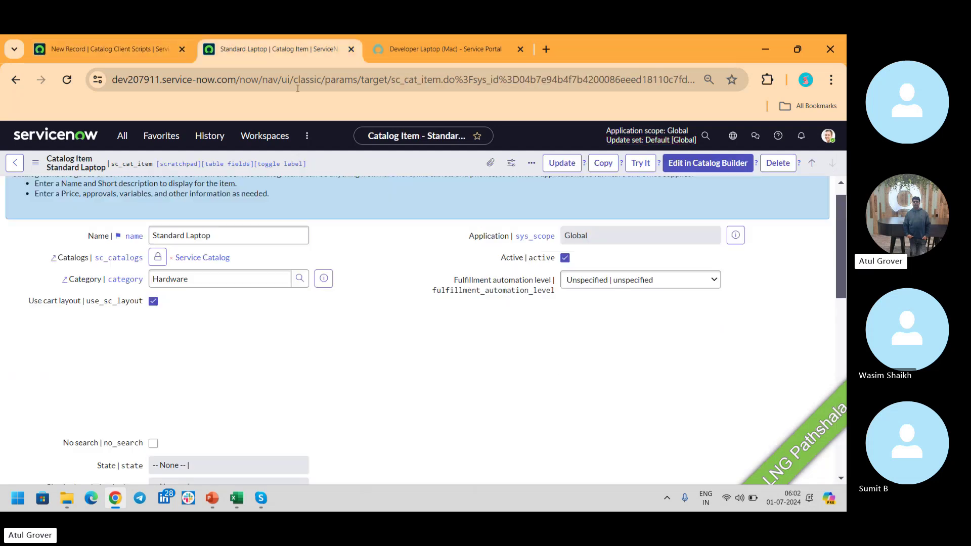
pyautogui.click(430, 46)
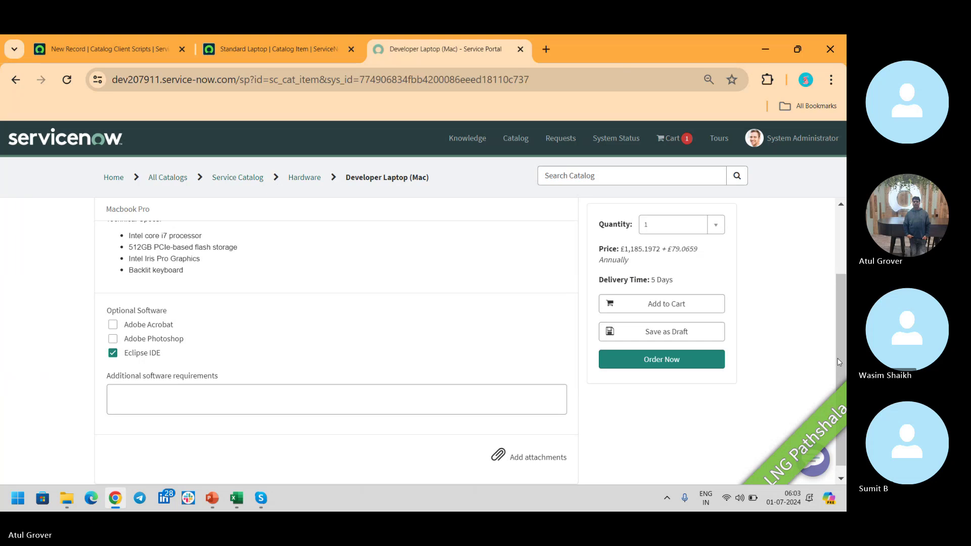
pyautogui.moveTo(837, 358); pyautogui.dragTo(841, 295)
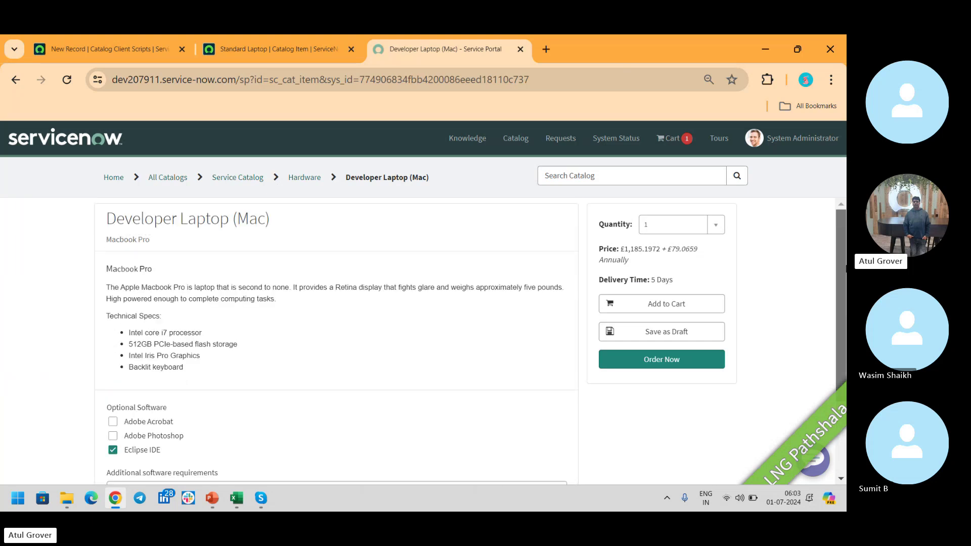
pyautogui.scroll(-2, 130, 314)
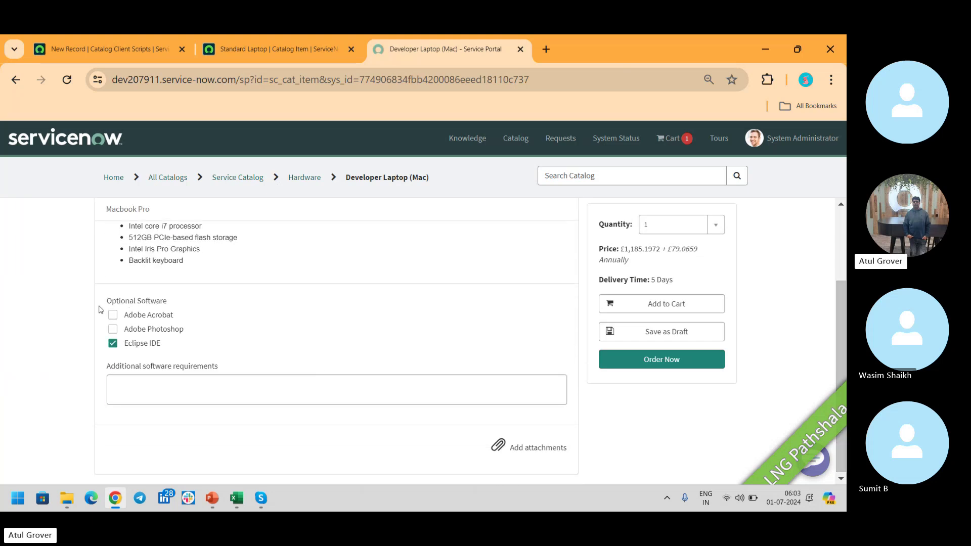
pyautogui.click(113, 314)
pyautogui.click(113, 330)
pyautogui.click(648, 362)
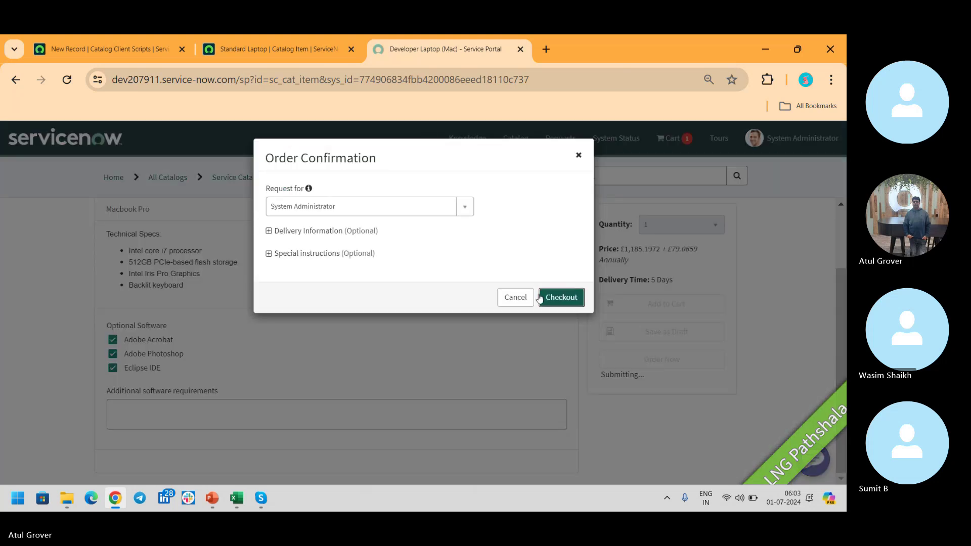
pyautogui.click(564, 302)
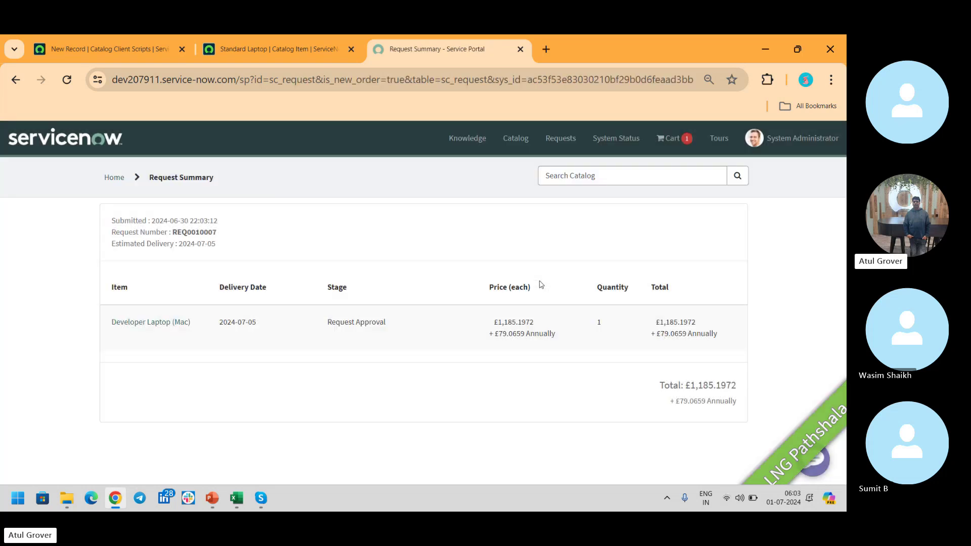
# Copy the new request number and open its exact-match request record via ServiceNow global search.
pyautogui.doubleClick(197, 232)
pyautogui.hotkey('ctrl', 'c')
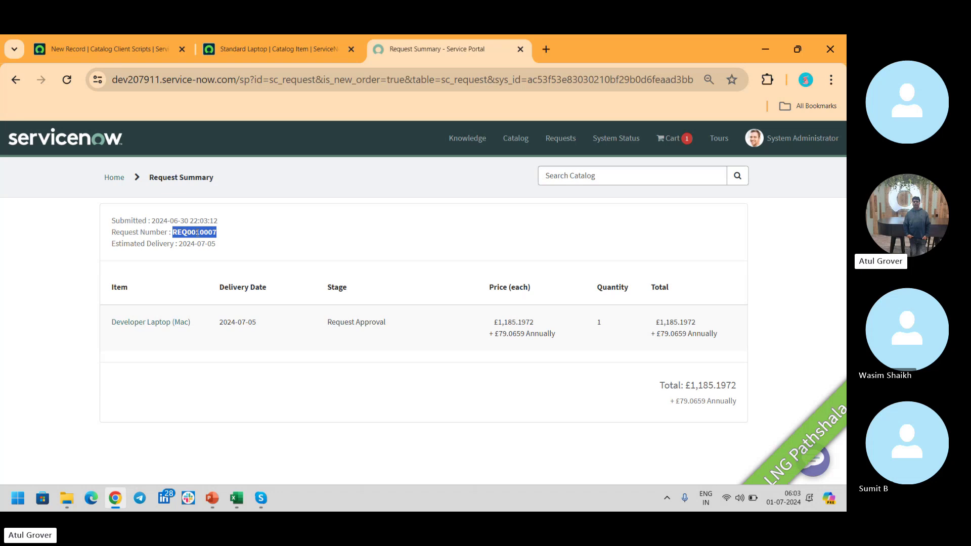
pyautogui.click(111, 50)
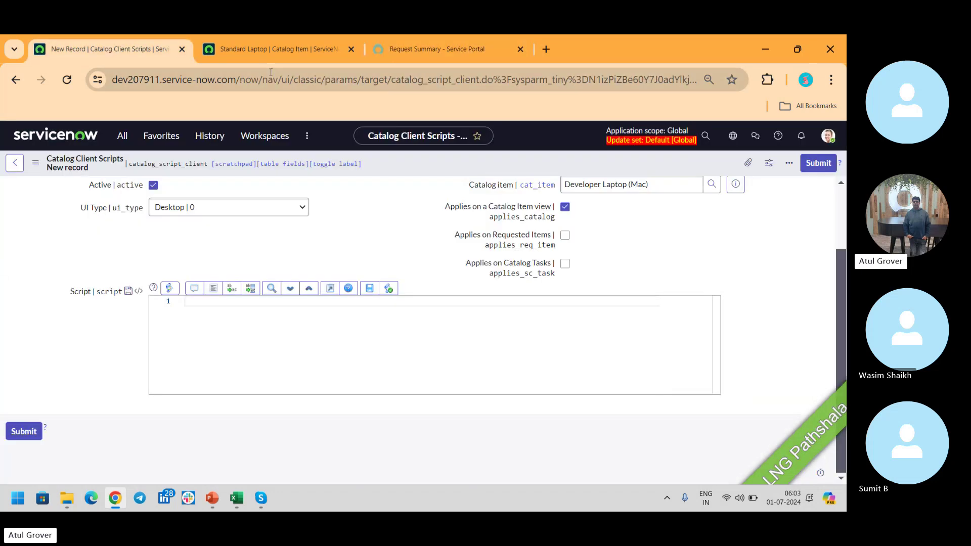
pyautogui.click(704, 140)
pyautogui.hotkey('ctrl', 'v')
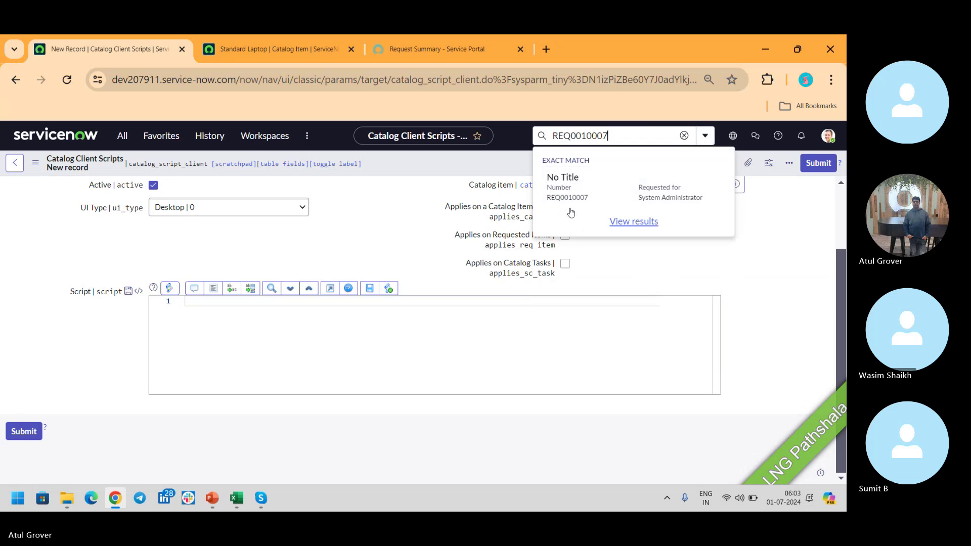
pyautogui.click(571, 192)
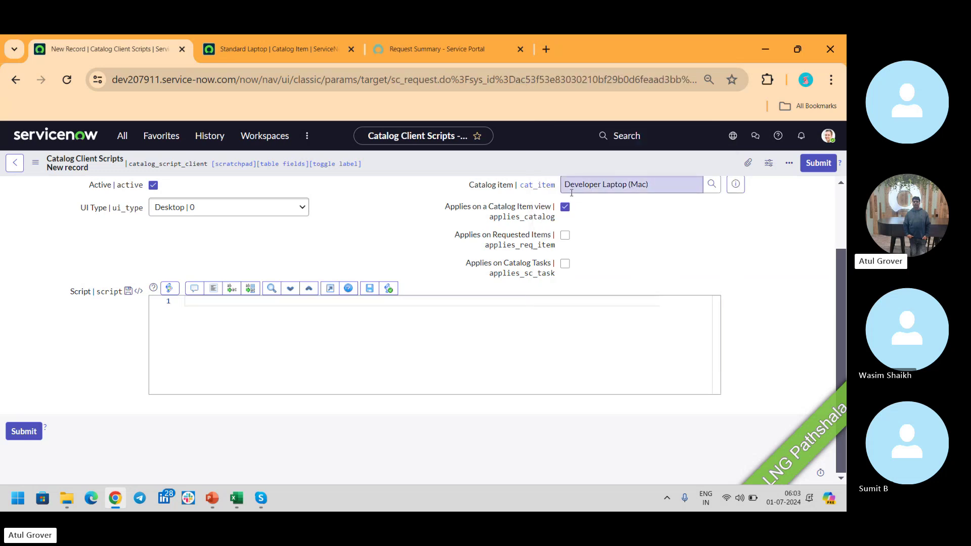
# Open Notepad and list REQ, RITM and SCTASK on new lines below 'database view'.
pyautogui.press('super')
pyautogui.write('note')
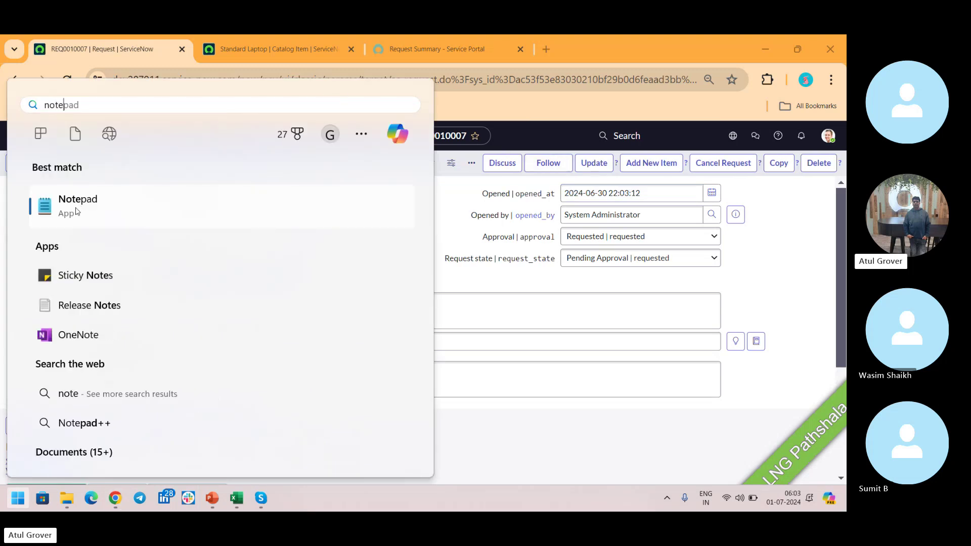
pyautogui.press('Return')
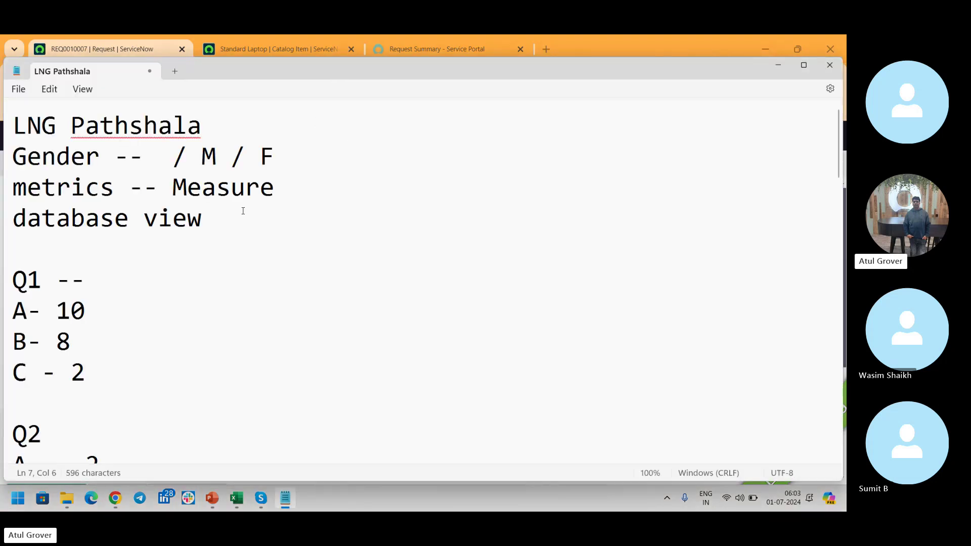
pyautogui.click(228, 219)
pyautogui.press('Return')
pyautogui.press('Return')
pyautogui.press('Return')
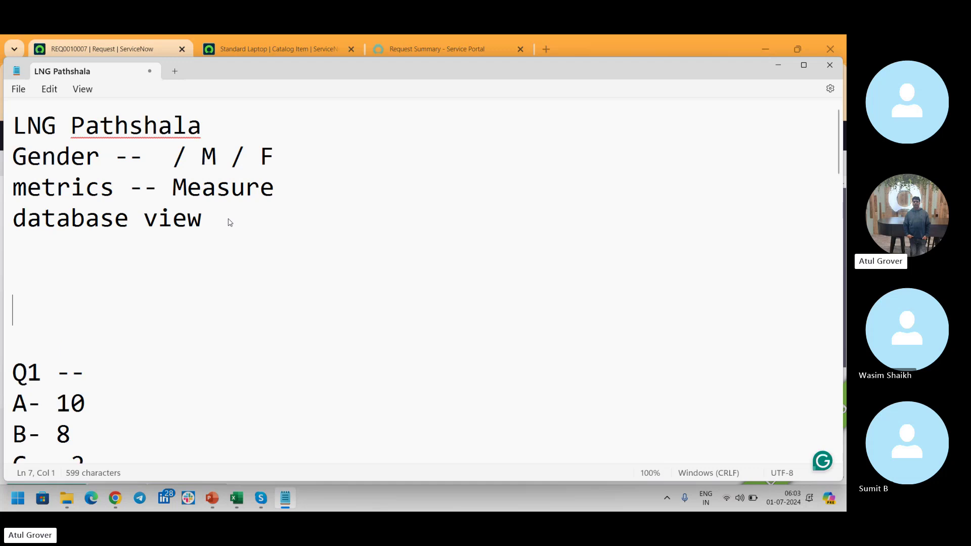
pyautogui.press('Up')
pyautogui.write('REQ')
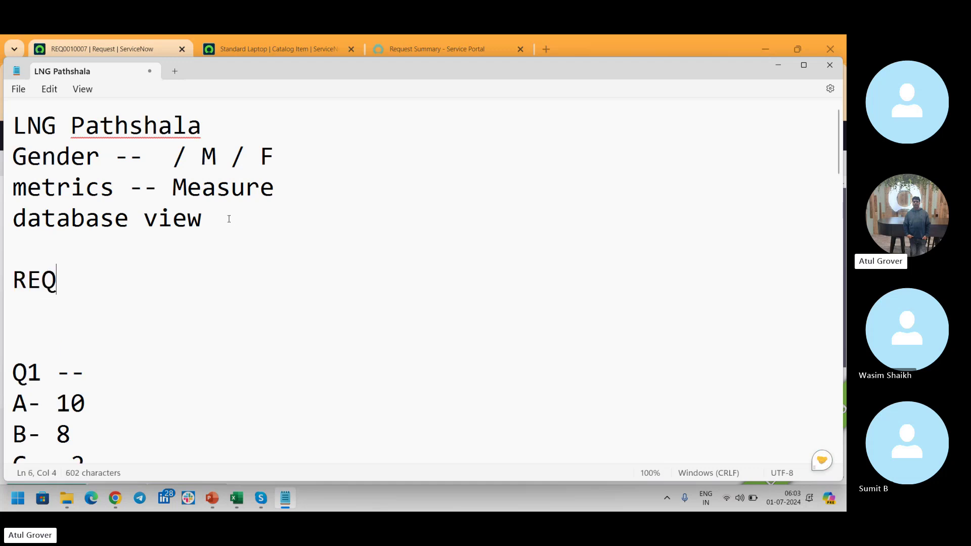
pyautogui.press('Return')
pyautogui.write('RI')
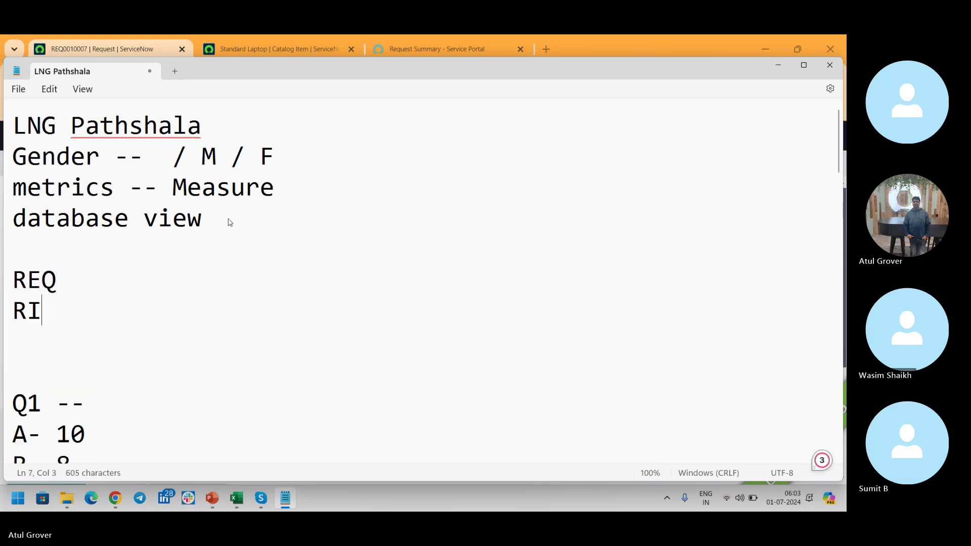
pyautogui.write('TM')
pyautogui.press('Return')
pyautogui.write('S')
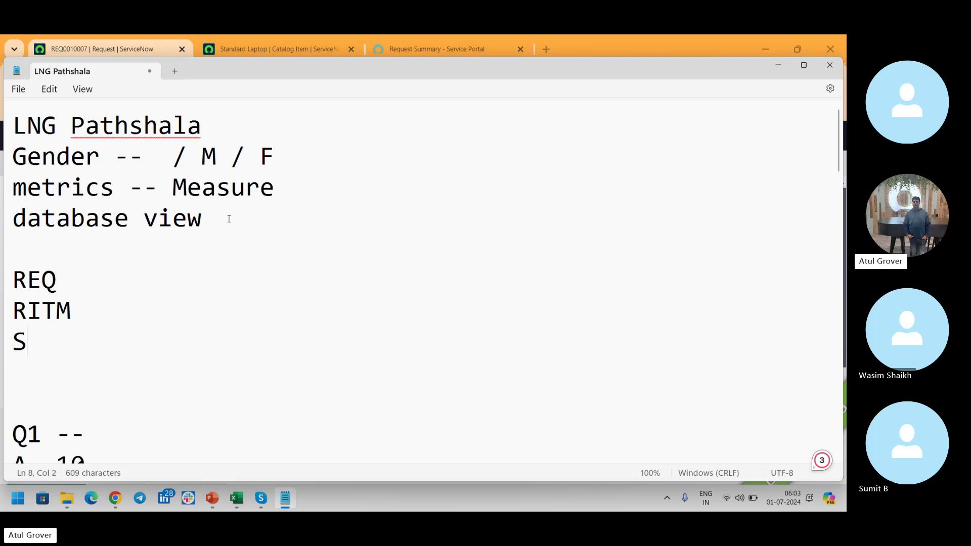
pyautogui.write('CTASK')
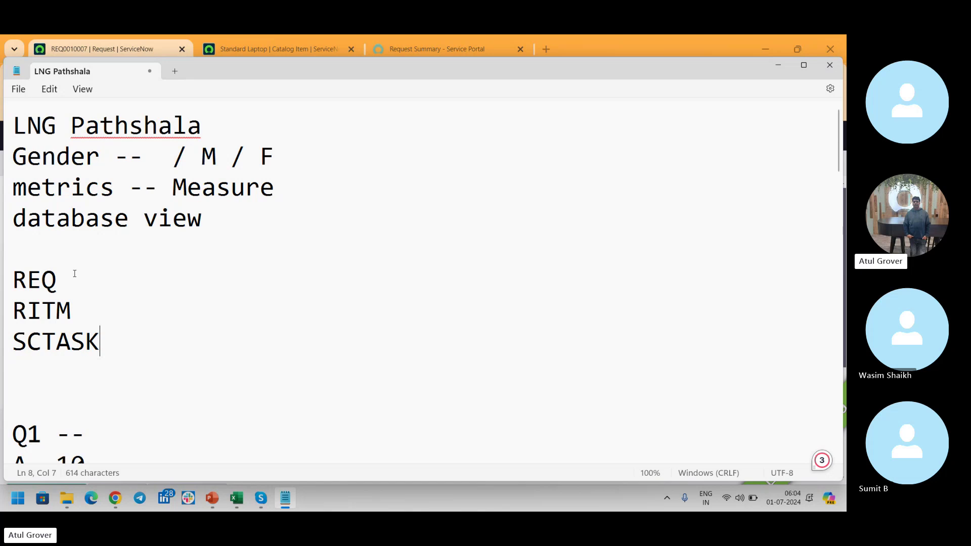
# Add an indented 'State Stage' heading line above the REQ, RITM and SCTASK entries.
pyautogui.click(100, 255)
pyautogui.press('BackSpace')
pyautogui.press('BackSpace')
pyautogui.press('BackSpace')
pyautogui.press('BackSpace')
pyautogui.press('BackSpace')
pyautogui.press('BackSpace')
pyautogui.press('BackSpace')
pyautogui.press('BackSpace')
pyautogui.press('BackSpace')
pyautogui.press('BackSpace')
pyautogui.press('BackSpace')
pyautogui.press('BackSpace')
pyautogui.press('BackSpace')
pyautogui.press('BackSpace')
pyautogui.press('BackSpace')
pyautogui.press('BackSpace')
pyautogui.press('BackSpace')
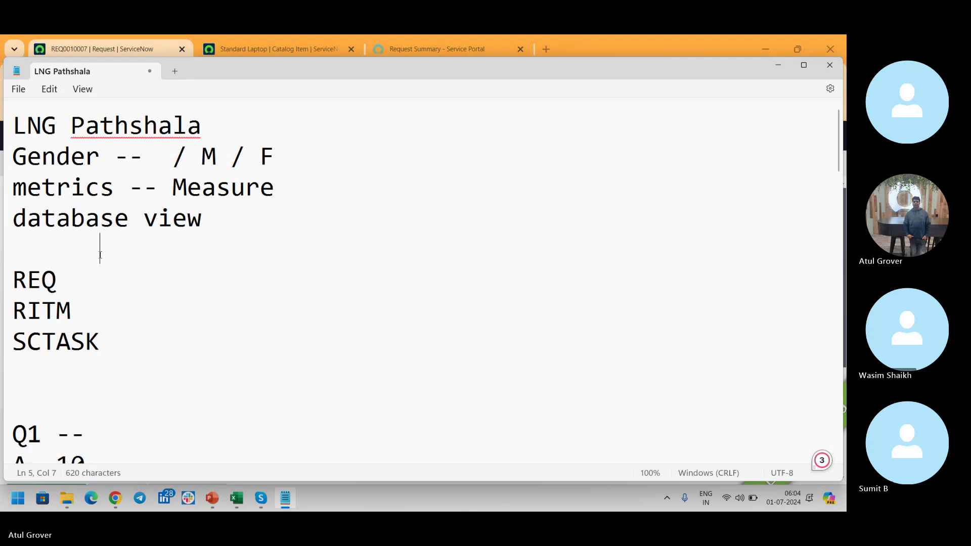
pyautogui.write('Stqte')
pyautogui.press('BackSpace')
pyautogui.press('BackSpace')
pyautogui.press('BackSpace')
pyautogui.write('at')
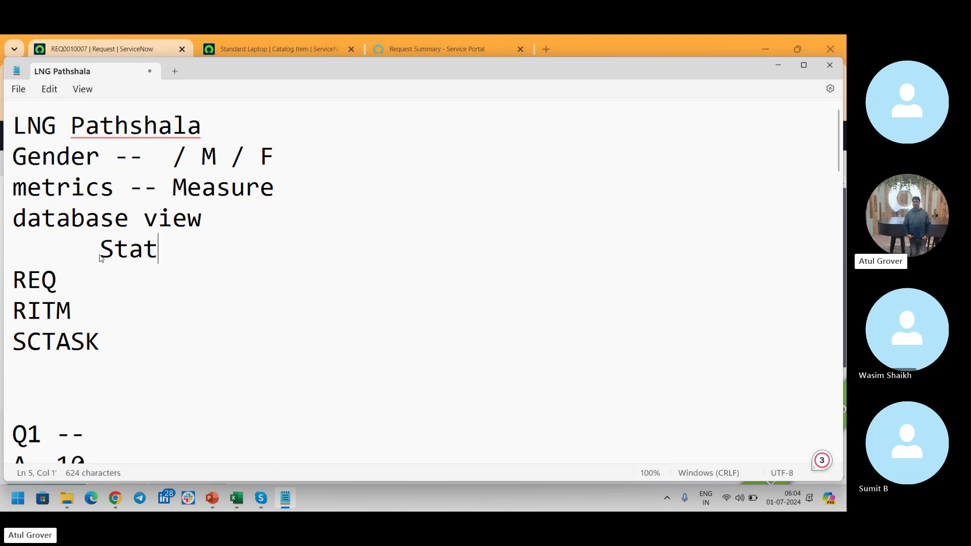
pyautogui.write('e      Stage')
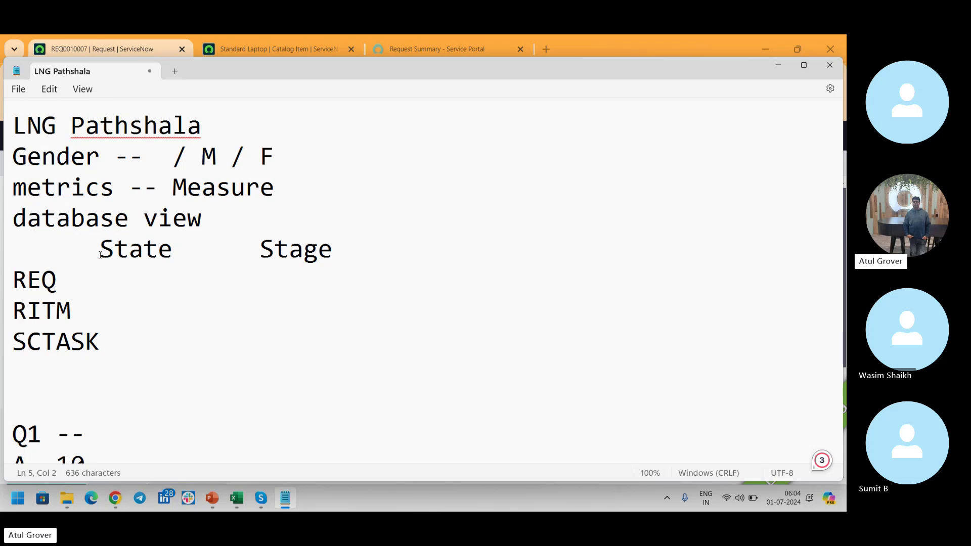
pyautogui.click(69, 282)
pyautogui.click(97, 312)
pyautogui.click(120, 337)
# Open the laptop request's Developer Laptop (Mac) requested item in a new tab and view it.
pyautogui.click(302, 44)
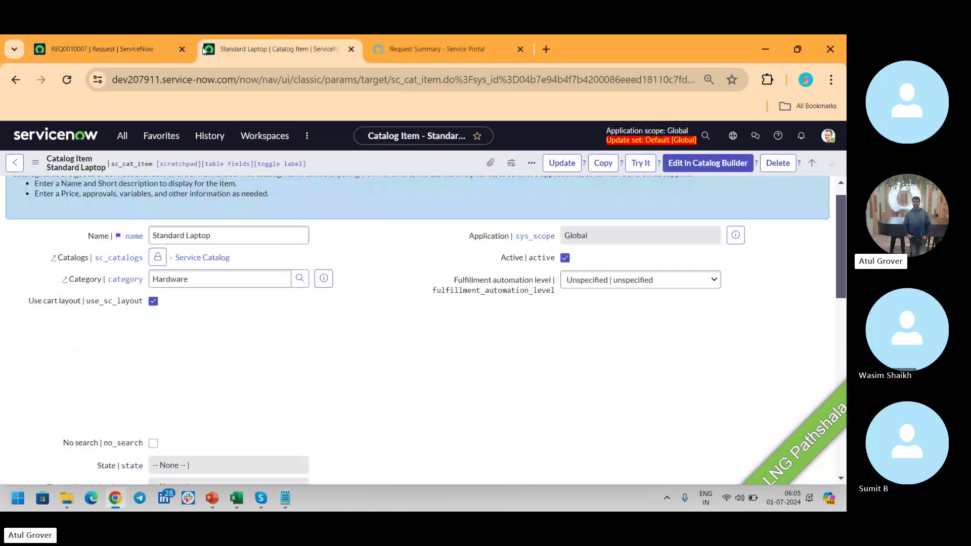
pyautogui.click(116, 47)
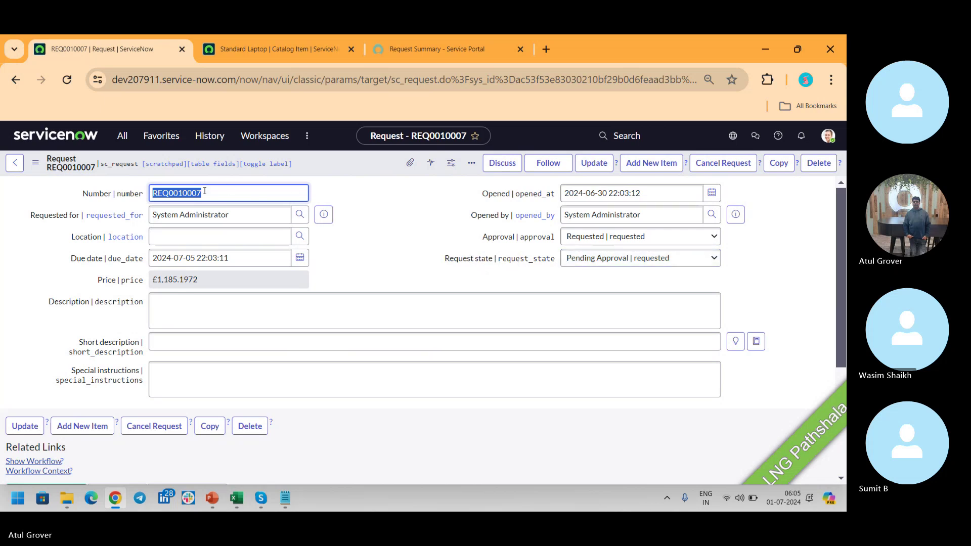
pyautogui.scroll(-4, 844, 274)
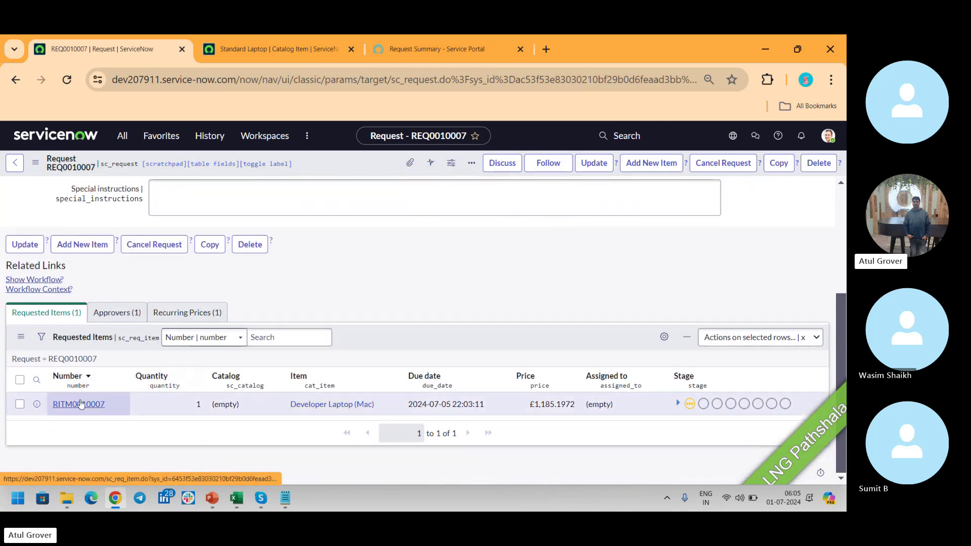
pyautogui.middleClick(79, 403)
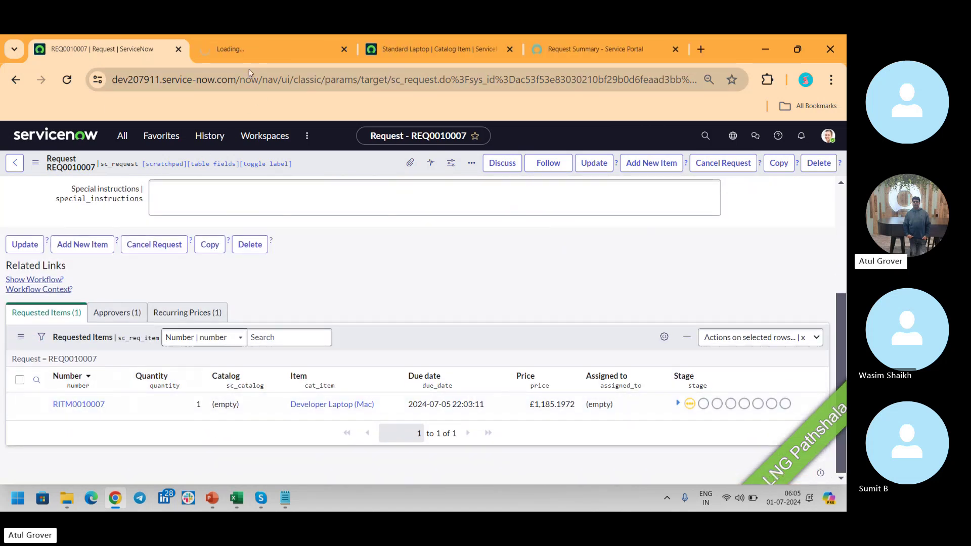
pyautogui.click(250, 51)
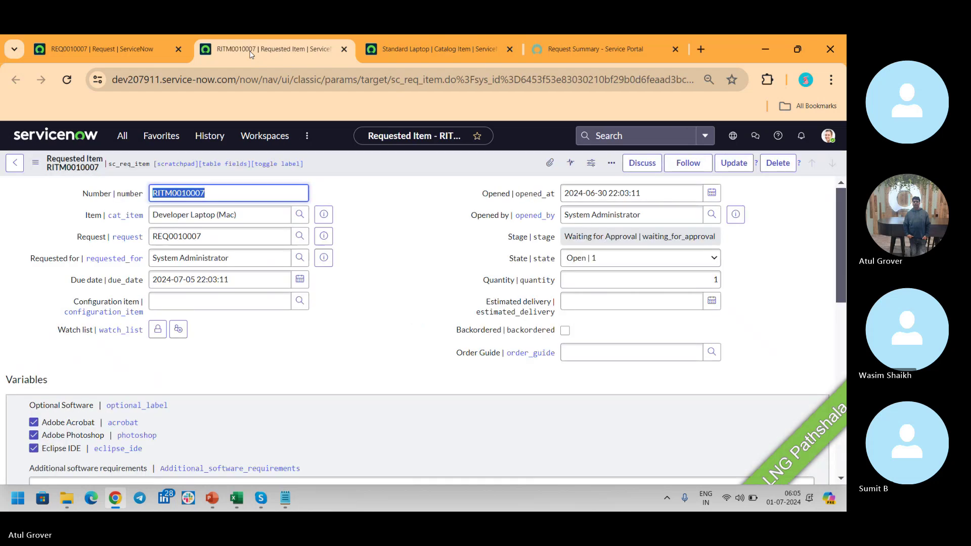
# Check the requested item's Stage, Waiting for Approval, and list its State options beside Open.
pyautogui.click(588, 237)
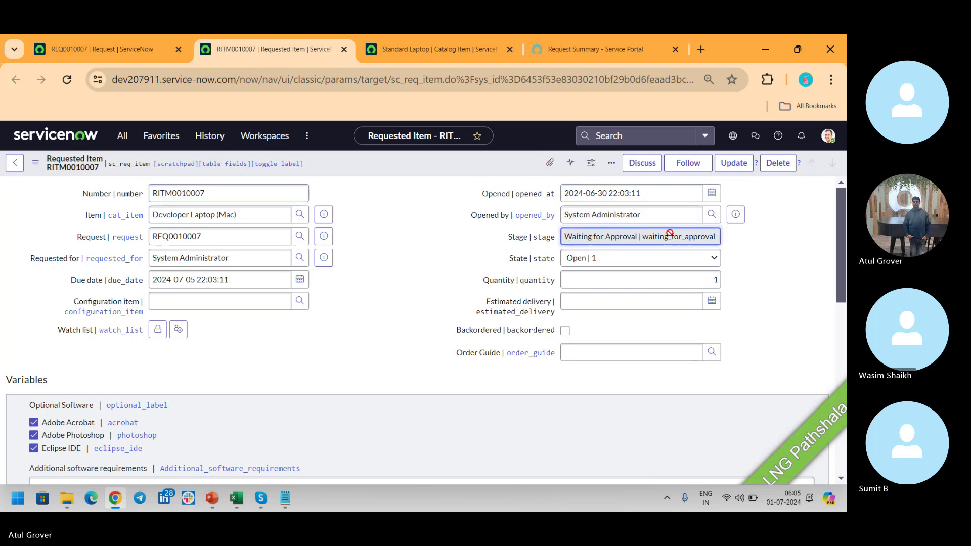
pyautogui.click(645, 259)
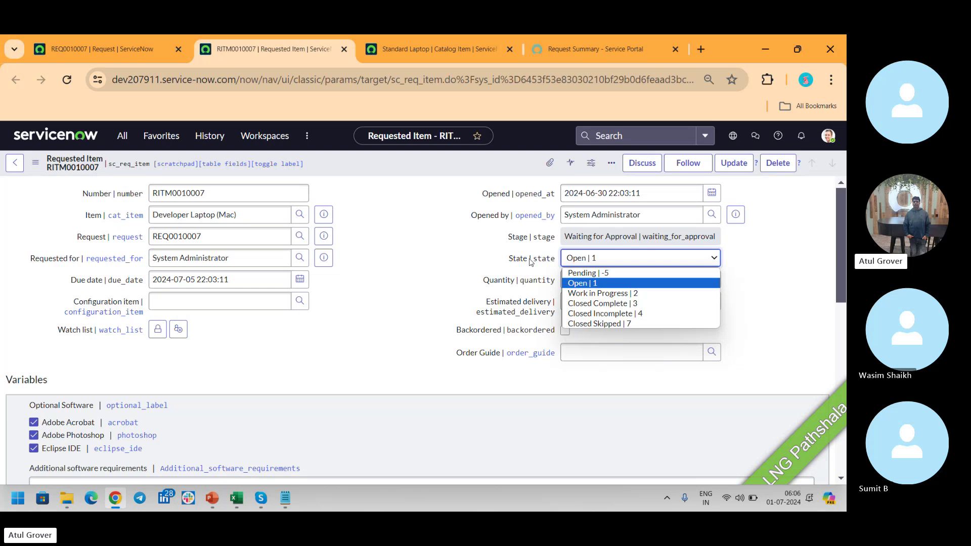
# On the parent request, view the Approval and Request state choices, leaving Pending Approval unchanged.
pyautogui.click(91, 48)
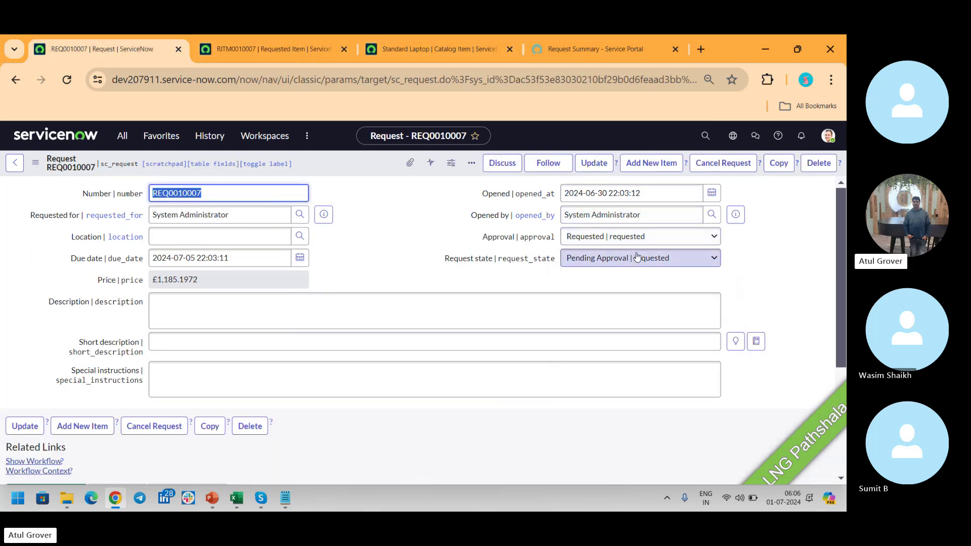
pyautogui.click(633, 244)
pyautogui.click(609, 260)
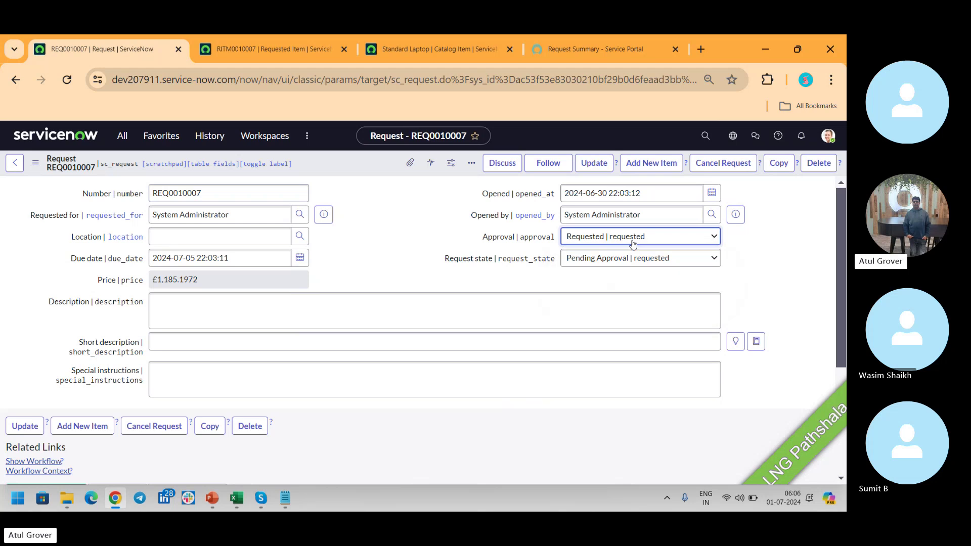
pyautogui.click(609, 259)
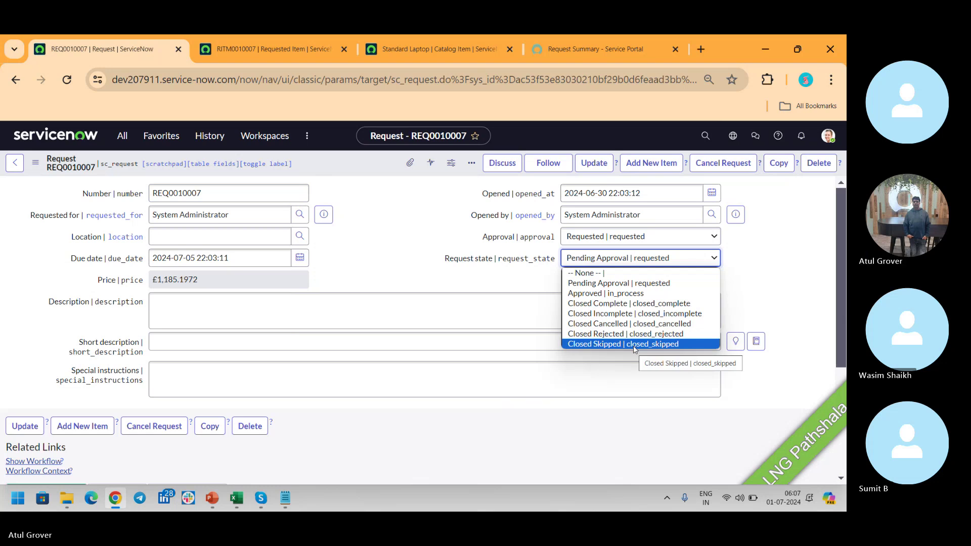
pyautogui.scroll(-4, 839, 249)
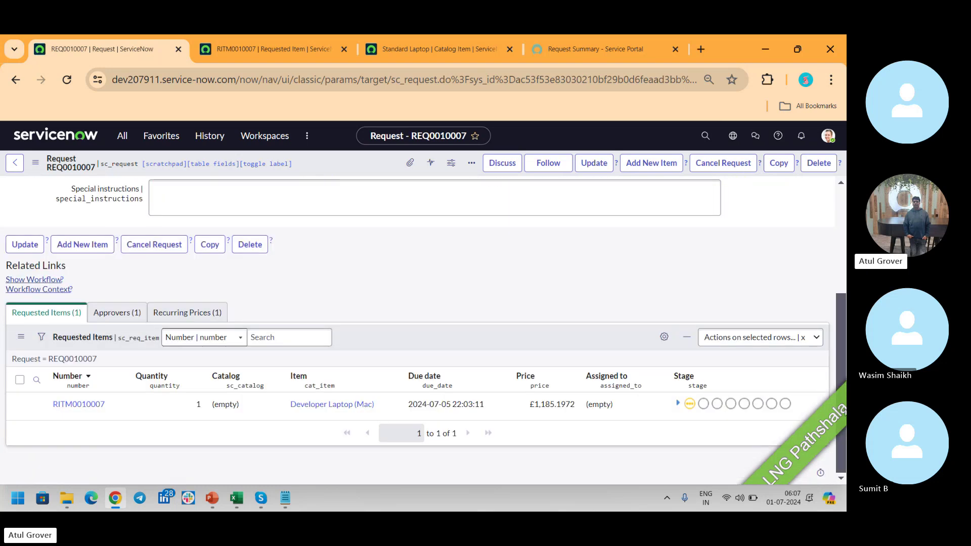
# Set the request's approver state to Approved, then confirm the requested item's Stage is Dept. Head Approval.
pyautogui.click(131, 313)
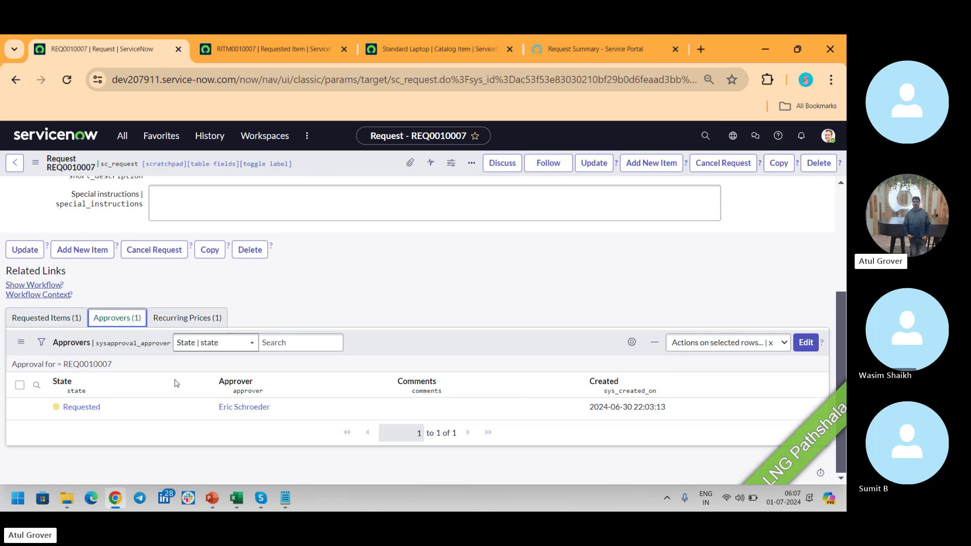
pyautogui.doubleClick(131, 412)
pyautogui.click(111, 412)
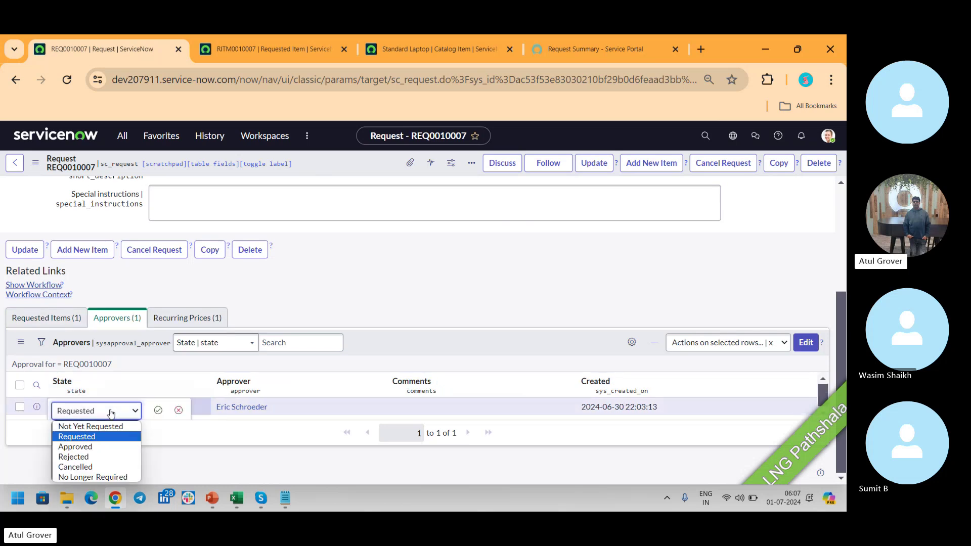
pyautogui.click(71, 448)
pyautogui.click(157, 410)
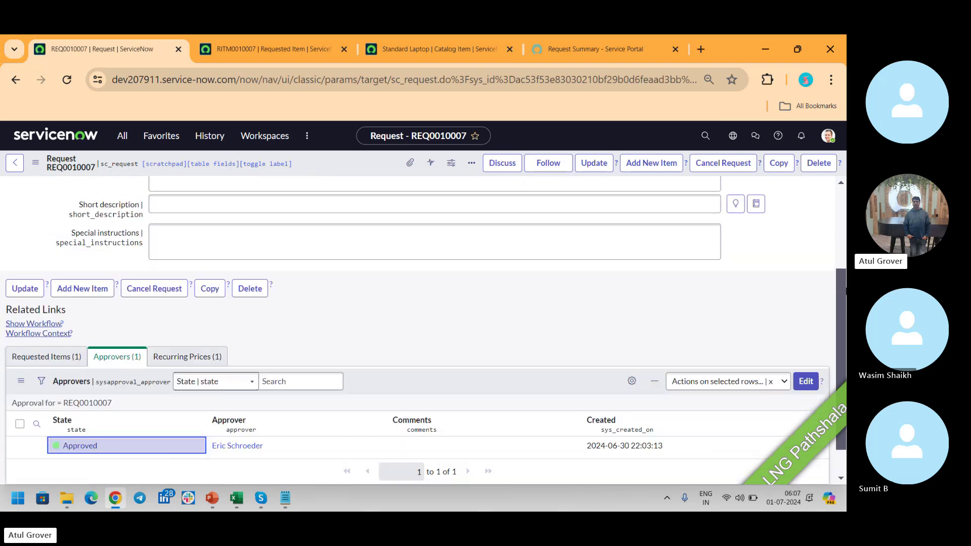
pyautogui.scroll(4, 843, 371)
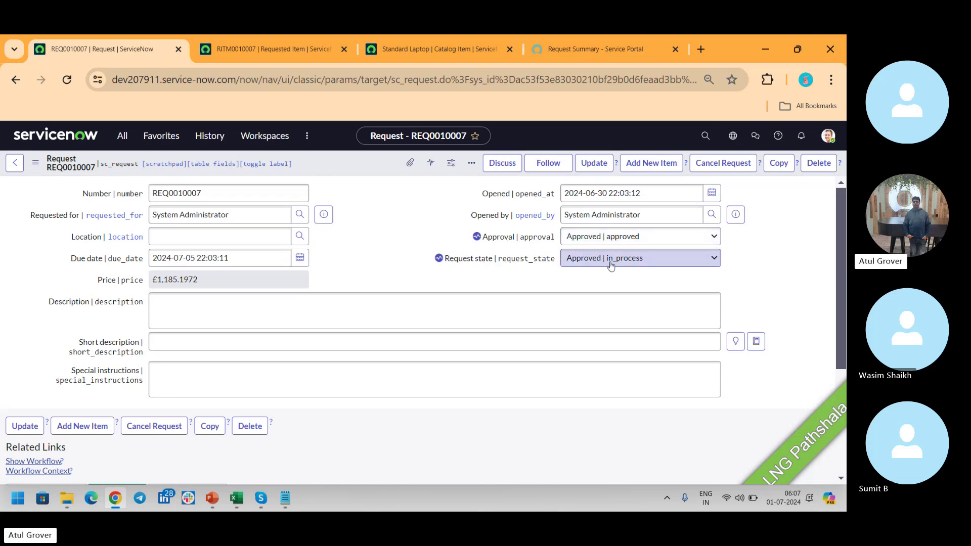
pyautogui.click(253, 53)
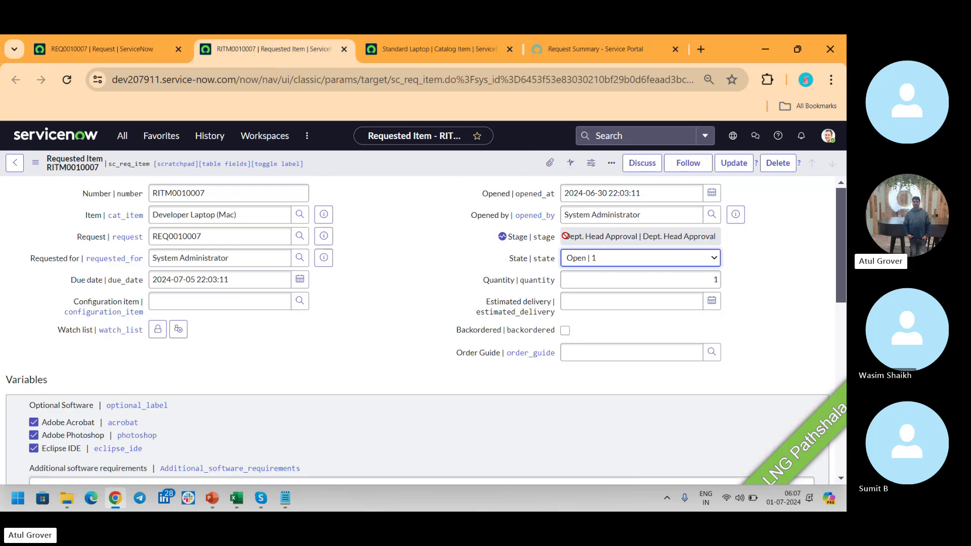
pyautogui.click(566, 237)
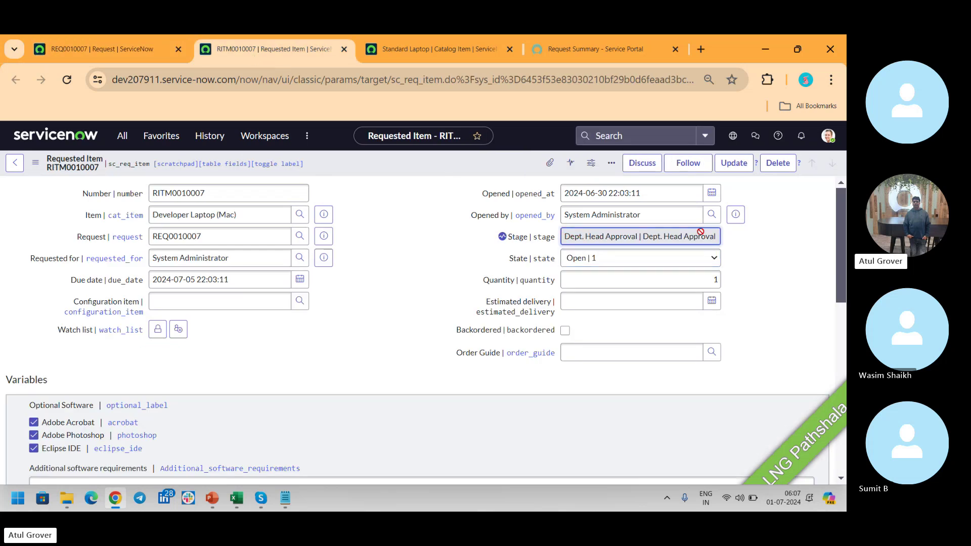
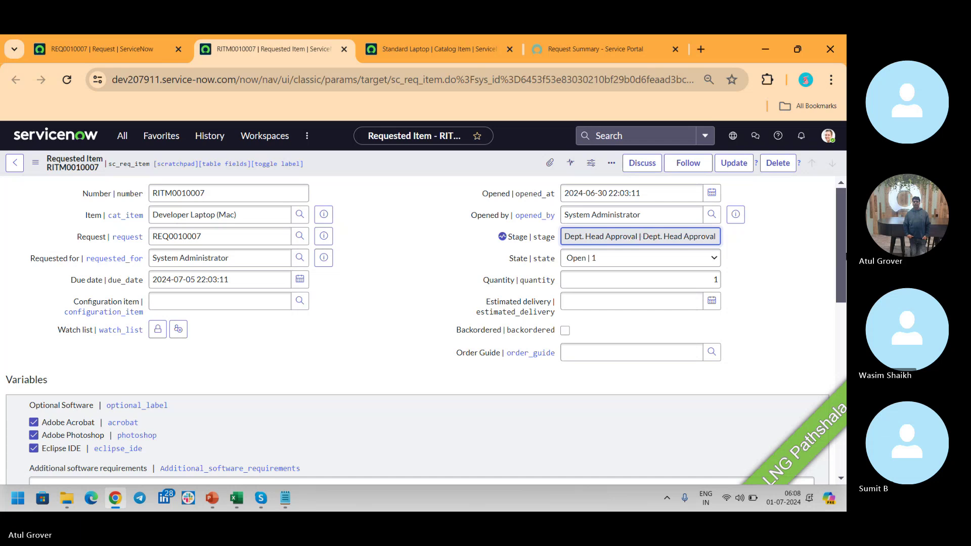
# On request REQ0010007, refresh the Approvers list to check its approvals.
pyautogui.scroll(-1, 838, 255)
pyautogui.scroll(-6, 838, 251)
pyautogui.scroll(3, 838, 251)
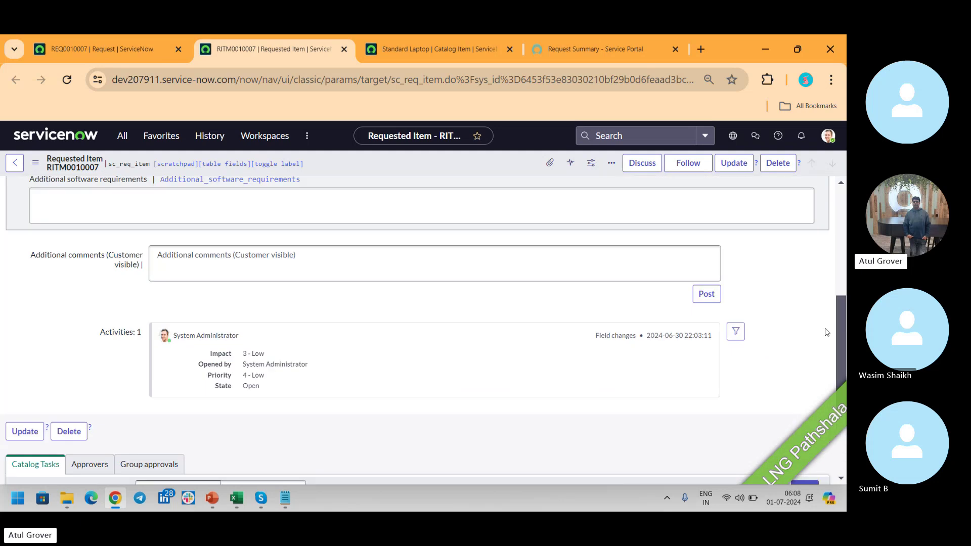
pyautogui.click(136, 51)
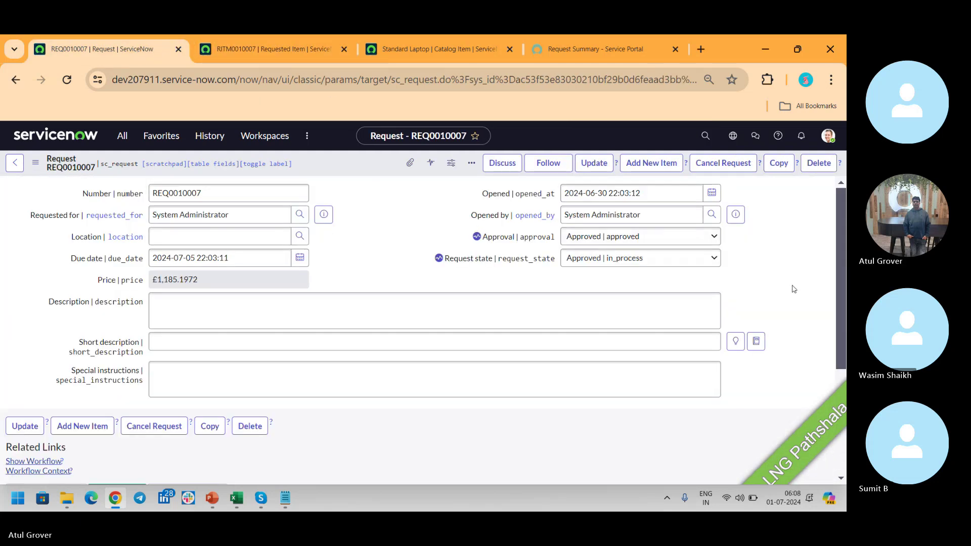
pyautogui.scroll(-4, 843, 252)
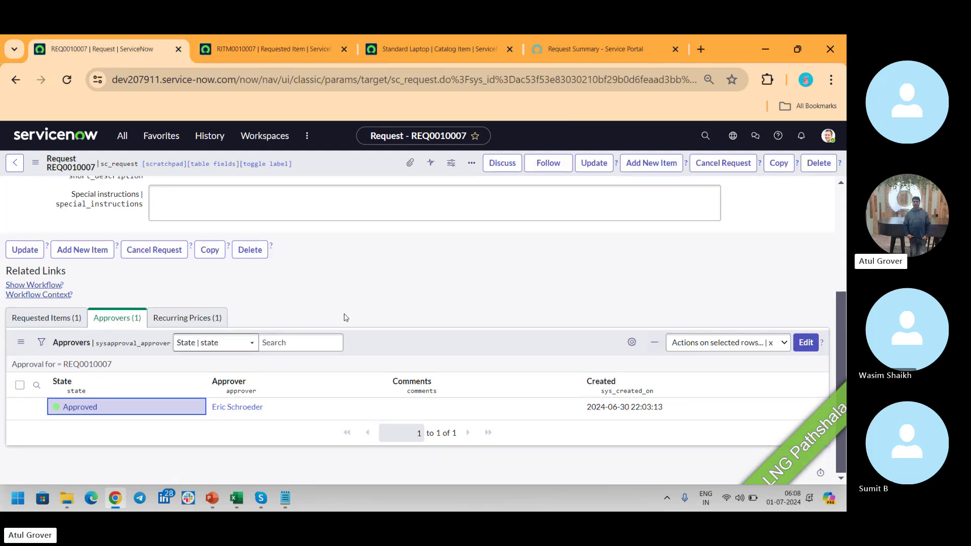
pyautogui.rightClick(391, 338)
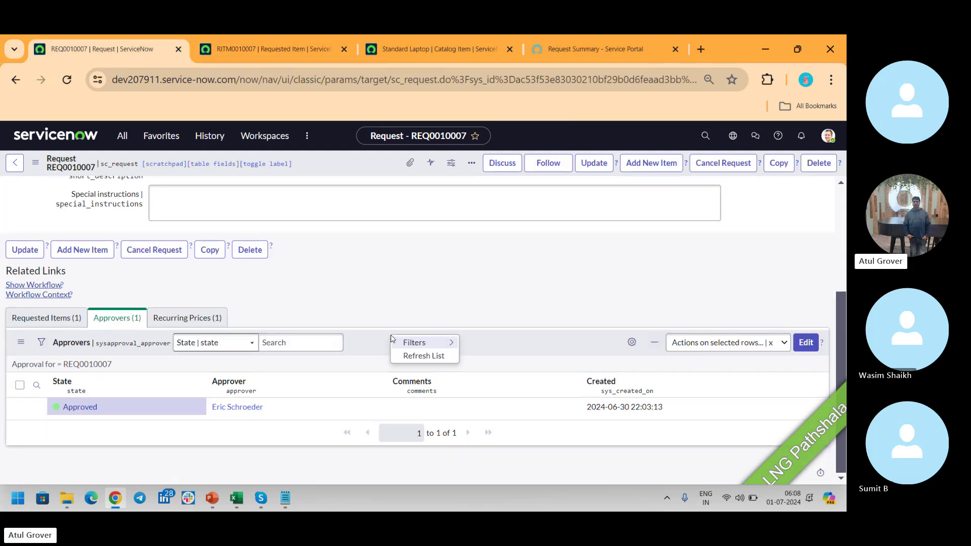
pyautogui.click(408, 356)
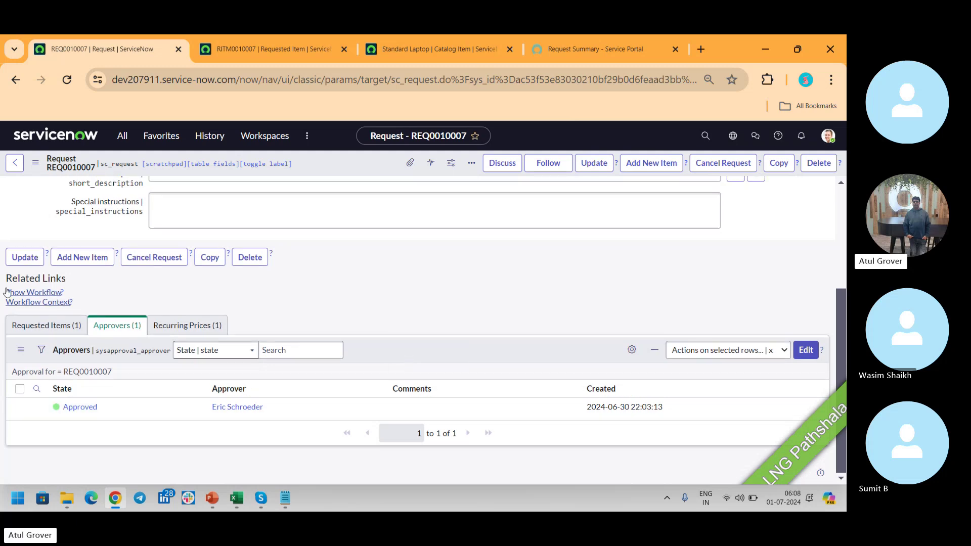
# Back on RITM0010007, refresh the Catalog Tasks list and open the Approvals list options.
pyautogui.click(279, 50)
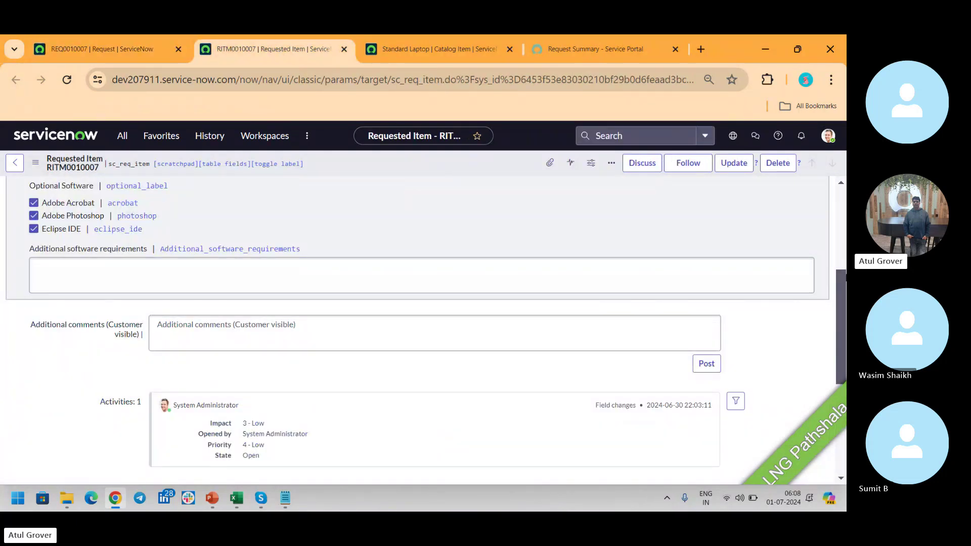
pyautogui.moveTo(843, 280); pyautogui.dragTo(842, 368)
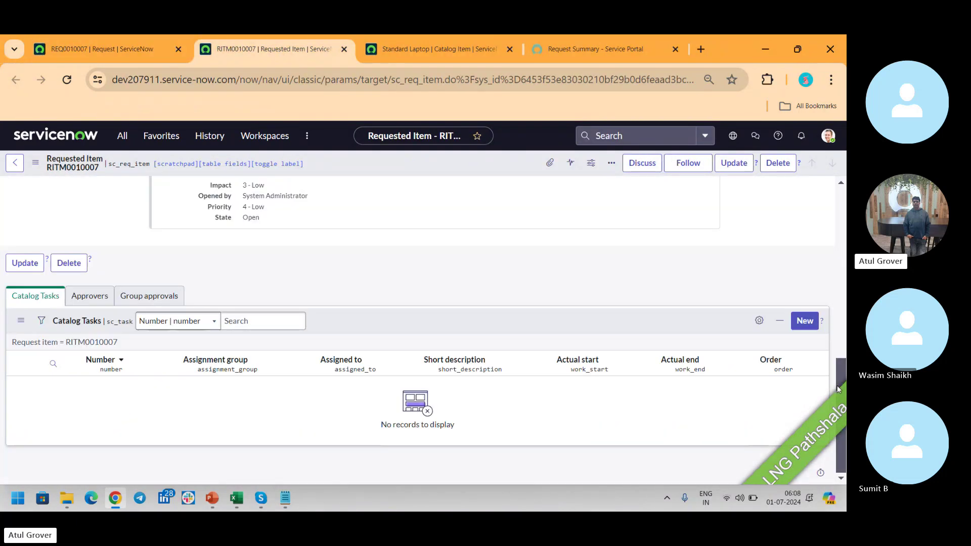
pyautogui.rightClick(389, 319)
pyautogui.click(403, 337)
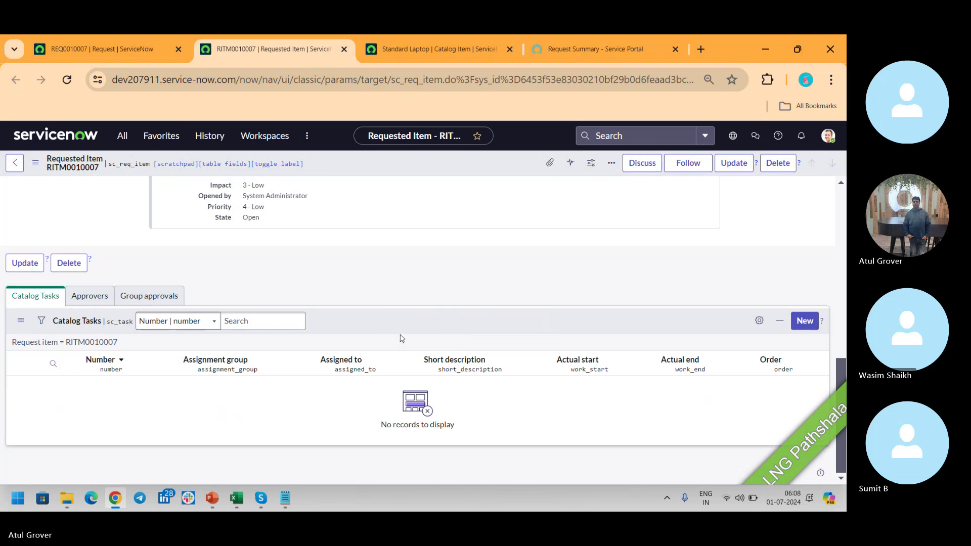
pyautogui.click(89, 303)
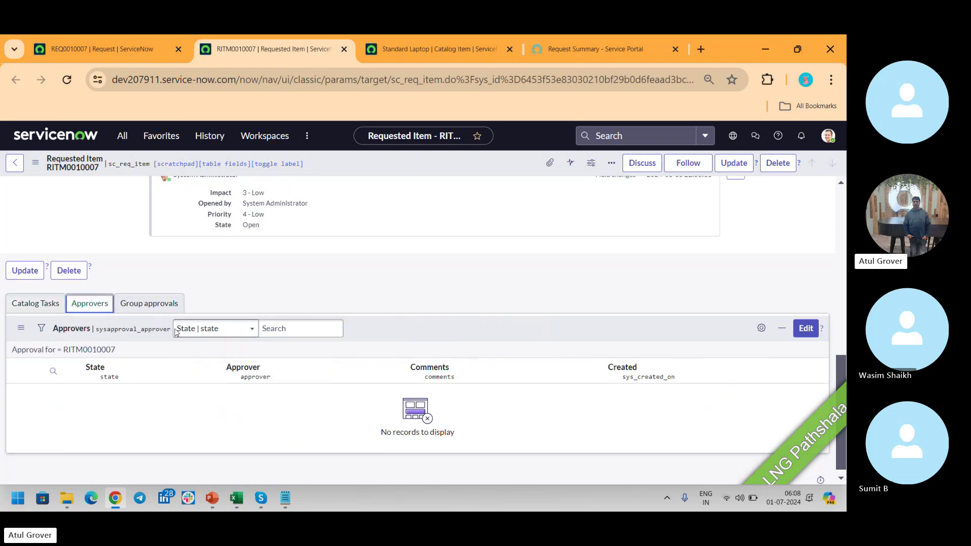
pyautogui.rightClick(390, 338)
# Refresh RITM0010007's approvals and set the pending Requested approval to Approved.
pyautogui.click(413, 355)
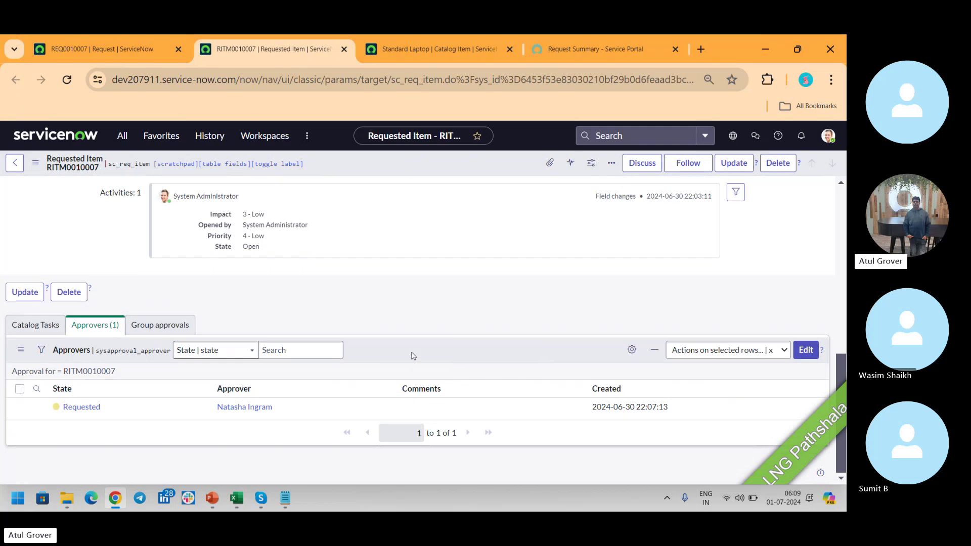
pyautogui.doubleClick(150, 406)
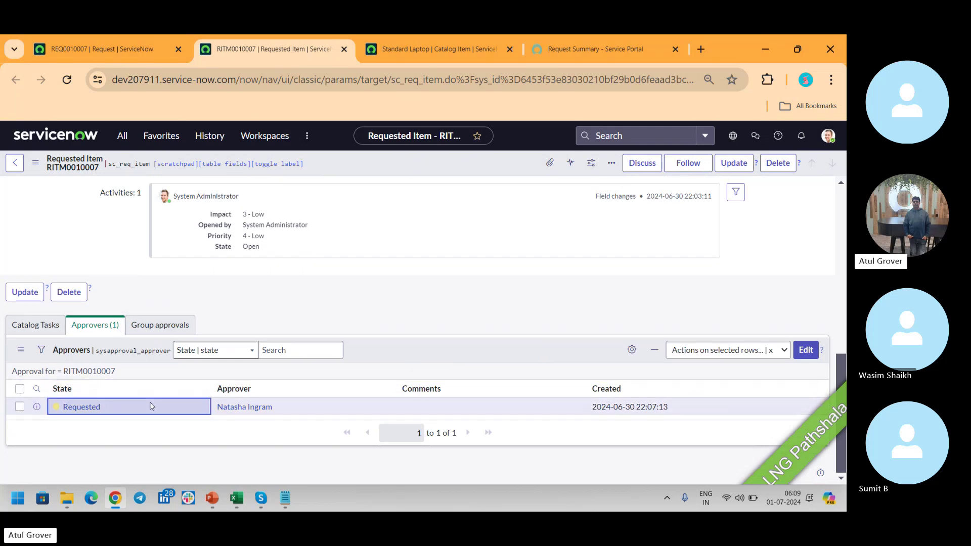
pyautogui.click(93, 415)
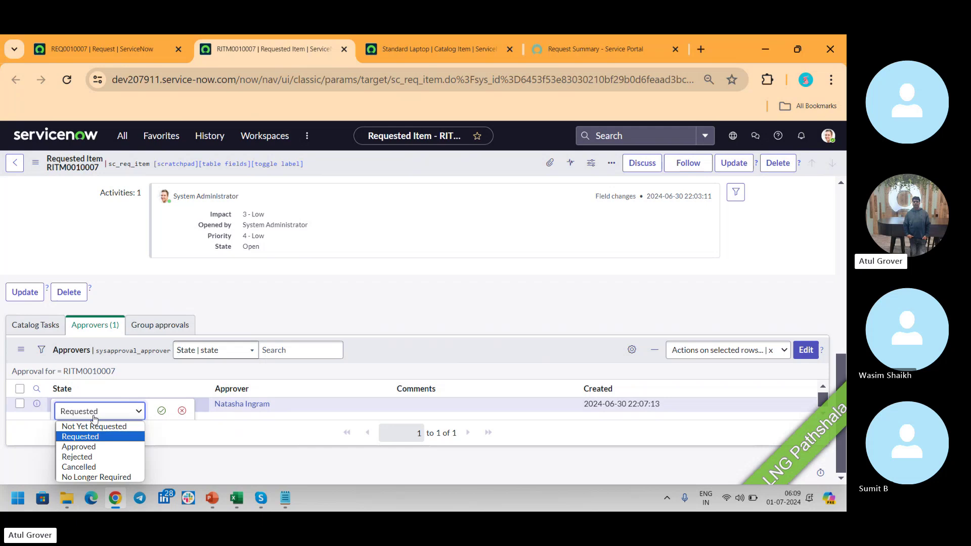
pyautogui.click(80, 447)
pyautogui.click(161, 412)
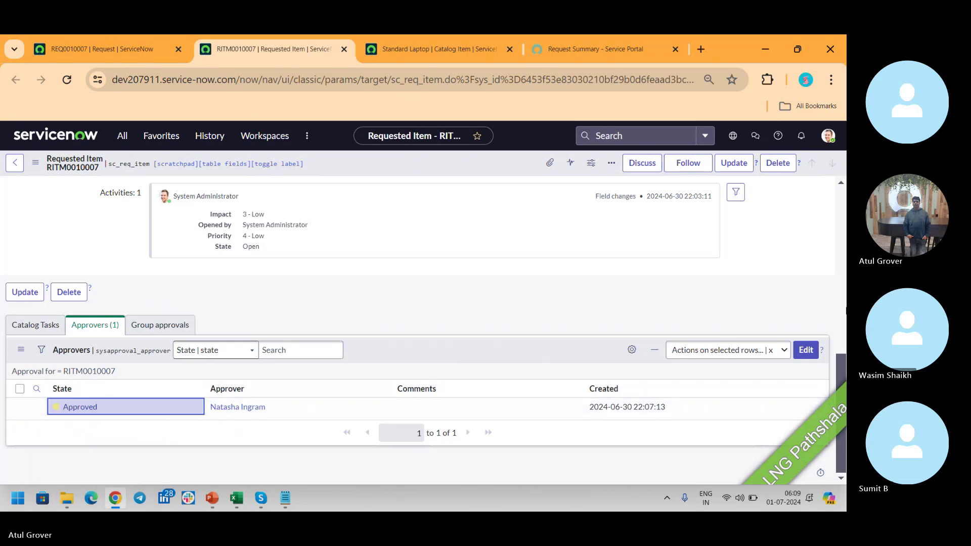
# Review the requested item's State choices, leaving State unchanged.
pyautogui.scroll(9, 842, 370)
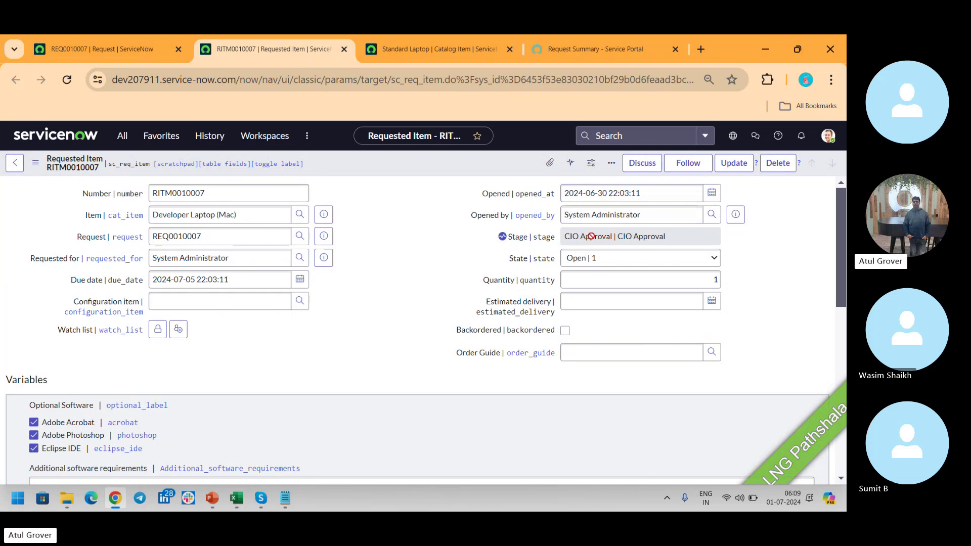
pyautogui.click(604, 261)
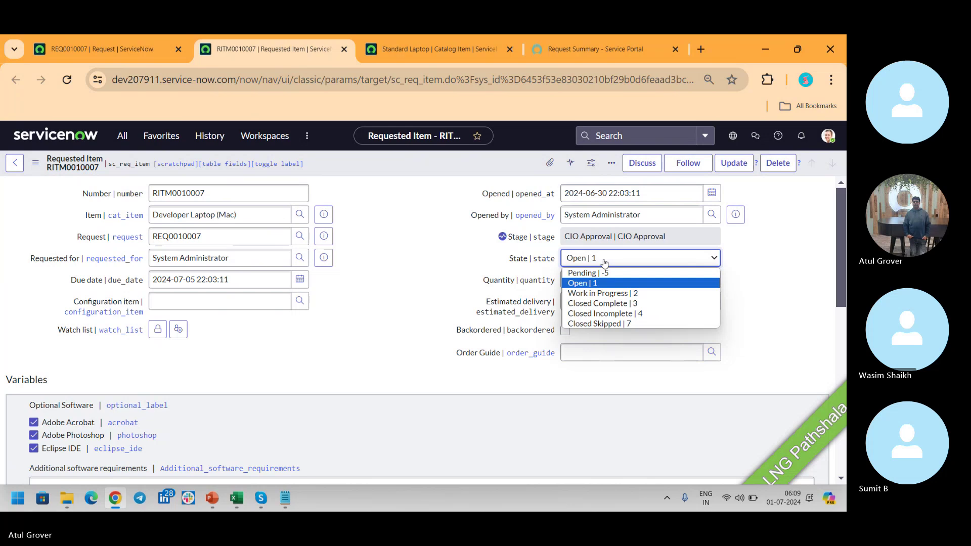
pyautogui.click(839, 215)
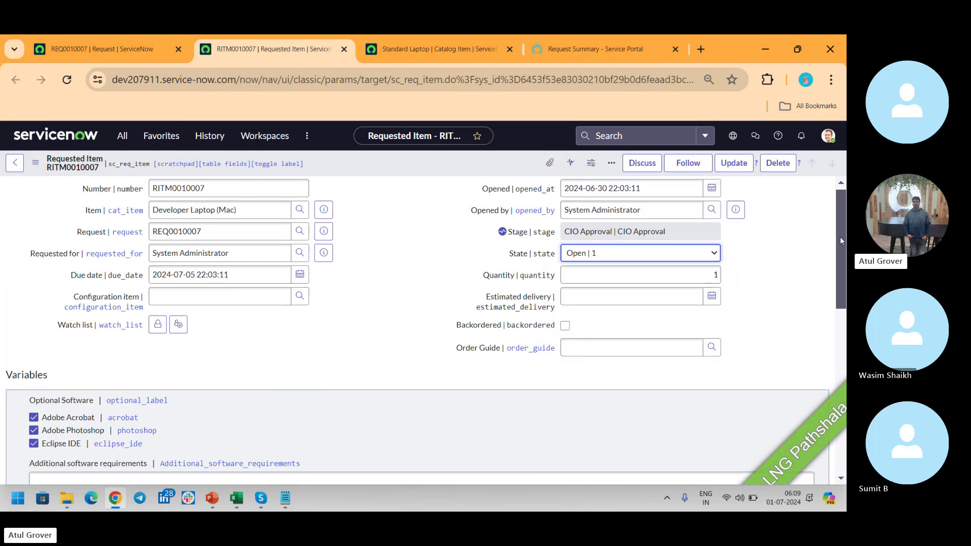
pyautogui.moveTo(840, 236); pyautogui.dragTo(840, 403)
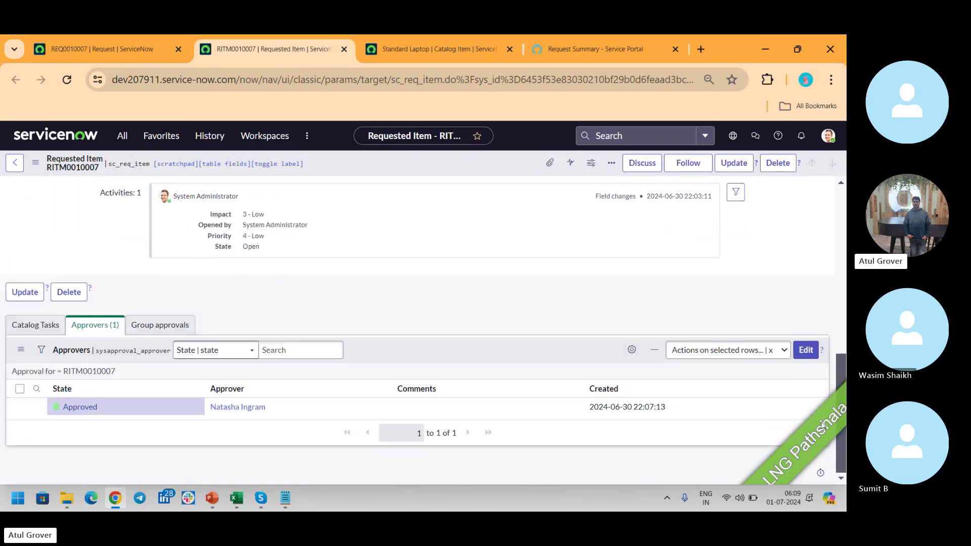
# Refresh the approvals again and set the newly appeared second approval to Approved.
pyautogui.rightClick(419, 356)
pyautogui.click(435, 376)
pyautogui.click(135, 410)
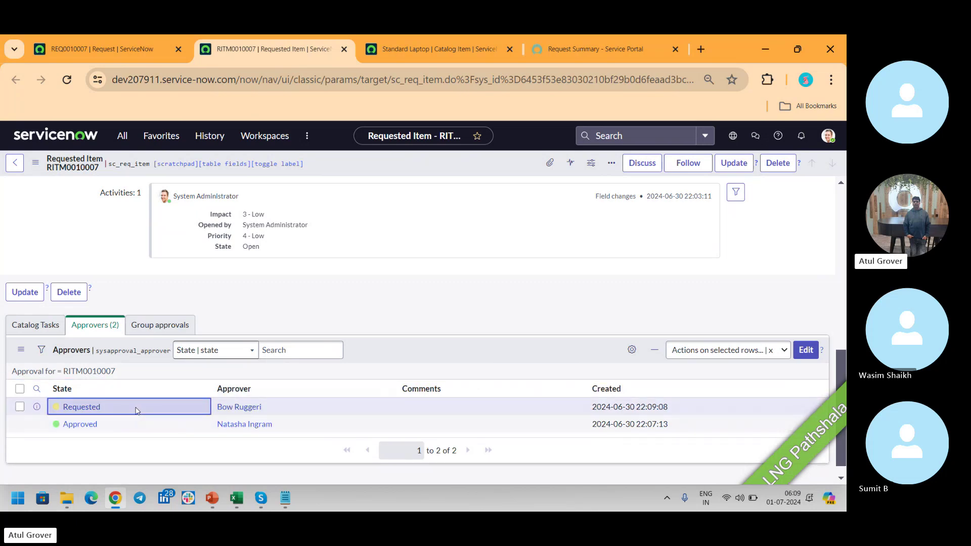
pyautogui.click(134, 408)
pyautogui.click(109, 414)
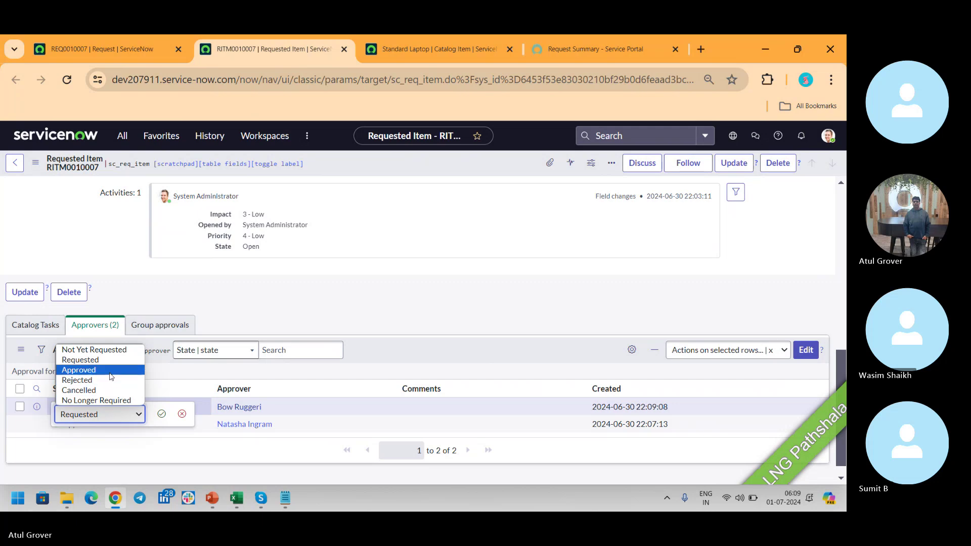
pyautogui.click(79, 370)
pyautogui.click(128, 401)
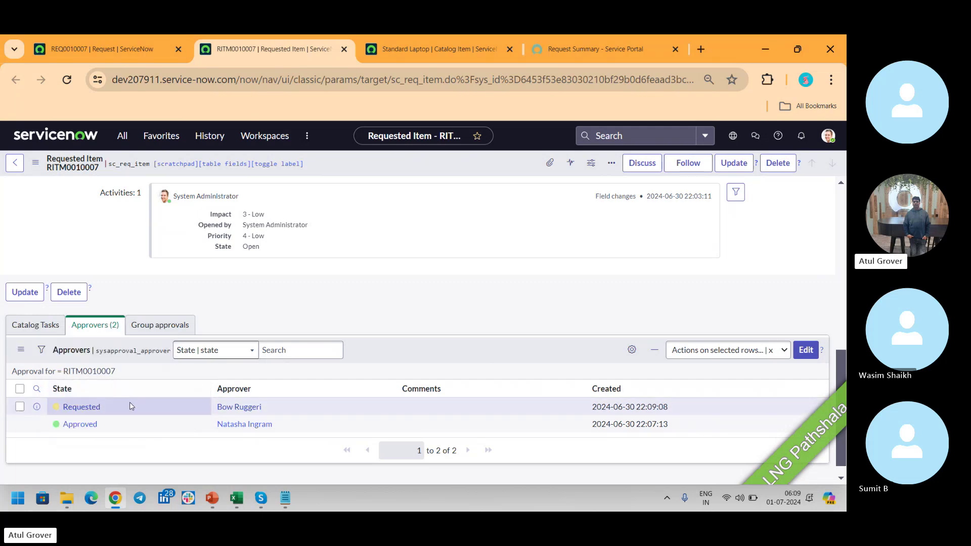
pyautogui.doubleClick(130, 405)
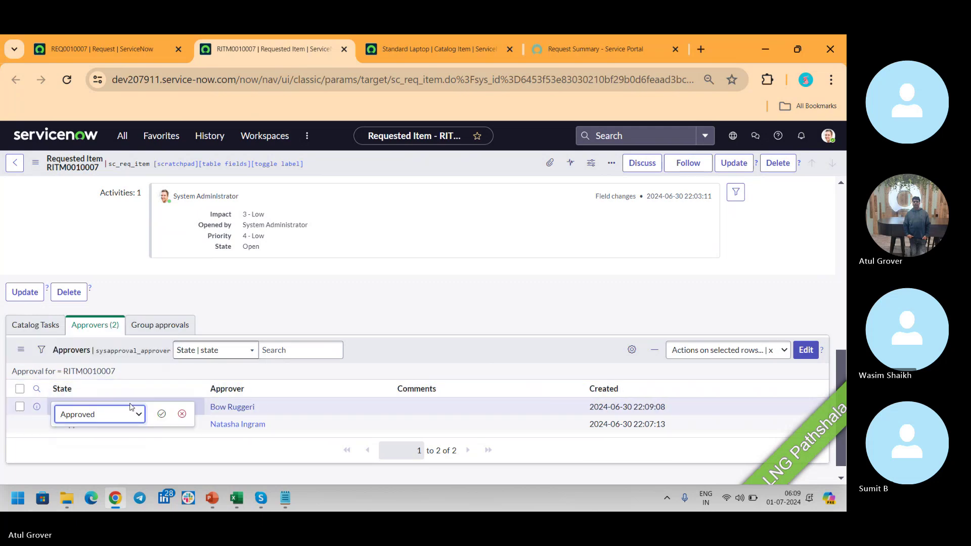
pyautogui.click(161, 413)
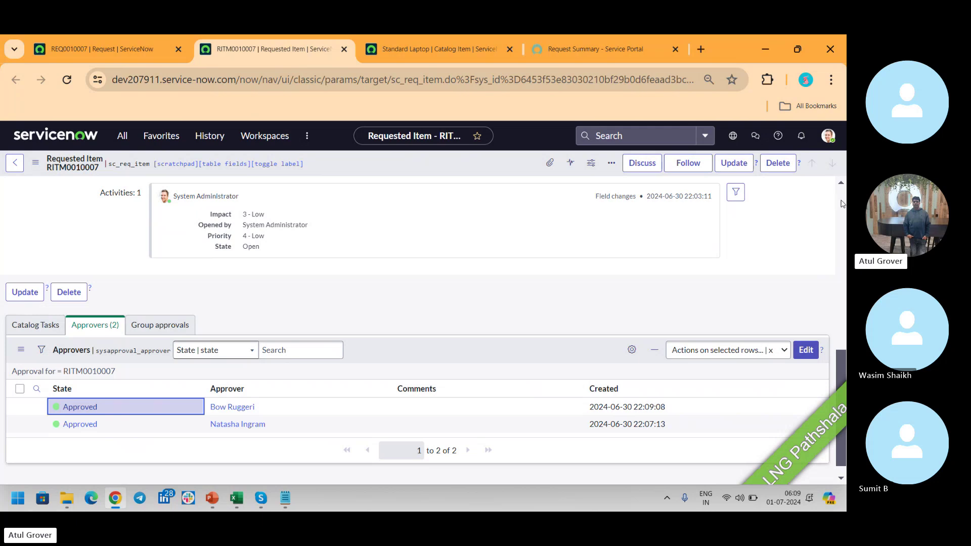
pyautogui.scroll(15, 841, 204)
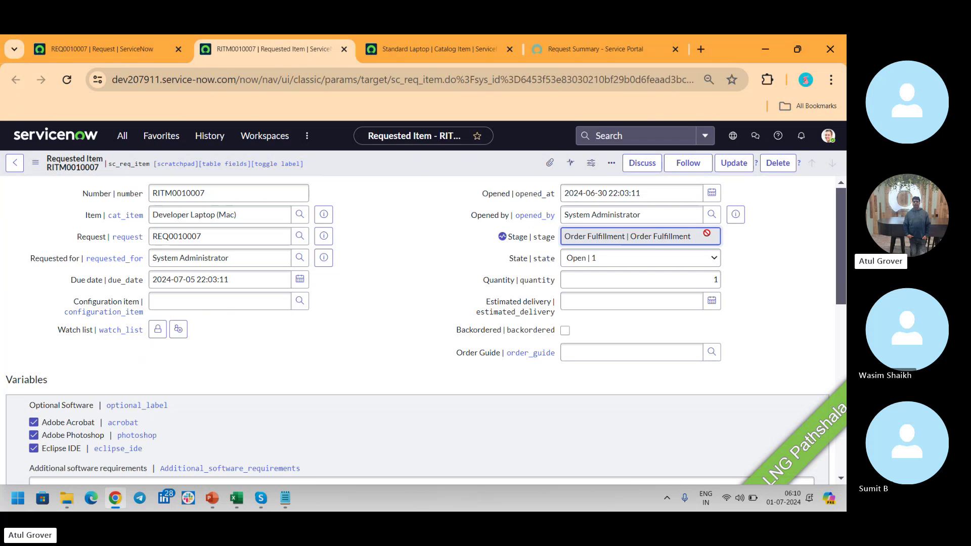
# Refresh RITM0010007's Catalog Tasks and open Procurement task SCTASK0010004 in a new tab.
pyautogui.moveTo(838, 236); pyautogui.dragTo(839, 406)
pyautogui.click(36, 308)
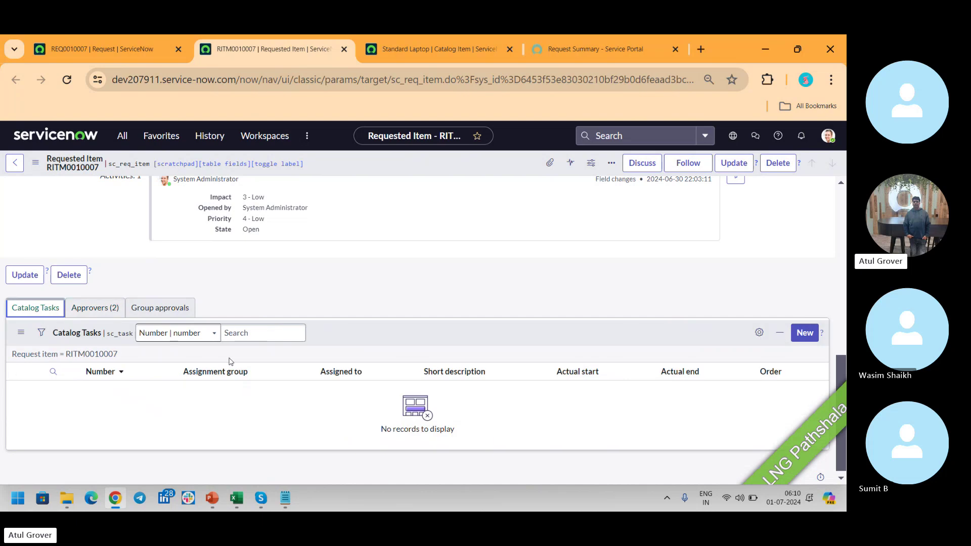
pyautogui.rightClick(338, 334)
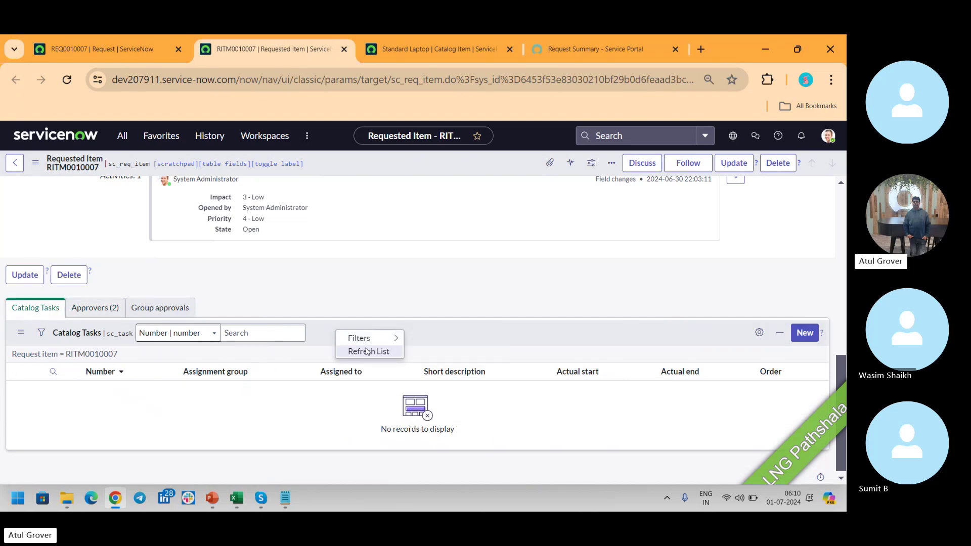
pyautogui.click(375, 349)
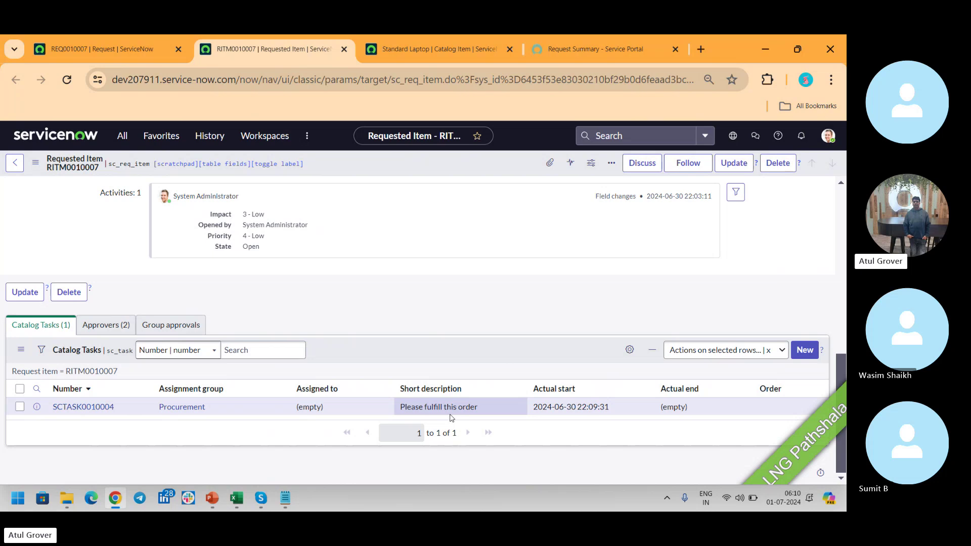
pyautogui.keyDown('ctrl'); pyautogui.click(67, 409); pyautogui.keyUp('ctrl')
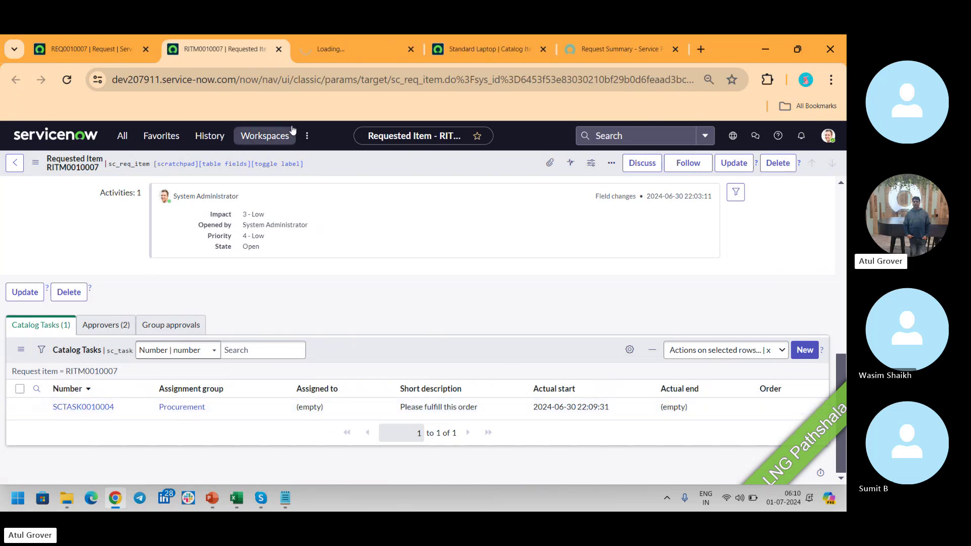
# Switch to the SCTASK0010004 tab, review its State choices, then switch to the Skype window.
pyautogui.click(338, 51)
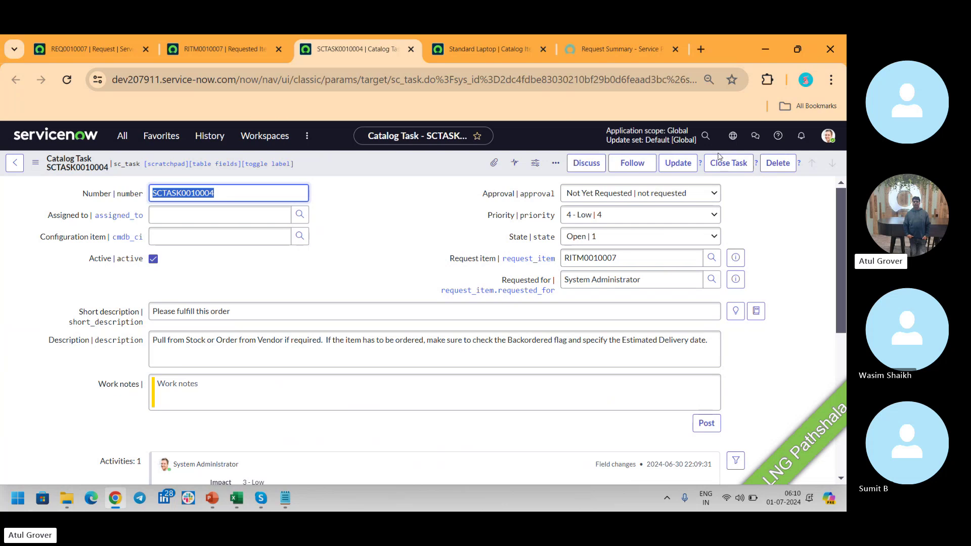
pyautogui.click(659, 237)
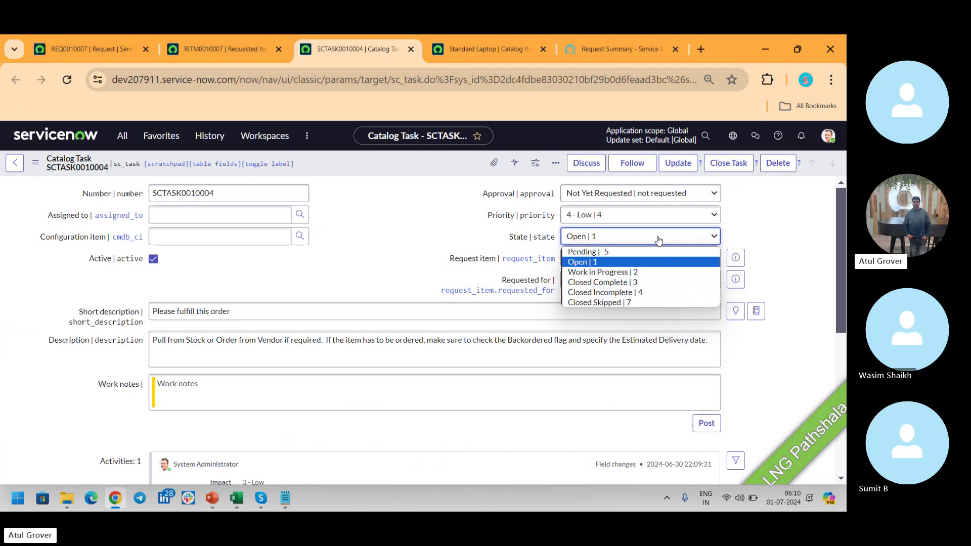
pyautogui.hotkey('alt', 'Tab')
pyautogui.hotkey('alt', 'Tab')
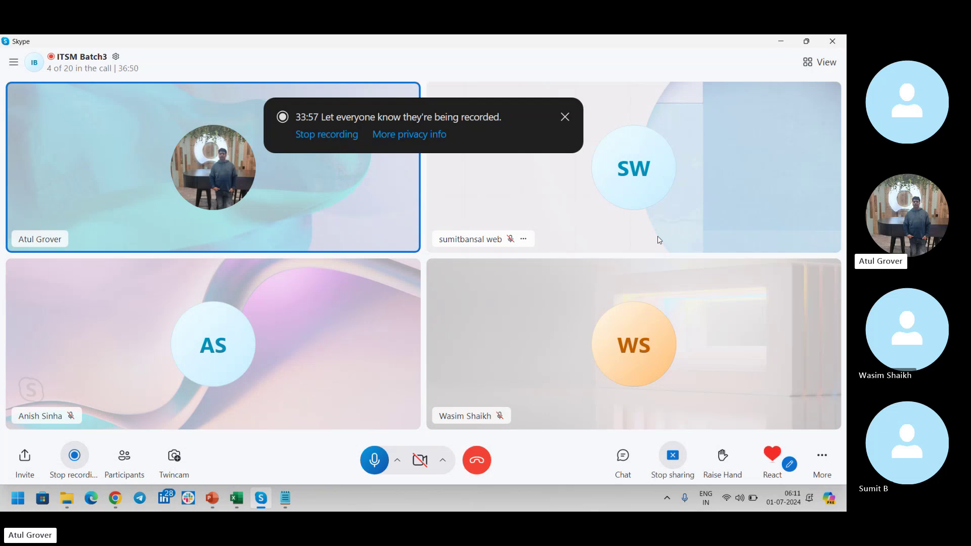
# Return to SCTASK0010004 to view its State choices, then bring up PowerPoint's slide 56 request-flow diagram.
pyautogui.hotkey('alt', 'Tab')
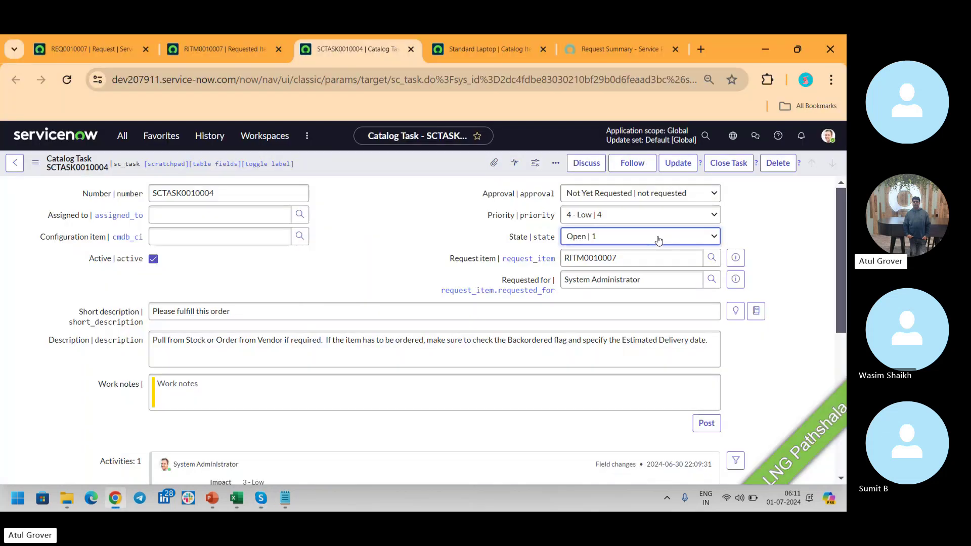
pyautogui.click(646, 237)
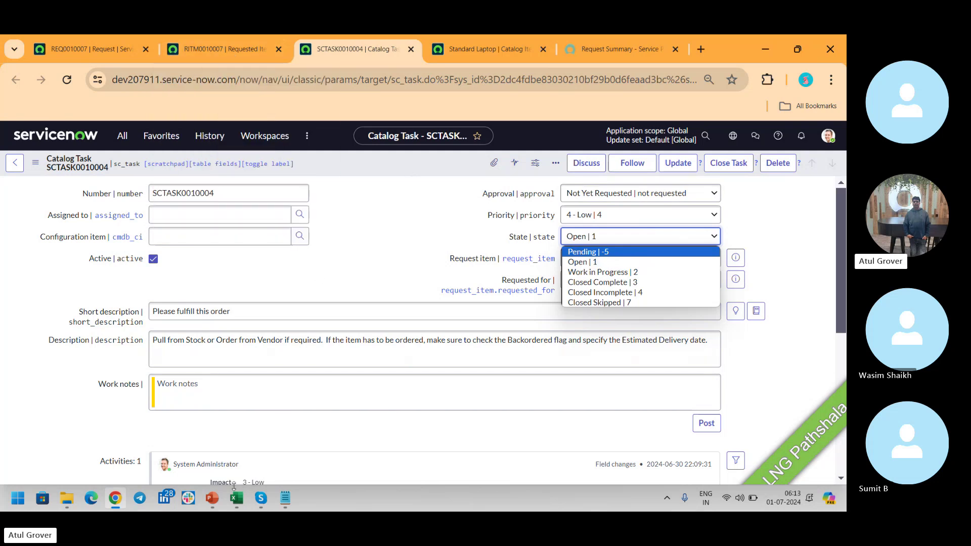
pyautogui.click(212, 499)
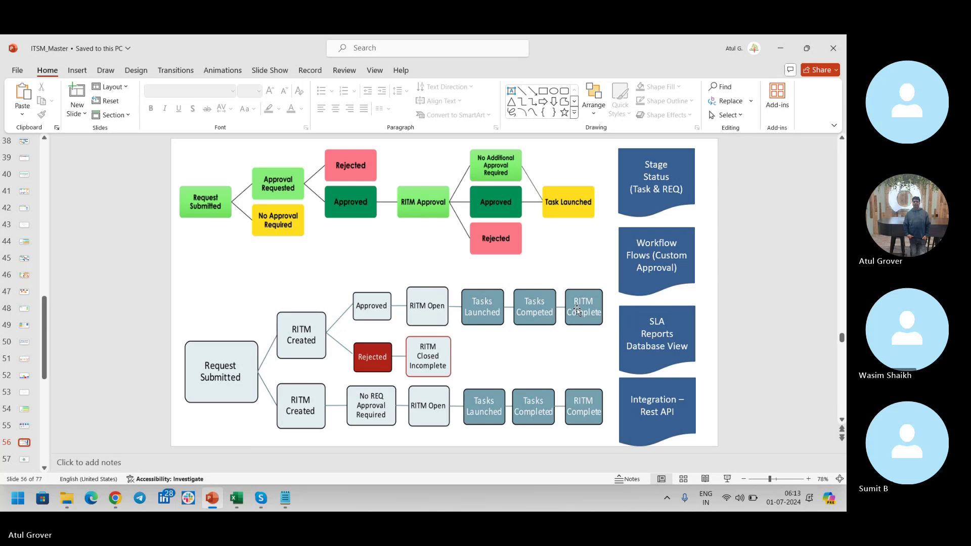
# Page the deck back to slide 55 (Submittal, Approval, Fulfilment, Closure), then return to ServiceNow.
pyautogui.scroll(-1, 577, 310)
pyautogui.scroll(3, 576, 310)
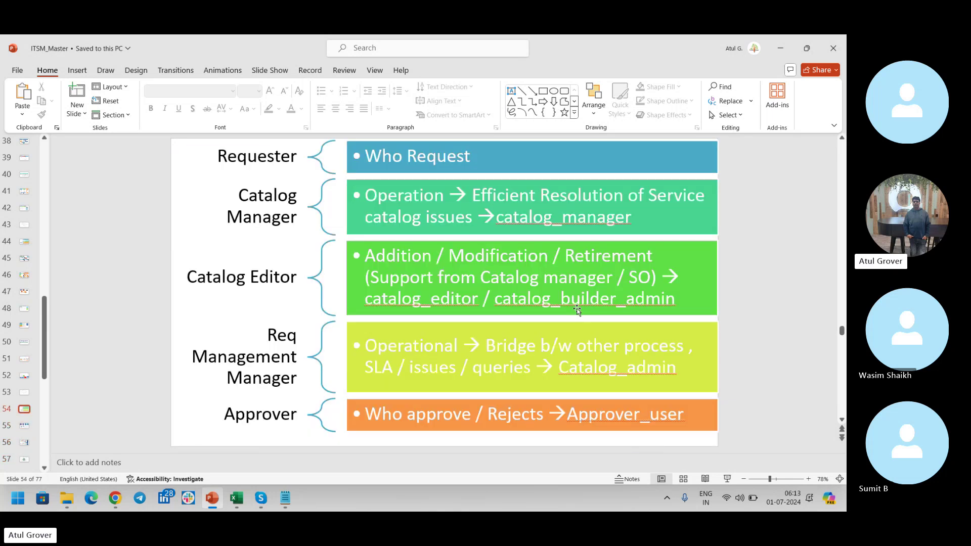
pyautogui.scroll(1, 577, 310)
pyautogui.scroll(-2, 577, 310)
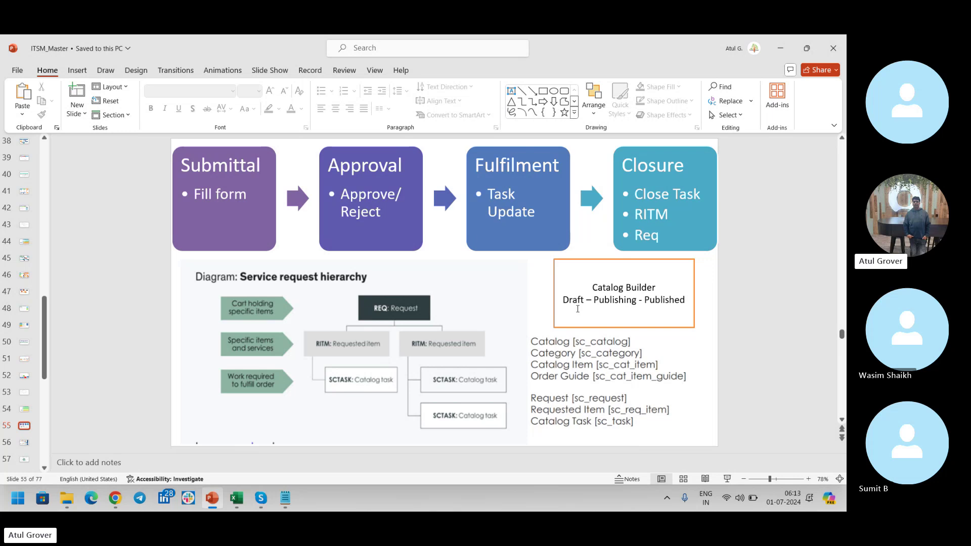
pyautogui.hotkey('alt', 'Tab')
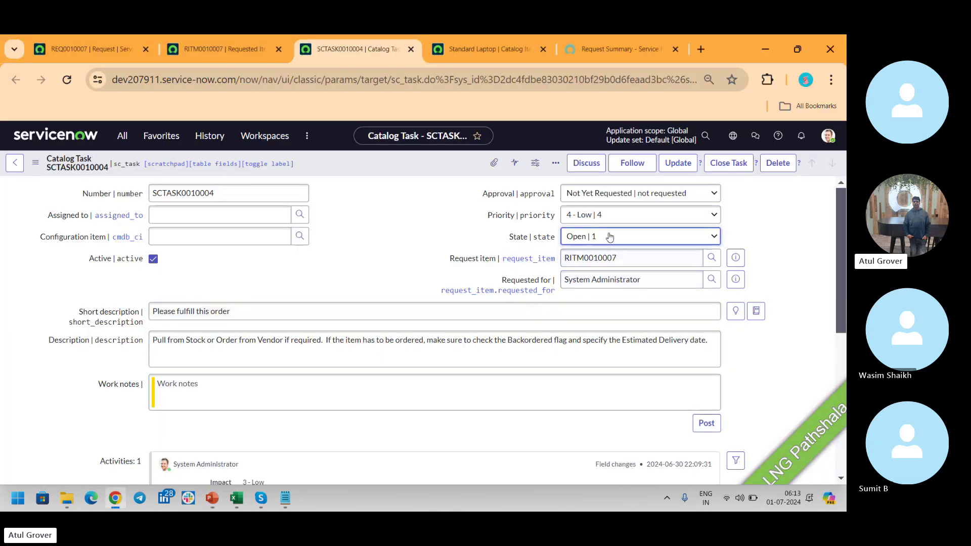
# Set SCTASK0010004's State to Closed Complete and save the task.
pyautogui.click(606, 236)
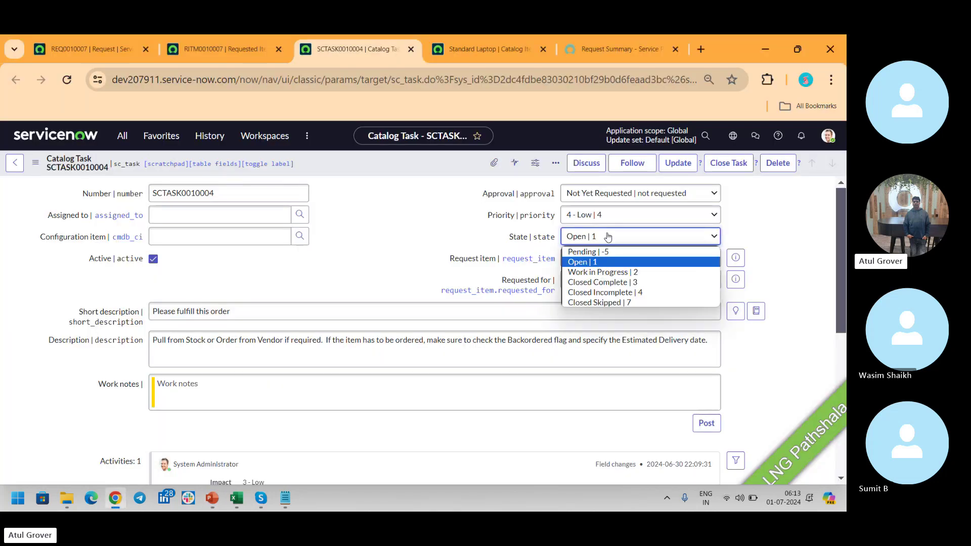
pyautogui.click(609, 282)
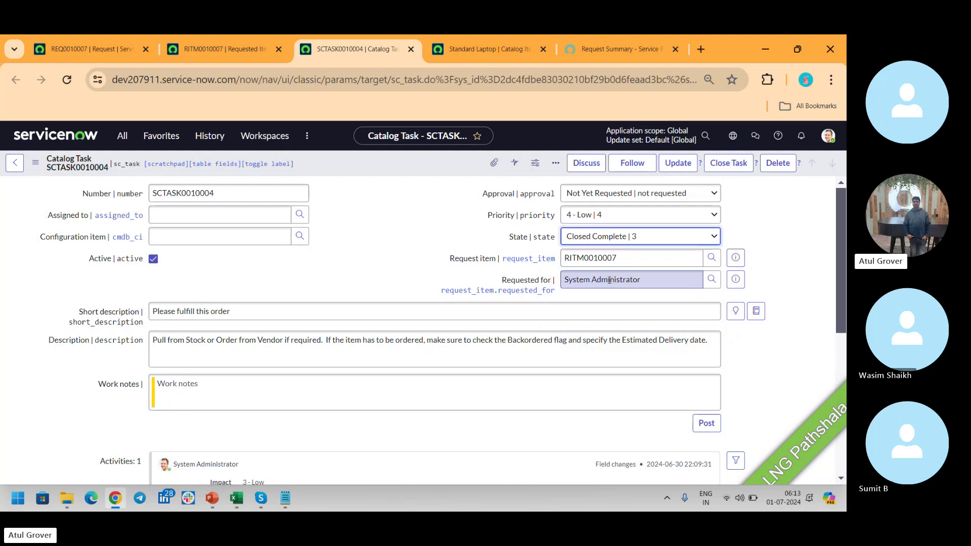
pyautogui.rightClick(400, 163)
pyautogui.click(414, 171)
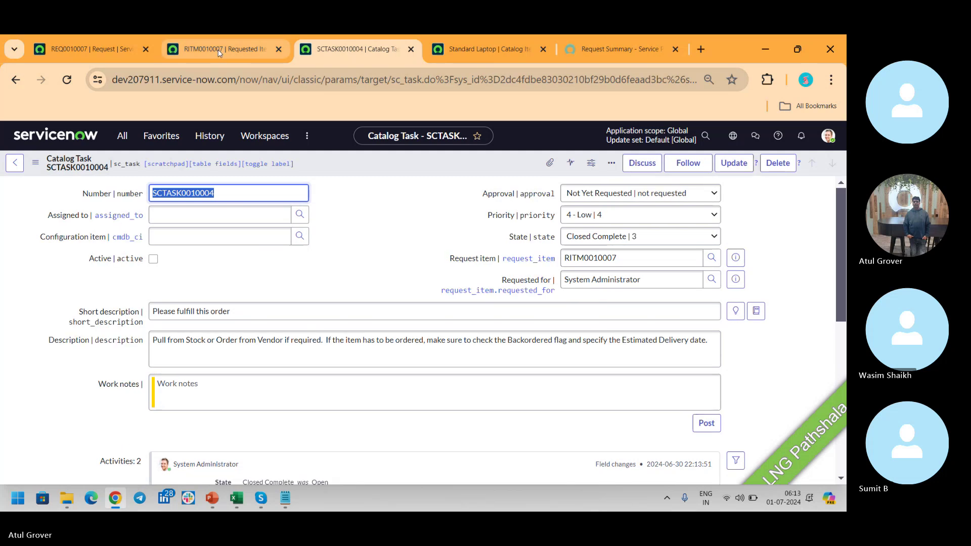
# On RITM0010007, show technical field names and open Field Services task SCTASK0010005 in a new tab.
pyautogui.click(219, 51)
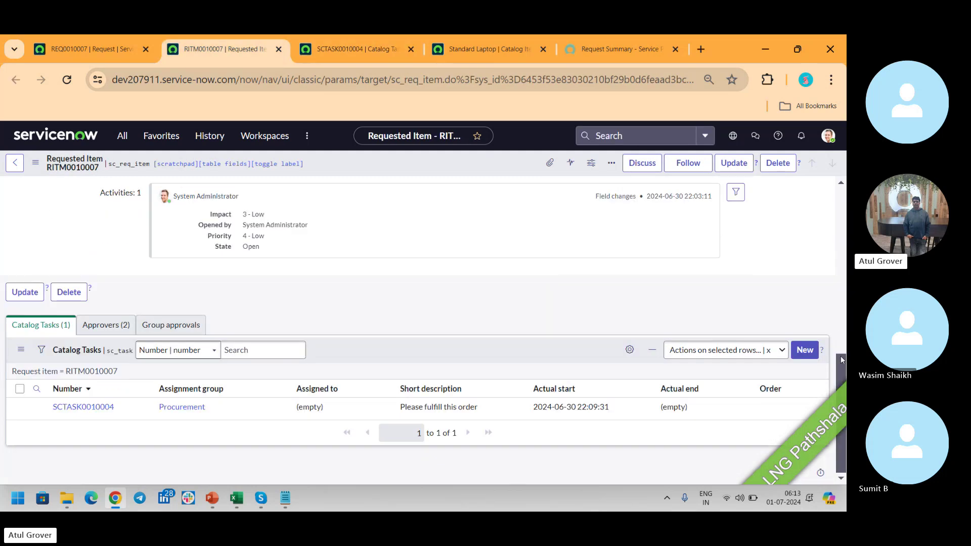
pyautogui.moveTo(841, 359); pyautogui.dragTo(842, 192)
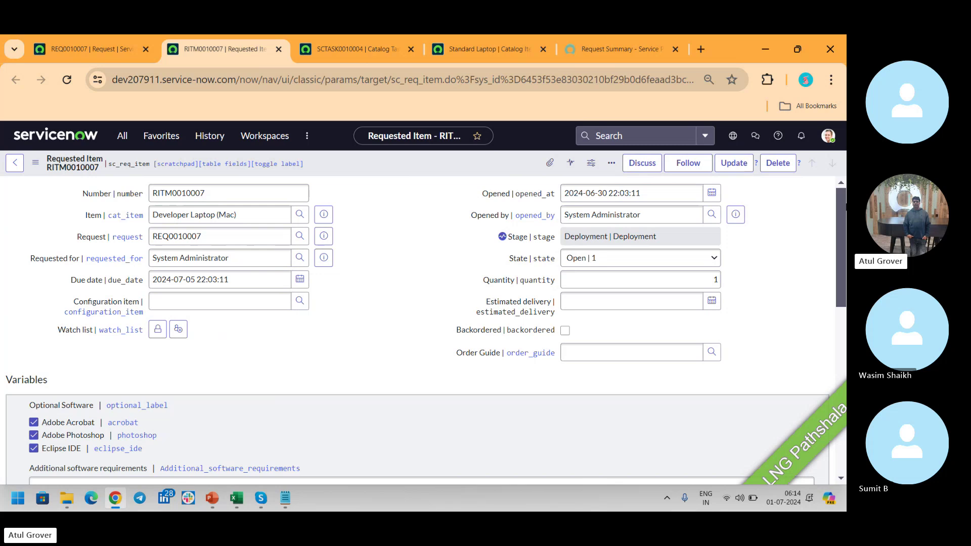
pyautogui.scroll(-15, 838, 205)
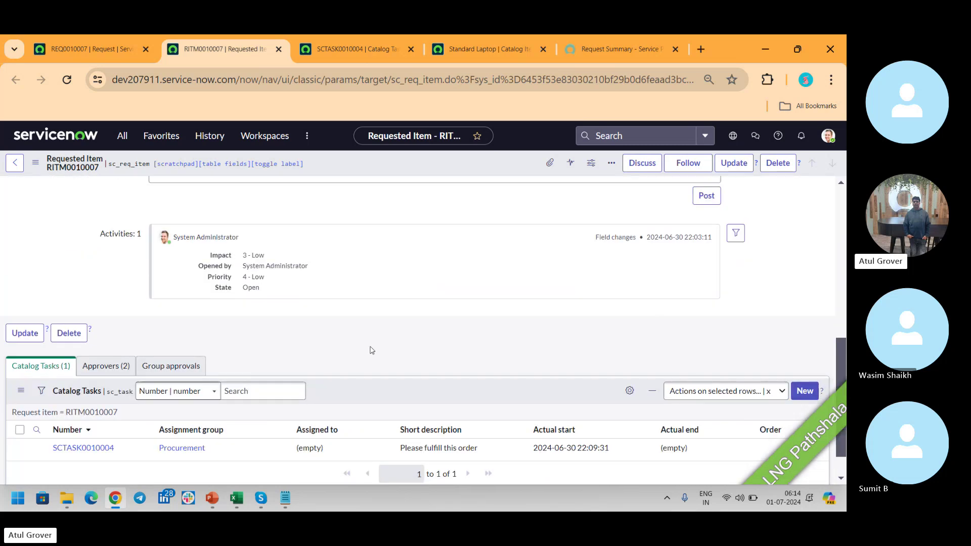
pyautogui.doubleClick(382, 386)
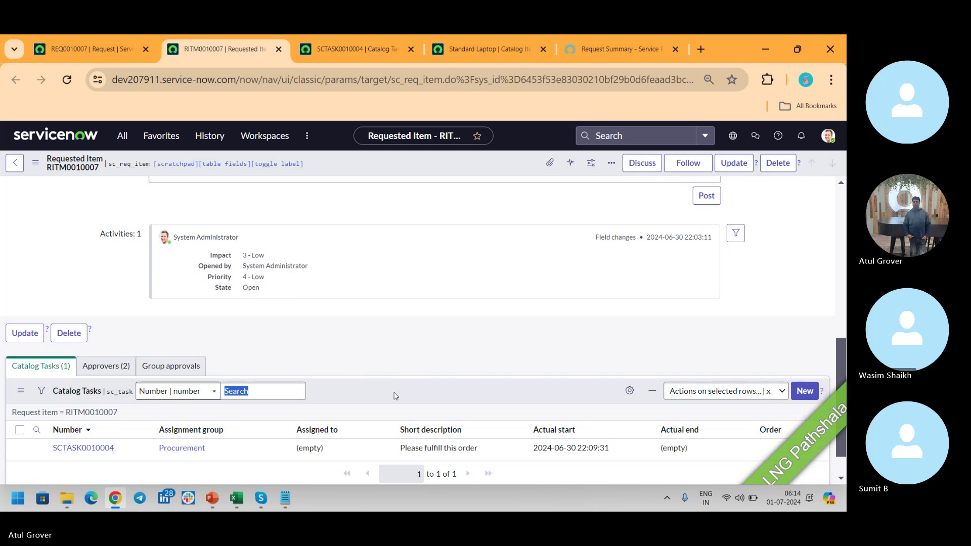
pyautogui.rightClick(396, 397)
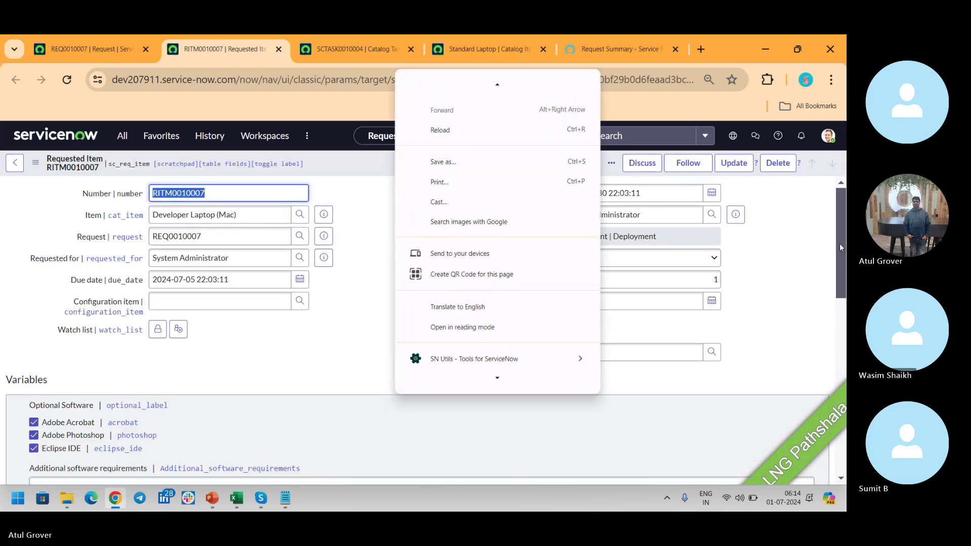
pyautogui.scroll(-1, 844, 293)
pyautogui.scroll(-10, 843, 294)
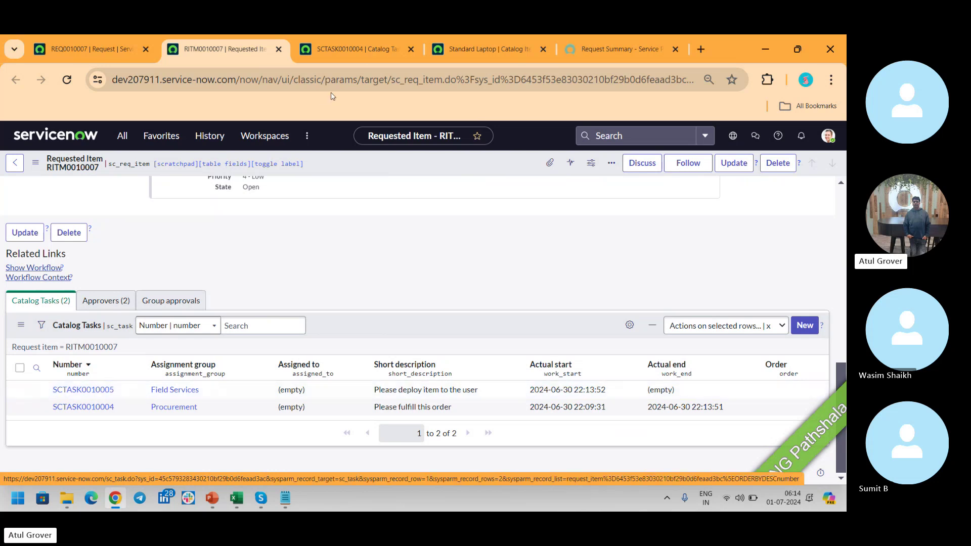
pyautogui.middleClick(93, 393)
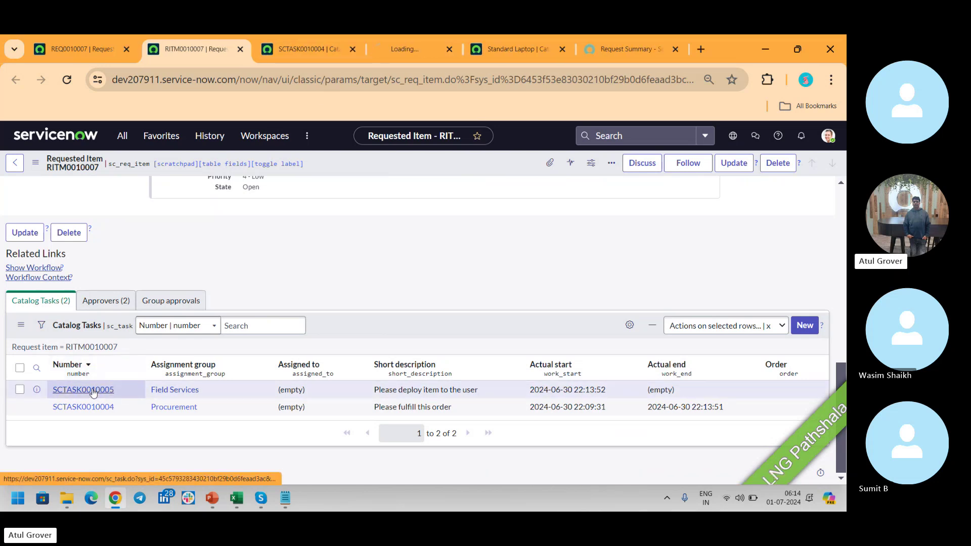
# Close the old SCTASK0010004 tab, set SCTASK0010005 to Closed Skipped and save, then return to RITM0010007.
pyautogui.click(345, 49)
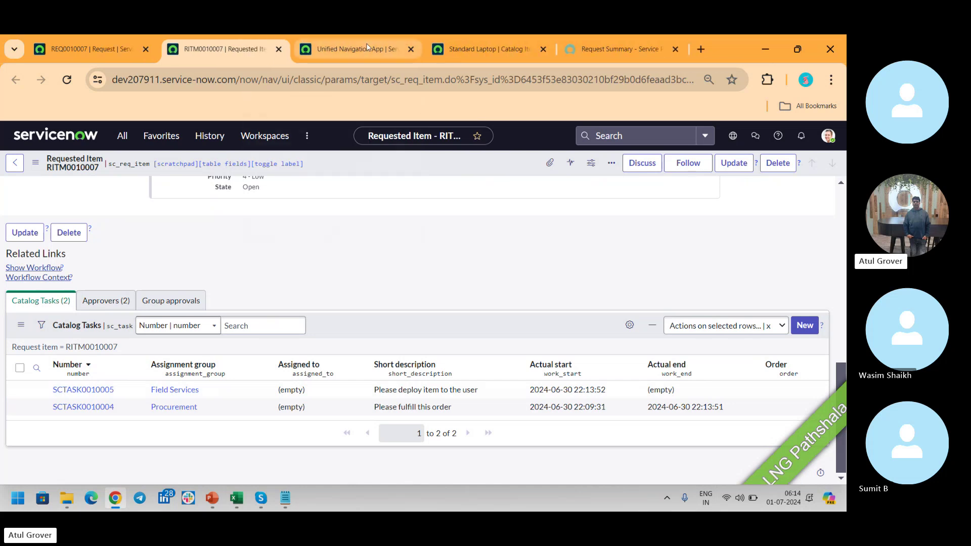
pyautogui.click(366, 51)
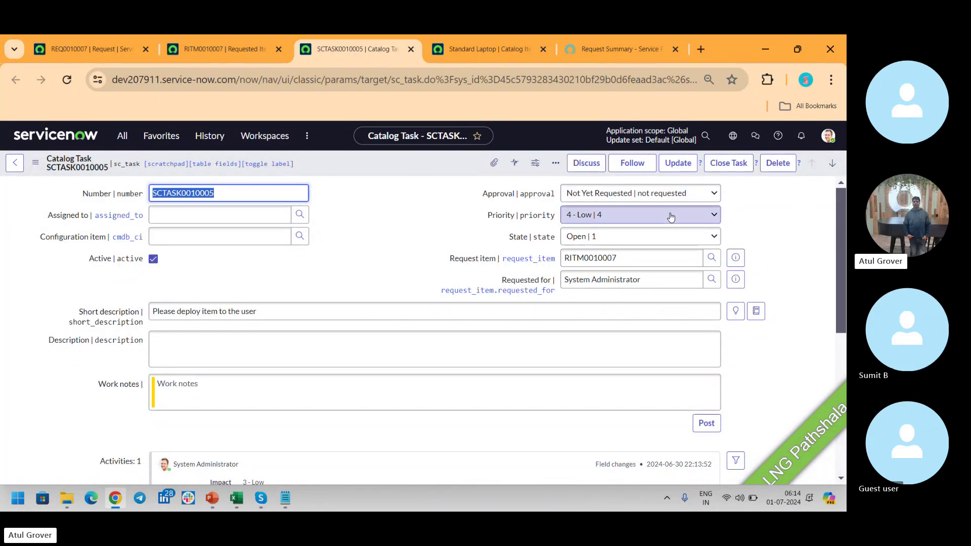
pyautogui.click(626, 236)
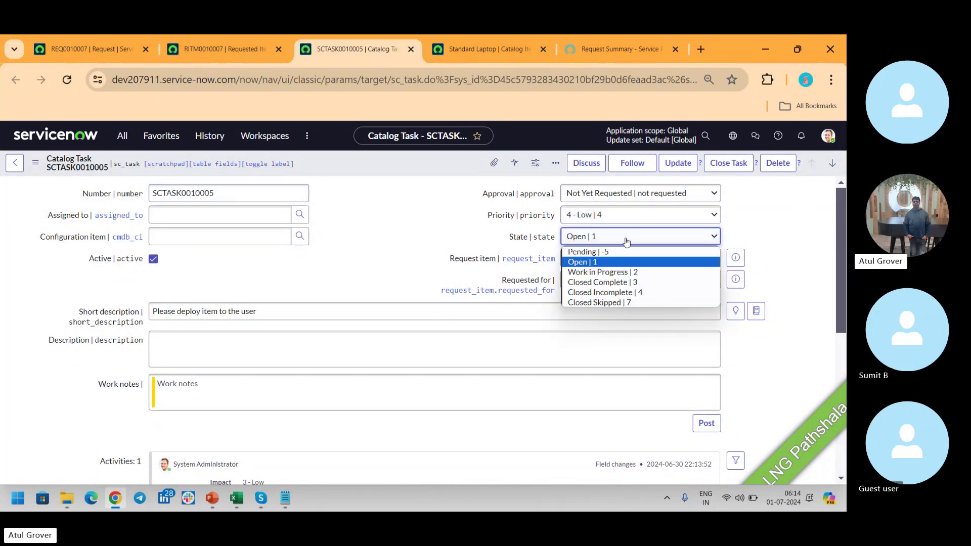
pyautogui.click(611, 303)
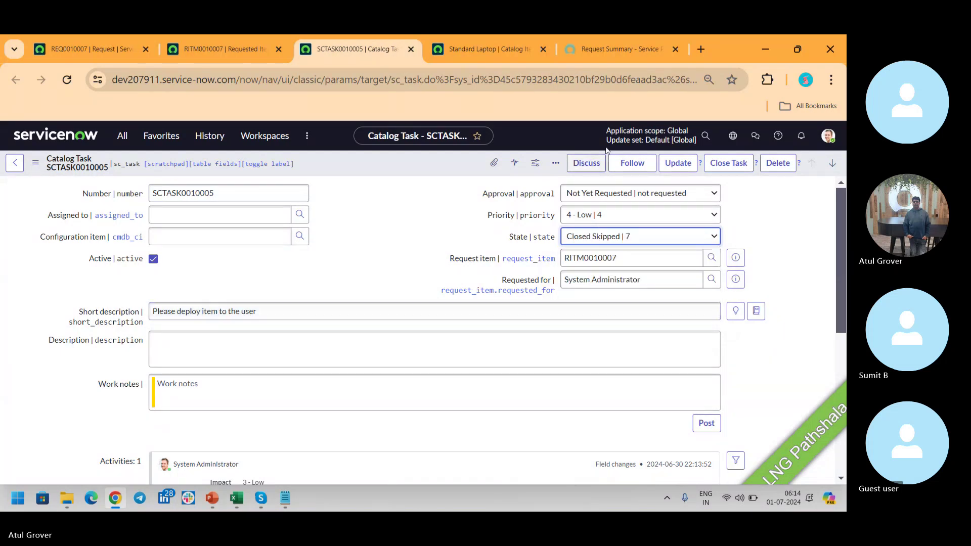
pyautogui.rightClick(428, 153)
pyautogui.click(440, 161)
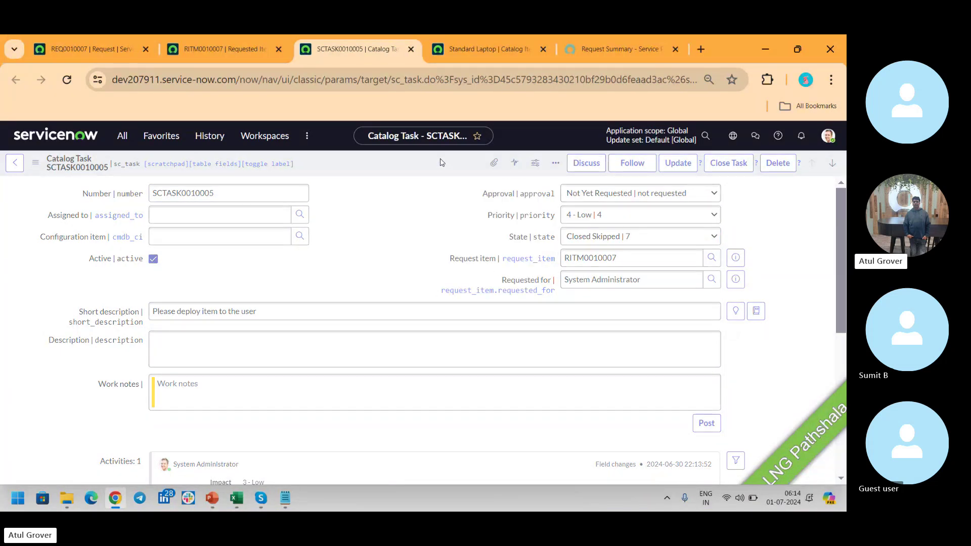
pyautogui.click(216, 47)
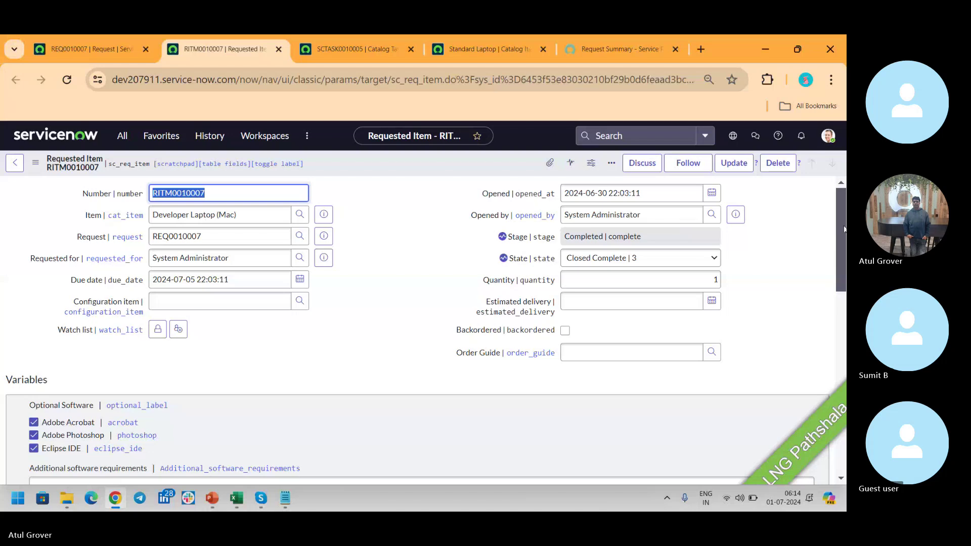
# Scroll RITM0010007 down to its Catalog Tasks list, then go back to the SCTASK0010005 tab.
pyautogui.moveTo(842, 230); pyautogui.dragTo(843, 420)
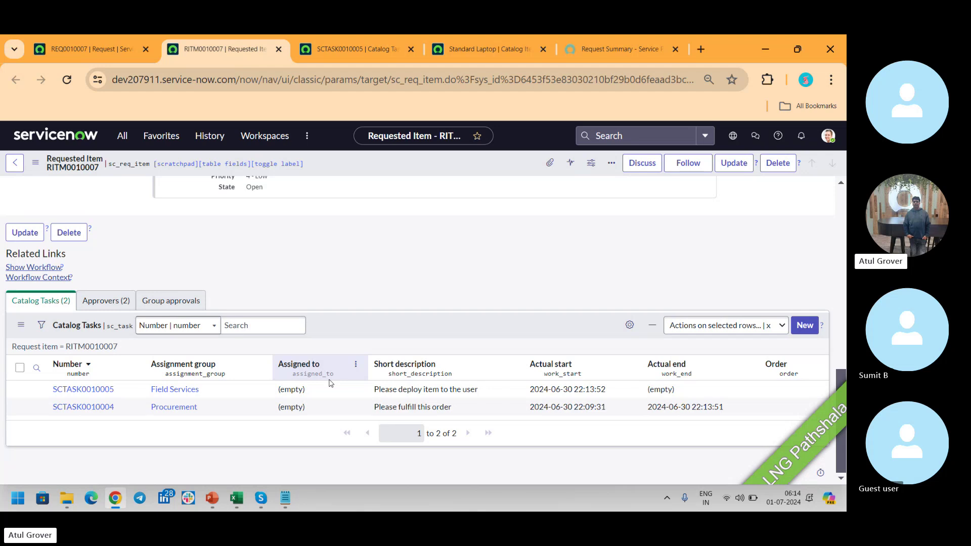
pyautogui.click(358, 49)
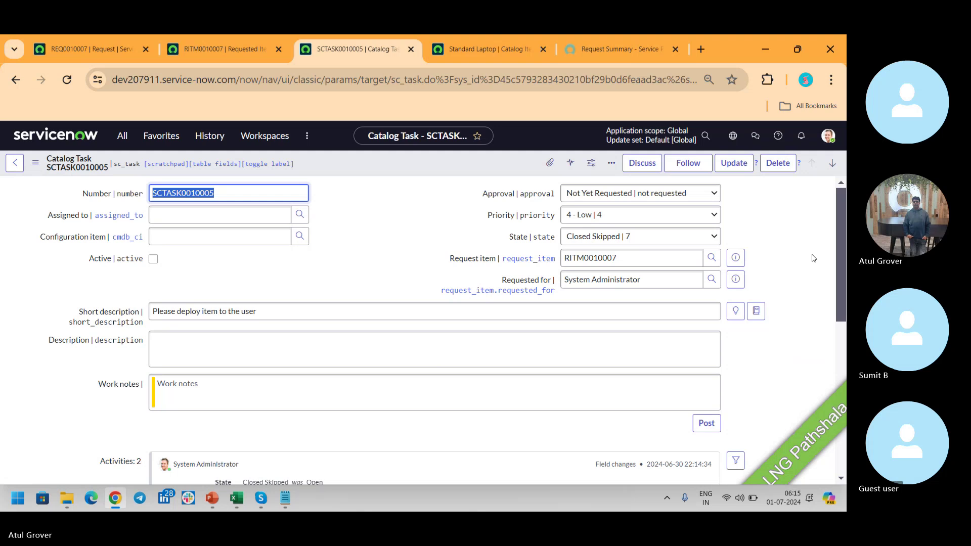
# Set SCTASK0010005's State to Closed Incomplete, save it, and return to the top of RITM0010007.
pyautogui.click(690, 238)
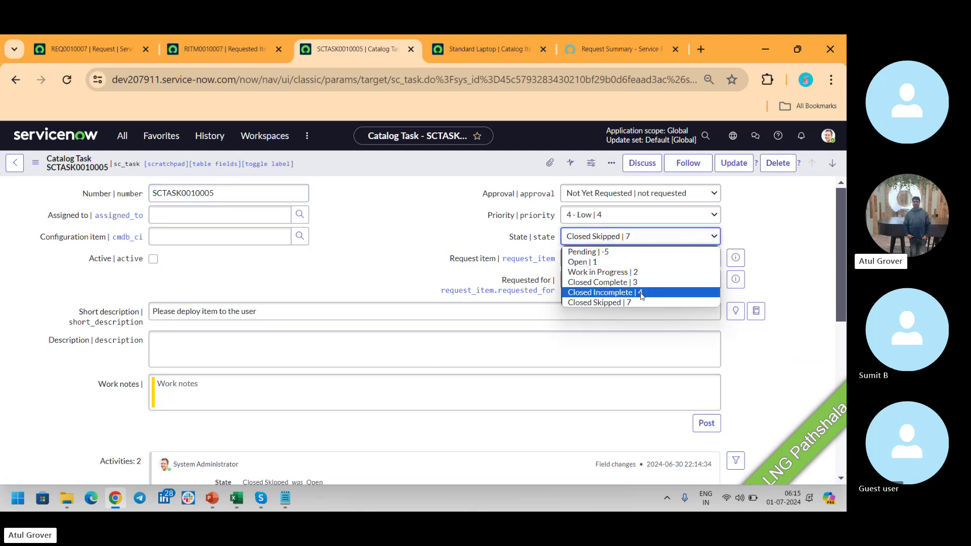
pyautogui.click(641, 292)
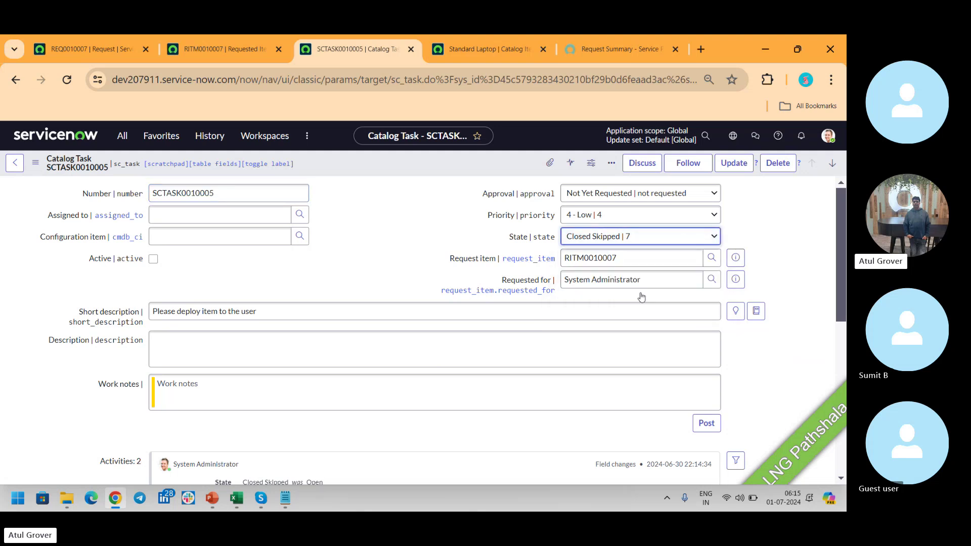
pyautogui.rightClick(489, 161)
pyautogui.click(508, 168)
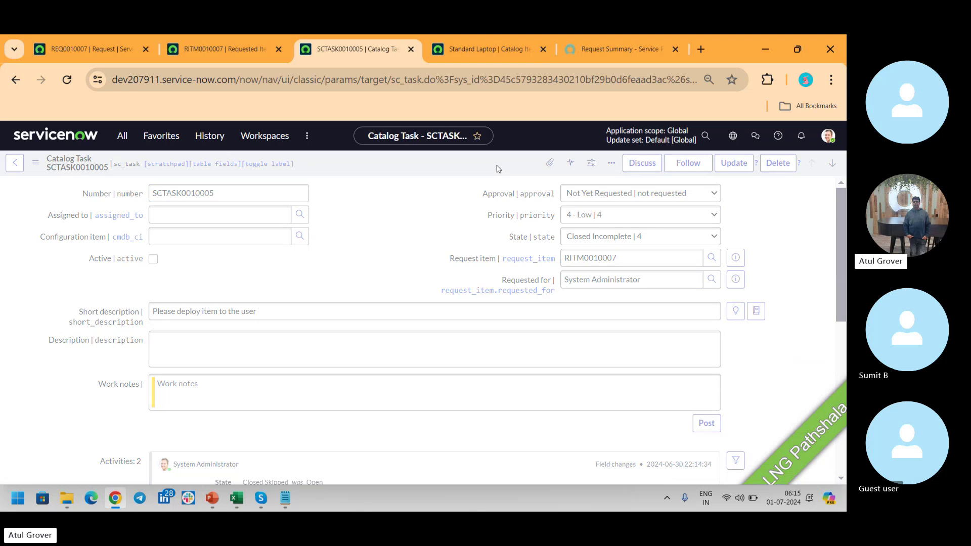
pyautogui.click(223, 50)
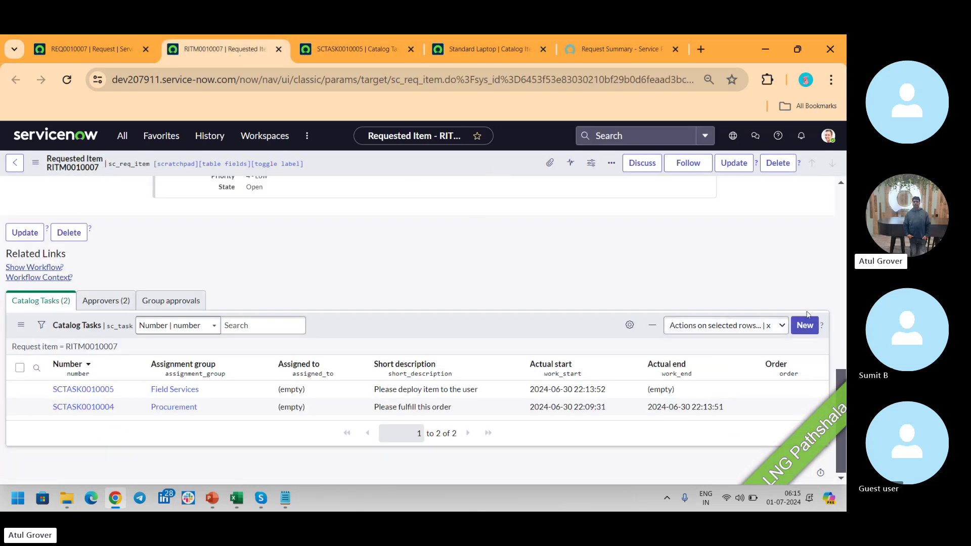
pyautogui.moveTo(841, 445); pyautogui.dragTo(846, 262)
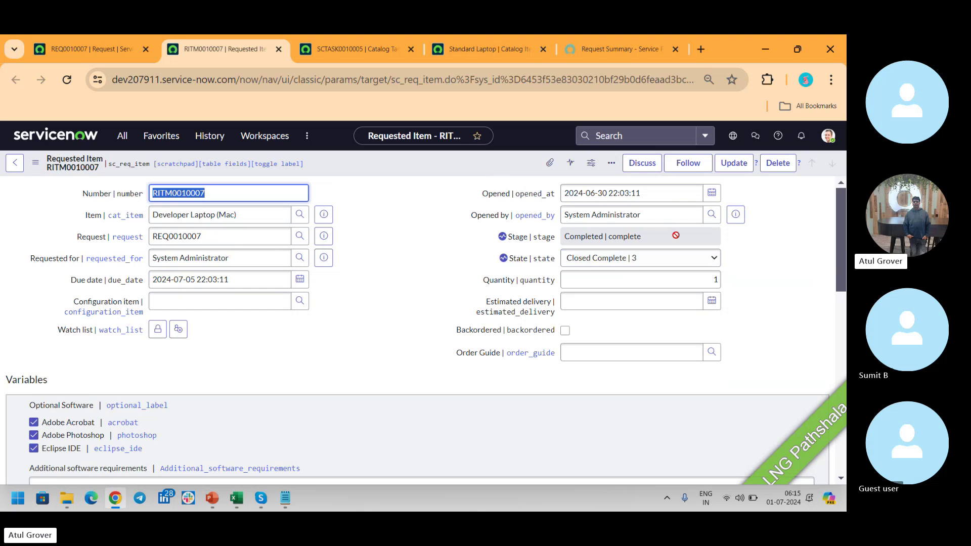
# Open the State dropdown on RITM0010007 to list its possible state values.
pyautogui.click(666, 262)
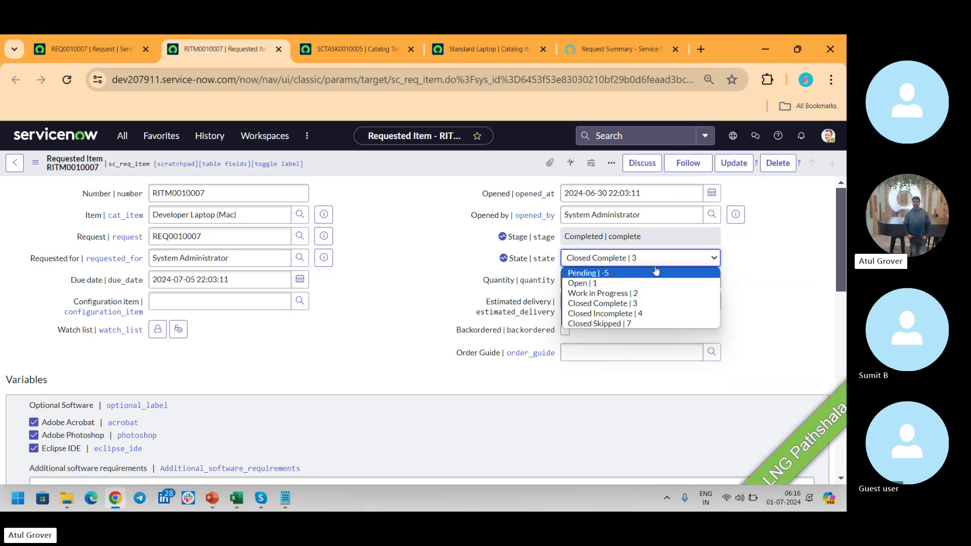
# Review the top of request REQ0010007, then bring the ITSM_Master PowerPoint deck forward.
pyautogui.click(116, 49)
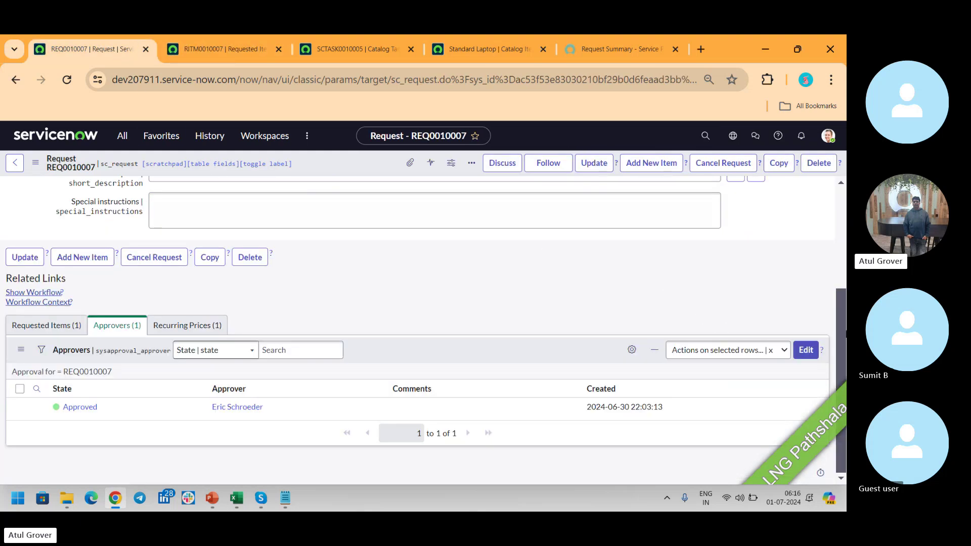
pyautogui.scroll(3, 698, 319)
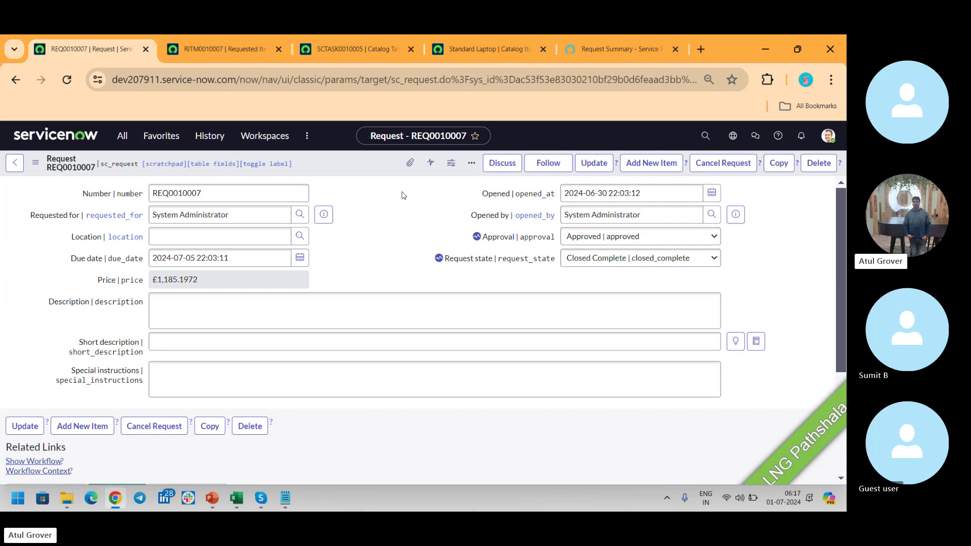
pyautogui.click(212, 497)
# Page through ITSM_Master slides 52–56 on request stages, then switch to the Skype call.
pyautogui.scroll(-1, 450, 381)
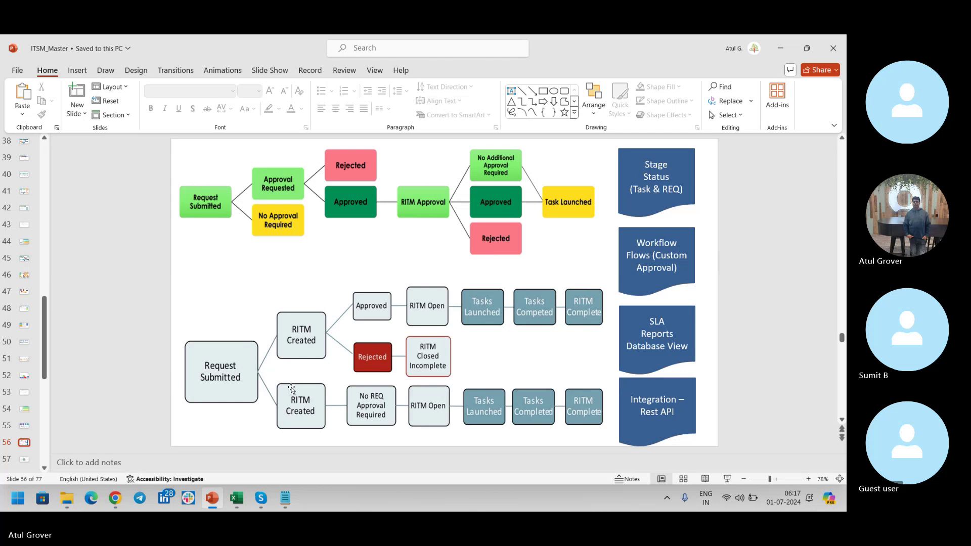
pyautogui.scroll(4, 292, 388)
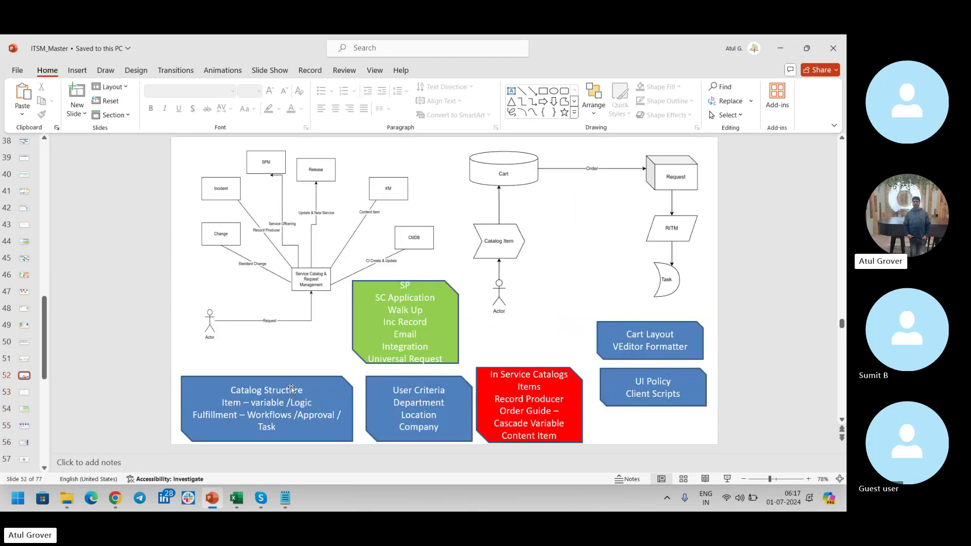
pyautogui.scroll(-1, 291, 388)
pyautogui.scroll(-2, 292, 387)
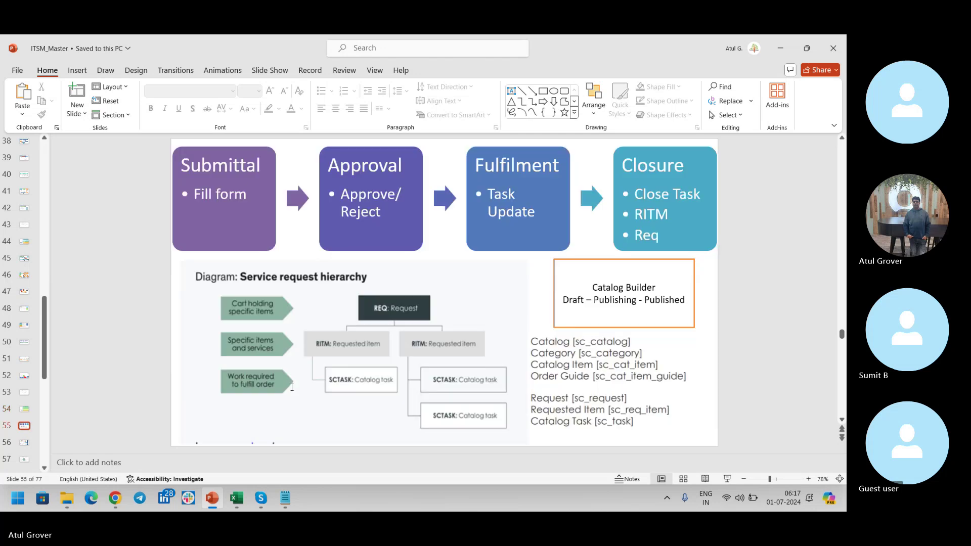
pyautogui.hotkey('alt', 'Tab')
pyautogui.hotkey('alt', 'Tab')
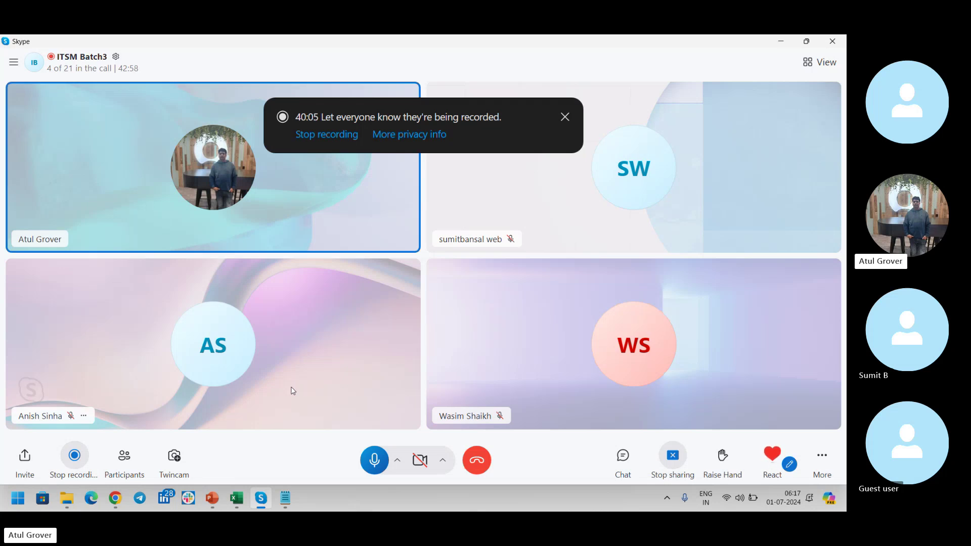
# Switch from the Skype call back to request REQ0010007 in Chrome.
pyautogui.hotkey('alt', 'Tab')
pyautogui.press('Tab')
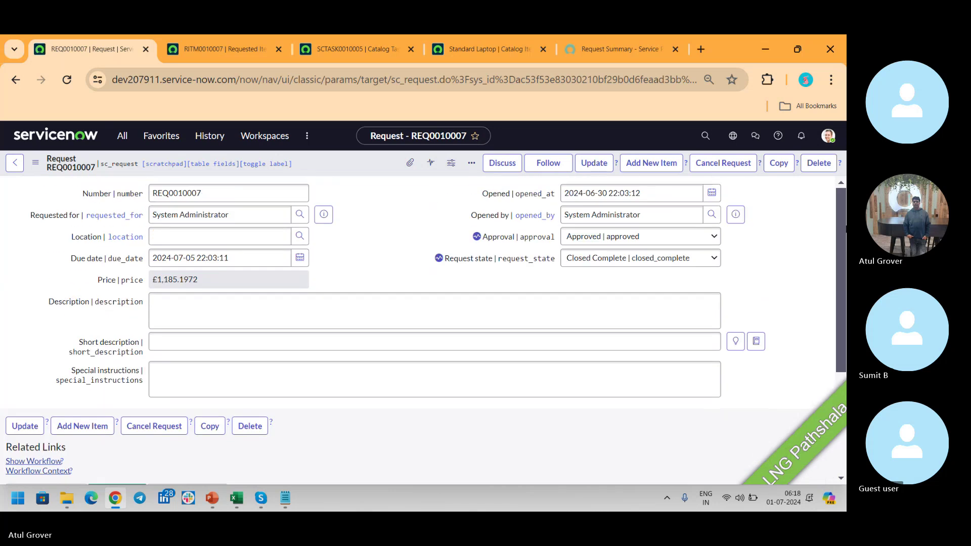
# Filter the All menu for 'workflow edi' and launch Workflow Editor in a new tab.
pyautogui.moveTo(842, 234); pyautogui.dragTo(845, 248)
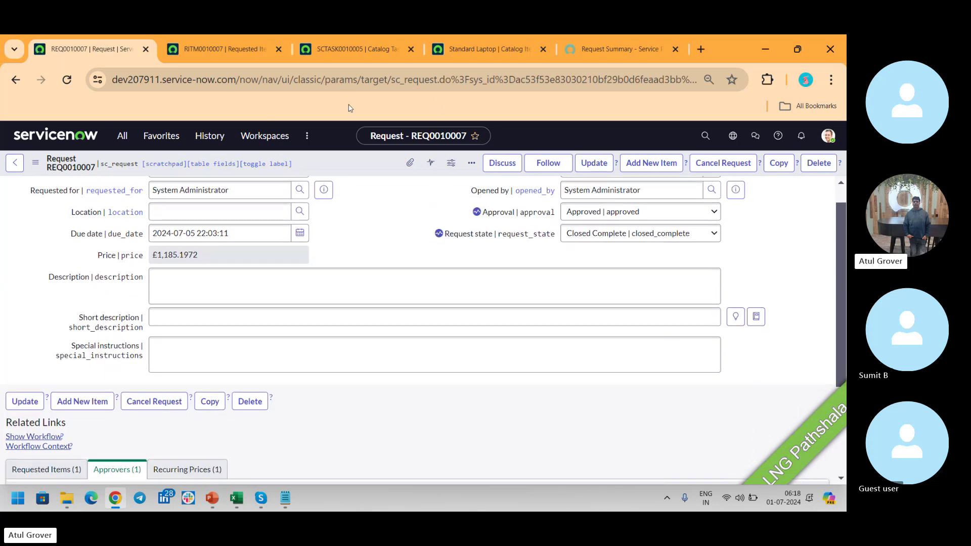
pyautogui.click(116, 143)
pyautogui.write('workf')
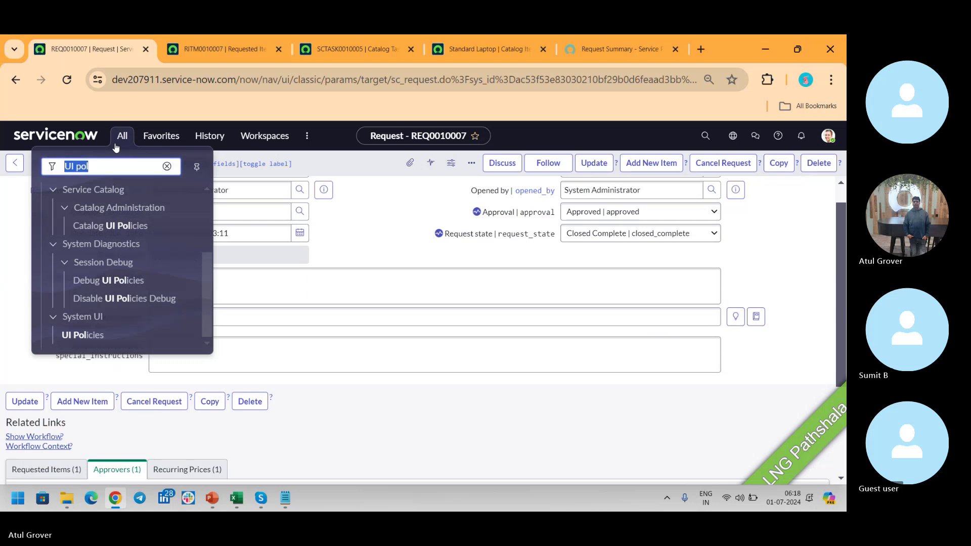
pyautogui.write('low ')
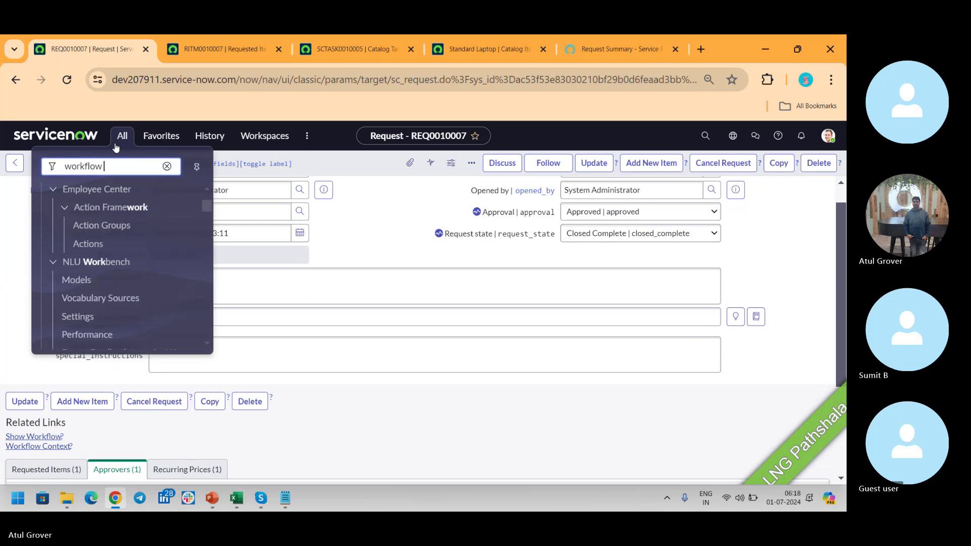
pyautogui.write('edi')
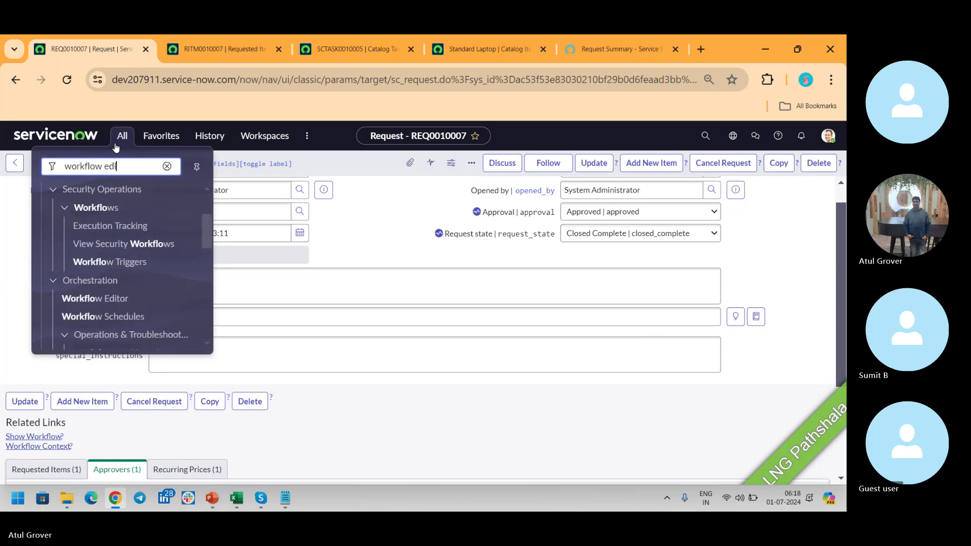
pyautogui.click(100, 343)
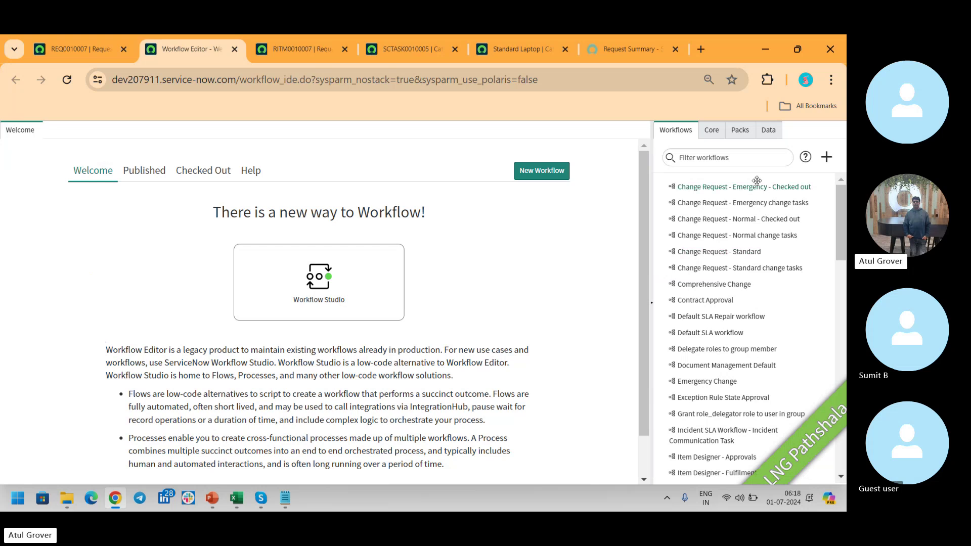
# Filter workflows by 'ser' and open the Service Catalog Request workflow.
pyautogui.click(746, 158)
pyautogui.write('serc')
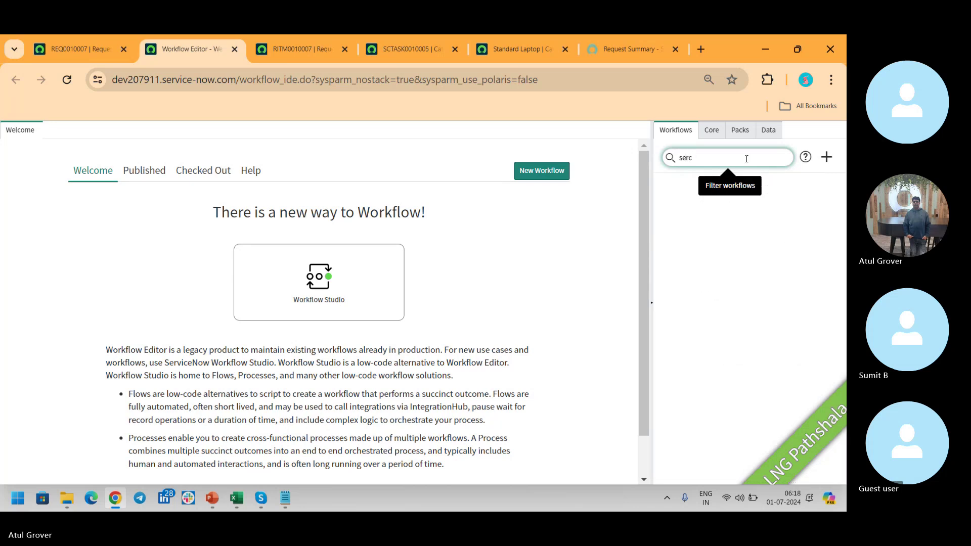
pyautogui.press('BackSpace')
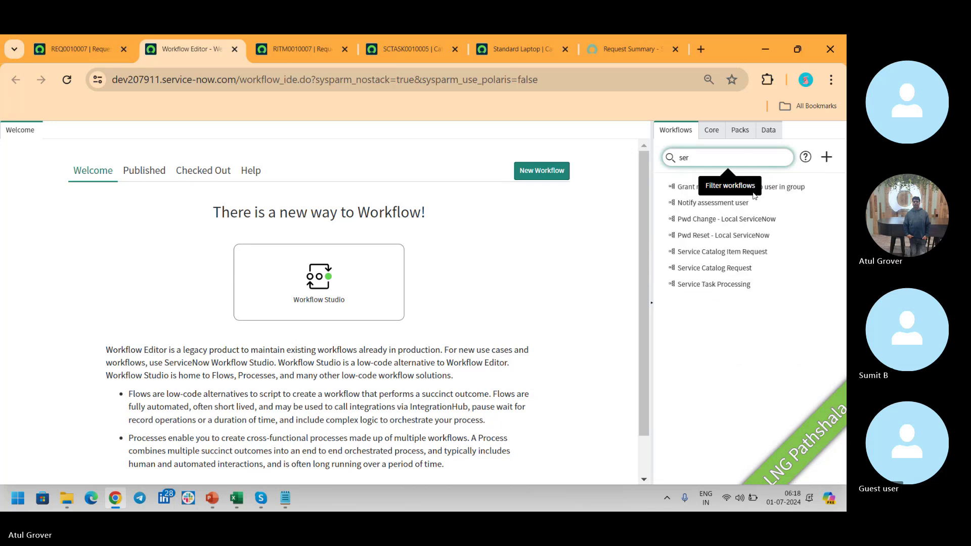
pyautogui.click(723, 269)
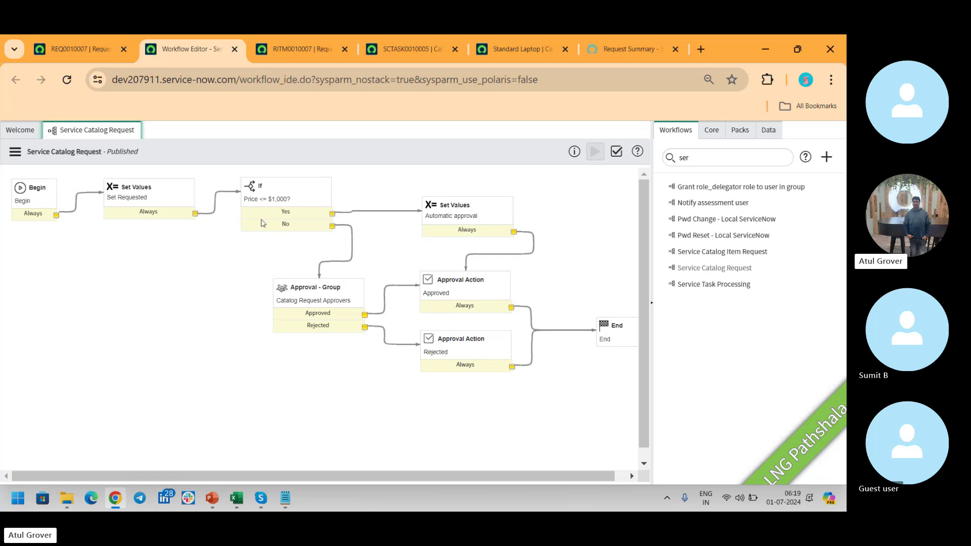
# View the REQ0010007 request summary, then return to the Service Catalog Request workflow.
pyautogui.click(505, 47)
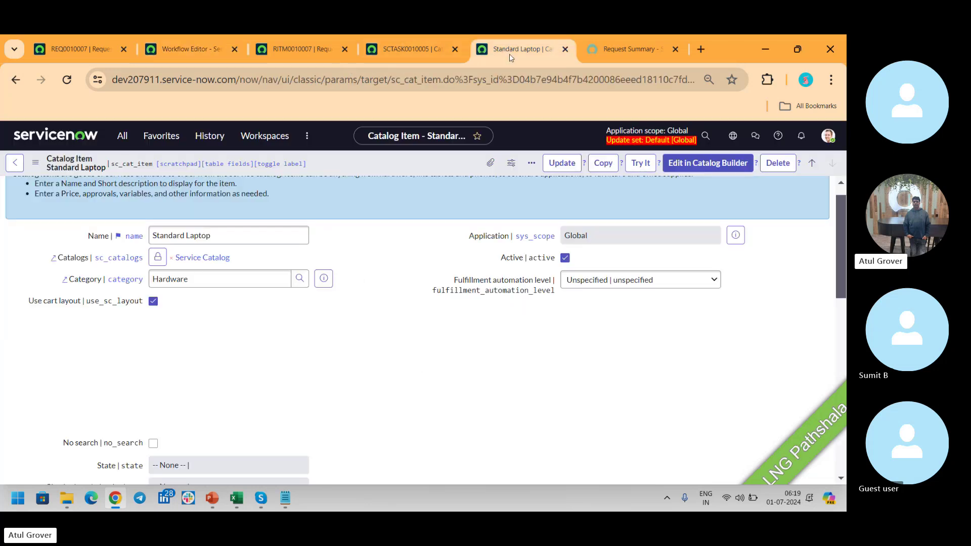
pyautogui.click(643, 54)
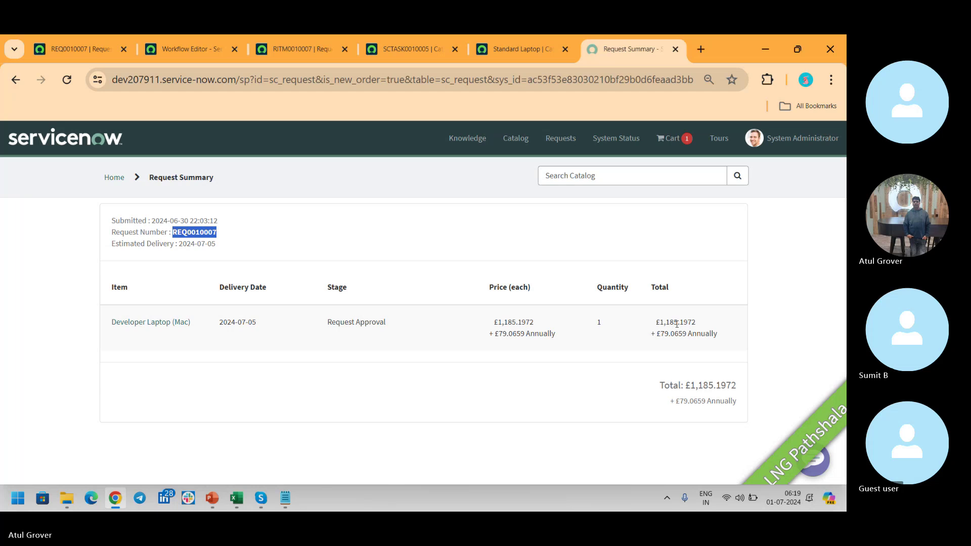
pyautogui.click(212, 56)
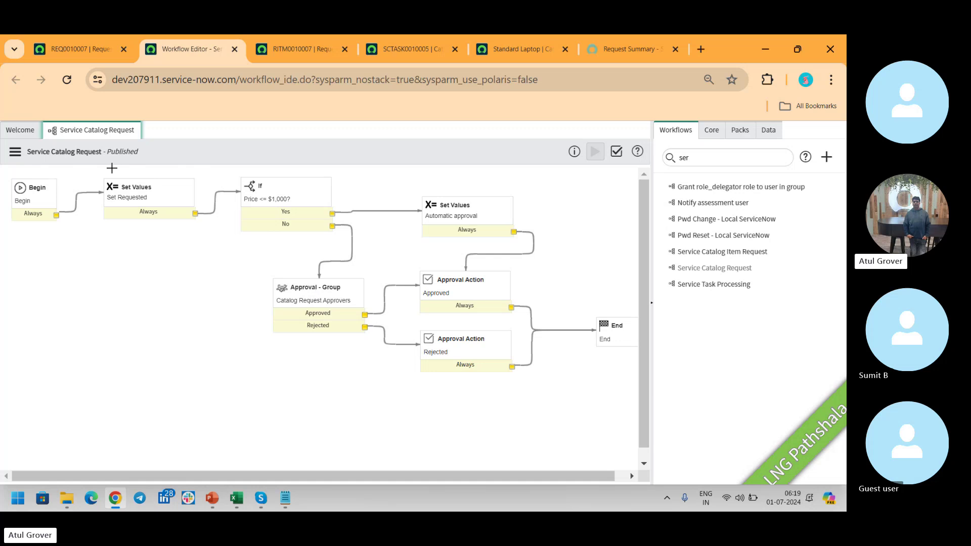
# Check out the Service Catalog Request workflow and inspect the Approval - Group activity's Catalog Request Approvers settings.
pyautogui.click(15, 151)
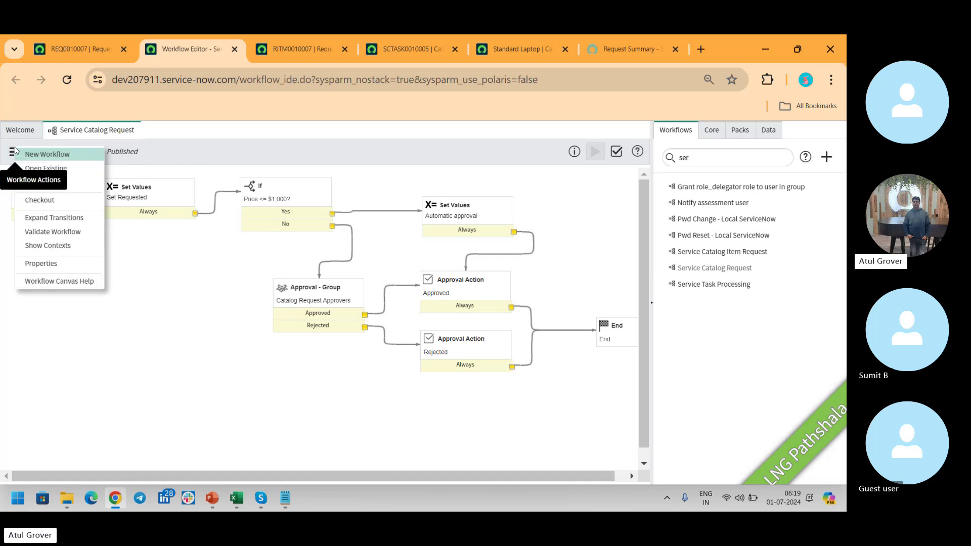
pyautogui.click(40, 200)
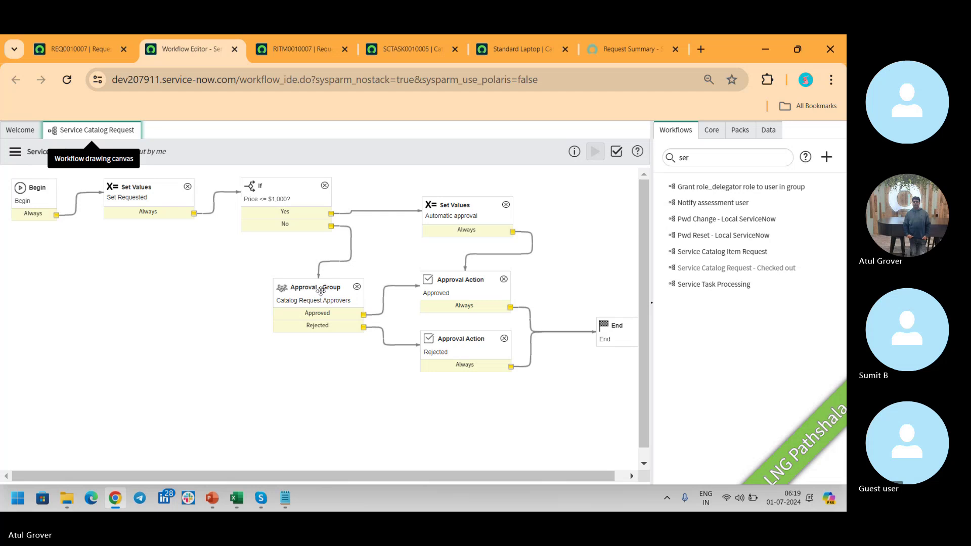
pyautogui.click(321, 294)
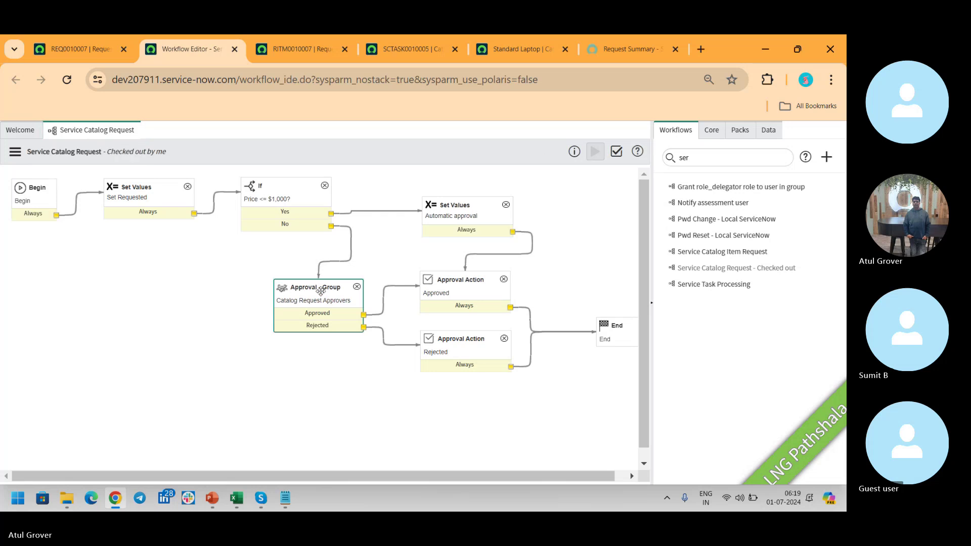
pyautogui.doubleClick(320, 291)
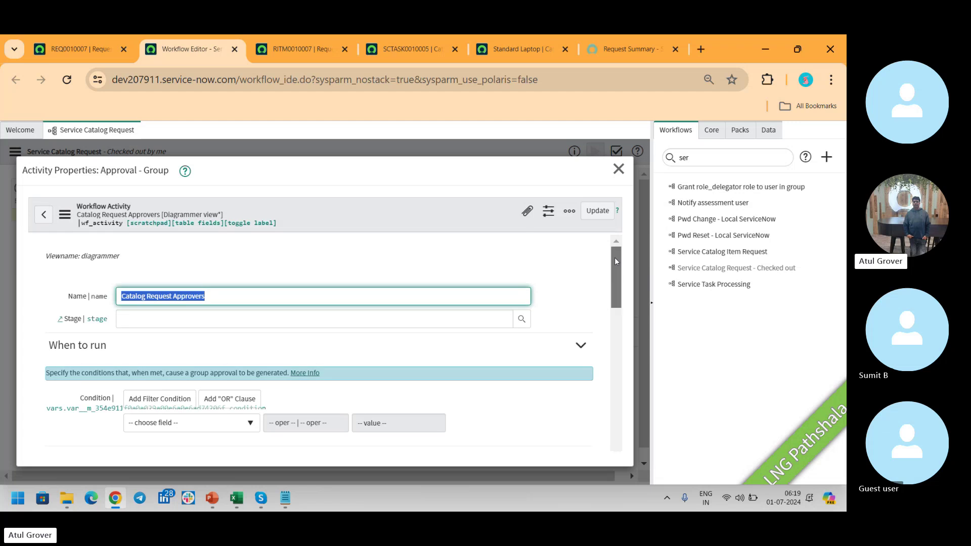
pyautogui.moveTo(614, 266); pyautogui.dragTo(627, 322)
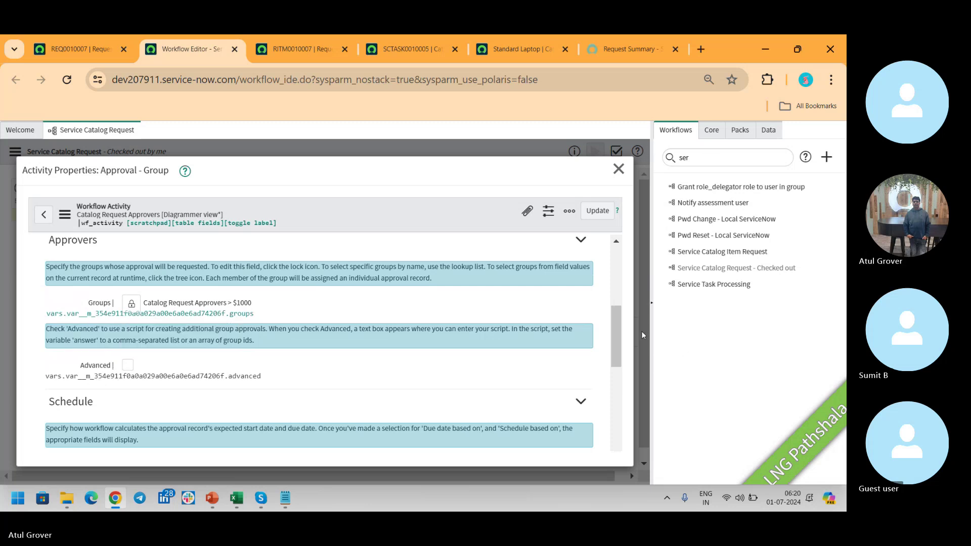
pyautogui.moveTo(617, 319)
pyautogui.mouseDown()
pyautogui.moveTo(612, 416)
pyautogui.moveTo(612, 321)
pyautogui.mouseUp()
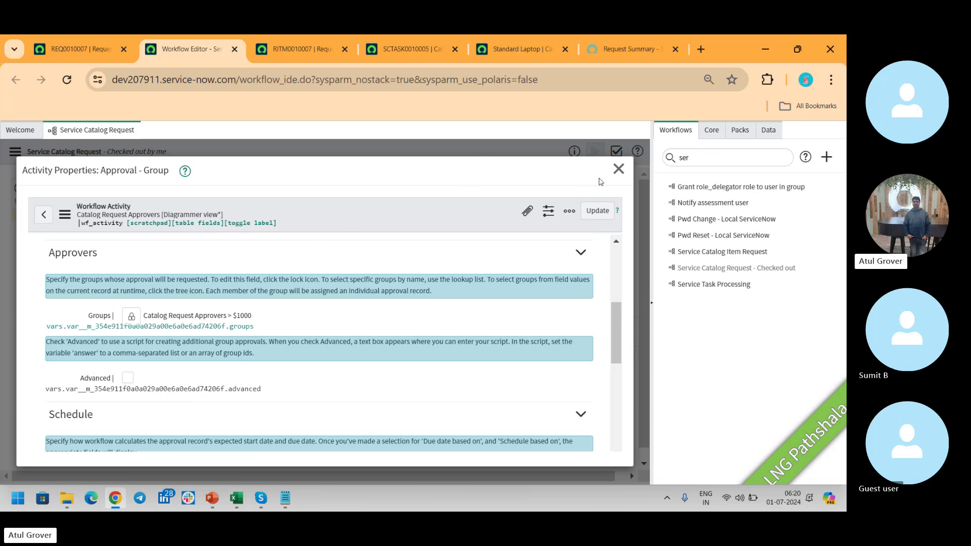
pyautogui.click(619, 169)
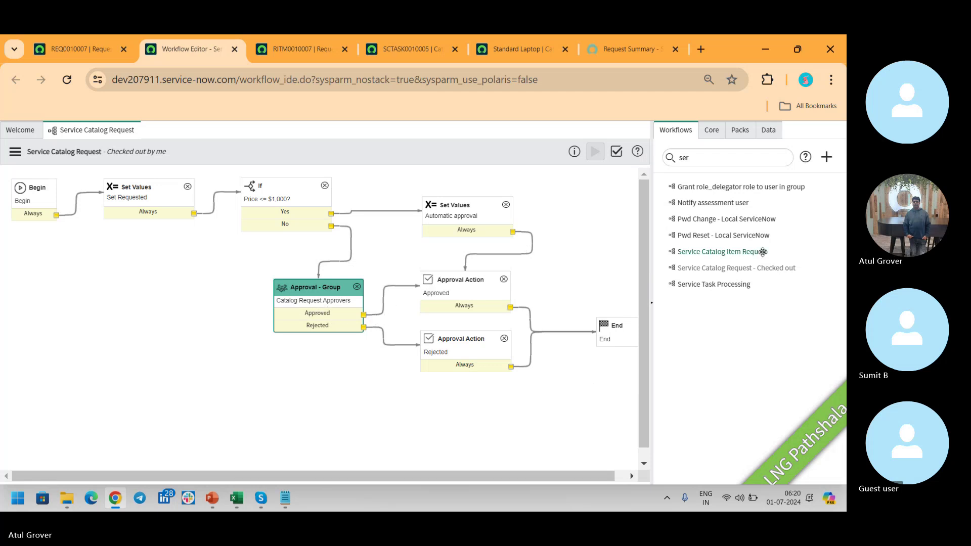
# Open the Service Catalog Item Request workflow with its Dept. Head and CIO approvals.
pyautogui.click(725, 255)
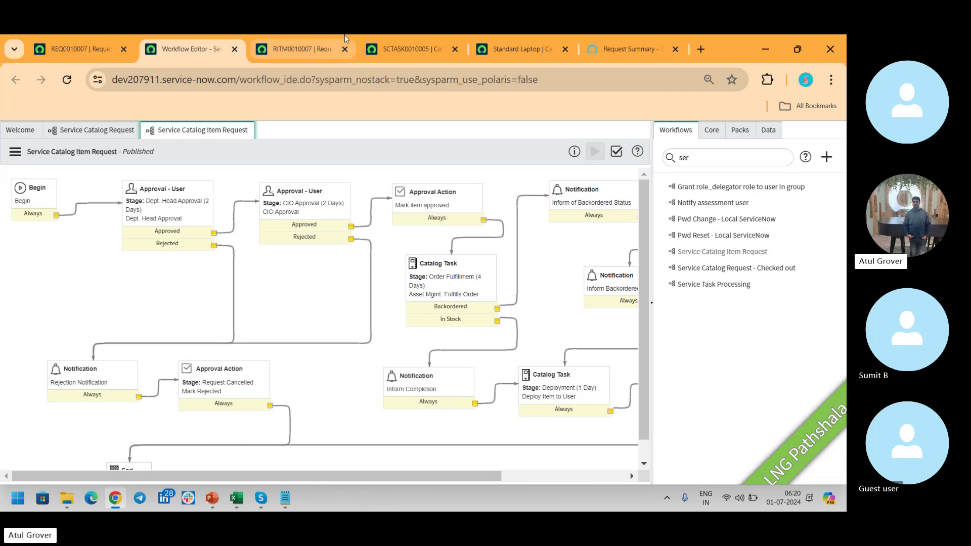
# Compare REQ0010007 with the item workflow, then return to RITM0010007 at Stage Completed.
pyautogui.click(93, 50)
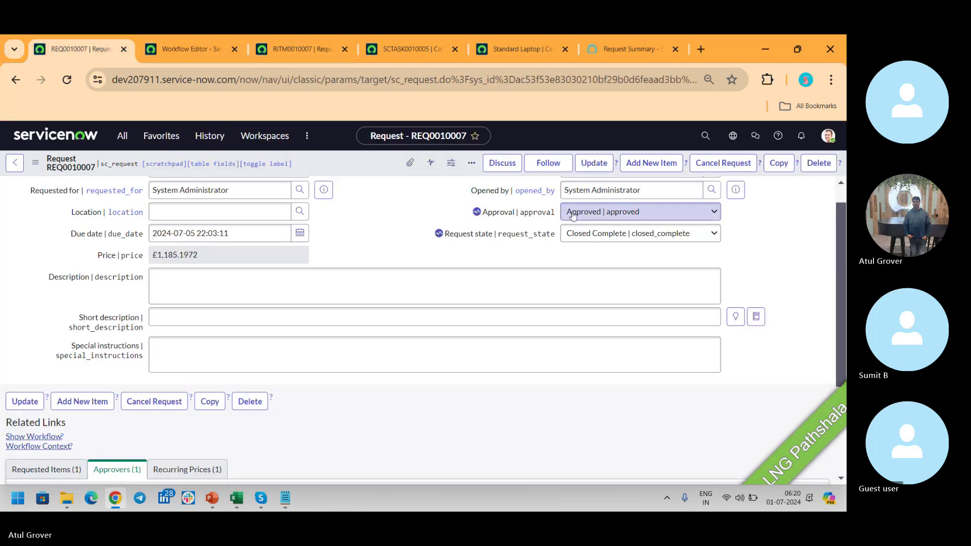
pyautogui.click(199, 49)
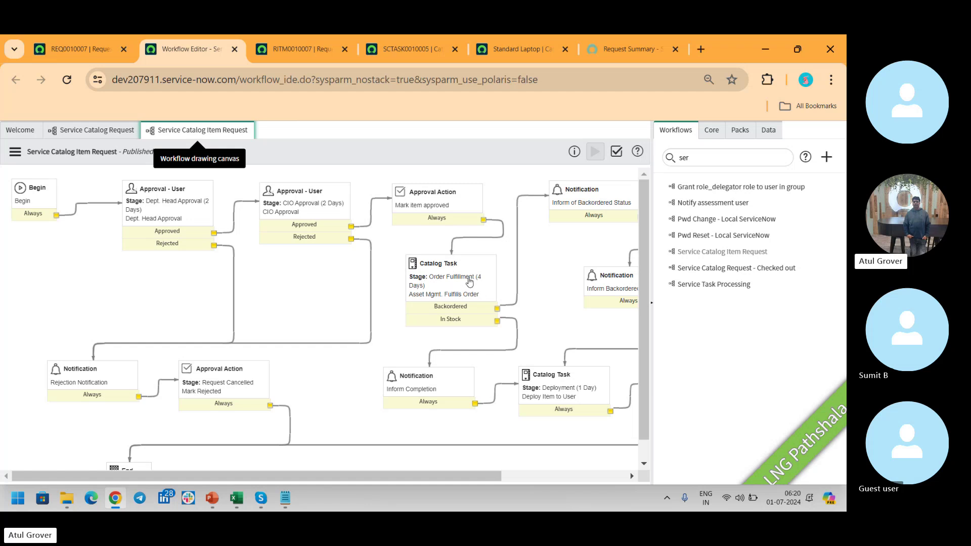
pyautogui.click(292, 52)
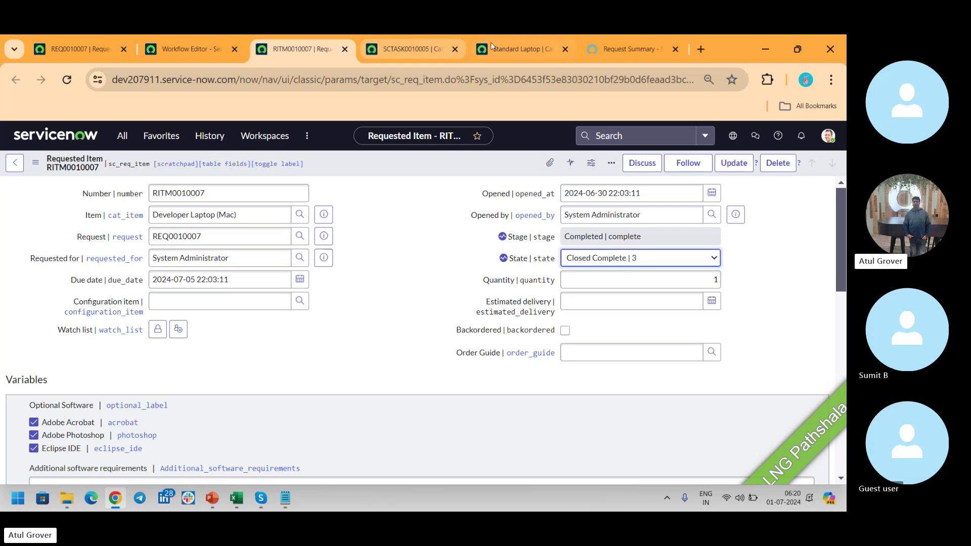
# Compare the full legacy Service Catalog Item Request workflow diagram with requested item RITM0010007.
pyautogui.click(243, 50)
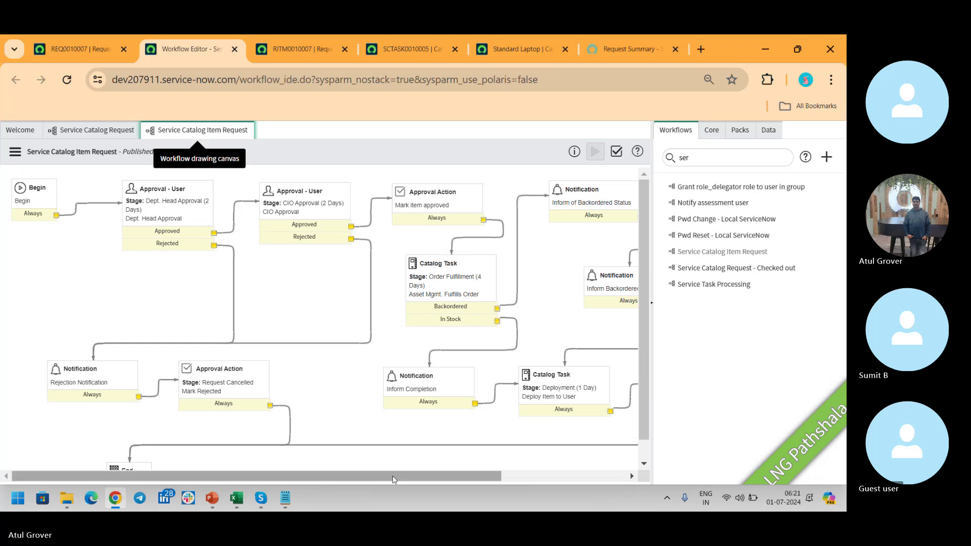
pyautogui.click(651, 305)
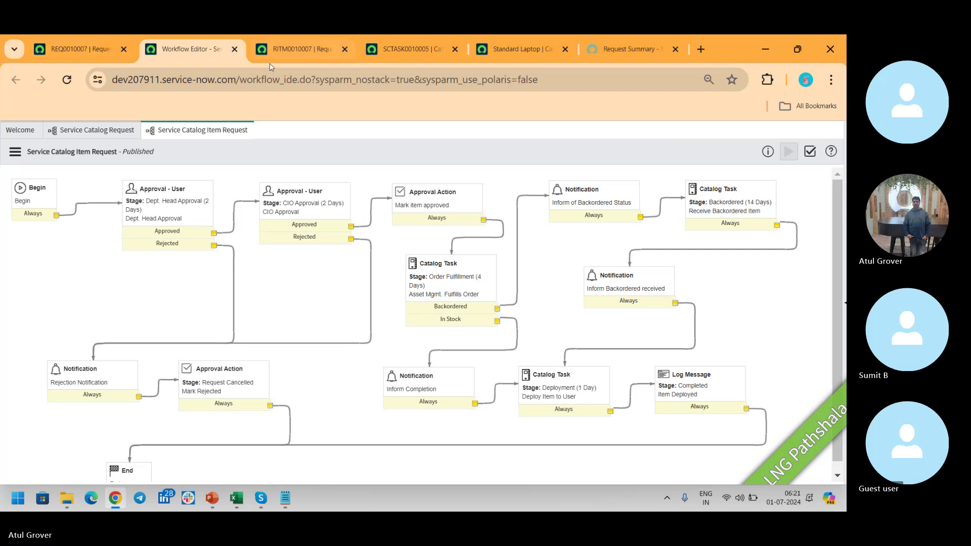
pyautogui.click(298, 49)
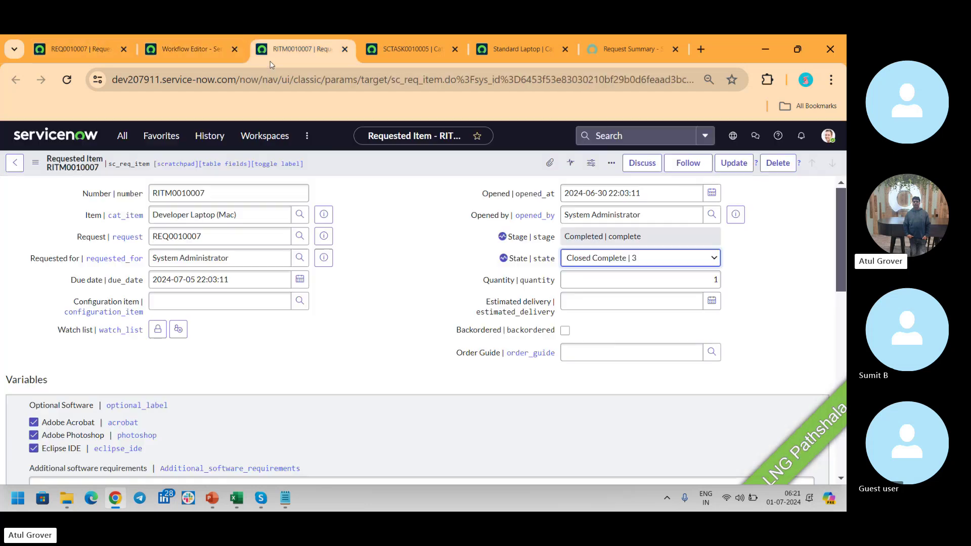
pyautogui.click(192, 46)
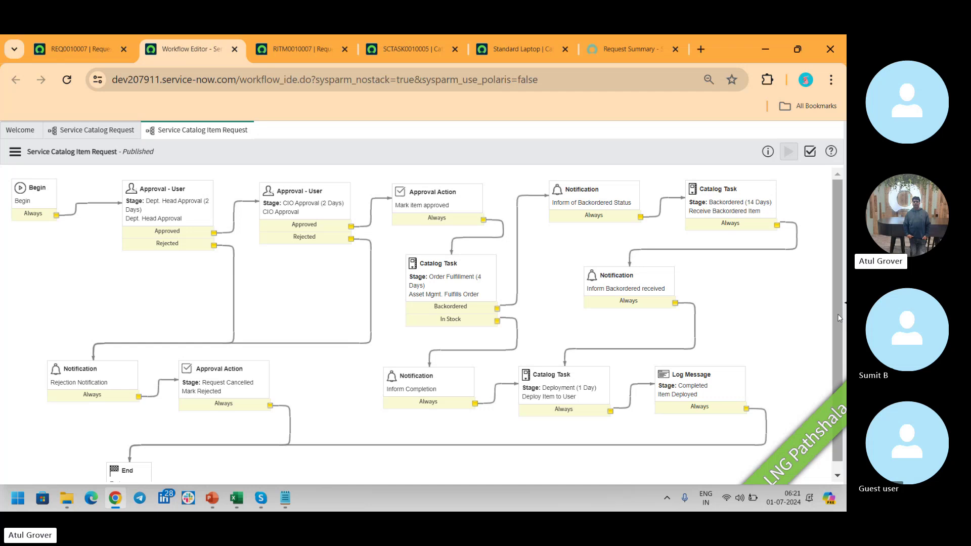
pyautogui.moveTo(838, 384); pyautogui.dragTo(839, 393)
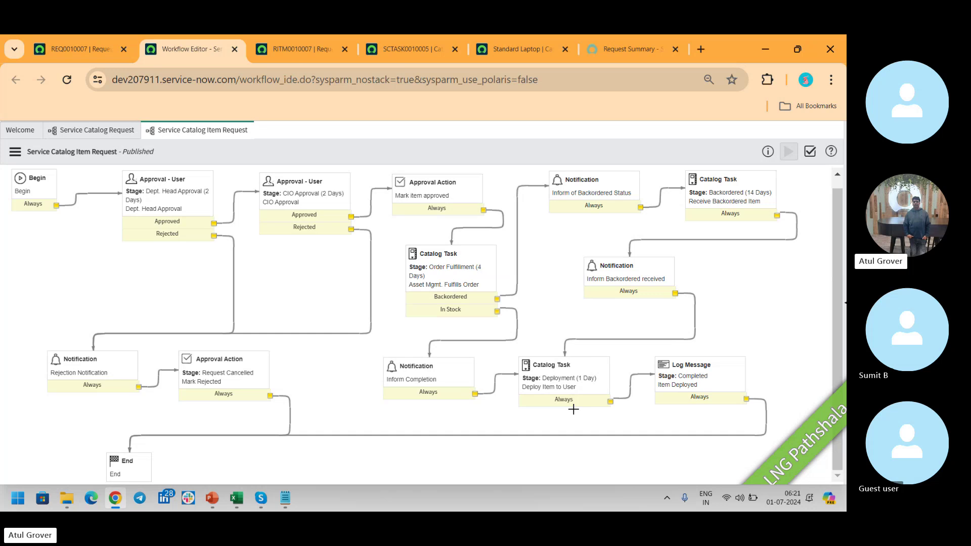
# Check the Skype call, then return to request REQ0010007.
pyautogui.hotkey('alt', 'Tab')
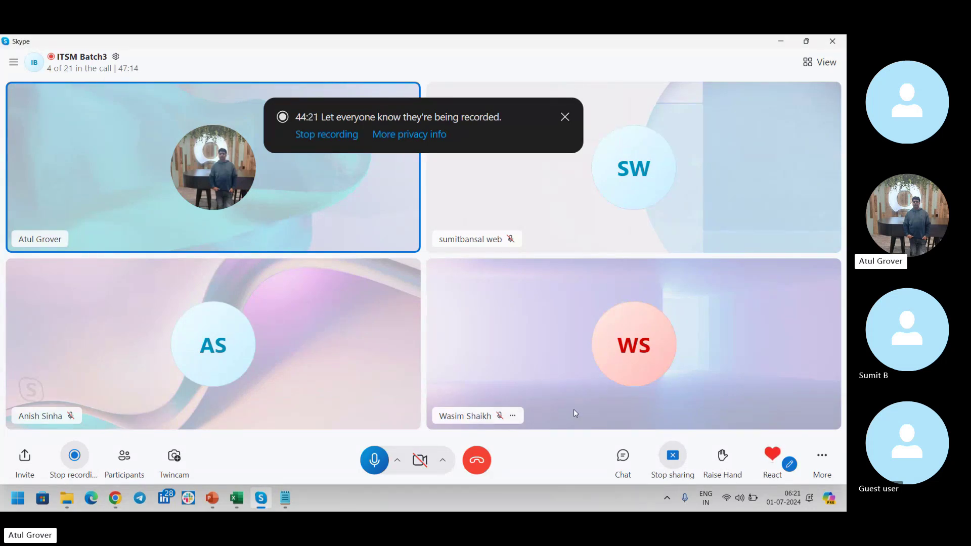
pyautogui.hotkey('alt', 'Tab')
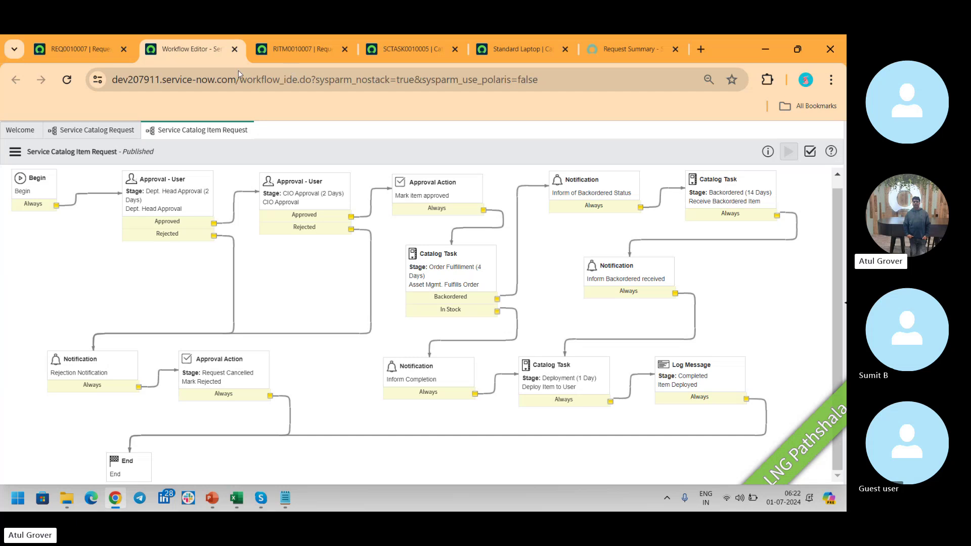
pyautogui.click(81, 49)
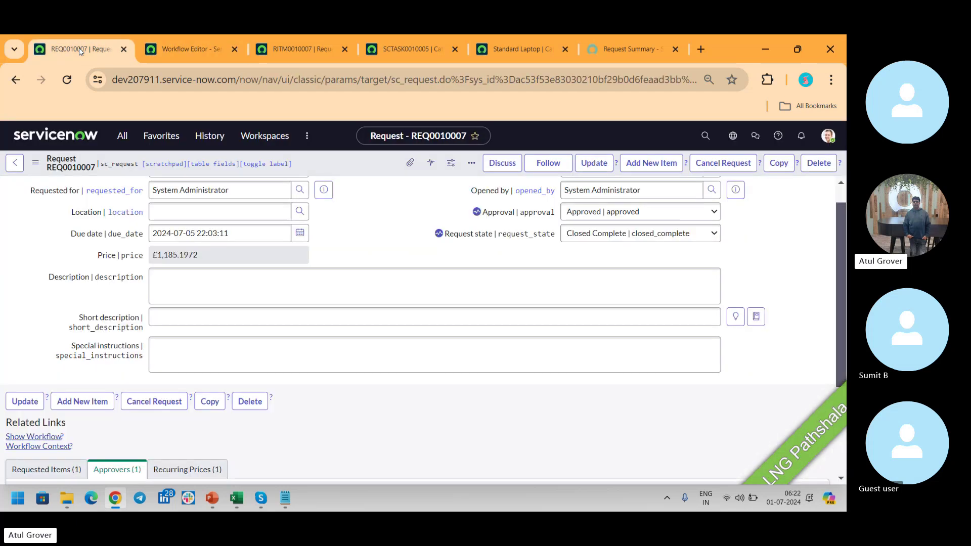
# Search 'flow des' in the All navigator and open Flow Designer.
pyautogui.click(120, 136)
pyautogui.write('flow des')
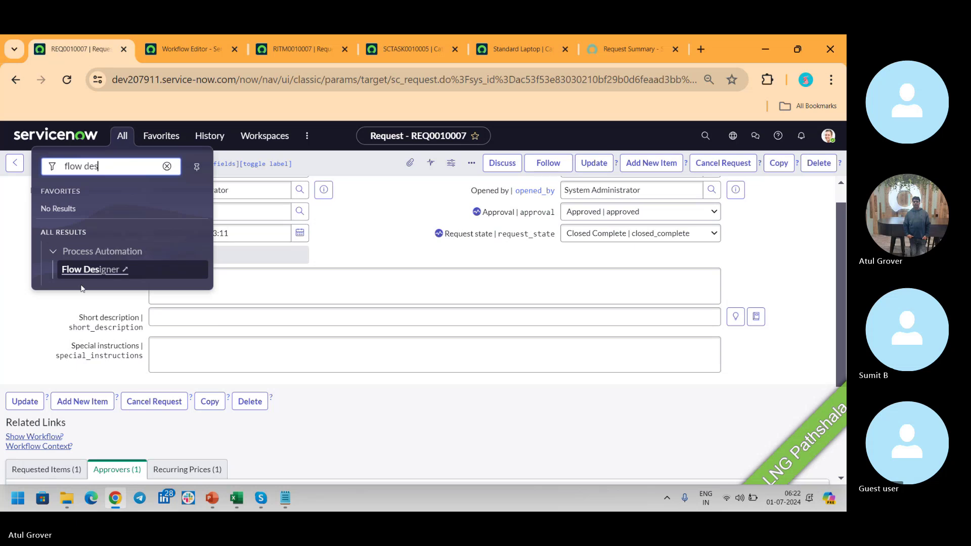
pyautogui.click(95, 270)
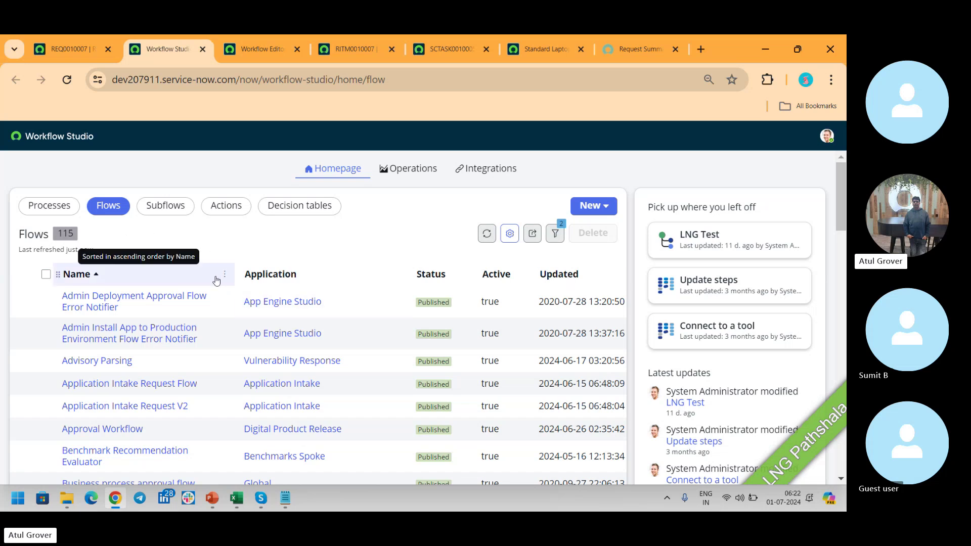
# Filter the flows list to names containing 'request', narrowing 115 flows to 20.
pyautogui.click(224, 275)
pyautogui.click(136, 391)
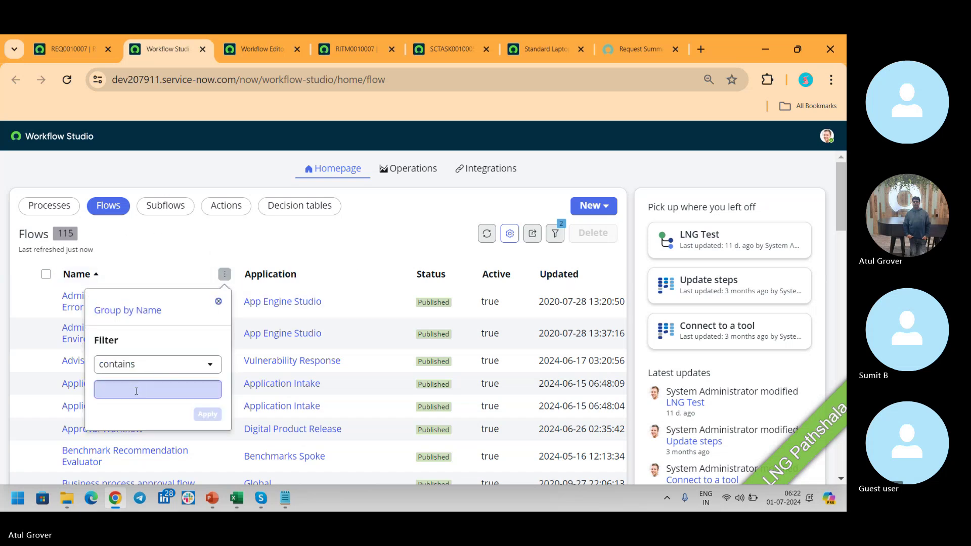
pyautogui.write('requesr')
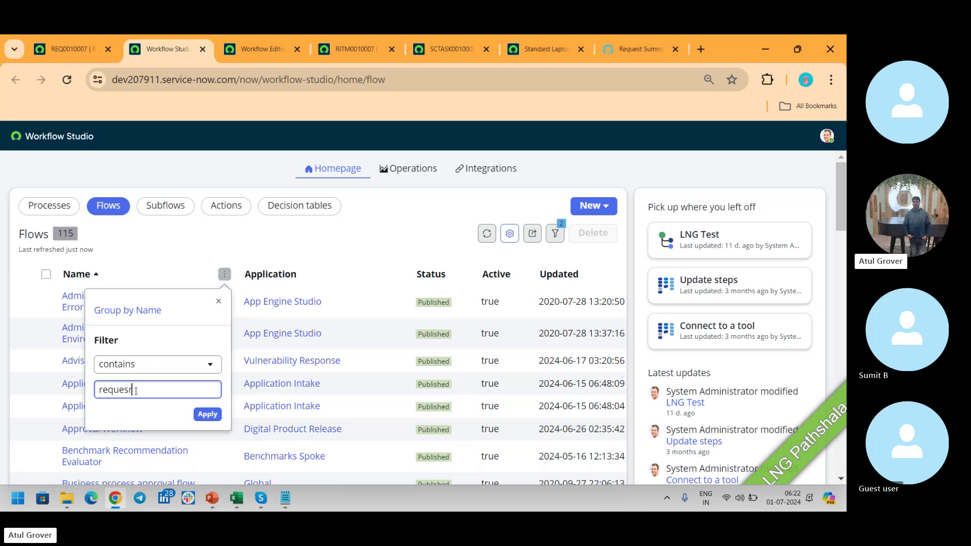
pyautogui.press('BackSpace')
pyautogui.write('t')
pyautogui.press('Return')
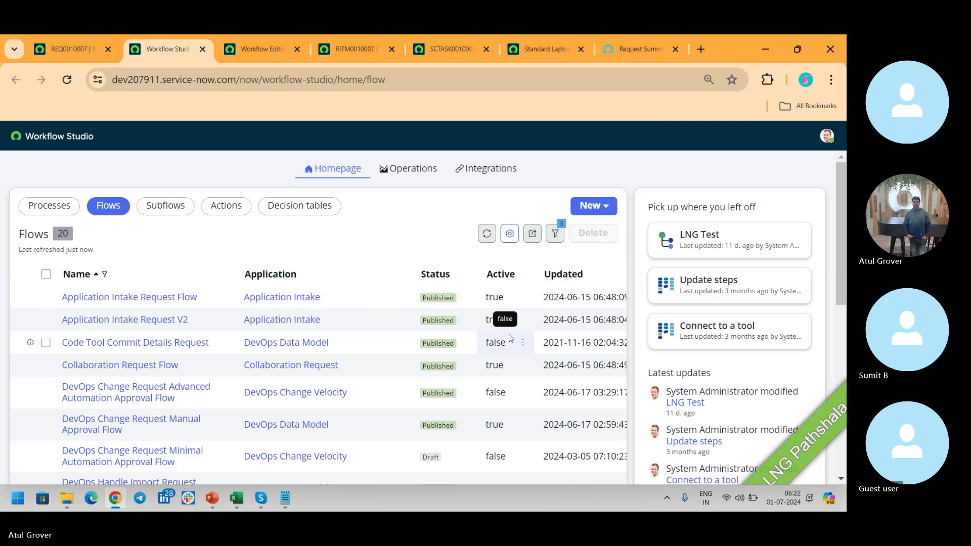
pyautogui.scroll(-8, 842, 267)
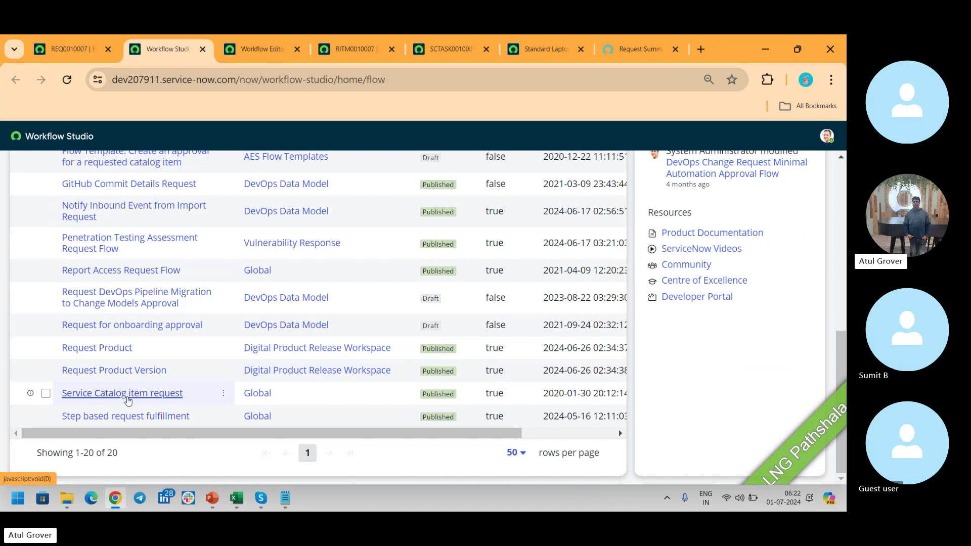
# Open the Service Catalog item request flow in diagram view, starting with its 2-day Manager Approval stage.
pyautogui.click(127, 394)
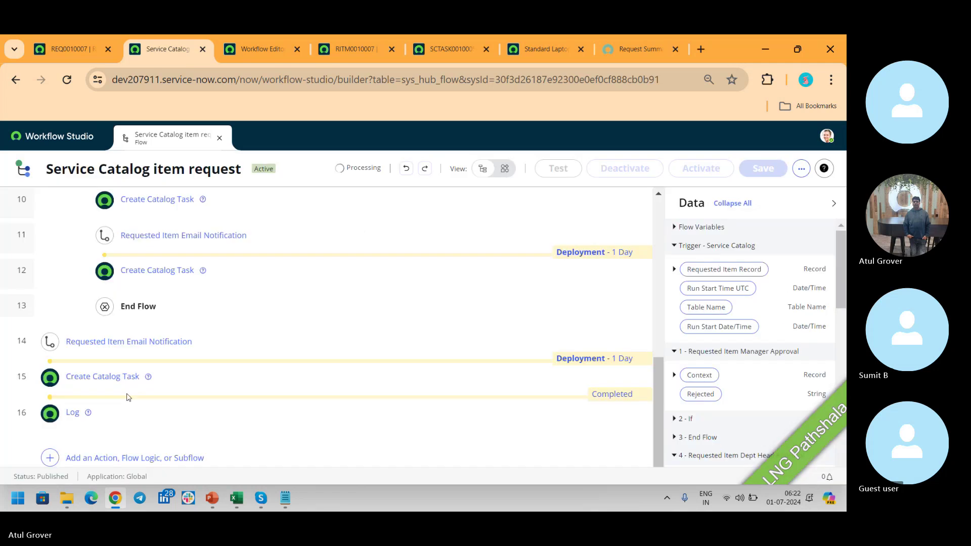
pyautogui.click(507, 171)
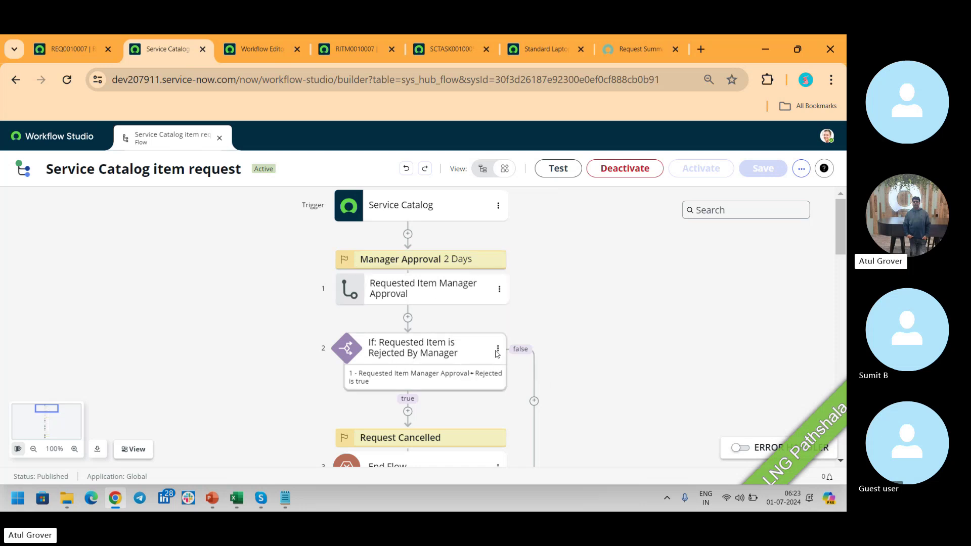
pyautogui.moveTo(844, 235)
pyautogui.mouseDown()
pyautogui.moveTo(843, 361)
pyautogui.moveTo(843, 235)
pyautogui.mouseUp()
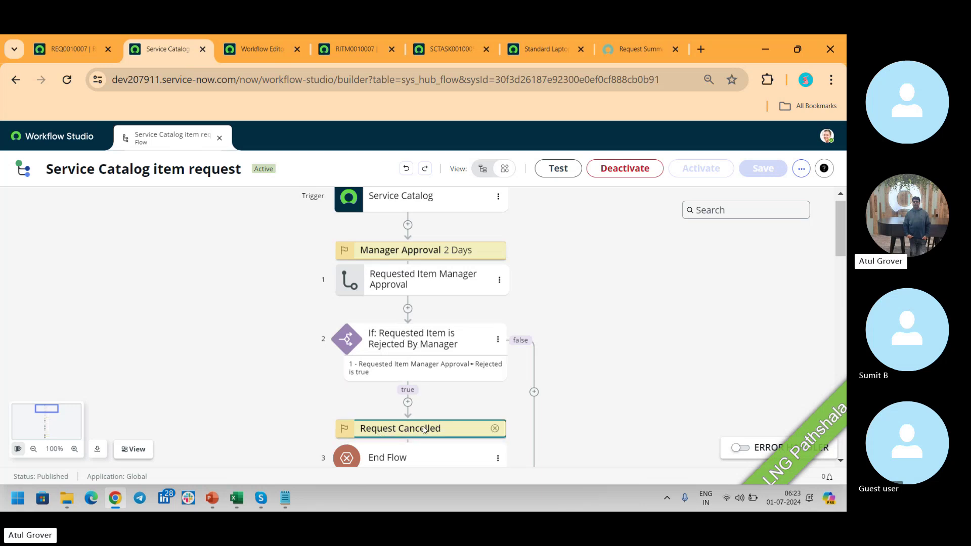
# On REQ0010007, view the Approval and Request state choices, leaving Approved and Closed Complete unchanged.
pyautogui.click(77, 53)
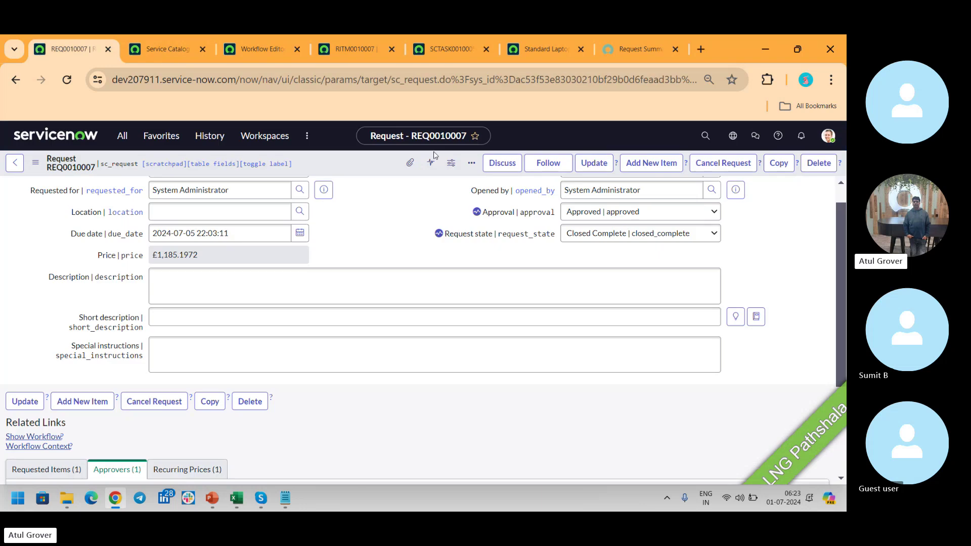
pyautogui.click(611, 209)
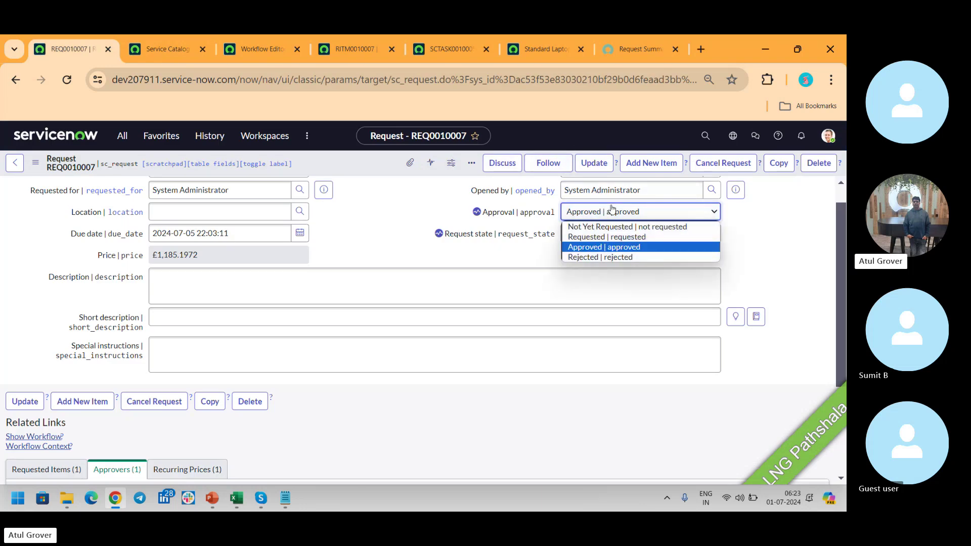
pyautogui.click(538, 253)
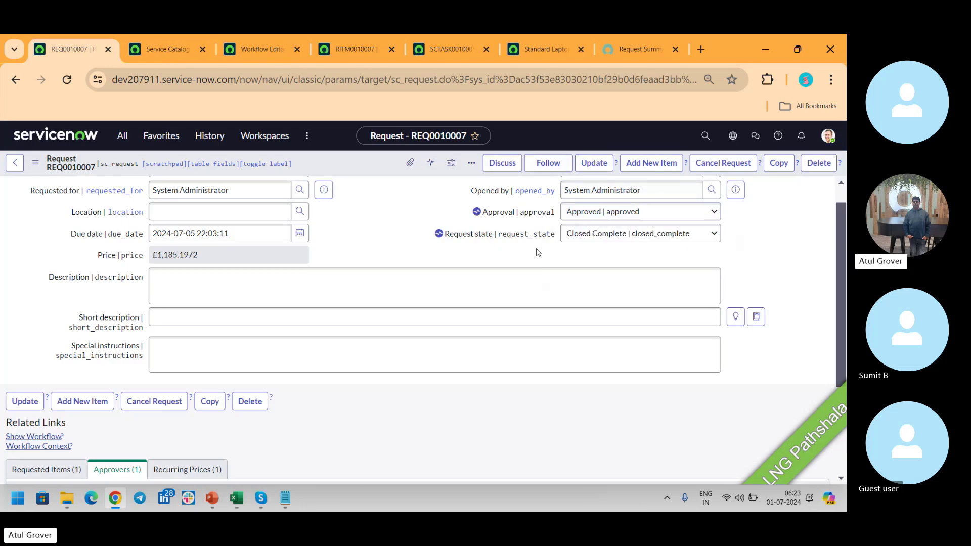
pyautogui.click(622, 233)
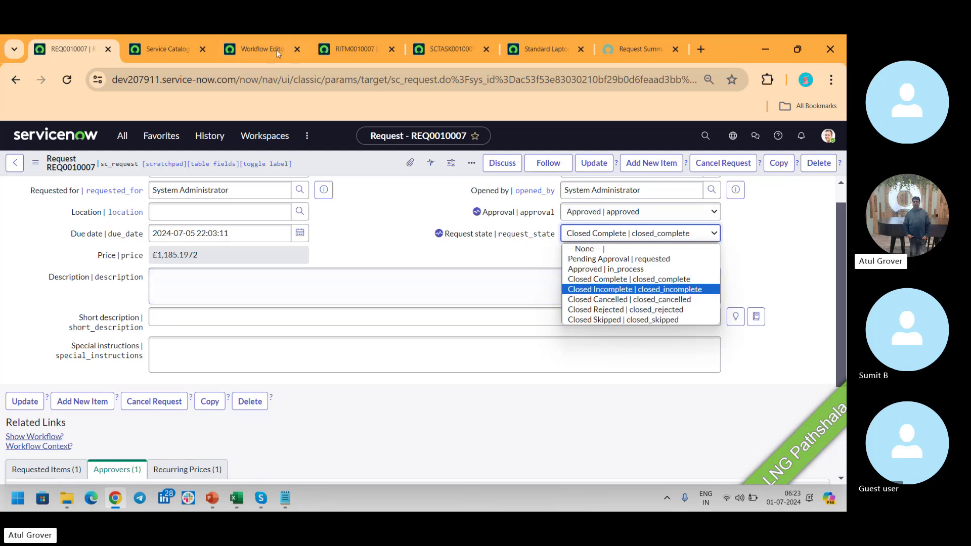
# Glance at the legacy workflow diagram, then return to the Service Catalog item request flow.
pyautogui.click(172, 47)
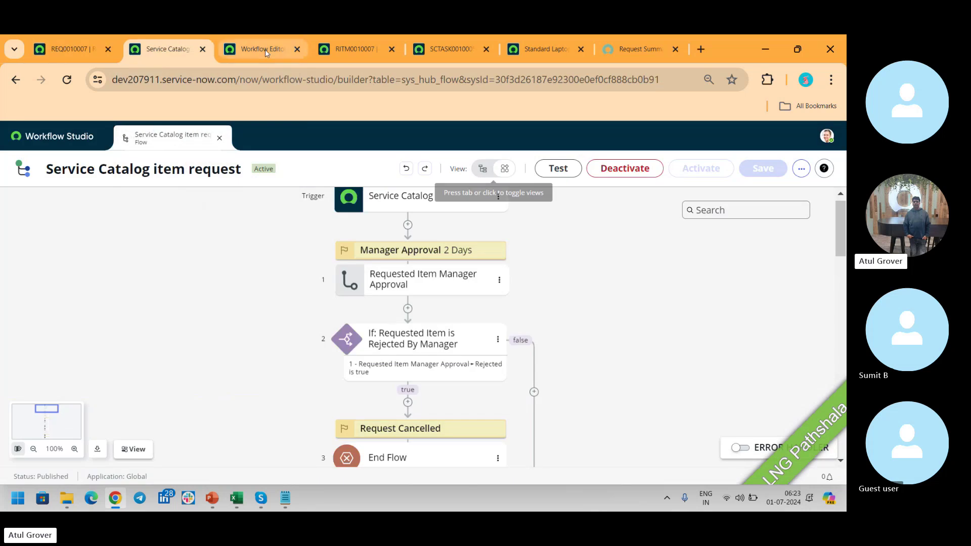
pyautogui.click(264, 50)
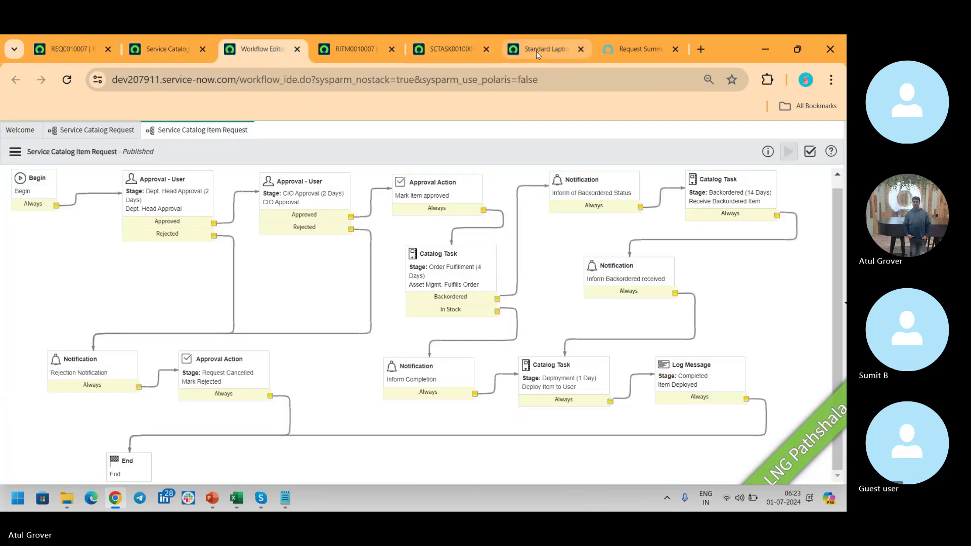
pyautogui.click(168, 51)
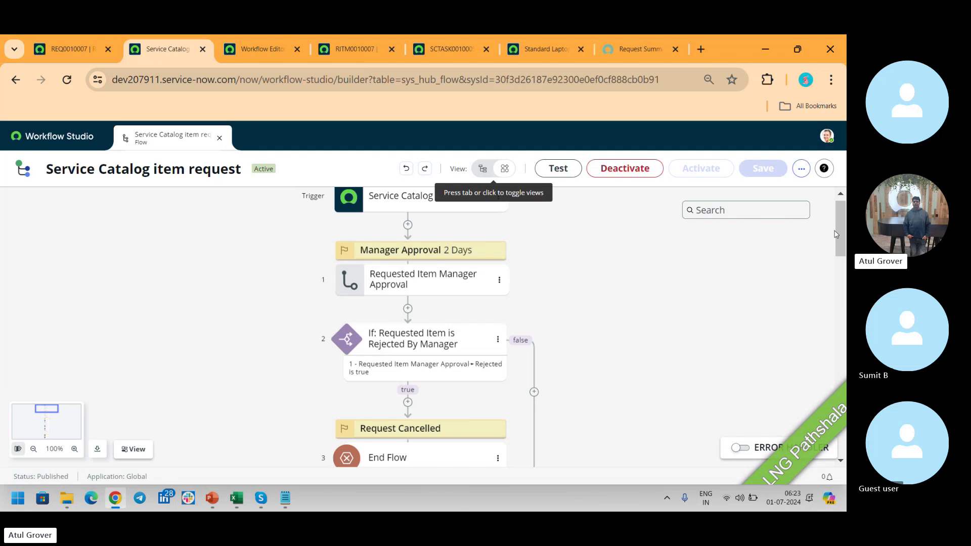
# Scroll the flow down to Completed and show the add-step choices after Create Catalog Task.
pyautogui.moveTo(838, 228); pyautogui.dragTo(843, 255)
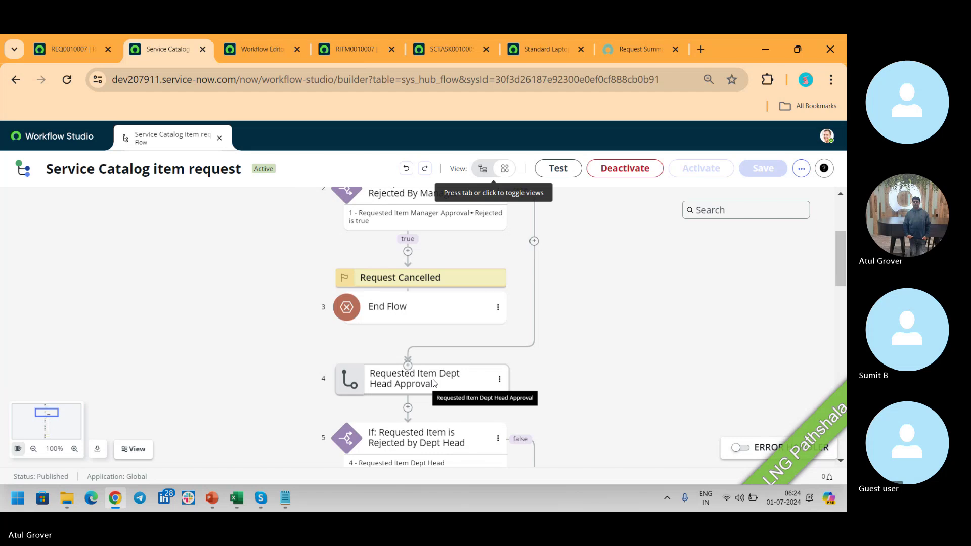
pyautogui.scroll(-3, 394, 303)
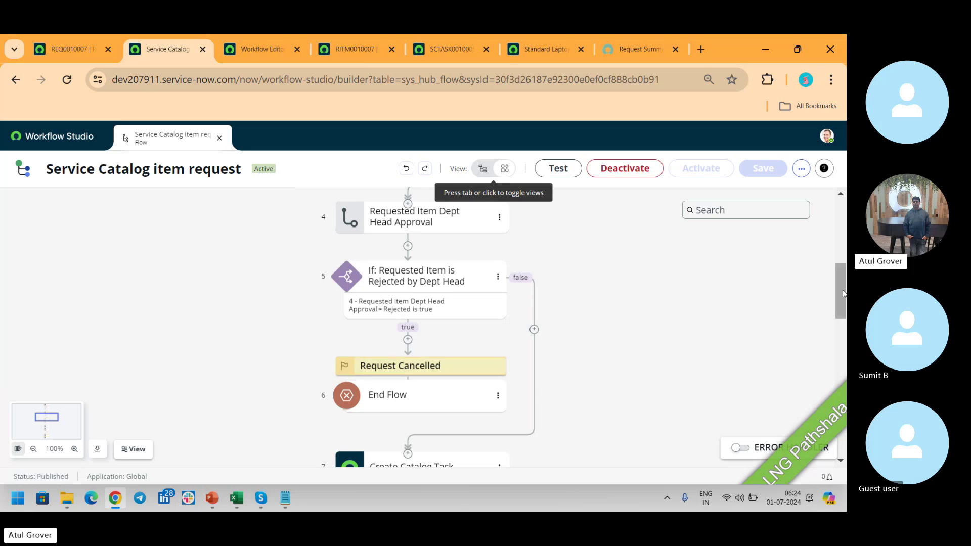
pyautogui.scroll(-3, 842, 319)
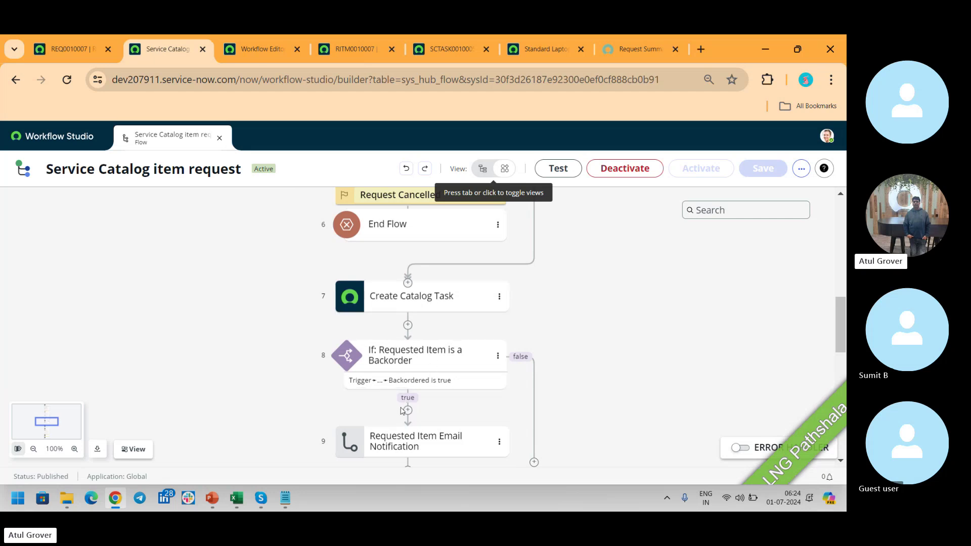
pyautogui.moveTo(843, 339); pyautogui.dragTo(843, 415)
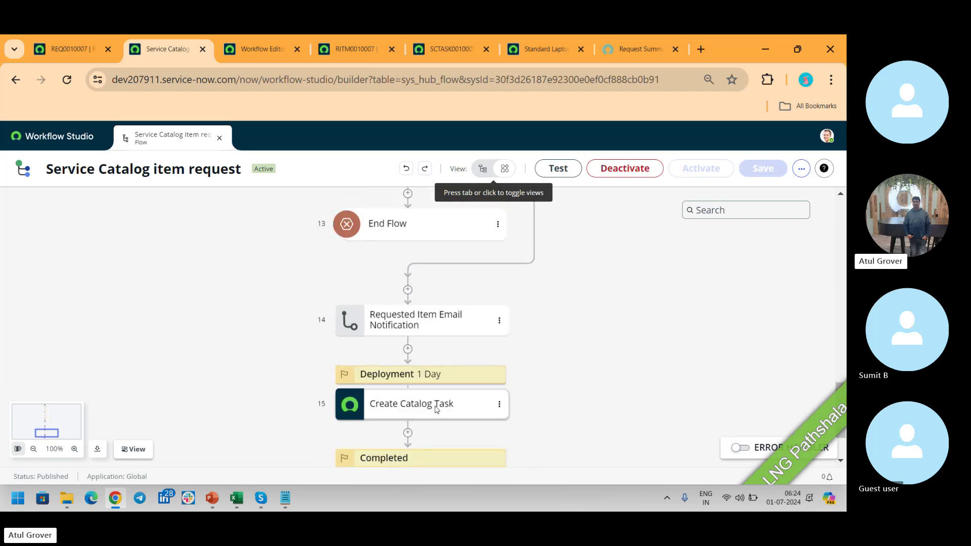
pyautogui.click(407, 434)
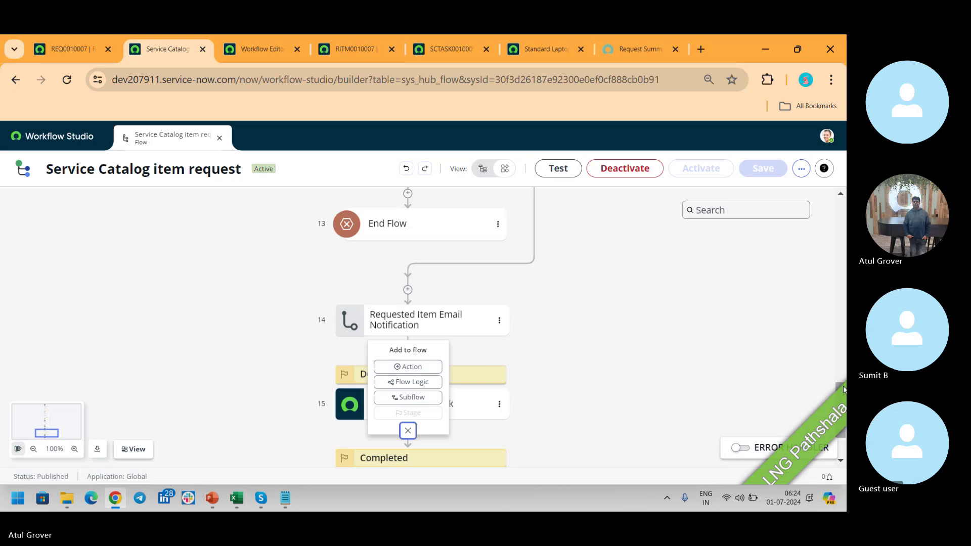
# Delete the Completed stage and the later Deployment stage from the flow.
pyautogui.scroll(-2, 843, 389)
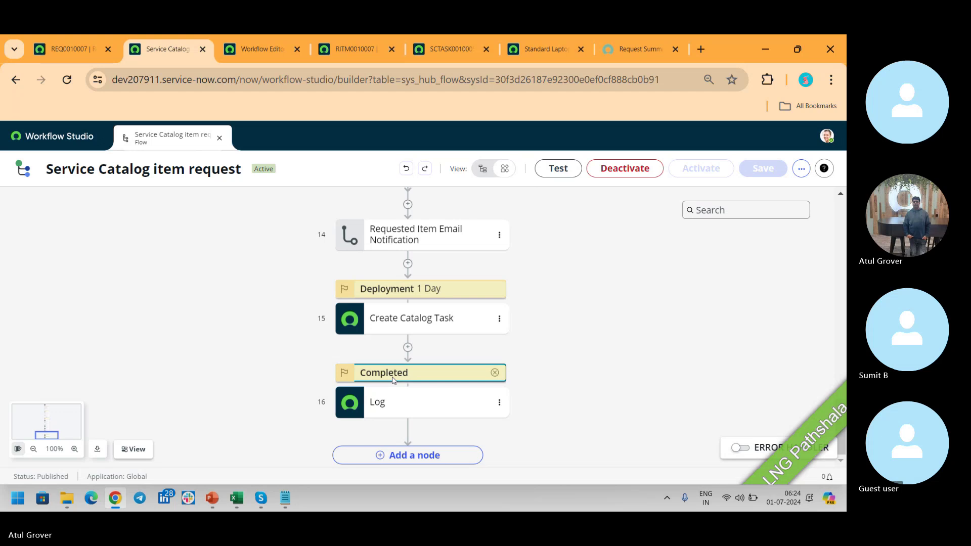
pyautogui.click(407, 349)
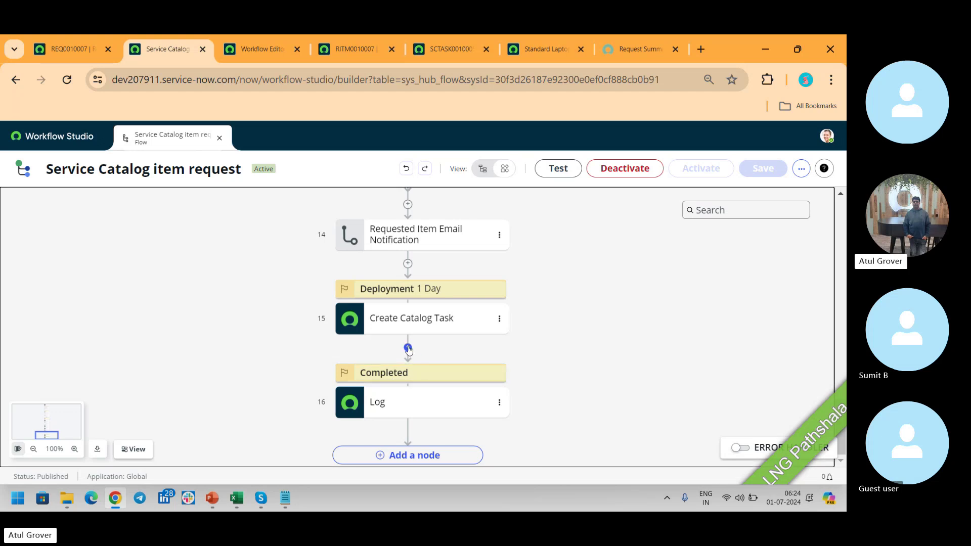
pyautogui.click(495, 374)
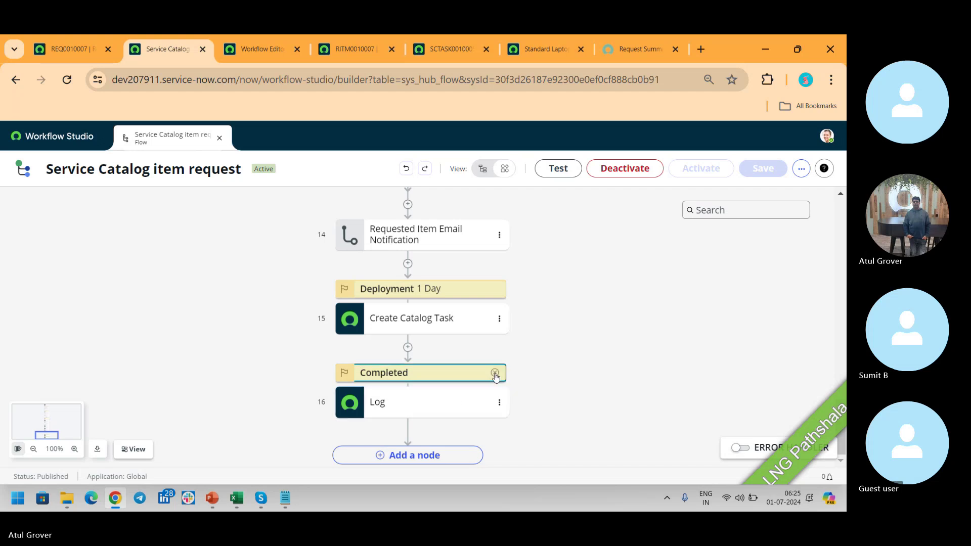
pyautogui.click(493, 373)
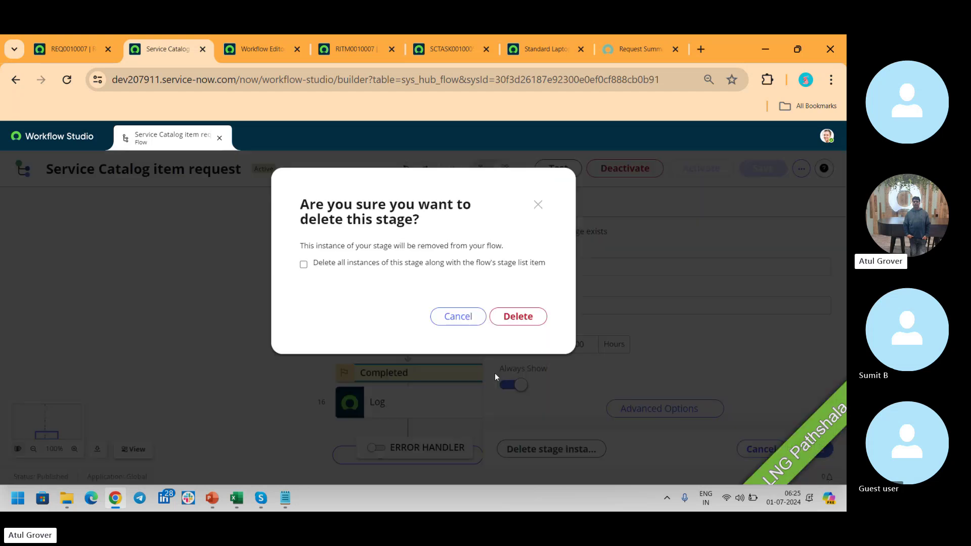
pyautogui.click(517, 320)
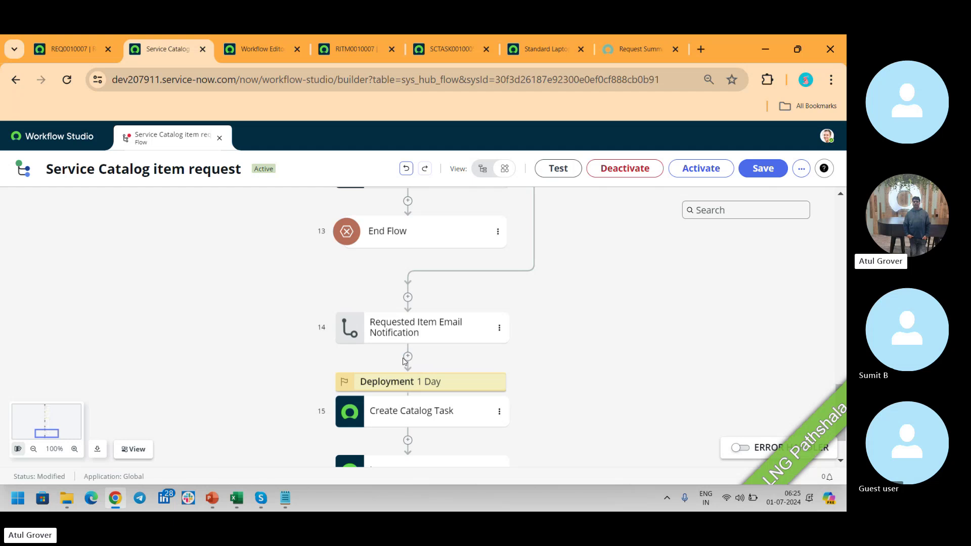
pyautogui.moveTo(456, 380)
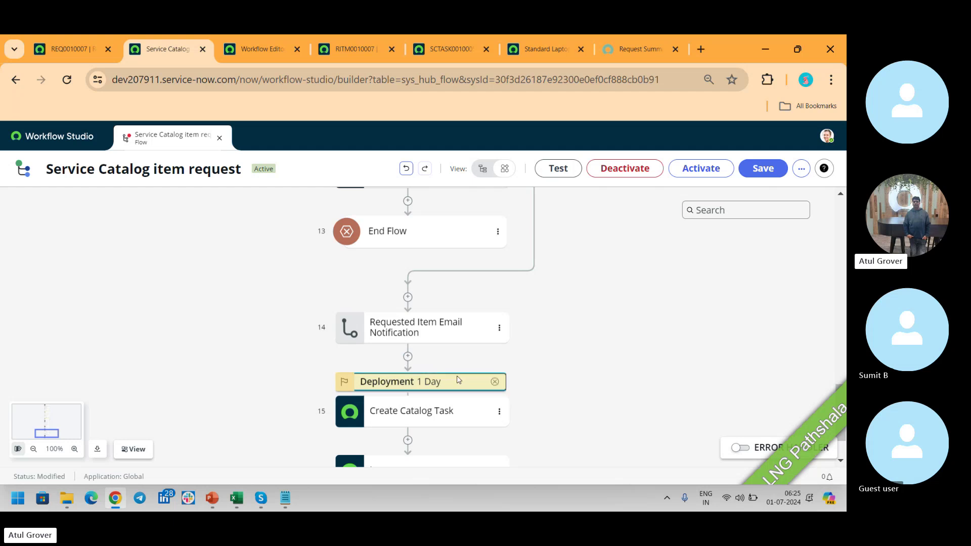
pyautogui.click(494, 382)
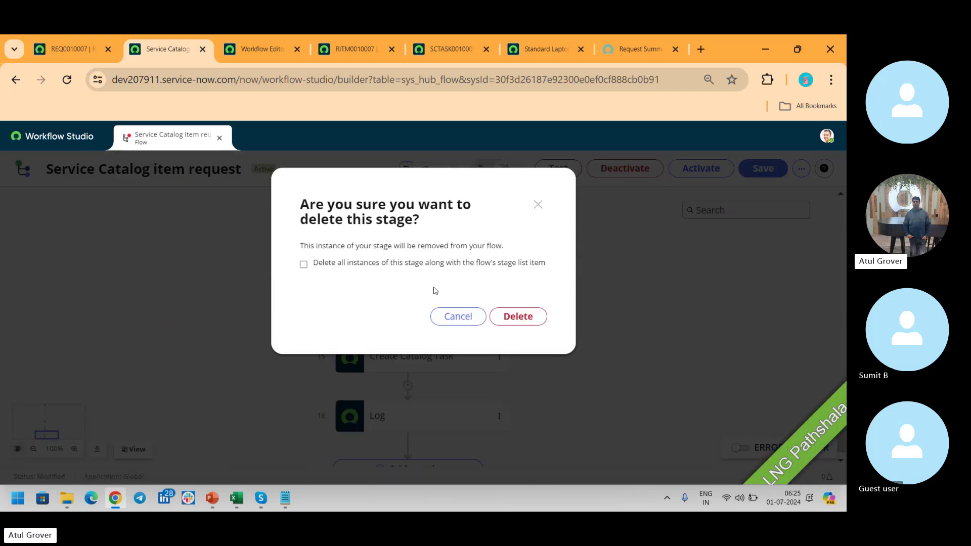
pyautogui.click(518, 318)
# Bring up the stage choices for inserting after step 14, then switch the flow to list view.
pyautogui.click(408, 381)
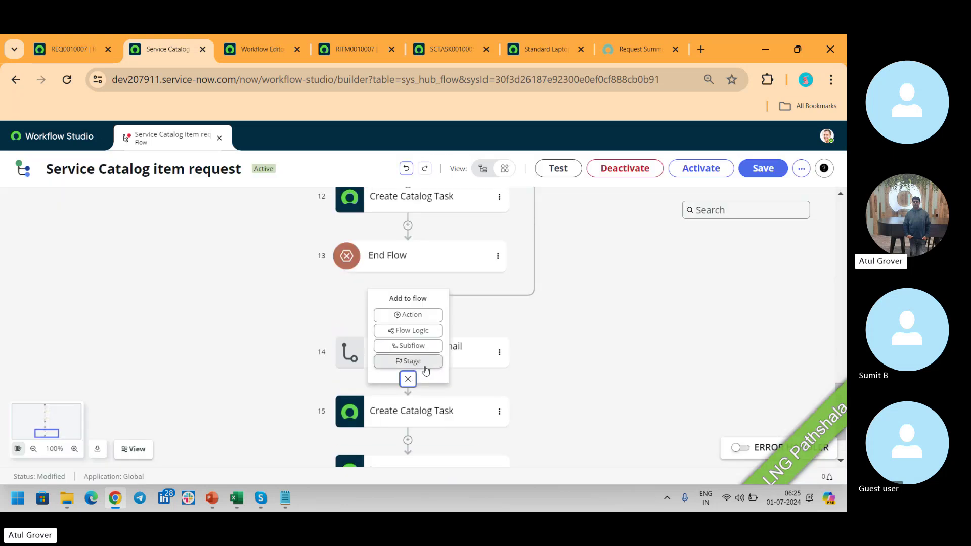
pyautogui.click(425, 366)
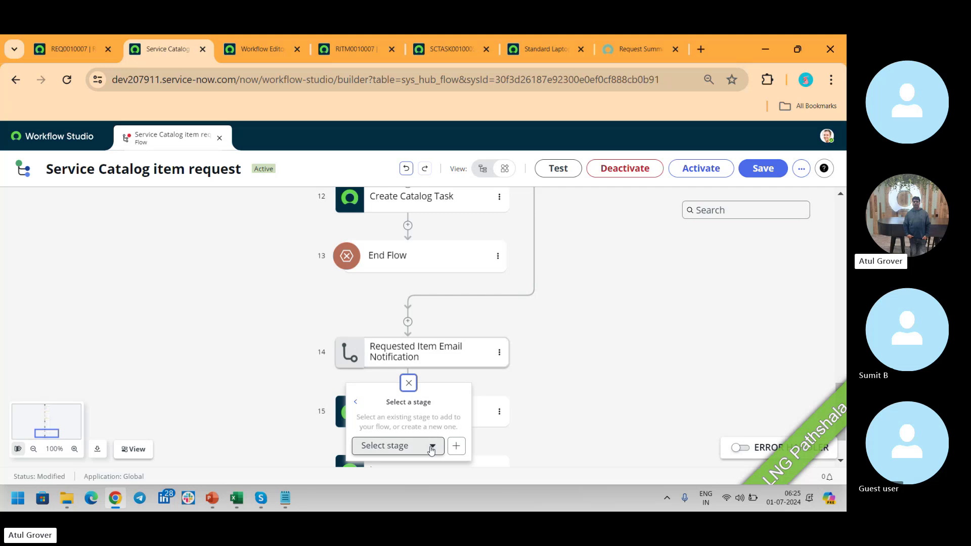
pyautogui.click(432, 446)
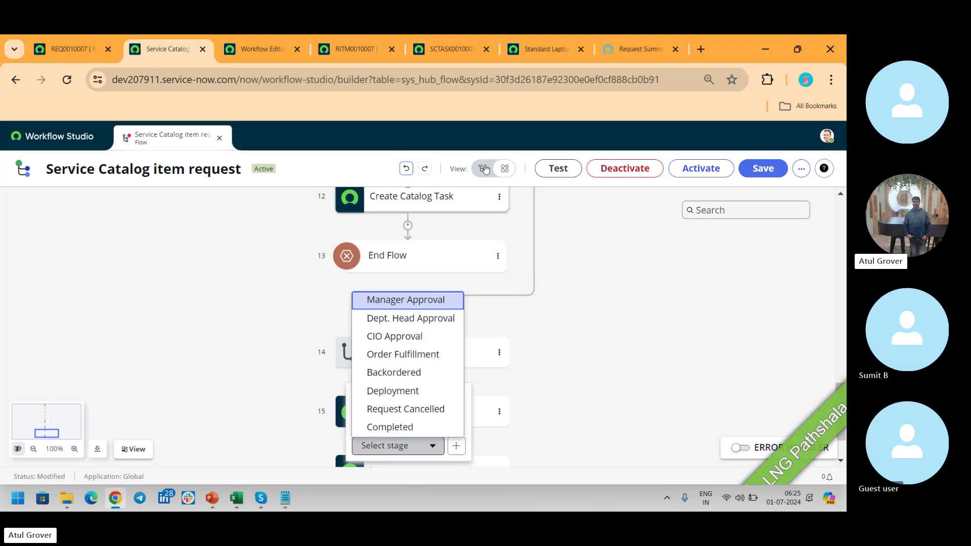
pyautogui.click(484, 169)
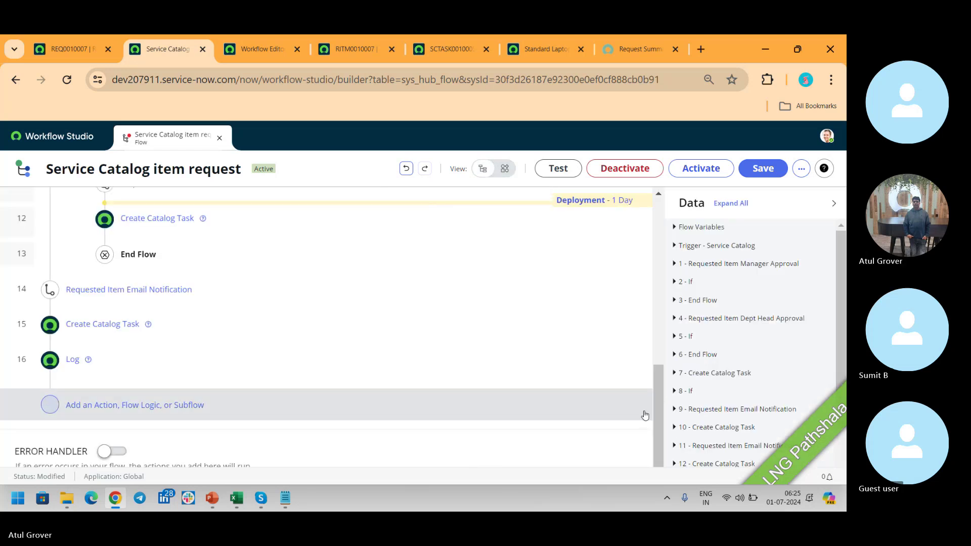
# Review the flow's stages in list view, then show REQ0010007's Request Summary with Developer Laptop (Mac).
pyautogui.moveTo(657, 426); pyautogui.dragTo(658, 324)
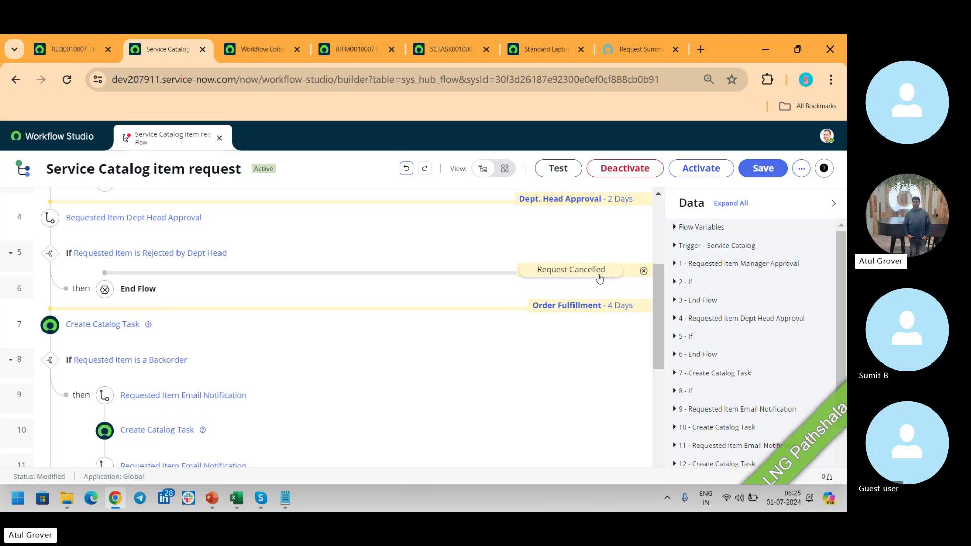
pyautogui.moveTo(657, 306); pyautogui.dragTo(657, 256)
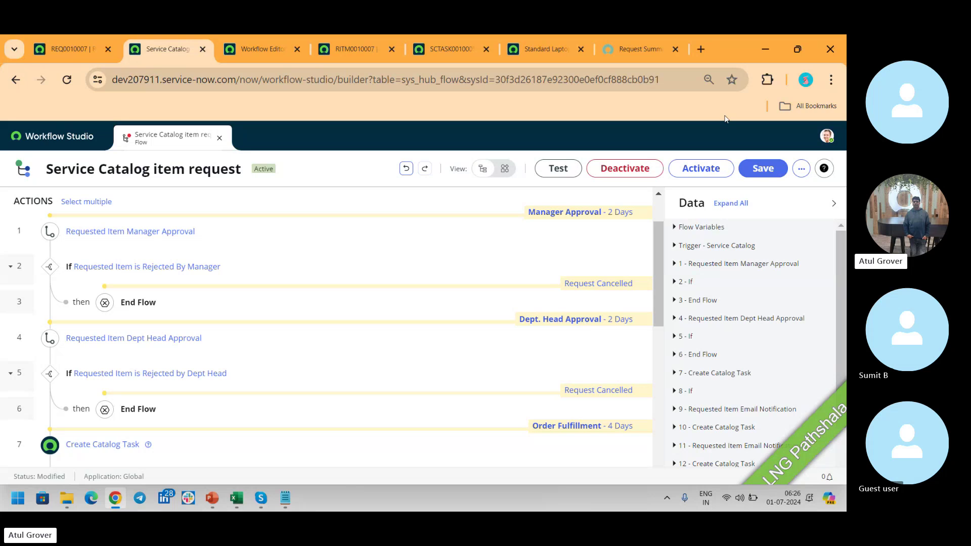
pyautogui.click(638, 49)
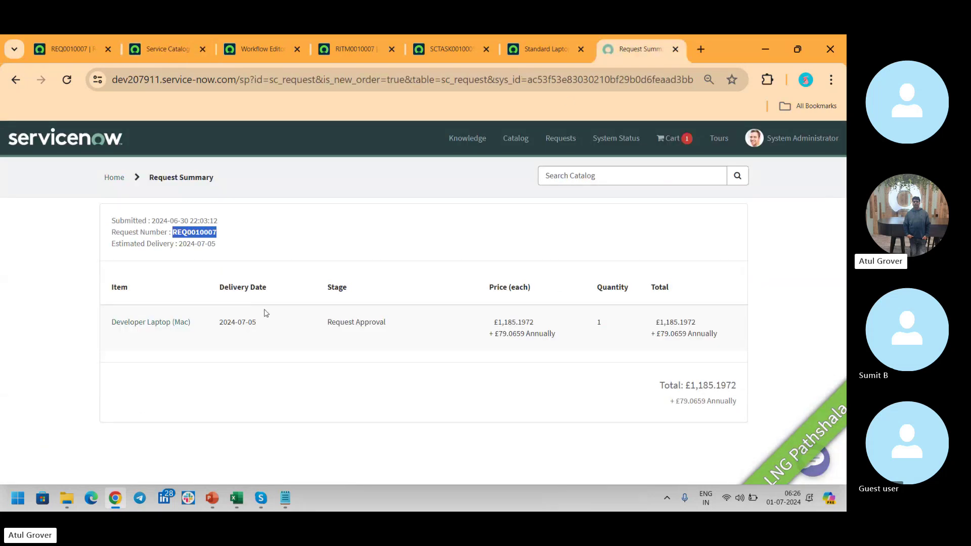
# Expand the Developer Laptop (Mac) item's stage history, compare with the legacy workflow, and return to REQ0010007.
pyautogui.click(128, 326)
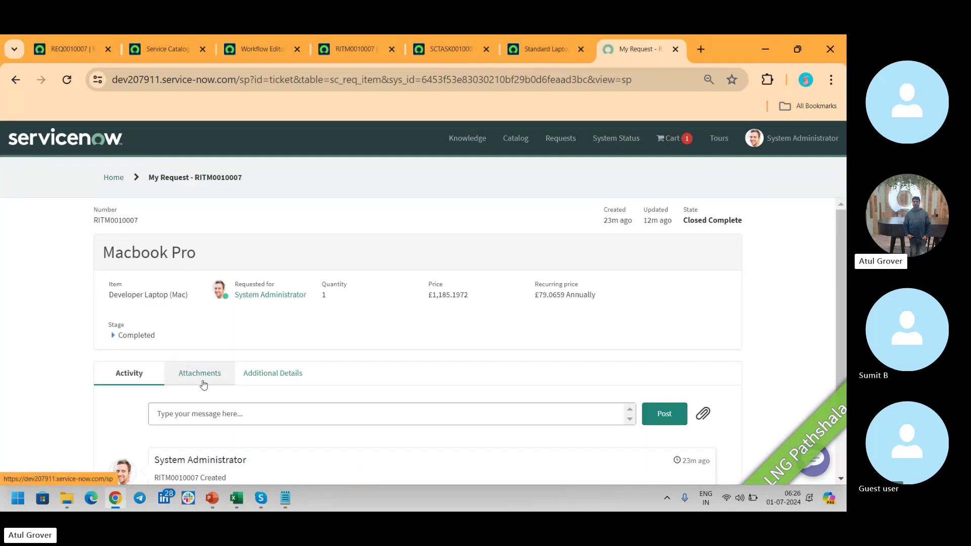
pyautogui.click(201, 377)
pyautogui.click(120, 337)
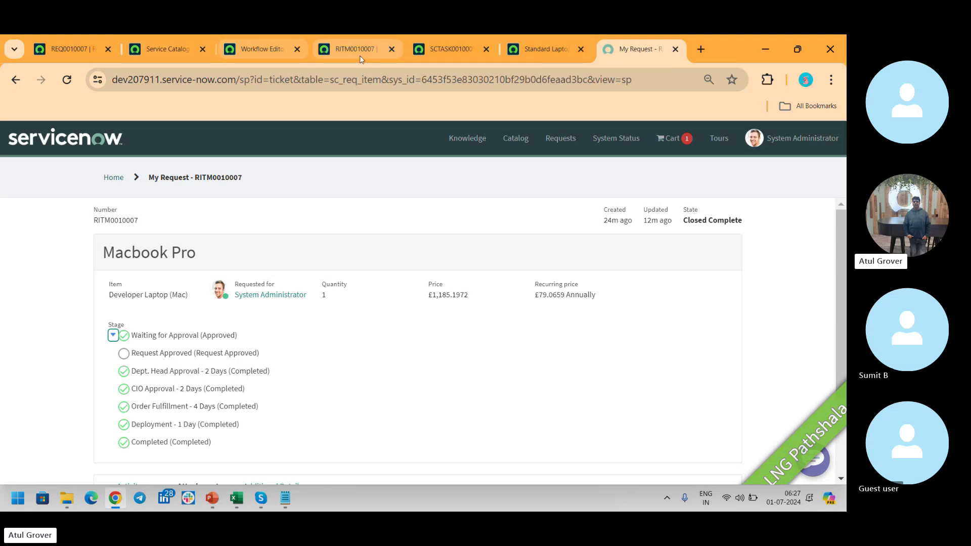
pyautogui.click(257, 50)
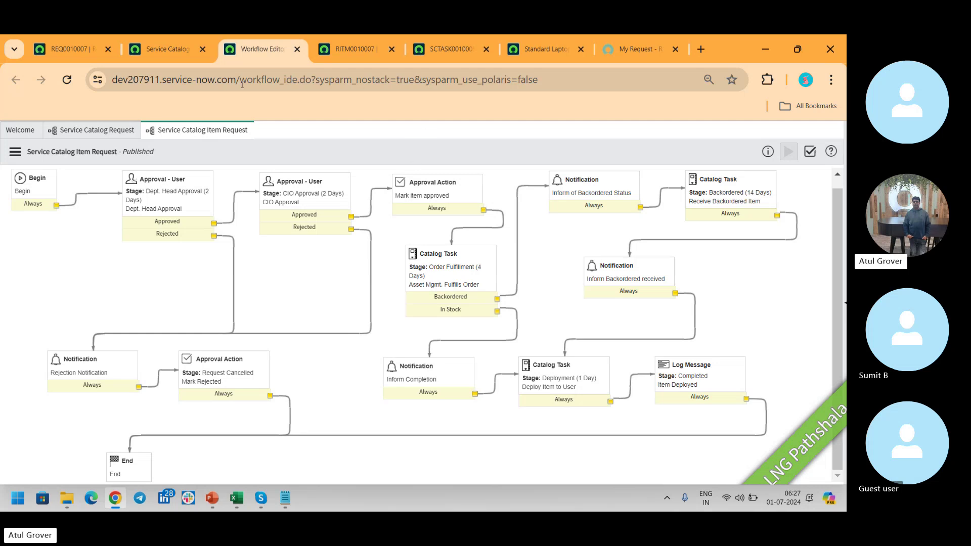
pyautogui.click(72, 51)
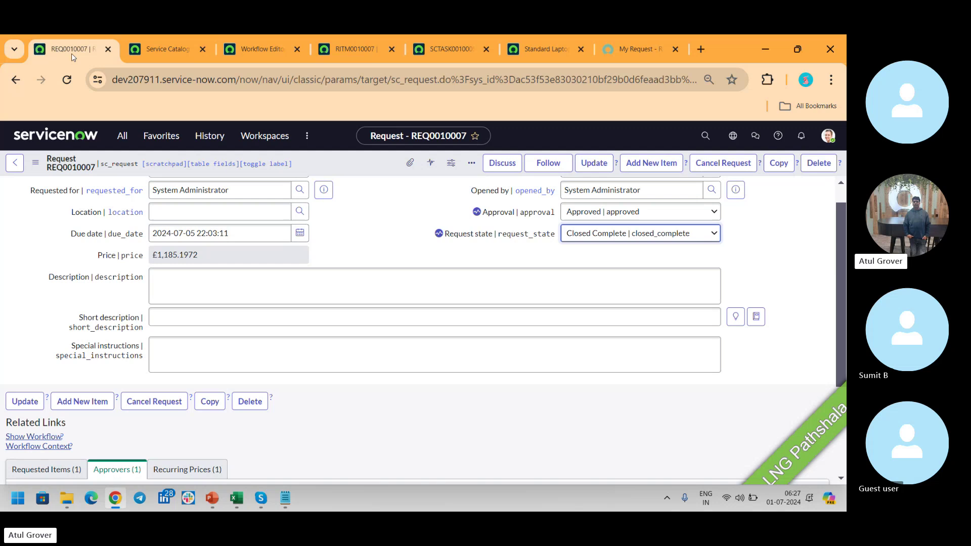
pyautogui.click(122, 137)
pyautogui.write('workflow')
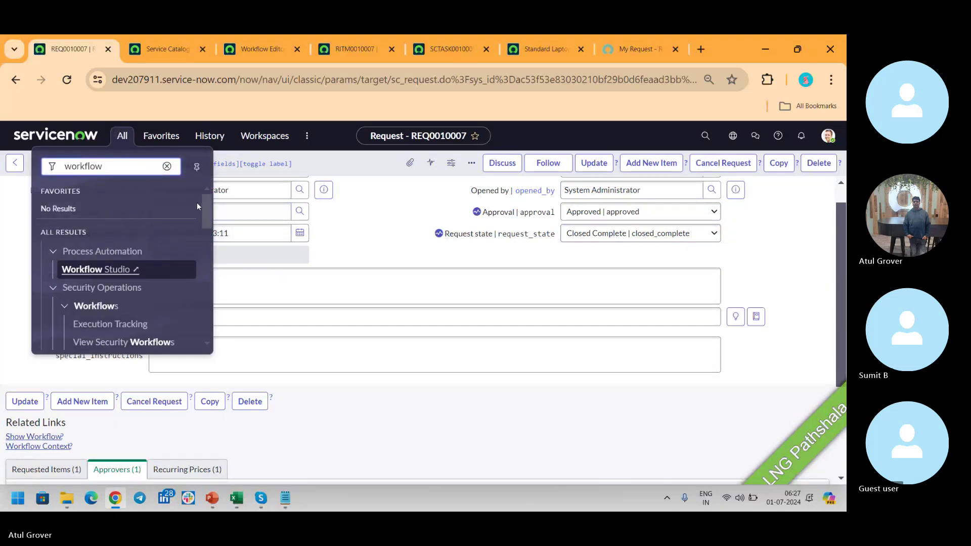
pyautogui.moveTo(208, 208); pyautogui.dragTo(206, 318)
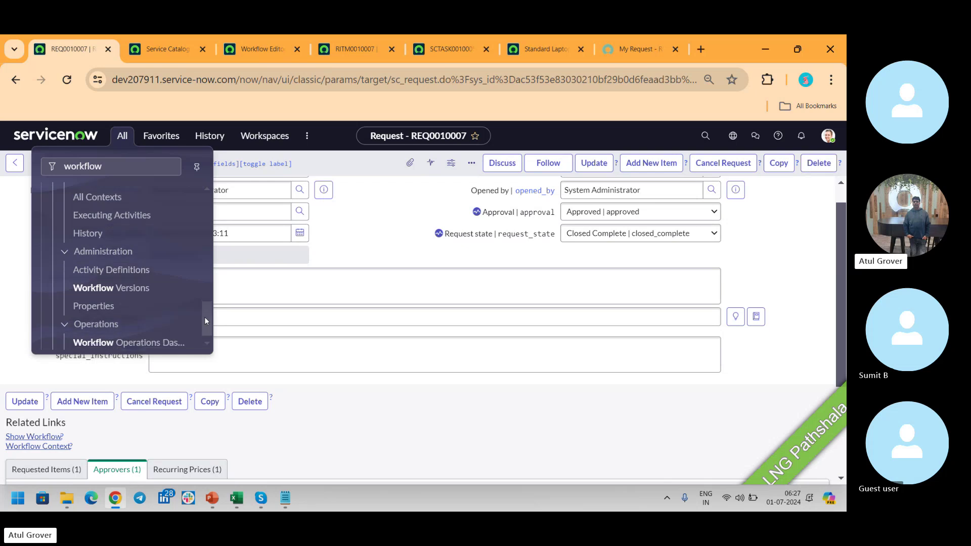
pyautogui.moveTo(204, 317); pyautogui.dragTo(206, 208)
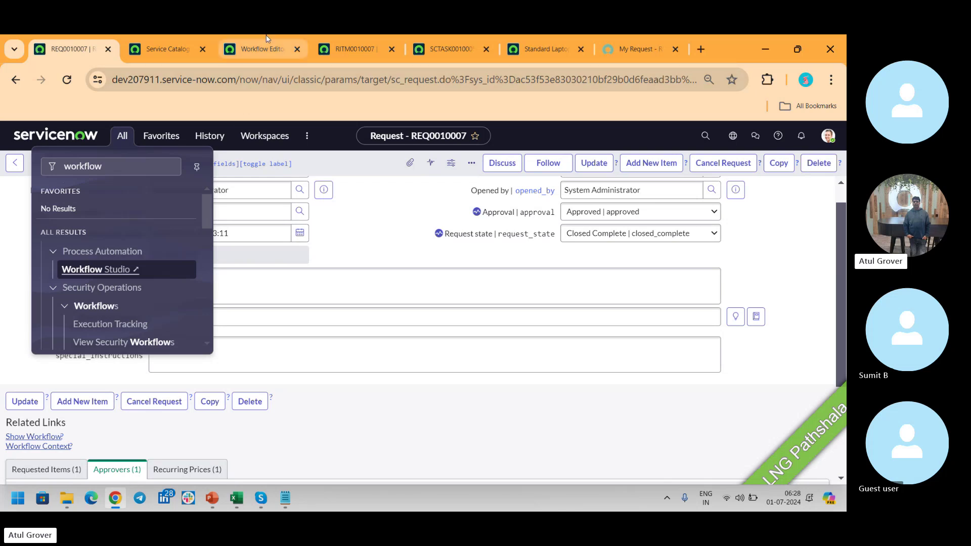
pyautogui.click(263, 48)
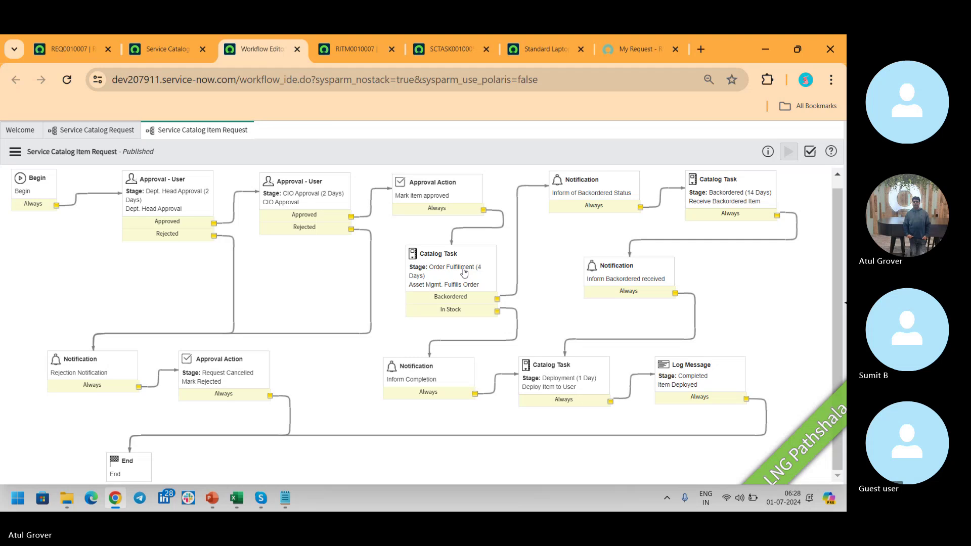
# Search 'stage' in the navigator, open Stage Sets, review the Requested Item set, and go back to the list.
pyautogui.click(83, 55)
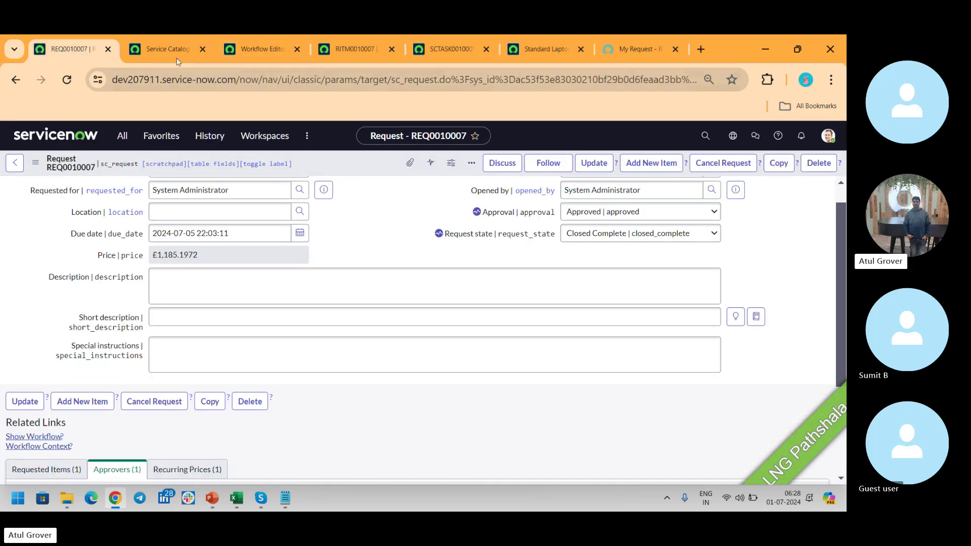
pyautogui.click(177, 58)
pyautogui.click(80, 46)
pyautogui.click(122, 135)
pyautogui.write('sta')
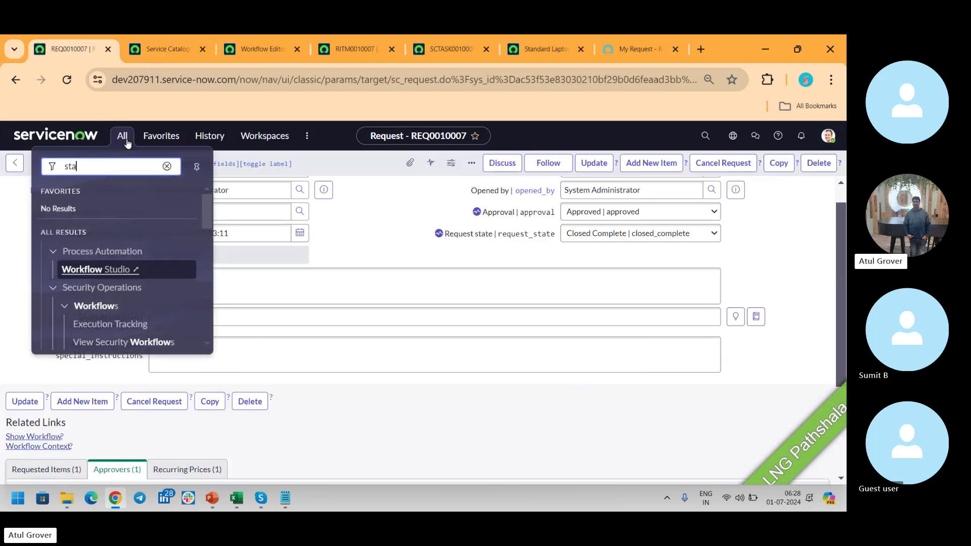
pyautogui.write('ge')
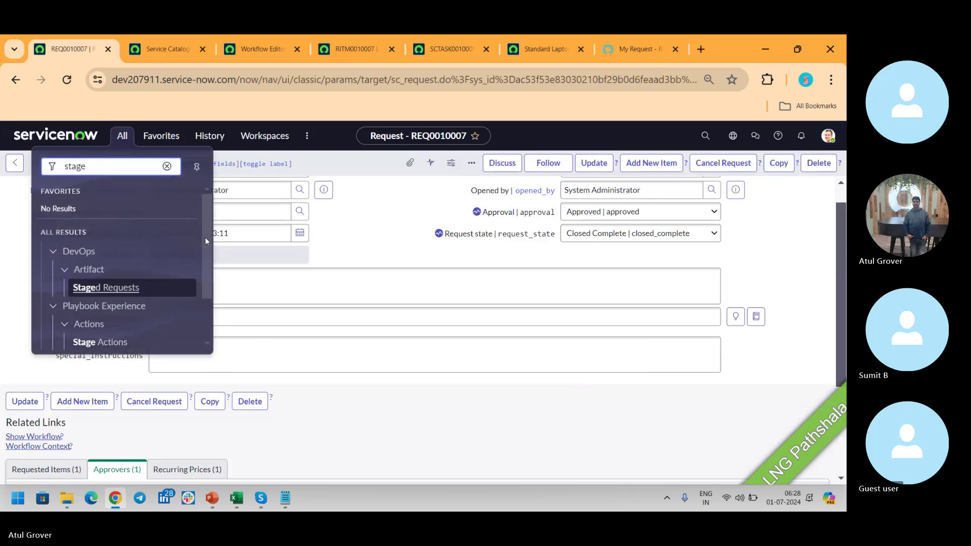
pyautogui.moveTo(207, 238); pyautogui.dragTo(204, 293)
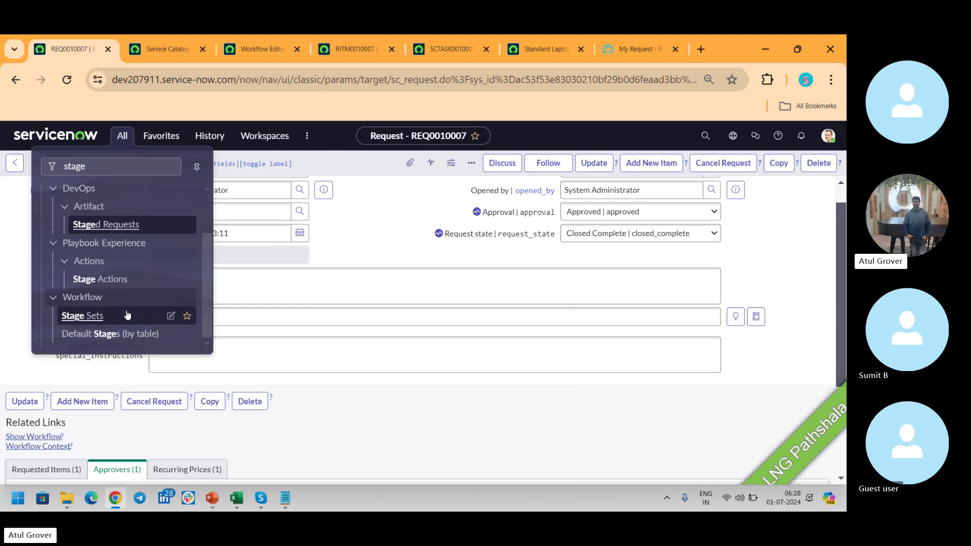
pyautogui.click(83, 316)
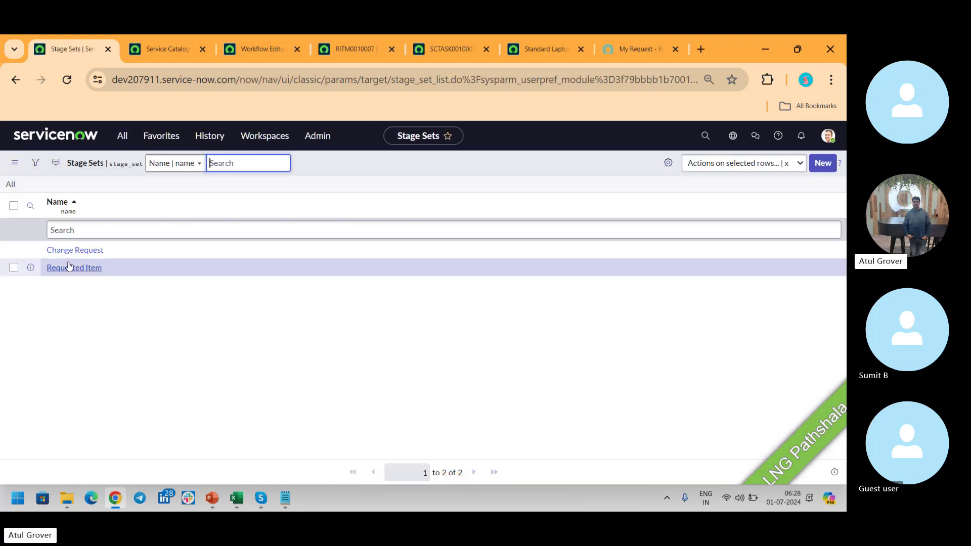
pyautogui.click(67, 269)
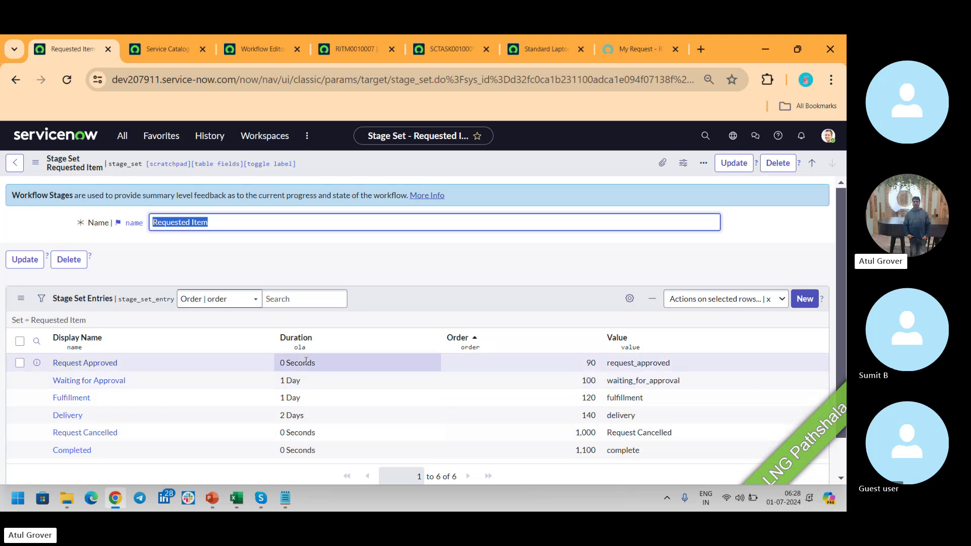
pyautogui.click(15, 162)
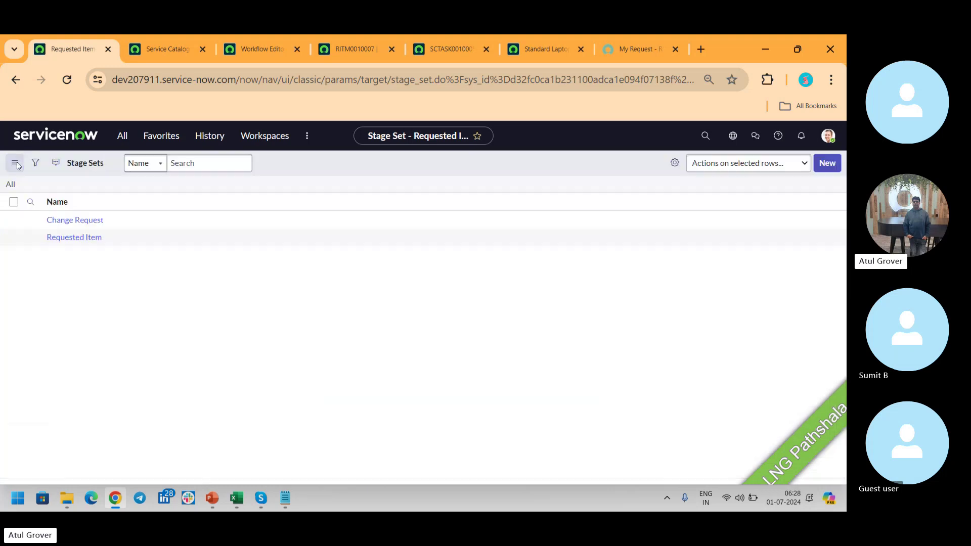
# Review the Change Request stage set, then show RITM0010007's My Request page with its stage progress.
pyautogui.click(69, 251)
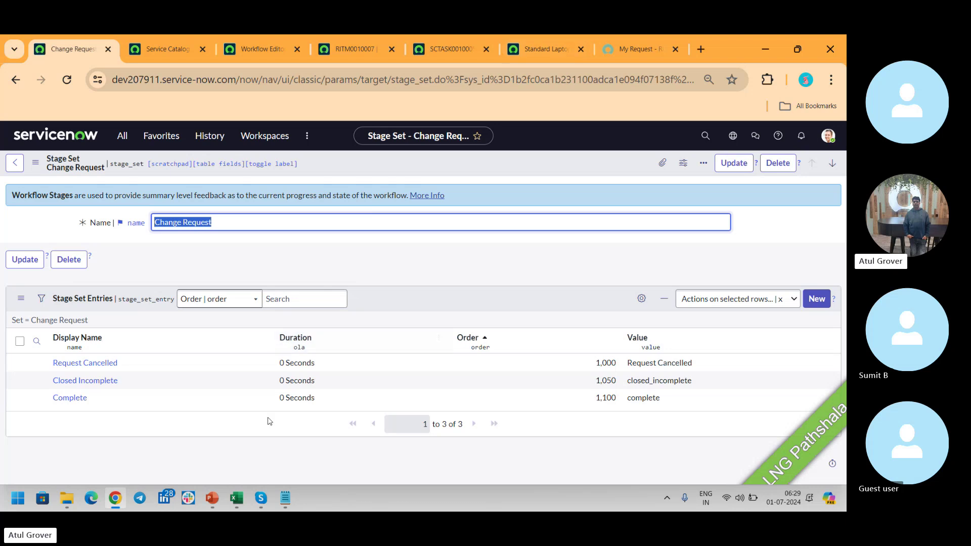
pyautogui.click(261, 499)
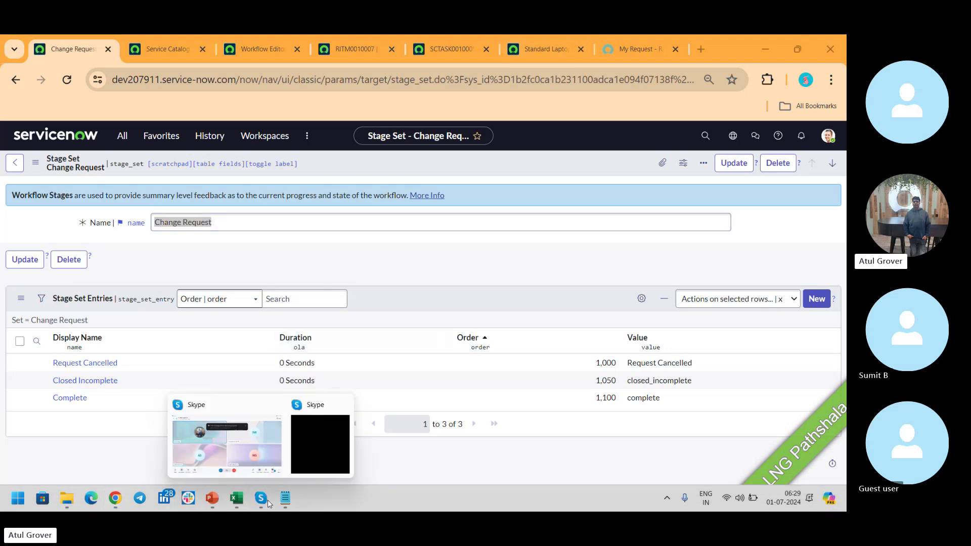
pyautogui.click(235, 450)
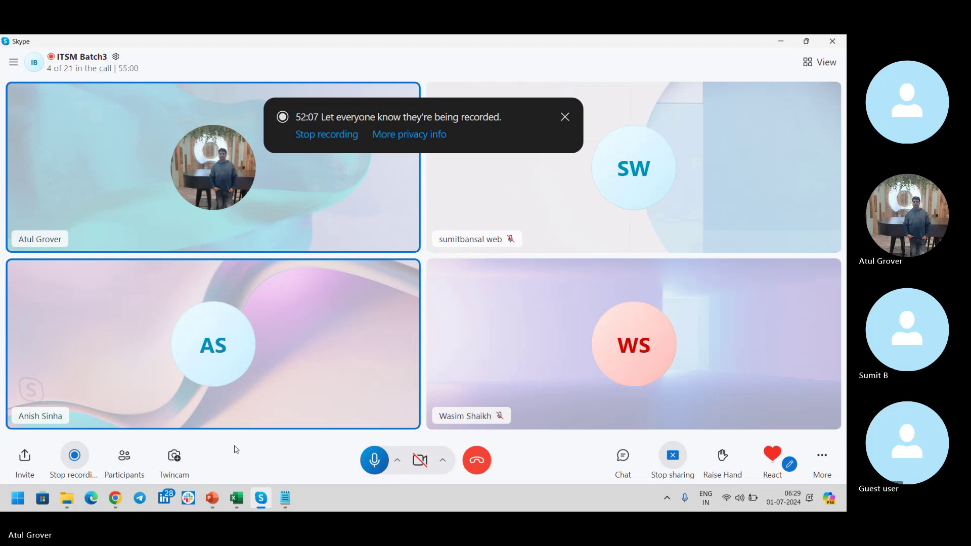
pyautogui.hotkey('alt', 'Tab')
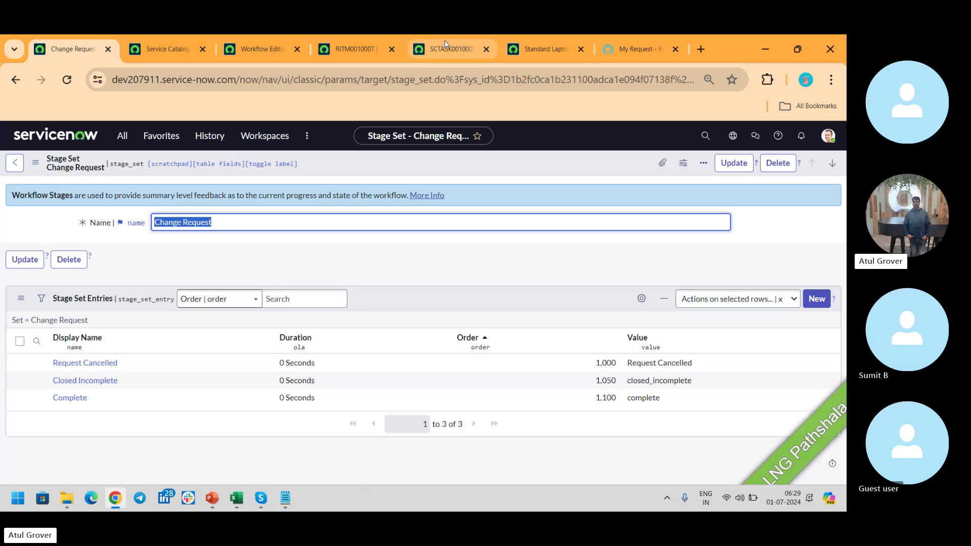
pyautogui.click(618, 51)
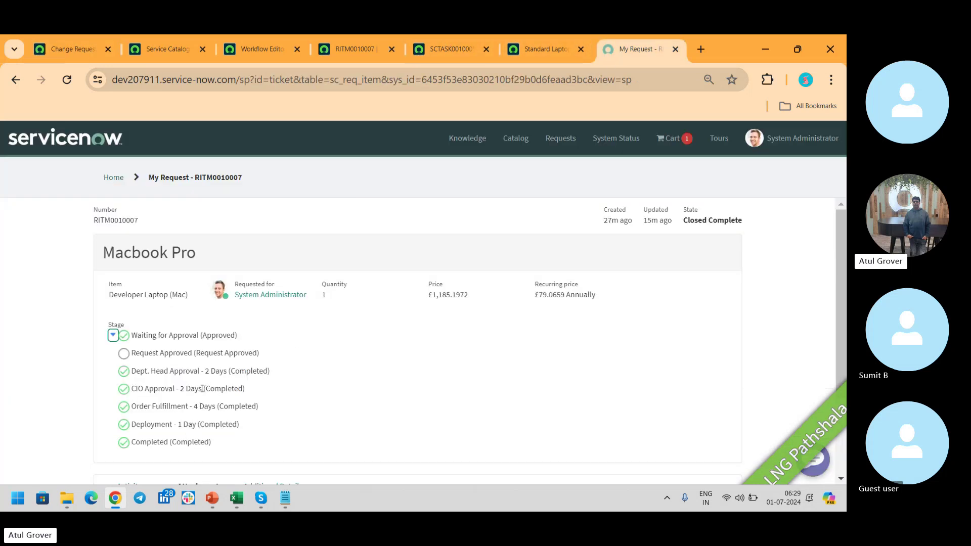
# Glance at the request flow and Change Request stage set, then return to App Engine Studio.
pyautogui.click(160, 51)
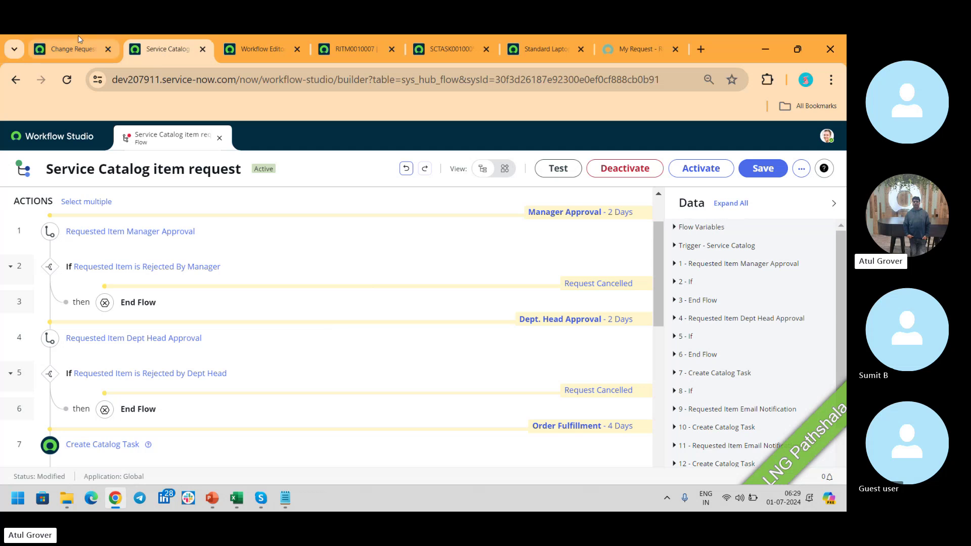
pyautogui.click(68, 48)
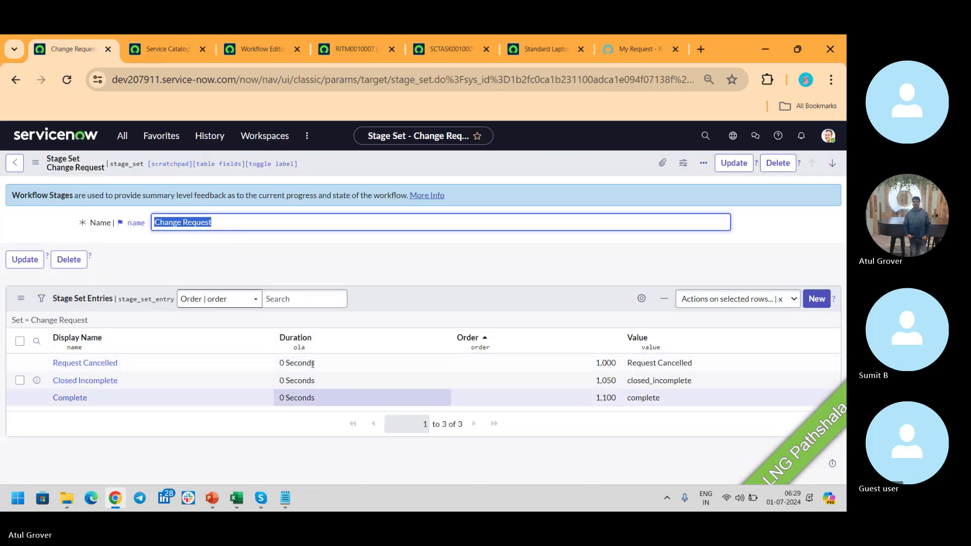
pyautogui.click(15, 160)
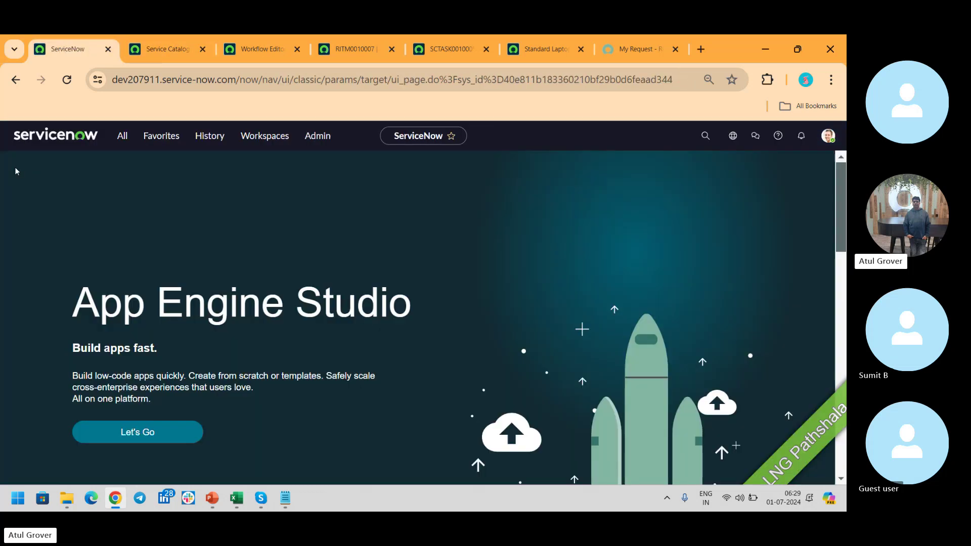
# Open Default Stages by table and Stage Sets for 'stage', then the Requested Item stage set.
pyautogui.click(127, 137)
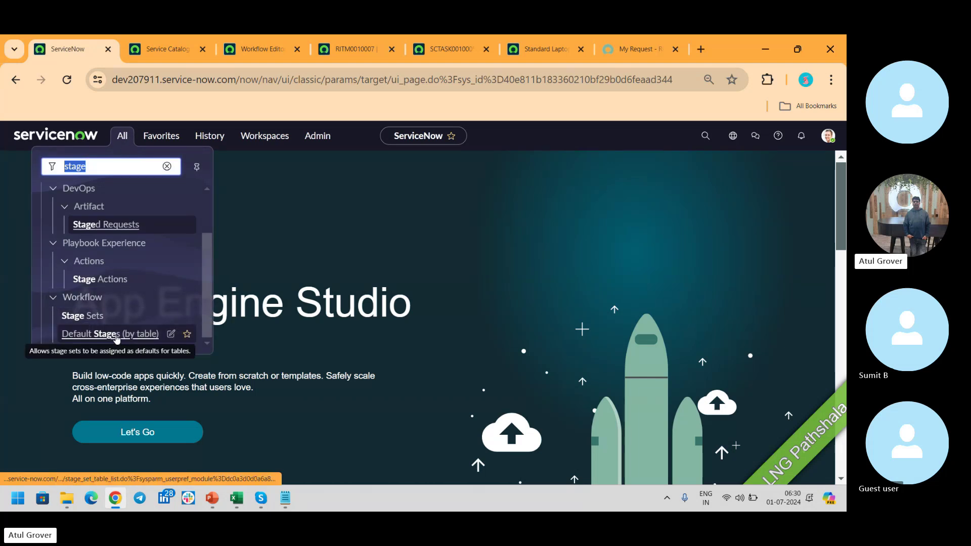
pyautogui.click(116, 338)
pyautogui.keyDown('ctrl'); pyautogui.click(95, 318); pyautogui.keyUp('ctrl')
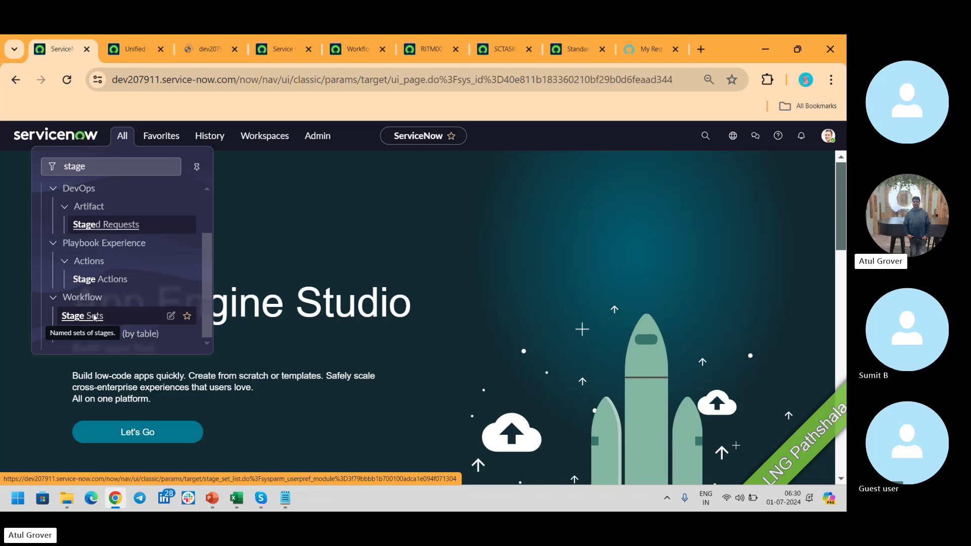
pyautogui.click(135, 49)
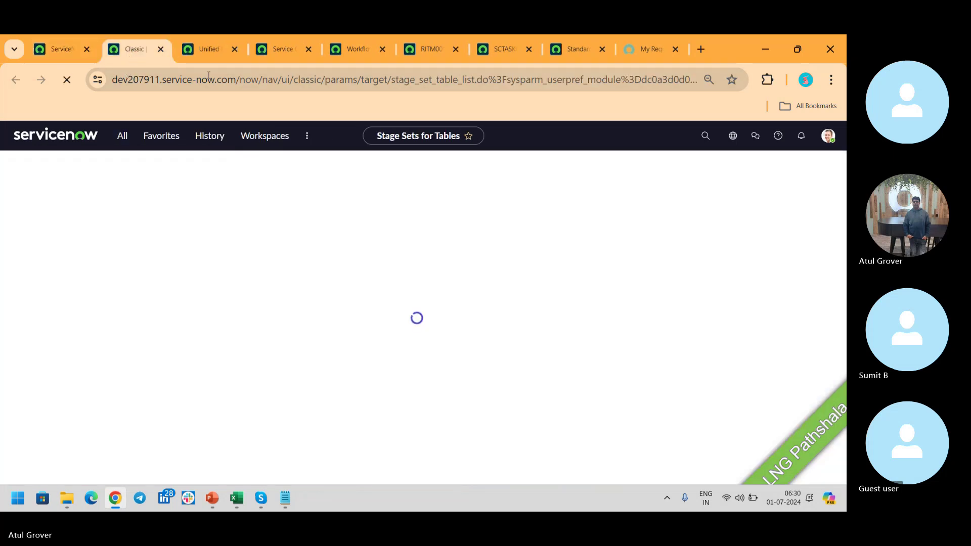
pyautogui.click(85, 251)
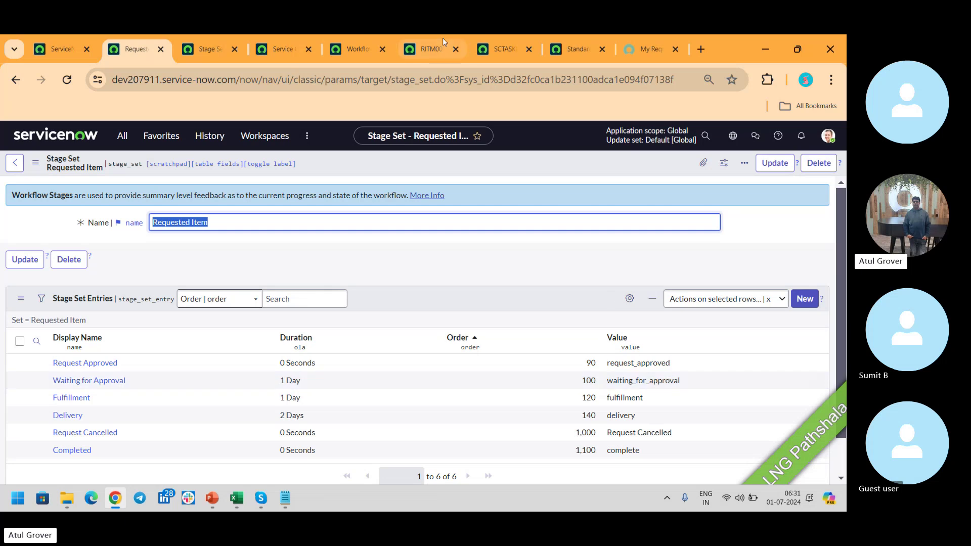
# Open the Maintain Items catalog list and preview the 3M Privacy Filter - Lenovo X1 Carbon item.
pyautogui.click(56, 49)
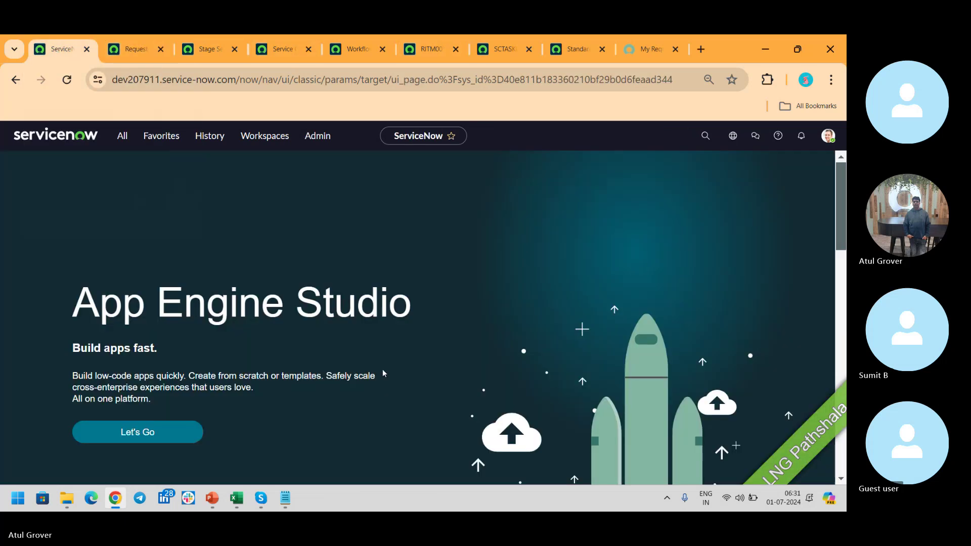
pyautogui.click(122, 141)
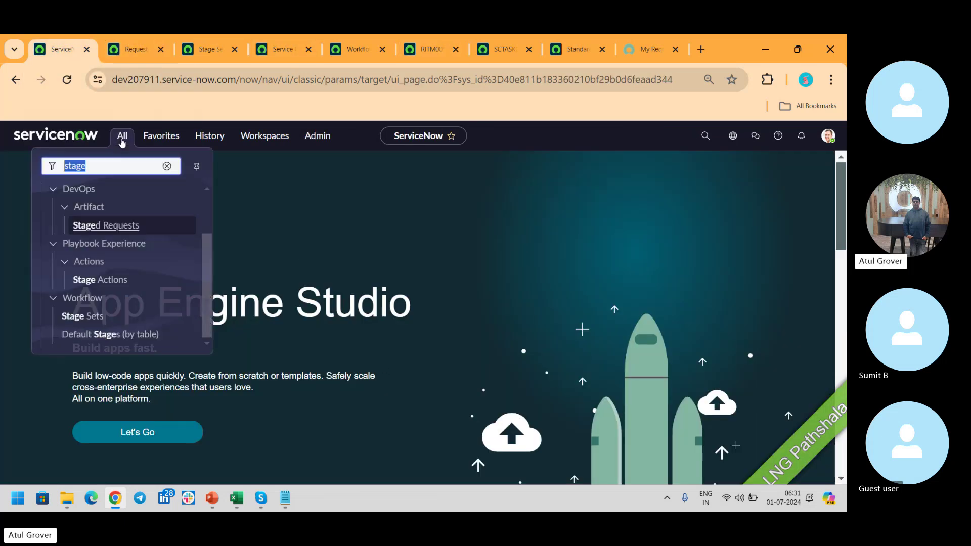
pyautogui.write('maintain')
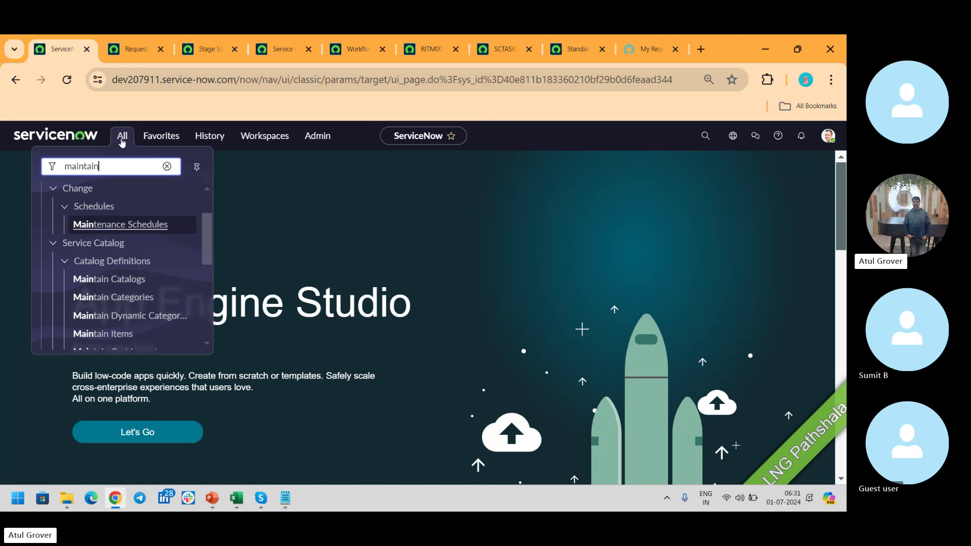
pyautogui.click(112, 283)
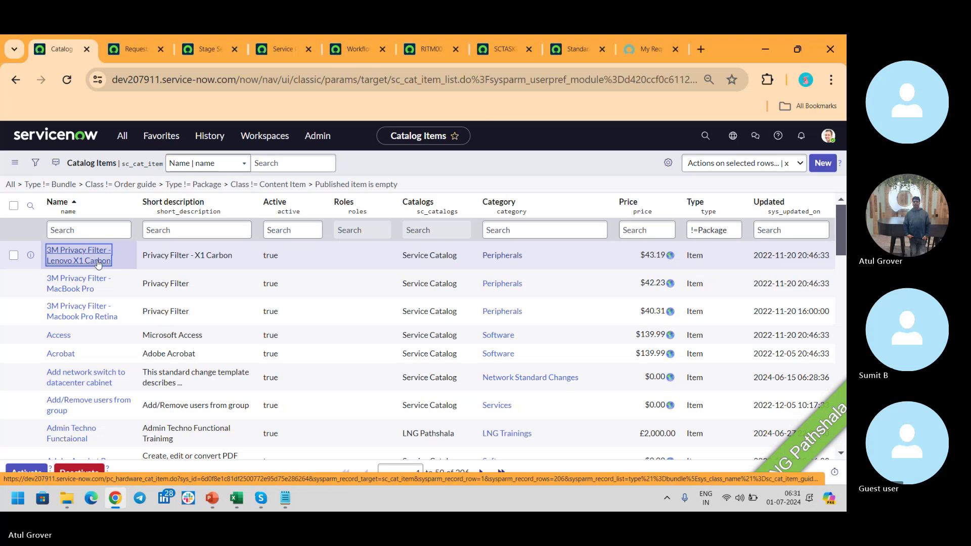
pyautogui.click(98, 264)
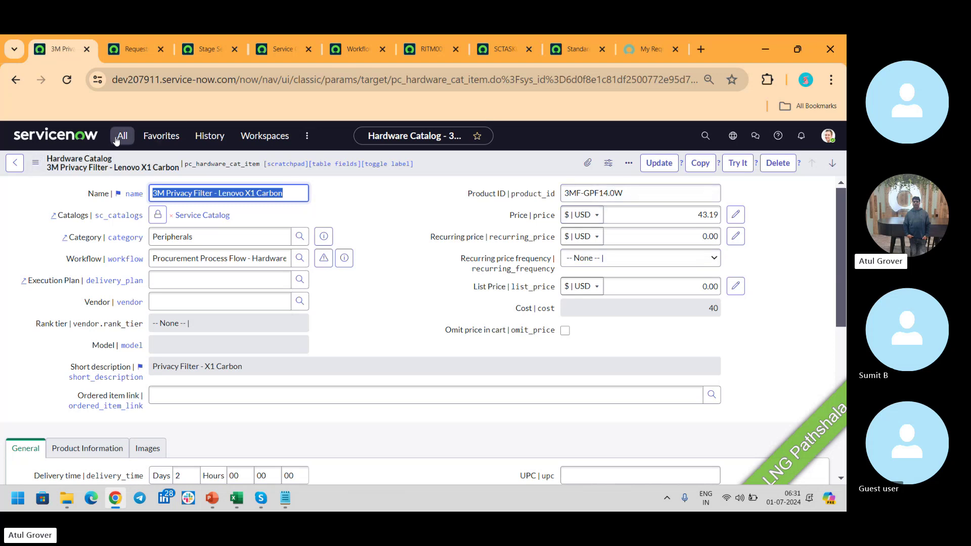
pyautogui.click(14, 162)
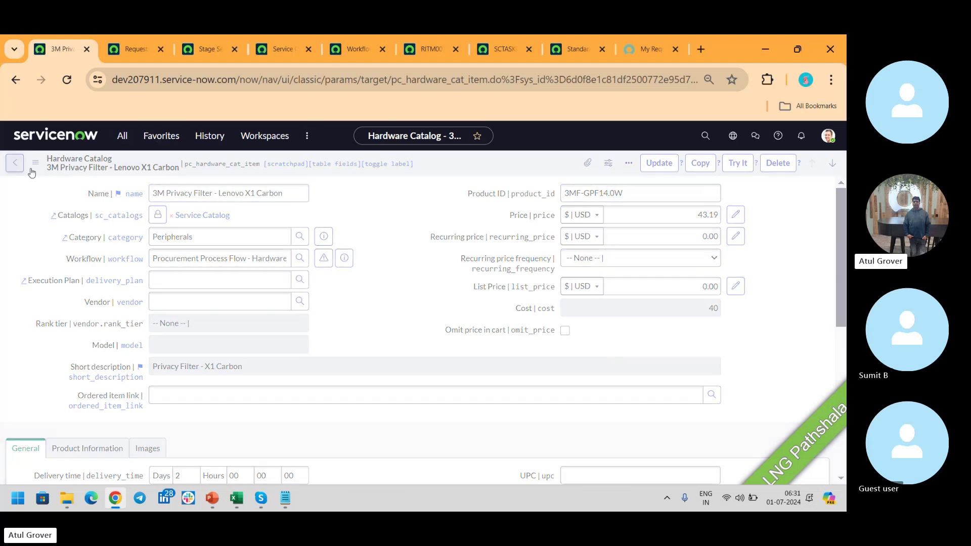
# Filter catalog item names by *laptop and open Development Laptop (PC).
pyautogui.click(99, 228)
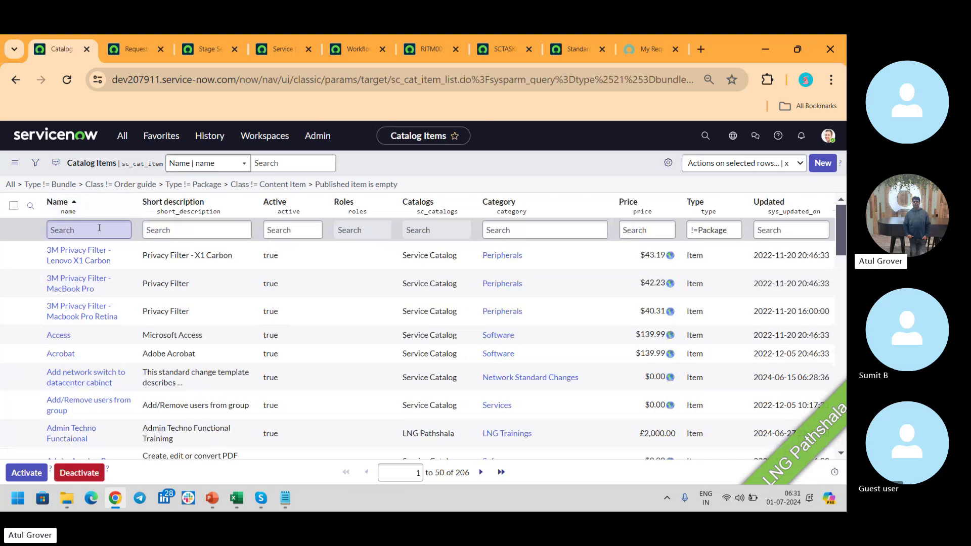
pyautogui.write('*lapt')
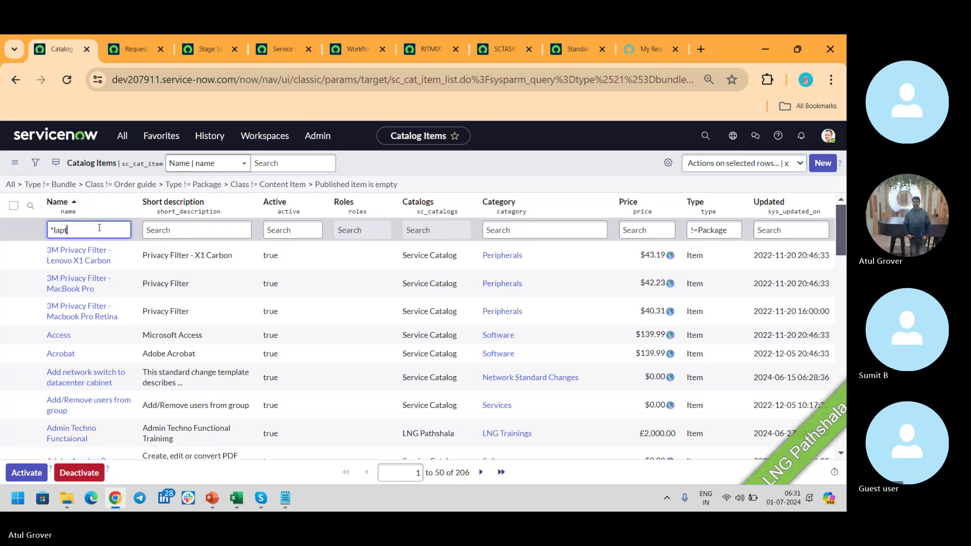
pyautogui.write('op')
pyautogui.press('Return')
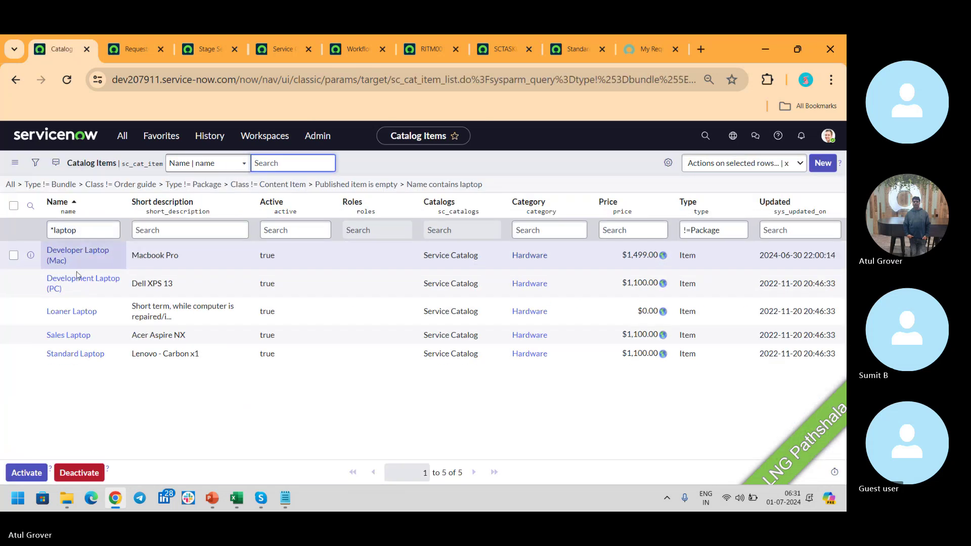
pyautogui.click(71, 284)
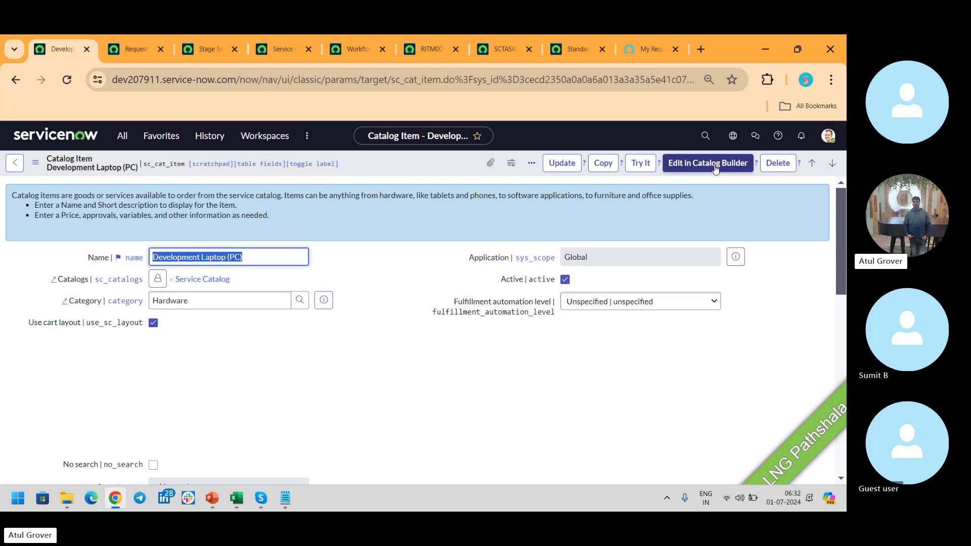
# Launch Catalog Builder from the navigator in a new tab.
pyautogui.click(124, 138)
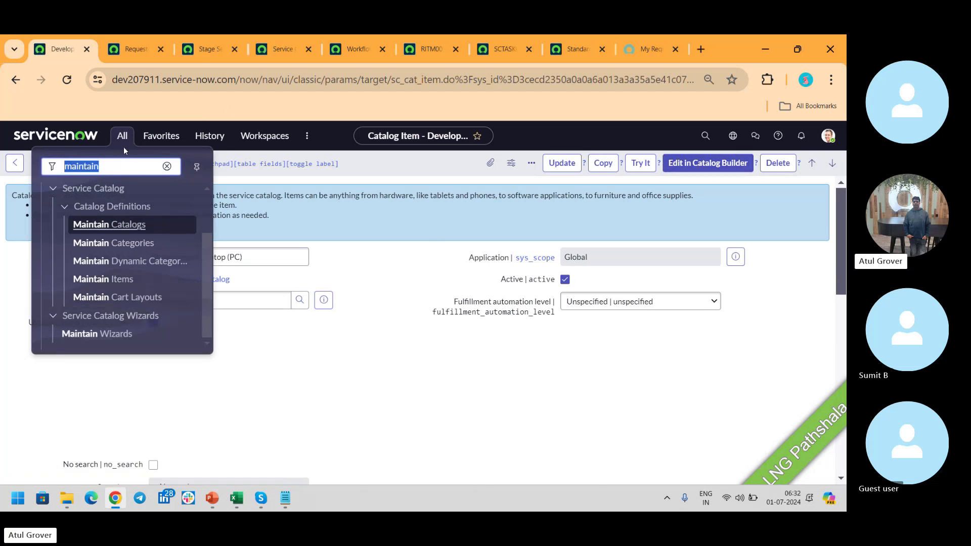
pyautogui.write('catalog ')
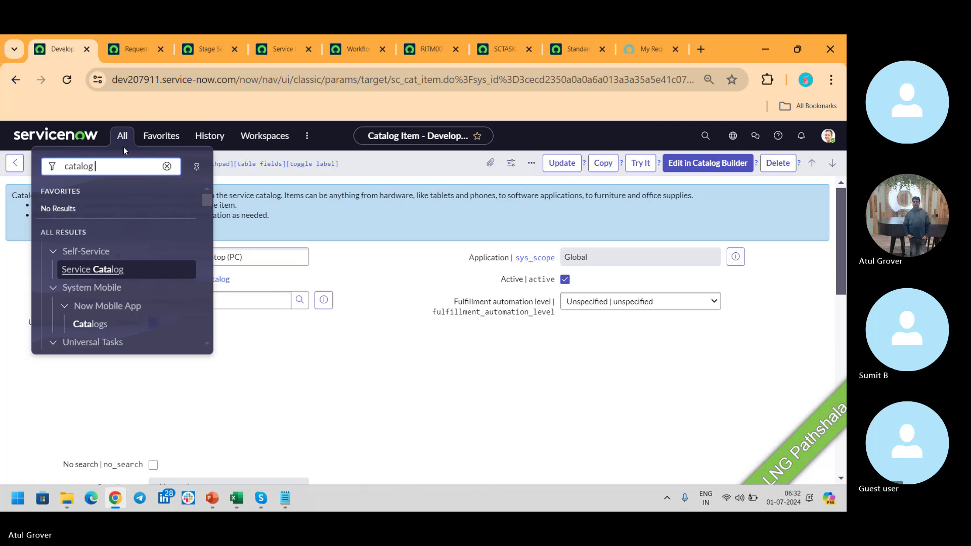
pyautogui.write('builde')
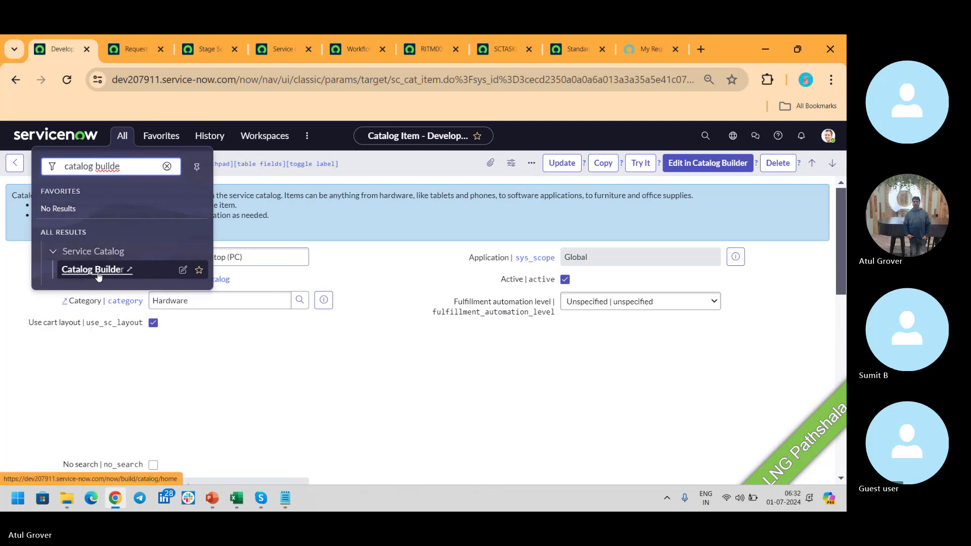
pyautogui.click(99, 275)
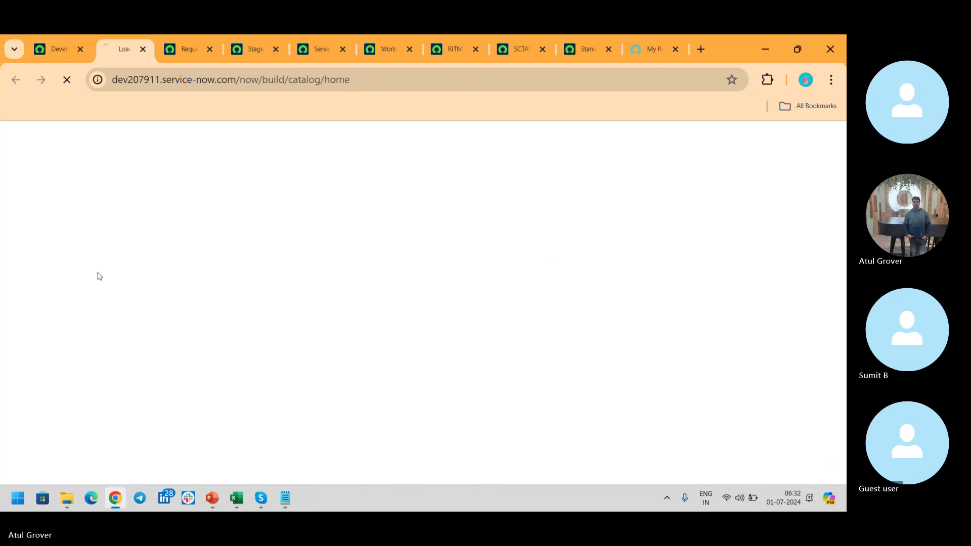
# Close the stage set, workflow, RITM, task, Standard Laptop and portal tabs, leaving the unsaved flow.
pyautogui.click(213, 49)
pyautogui.click(213, 50)
pyautogui.click(213, 50)
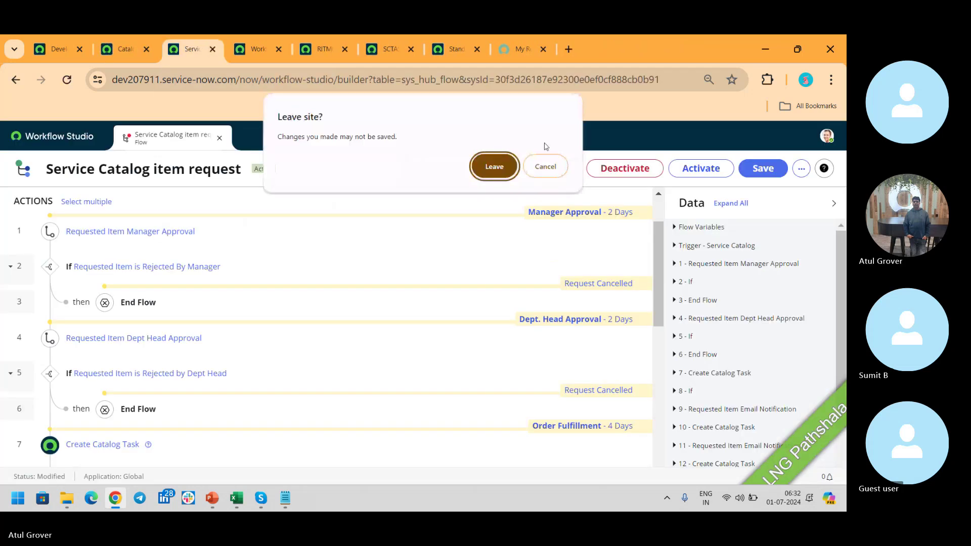
pyautogui.click(494, 171)
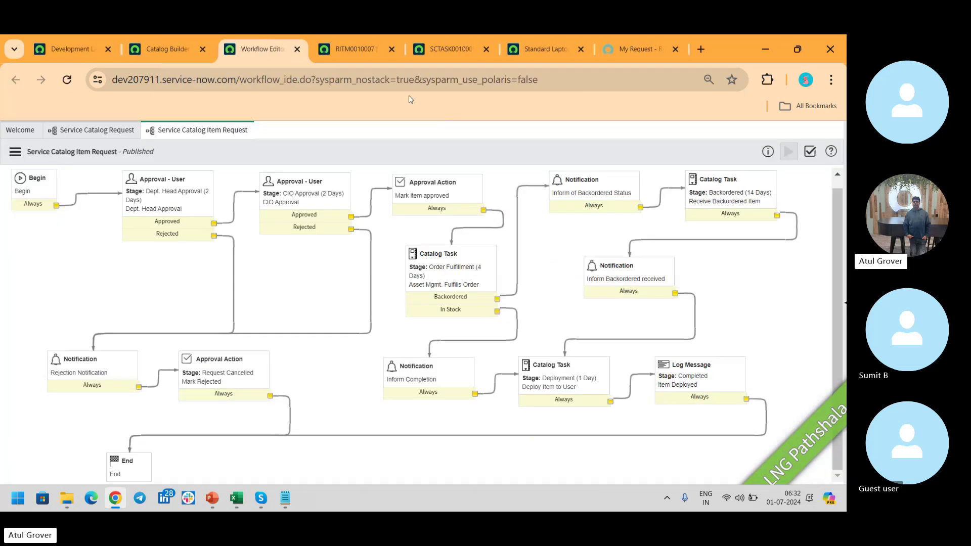
pyautogui.click(297, 49)
pyautogui.click(298, 49)
pyautogui.click(298, 49)
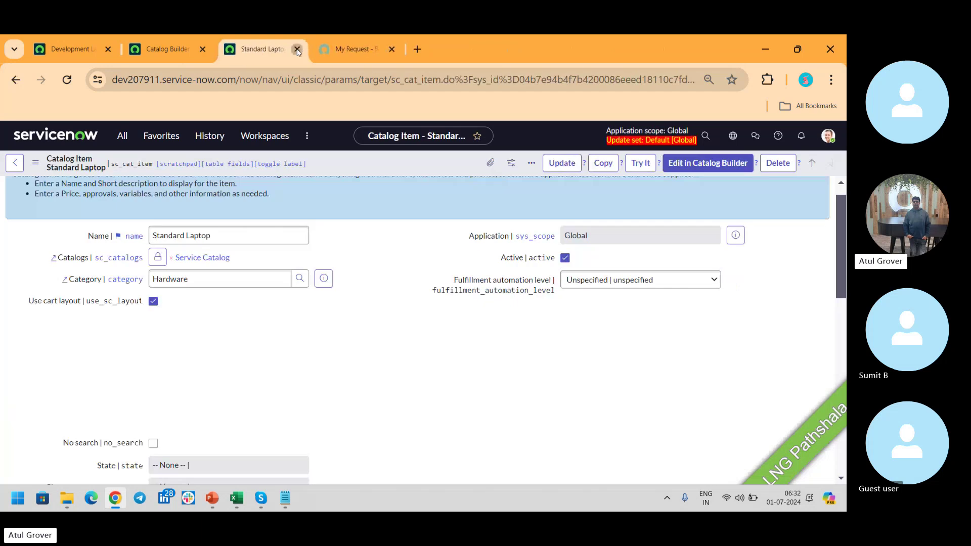
pyautogui.click(298, 49)
pyautogui.click(297, 49)
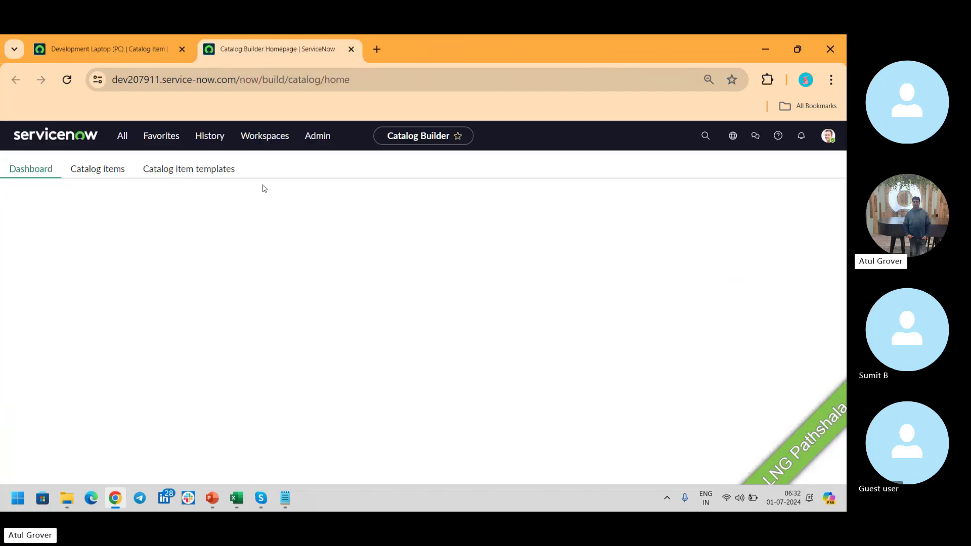
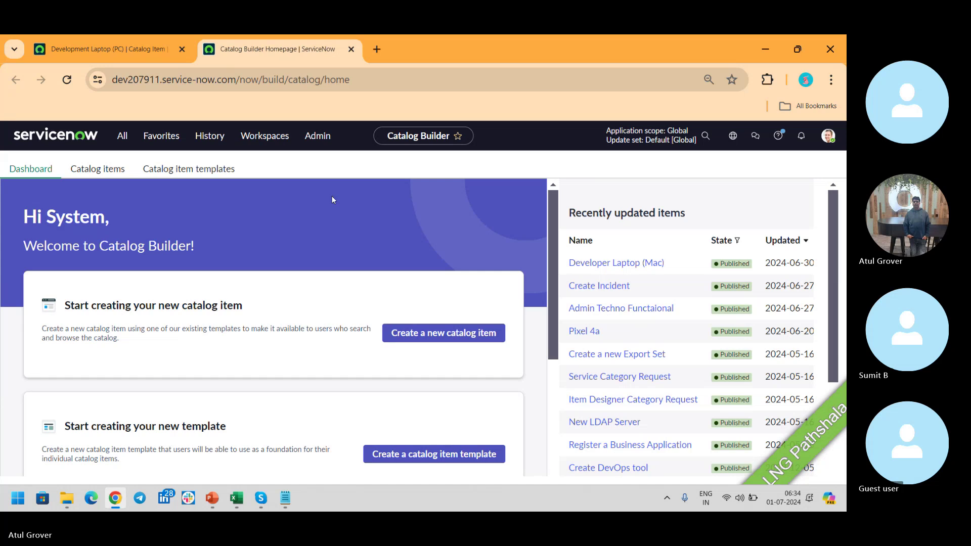
# Start a new catalog item and continue past the Getting Started overview.
pyautogui.click(432, 333)
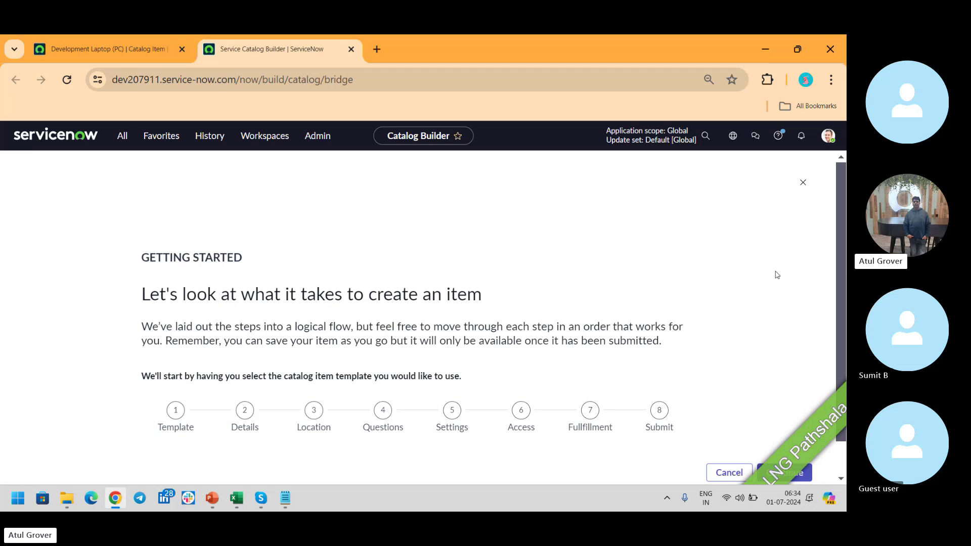
pyautogui.moveTo(841, 215); pyautogui.dragTo(842, 332)
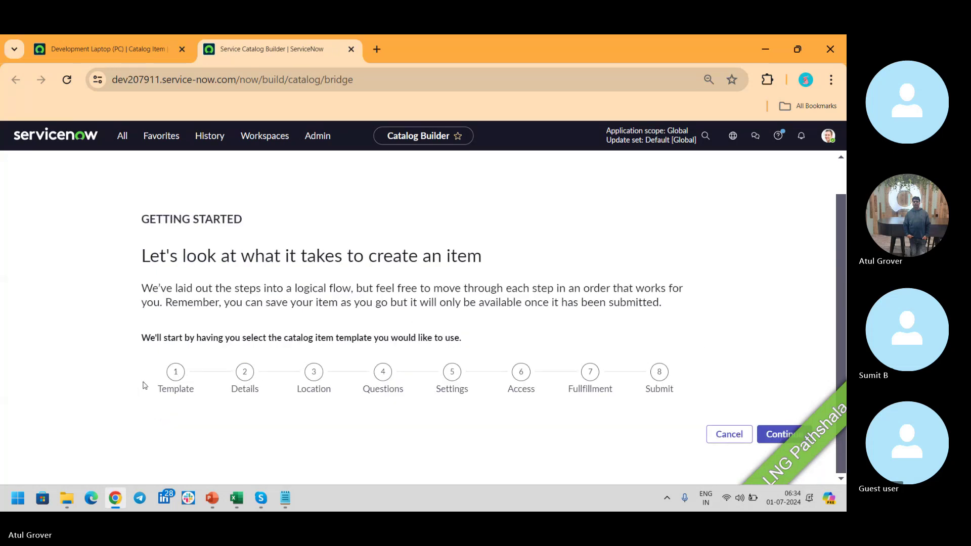
pyautogui.click(777, 430)
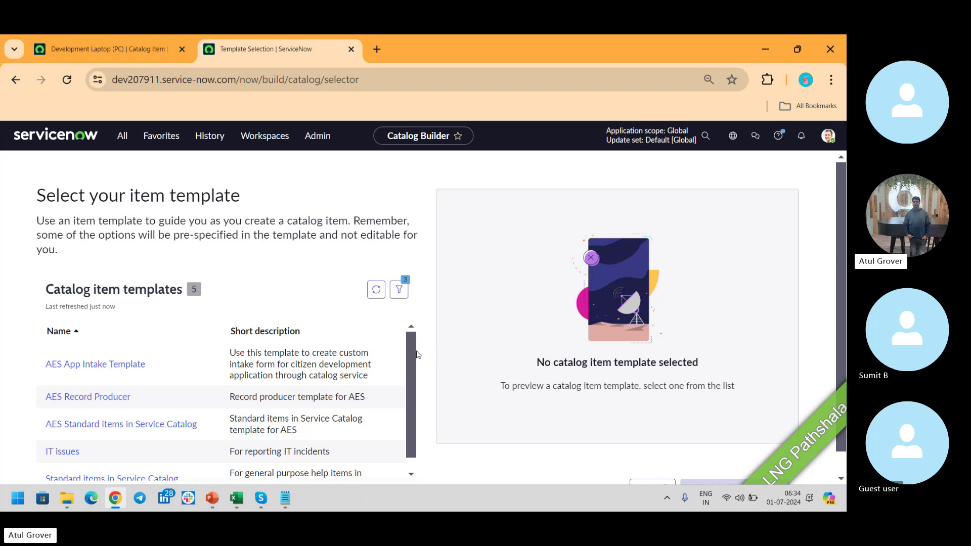
# Preview the 'Standard items in Service Catalog' template and build the item from it.
pyautogui.scroll(-1, 413, 361)
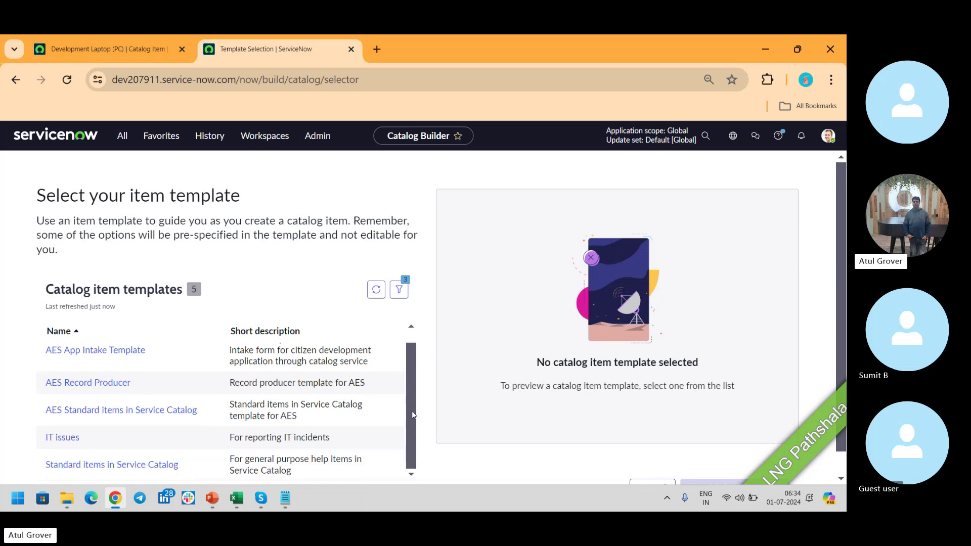
pyautogui.click(134, 465)
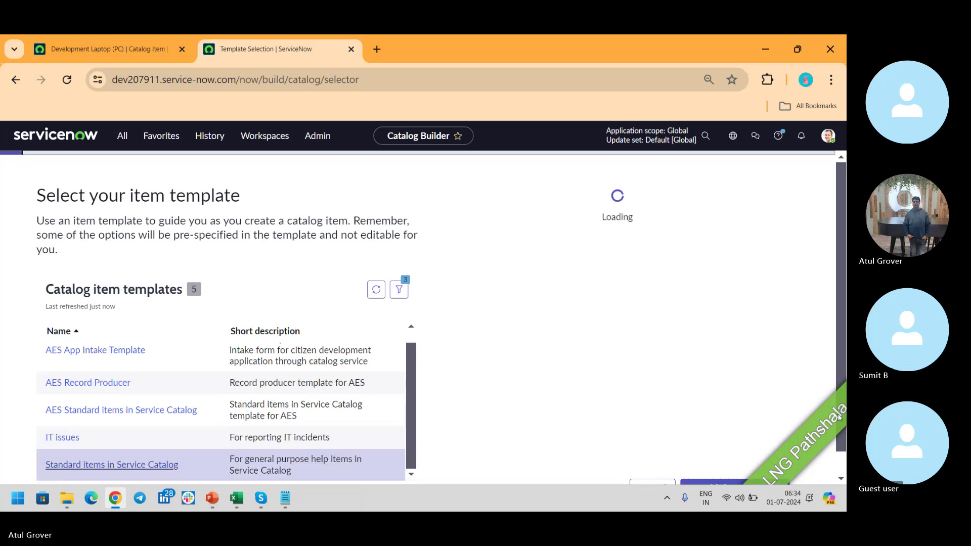
pyautogui.scroll(-1, 819, 314)
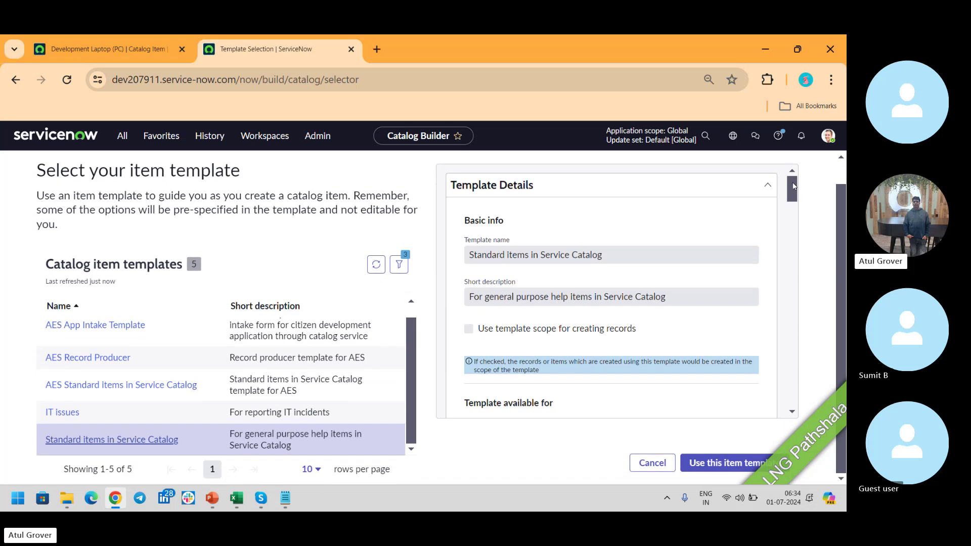
pyautogui.moveTo(793, 186); pyautogui.dragTo(783, 273)
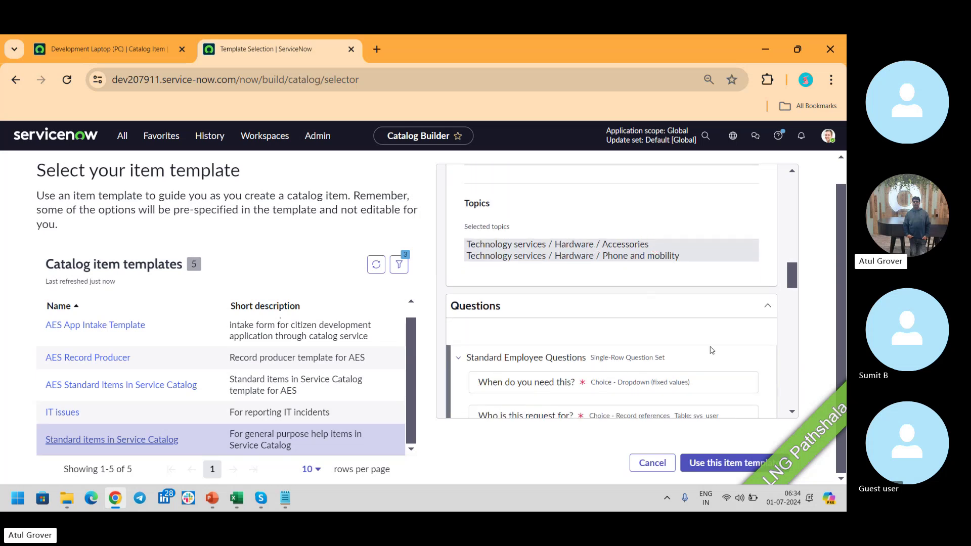
pyautogui.click(747, 461)
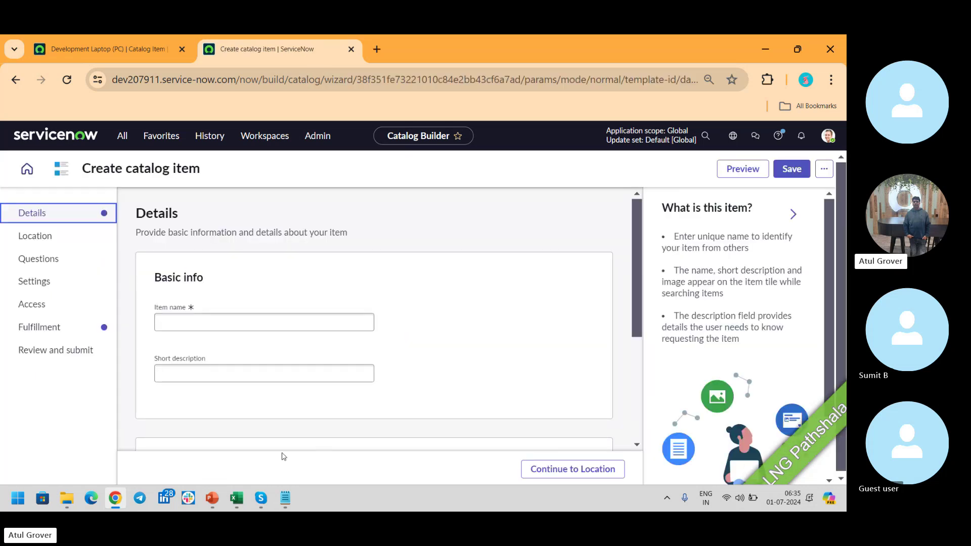
# Use 'LNG Pathshala' as both item name and short description, then go to Location.
pyautogui.click(238, 322)
pyautogui.write('LNG Pathsh')
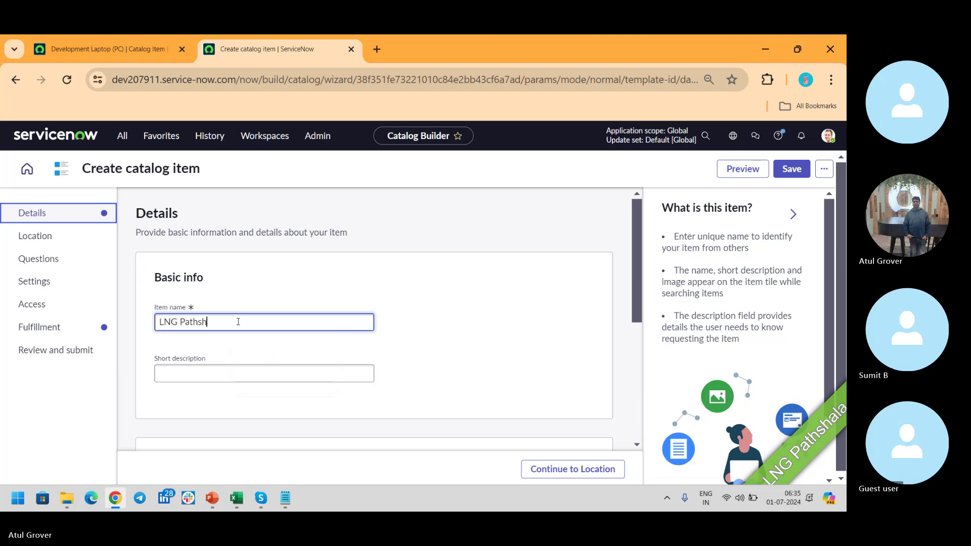
pyautogui.write('ala')
pyautogui.hotkey('ctrl', 'a')
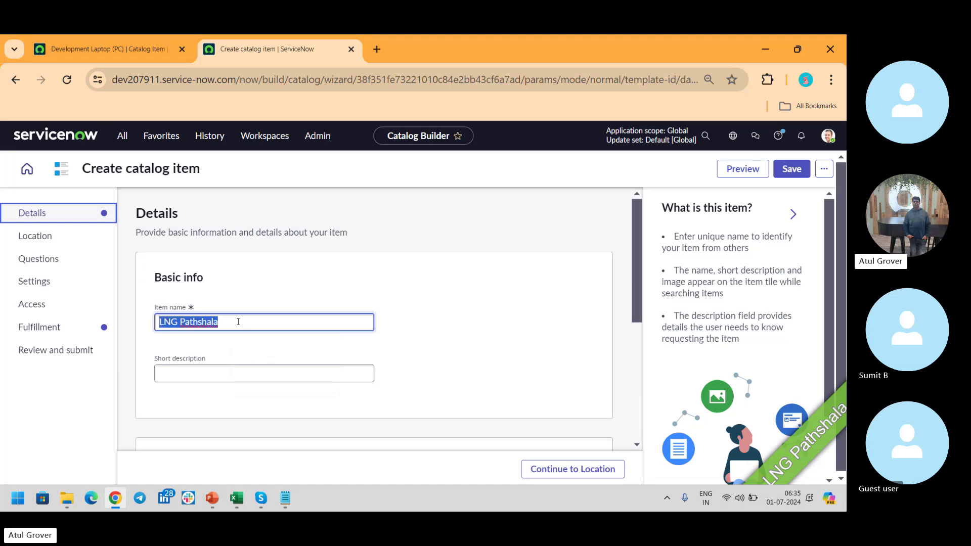
pyautogui.hotkey('ctrl', 'c')
pyautogui.click(249, 379)
pyautogui.hotkey('ctrl', 'v')
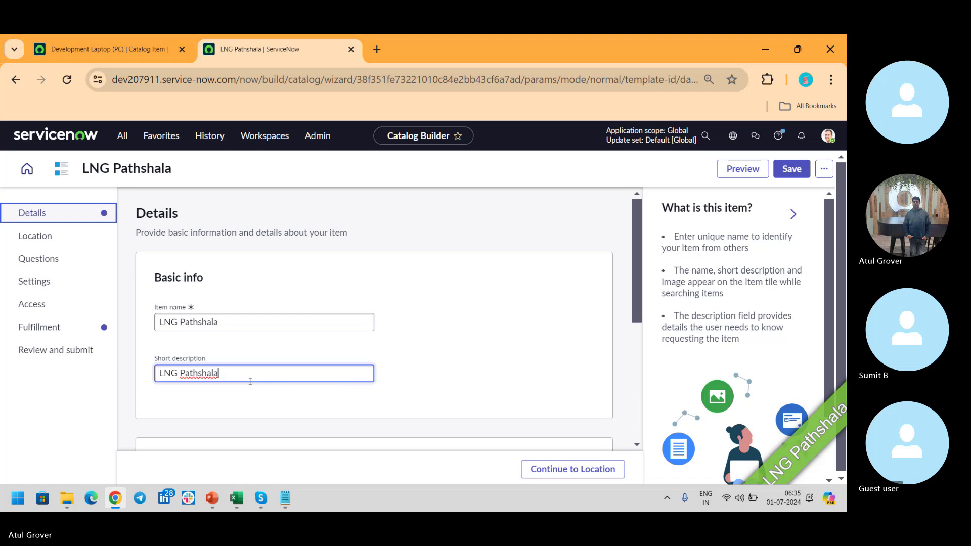
pyautogui.click(55, 238)
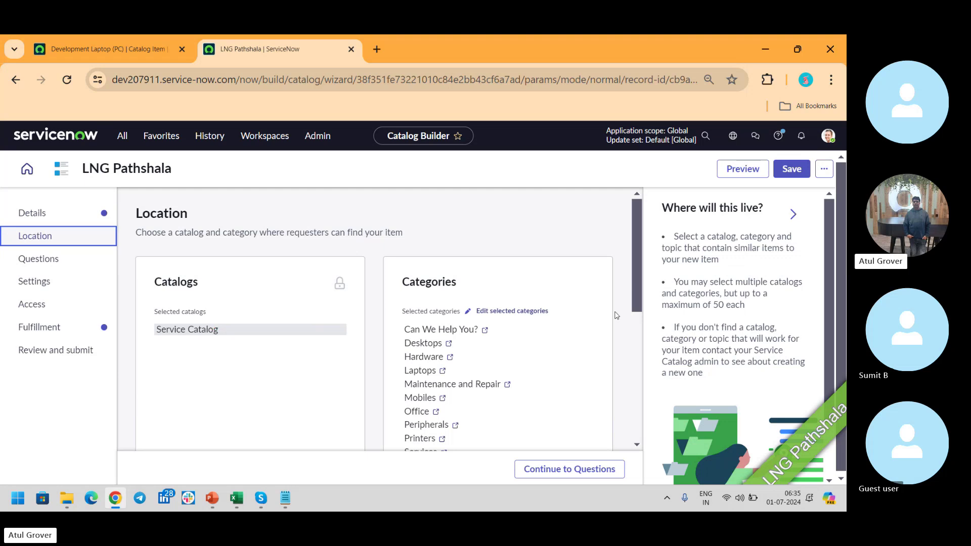
# Remove Hardware through Tablets from the categories, save, and continue to Questions.
pyautogui.scroll(-1, 597, 281)
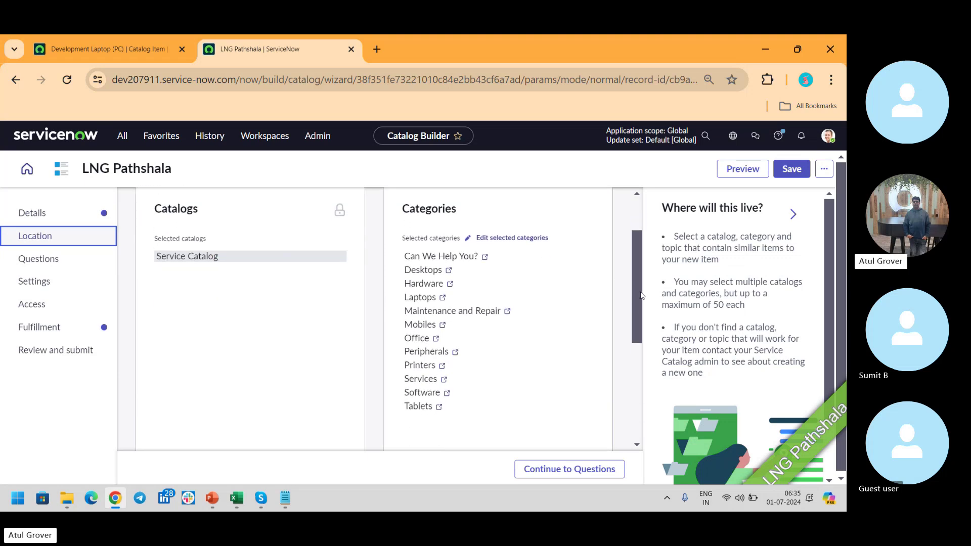
pyautogui.click(525, 272)
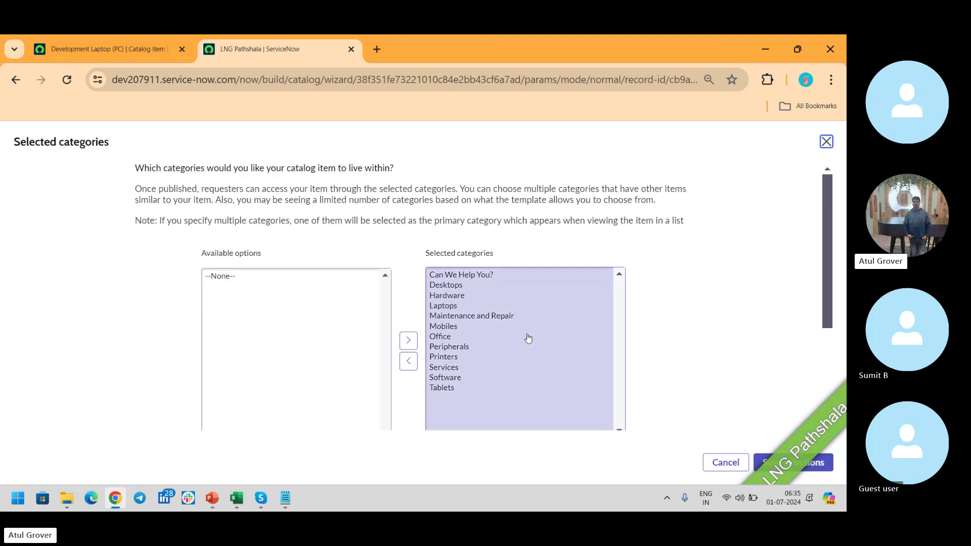
pyautogui.click(450, 298)
pyautogui.hotkey('shift', 'Down')
pyautogui.hotkey('shift', 'Down')
pyautogui.hotkey('shift', 'Down')
pyautogui.hotkey('shift', 'Down')
pyautogui.hotkey('shift', 'Down')
pyautogui.hotkey('shift', 'Down')
pyautogui.hotkey('shift', 'Down')
pyautogui.hotkey('shift', 'Down')
pyautogui.hotkey('shift', 'Down')
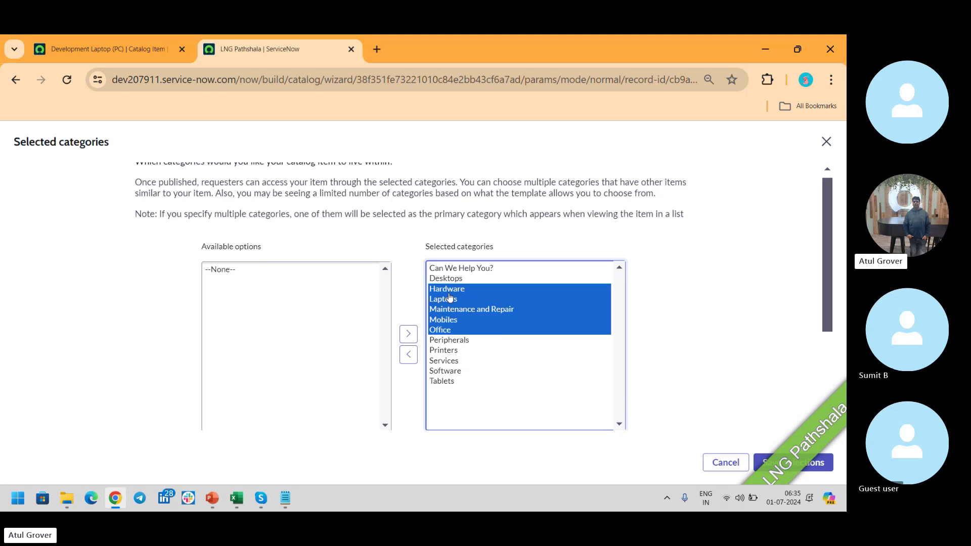
pyautogui.click(408, 354)
pyautogui.click(789, 458)
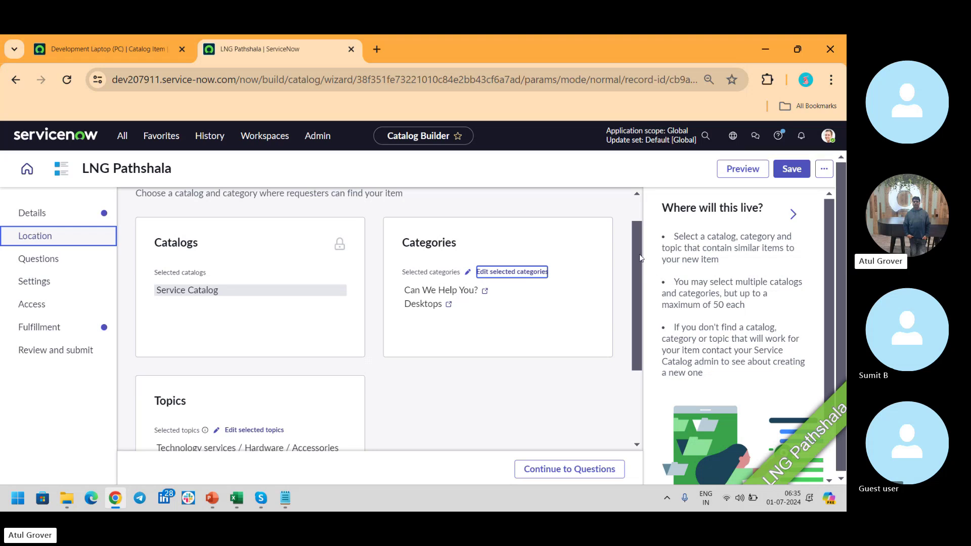
pyautogui.moveTo(637, 257); pyautogui.dragTo(635, 317)
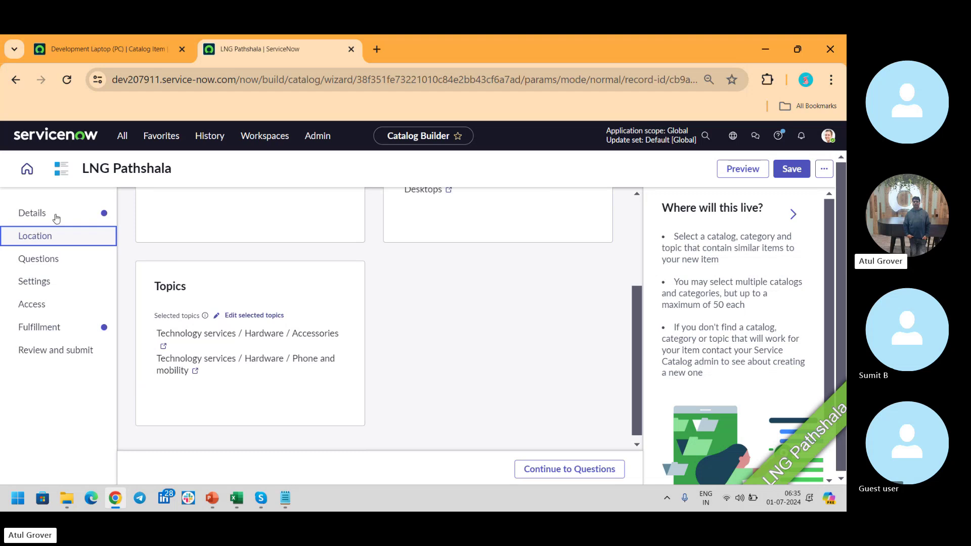
pyautogui.click(561, 470)
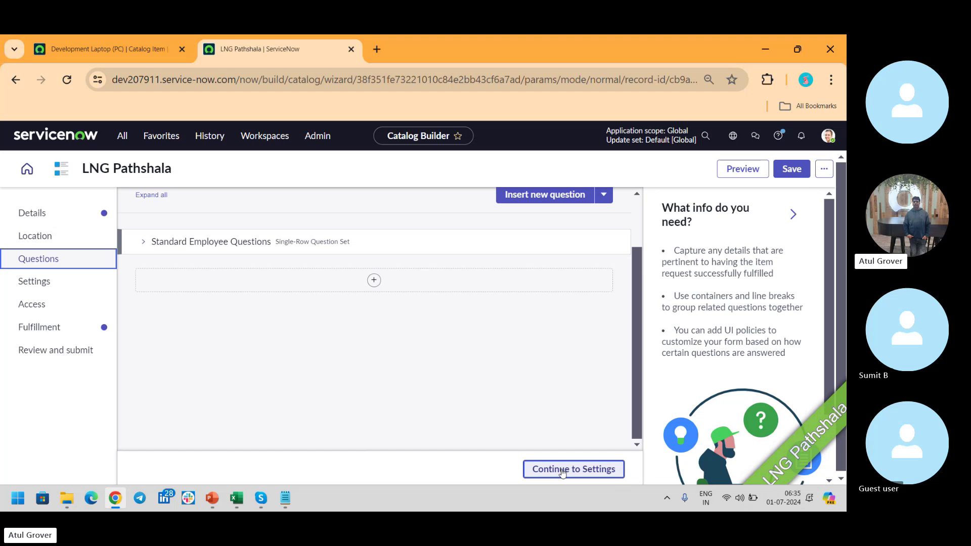
# Expand the Standard Employee Questions set and bring up the Insert component options.
pyautogui.click(143, 243)
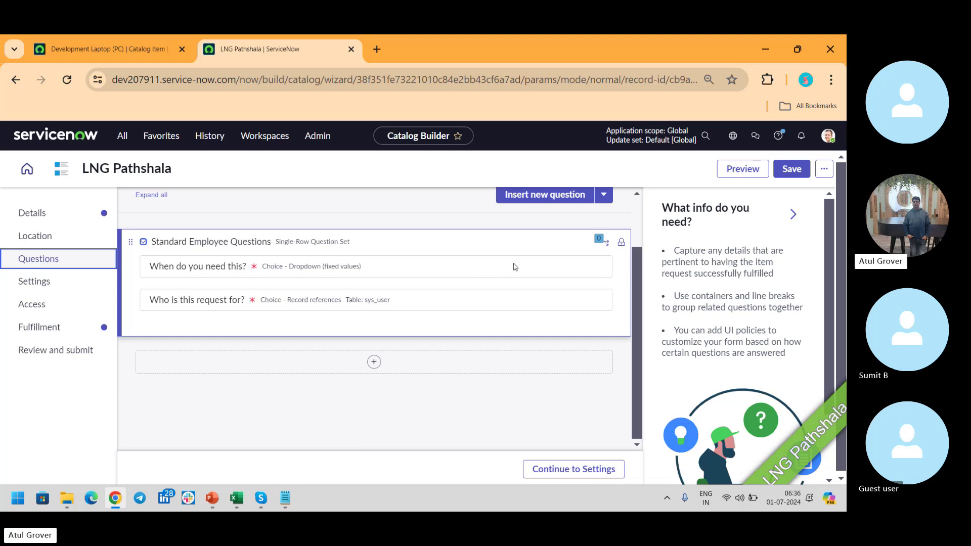
pyautogui.moveTo(622, 247)
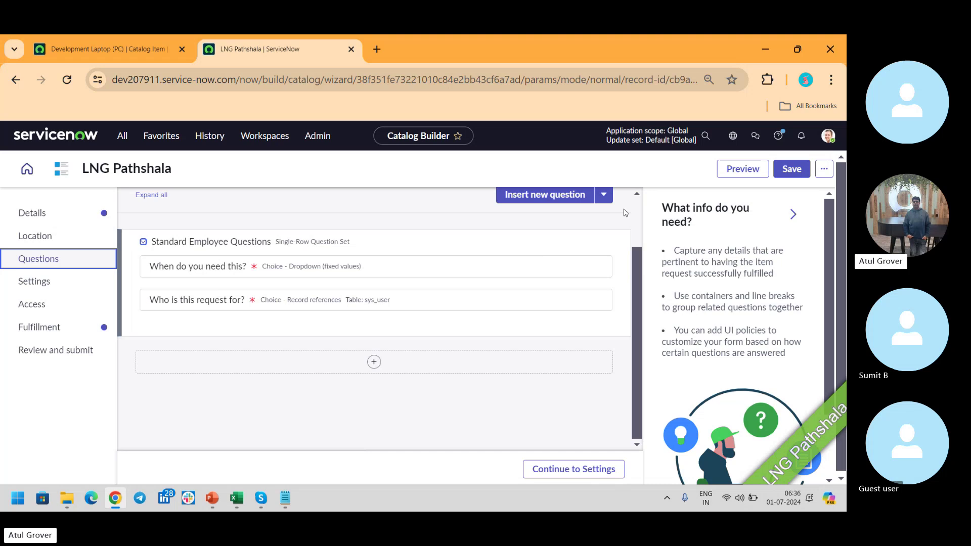
pyautogui.click(375, 363)
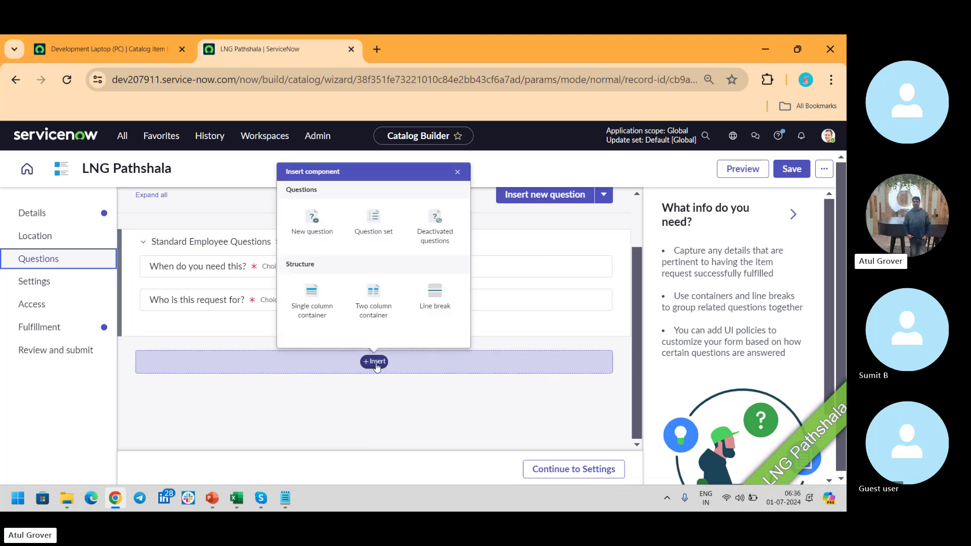
# Create a new question of type Date / Time with subtype Date & Time.
pyautogui.click(313, 219)
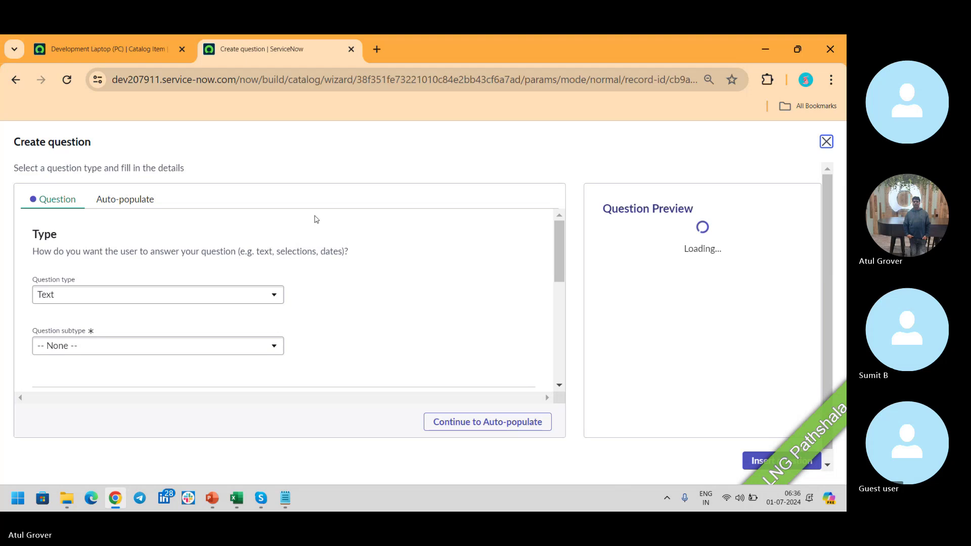
pyautogui.click(193, 297)
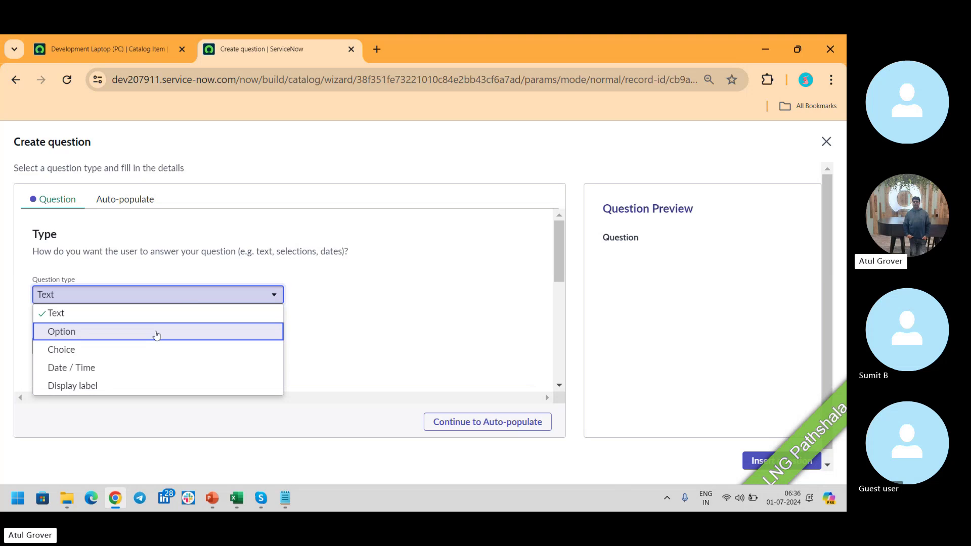
pyautogui.click(115, 368)
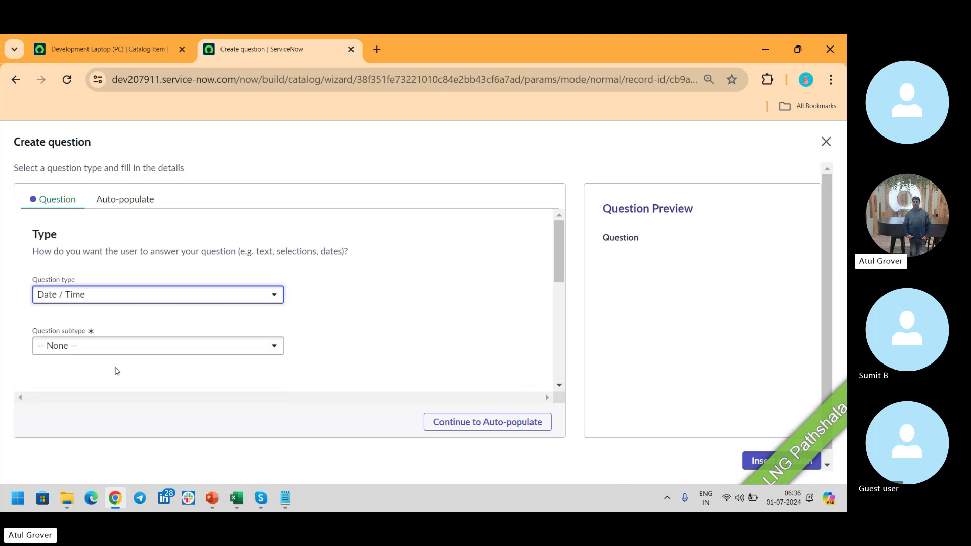
pyautogui.click(130, 346)
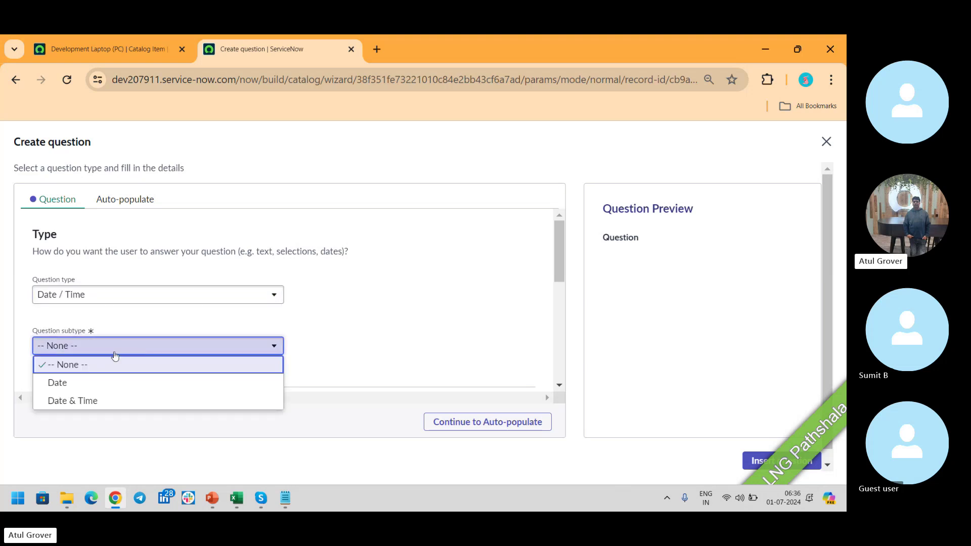
pyautogui.click(99, 397)
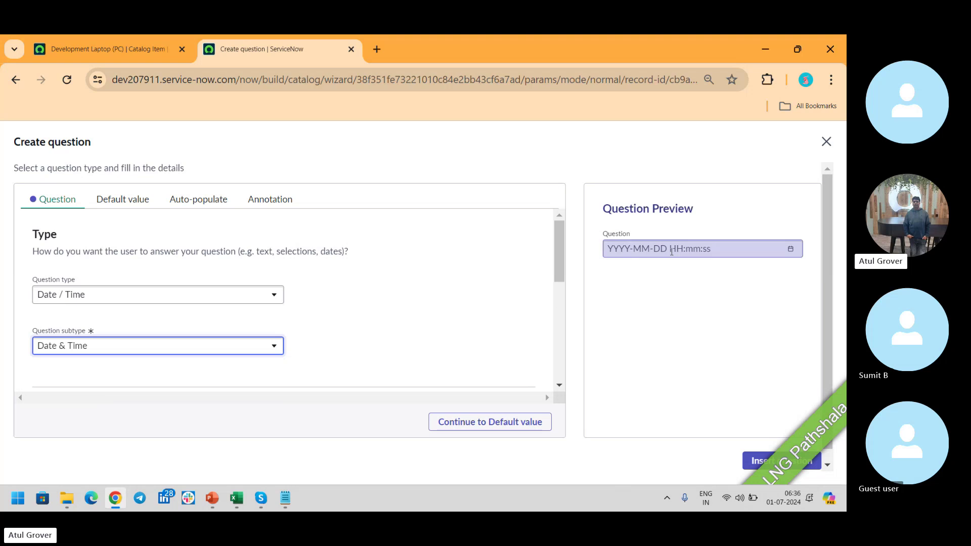
# Label the question DOB with name dob, make it mandatory, and insert it.
pyautogui.moveTo(557, 247); pyautogui.dragTo(556, 276)
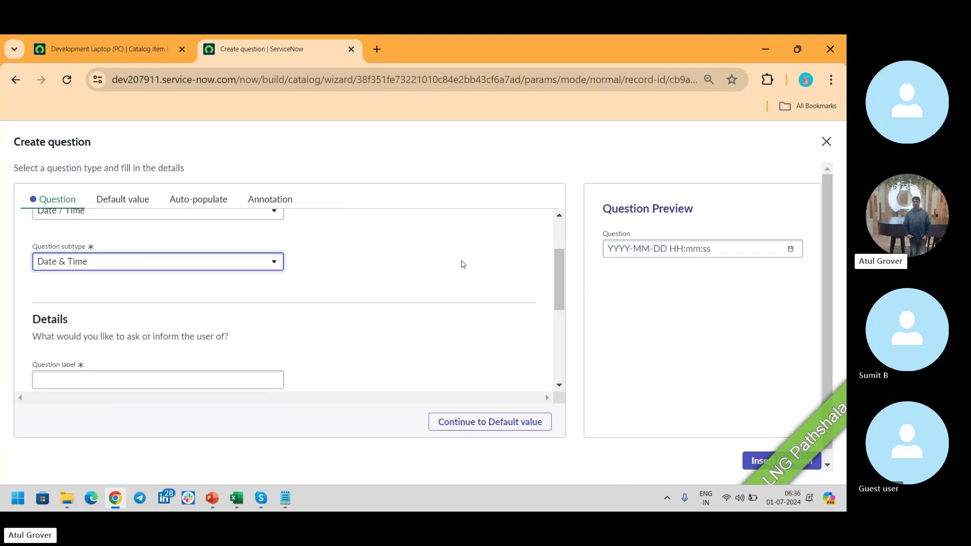
pyautogui.click(140, 372)
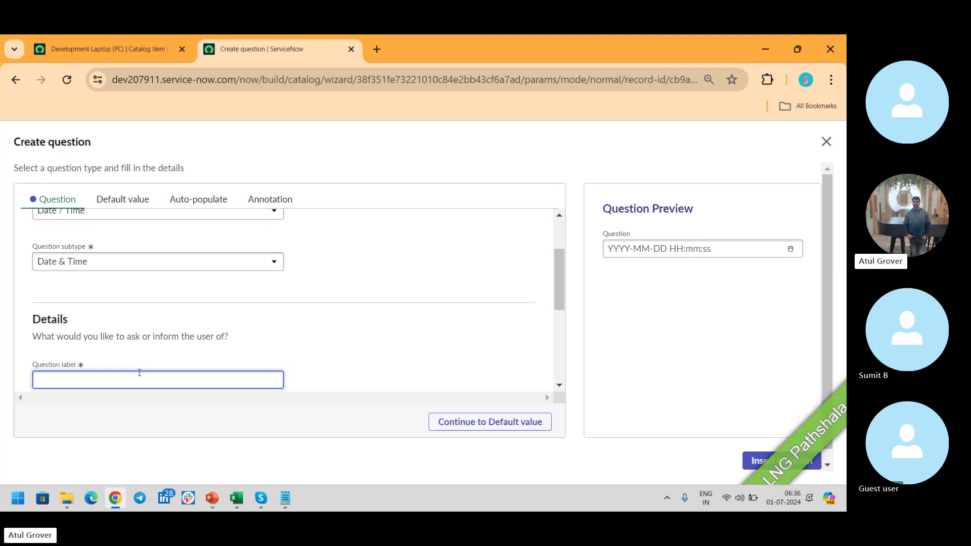
pyautogui.write('DOB')
pyautogui.moveTo(559, 273); pyautogui.dragTo(560, 318)
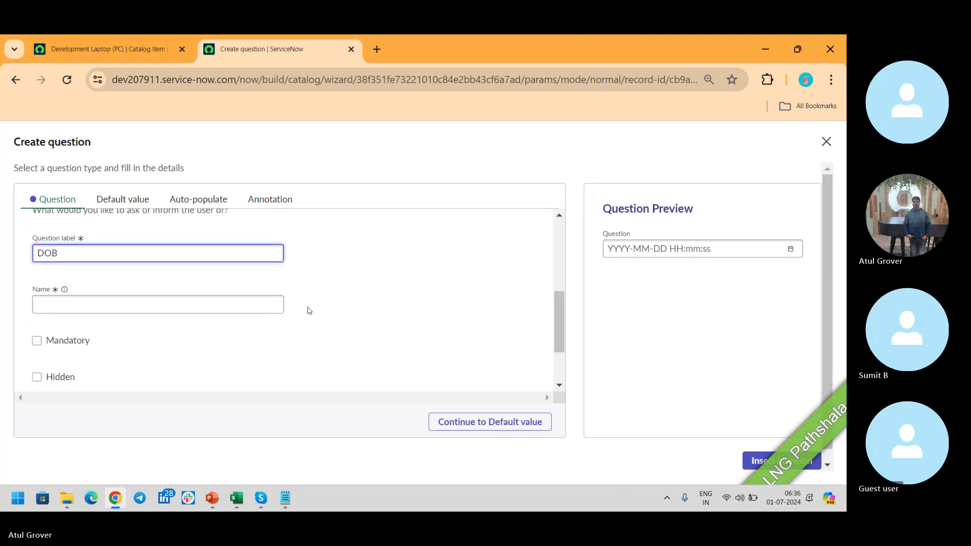
pyautogui.click(257, 305)
pyautogui.write('dob')
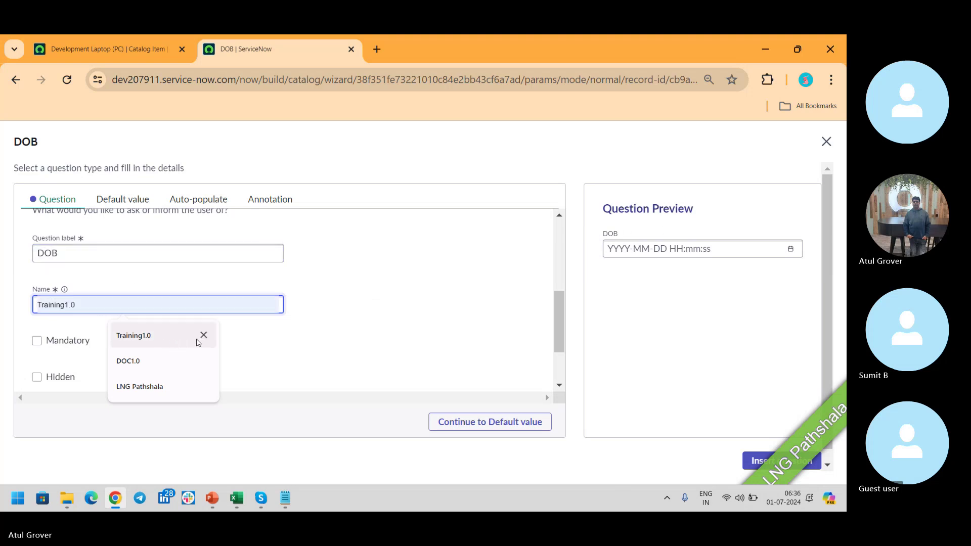
pyautogui.click(204, 336)
pyautogui.click(204, 336)
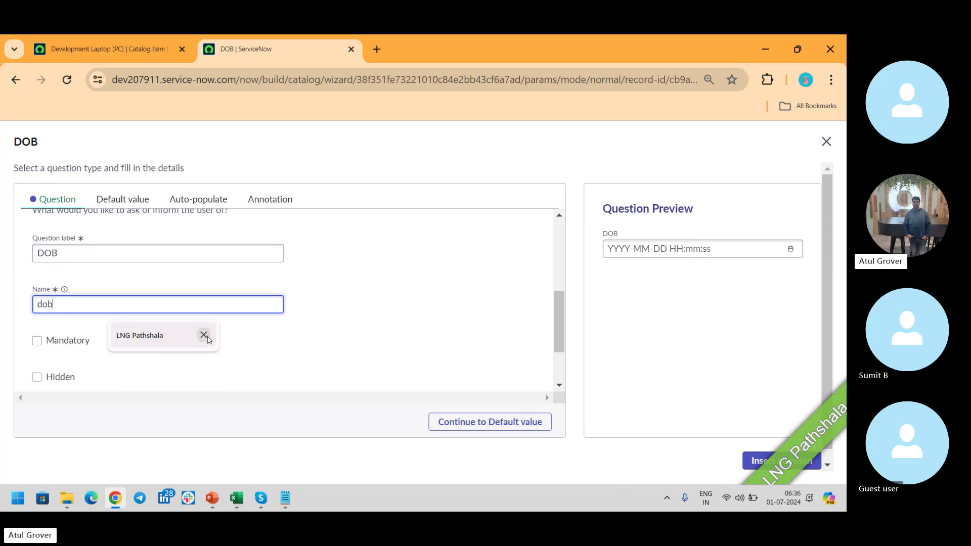
pyautogui.click(202, 336)
pyautogui.click(37, 342)
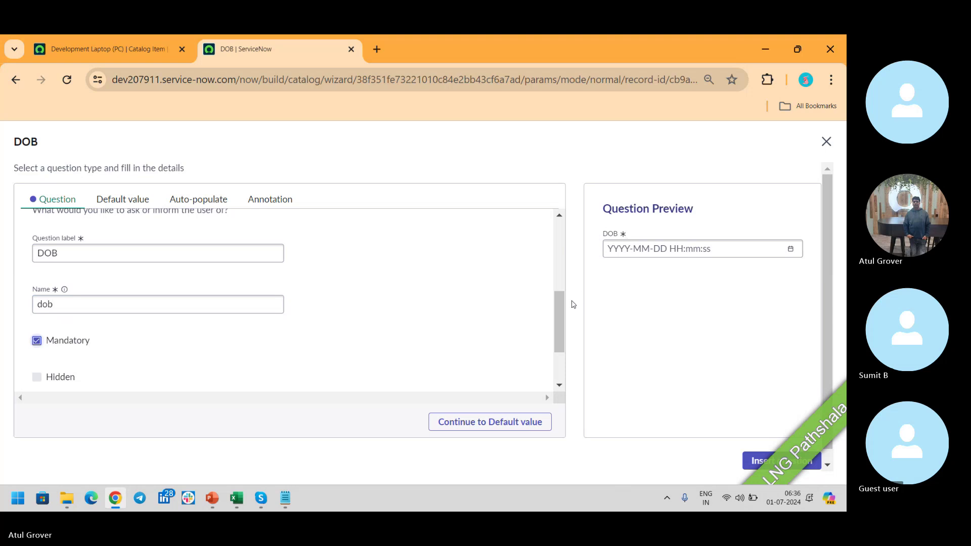
pyautogui.scroll(-2, 560, 331)
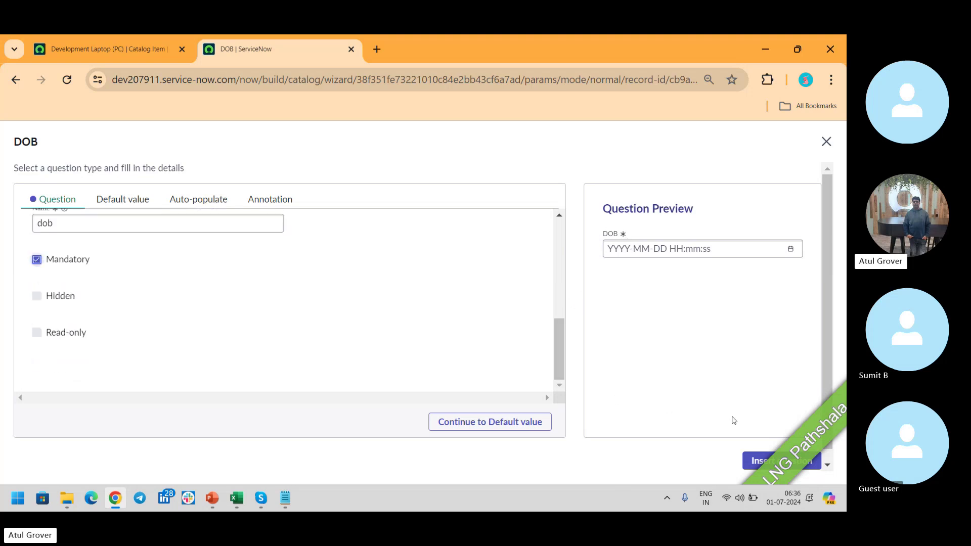
pyautogui.click(751, 459)
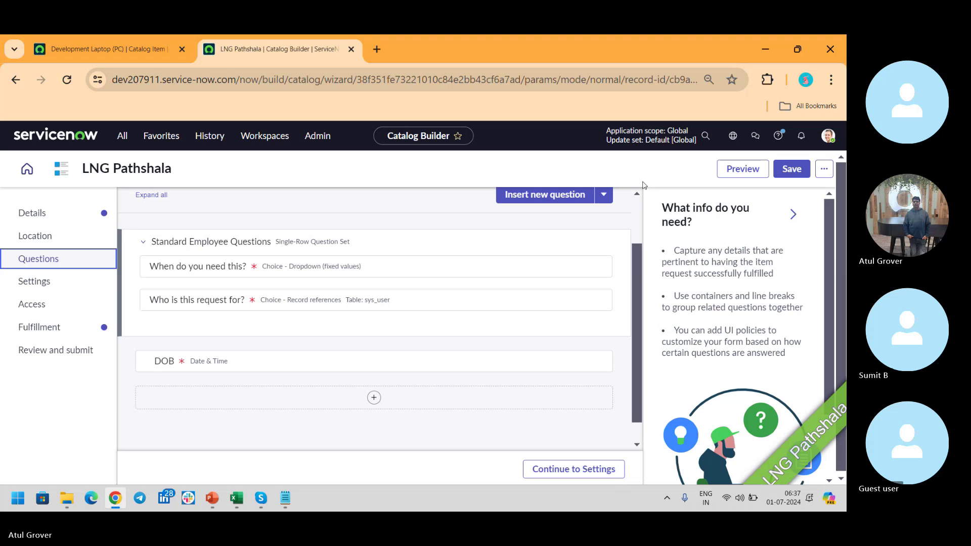
# Insert the it_to_it question set below DOB and continue to Settings.
pyautogui.click(602, 200)
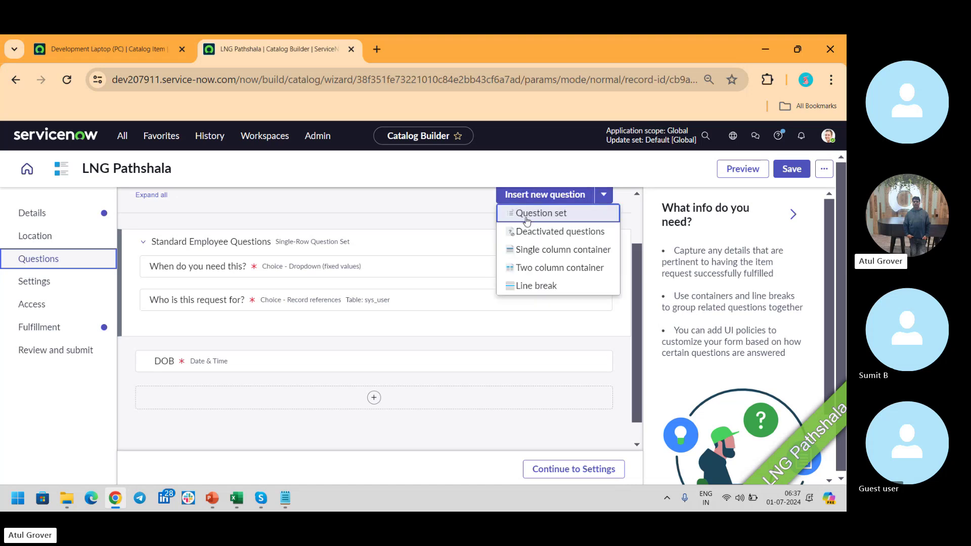
pyautogui.click(557, 223)
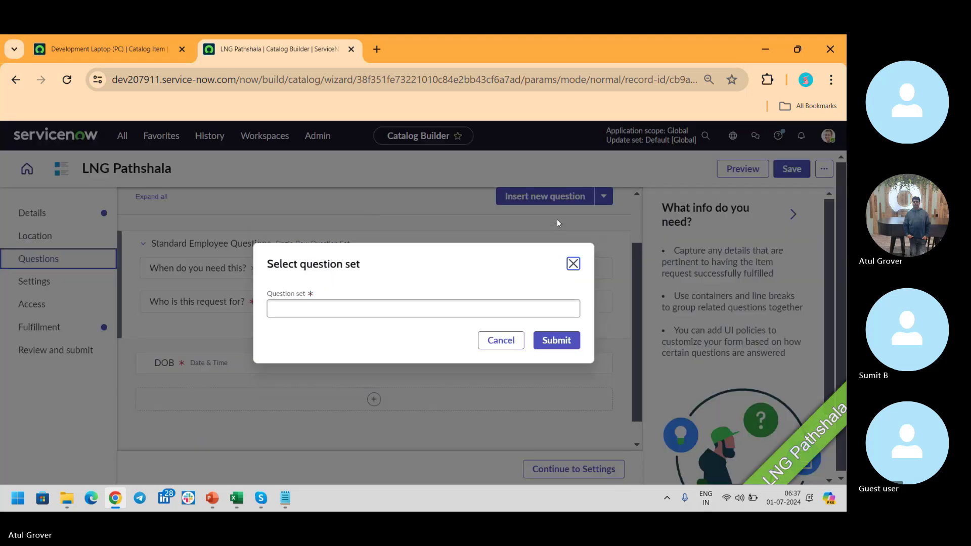
pyautogui.click(433, 305)
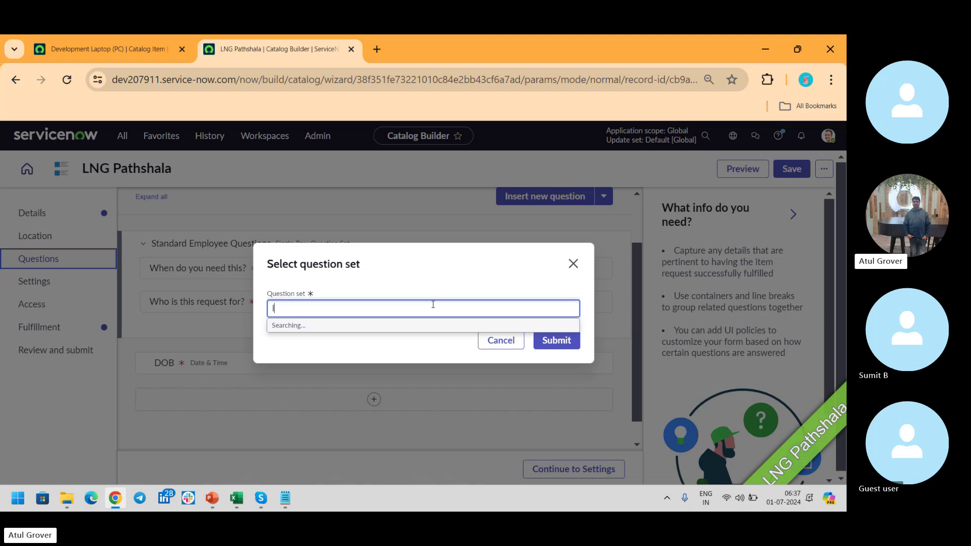
pyautogui.write('IT')
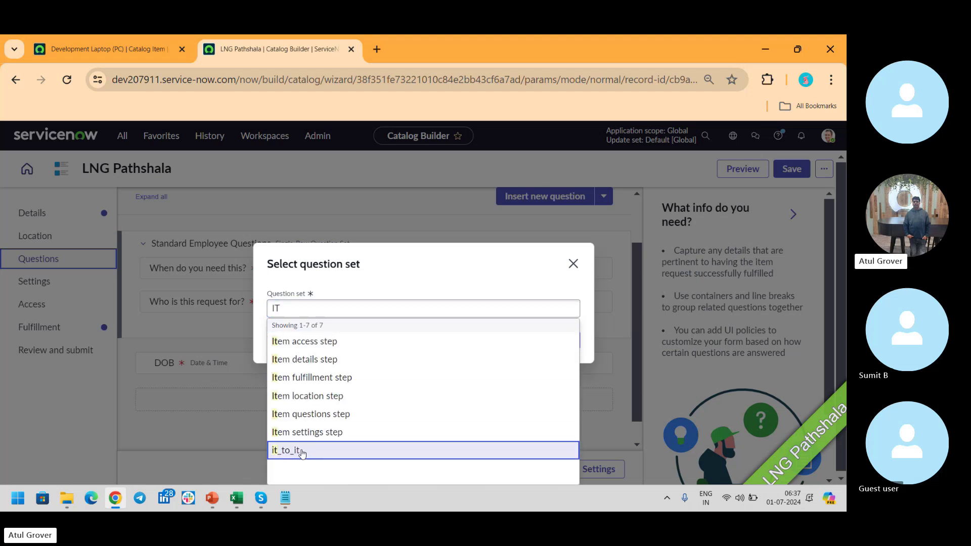
pyautogui.click(302, 451)
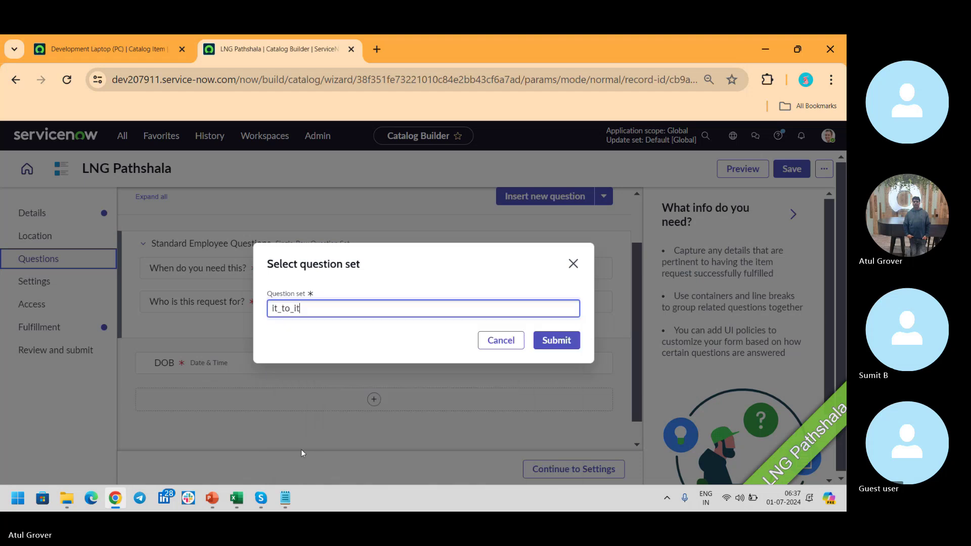
pyautogui.click(556, 340)
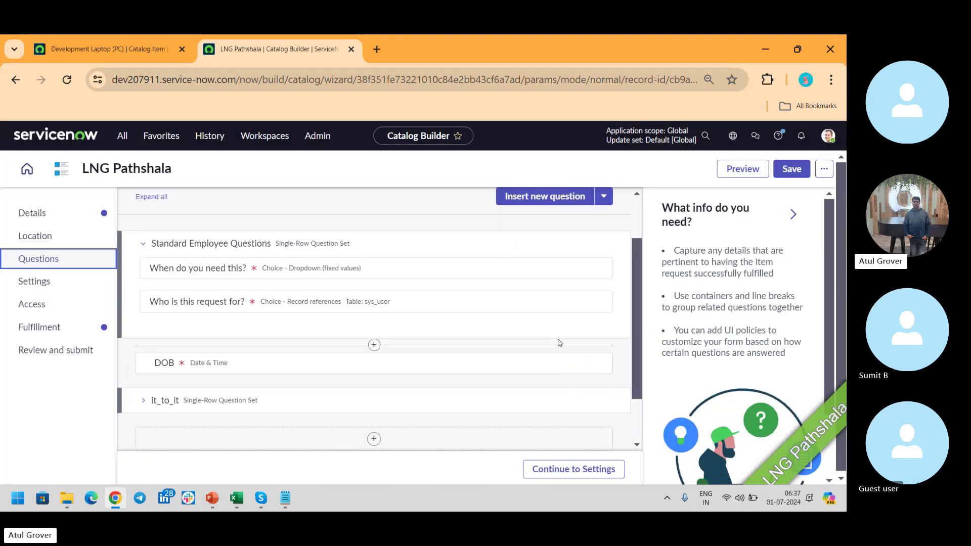
pyautogui.click(556, 469)
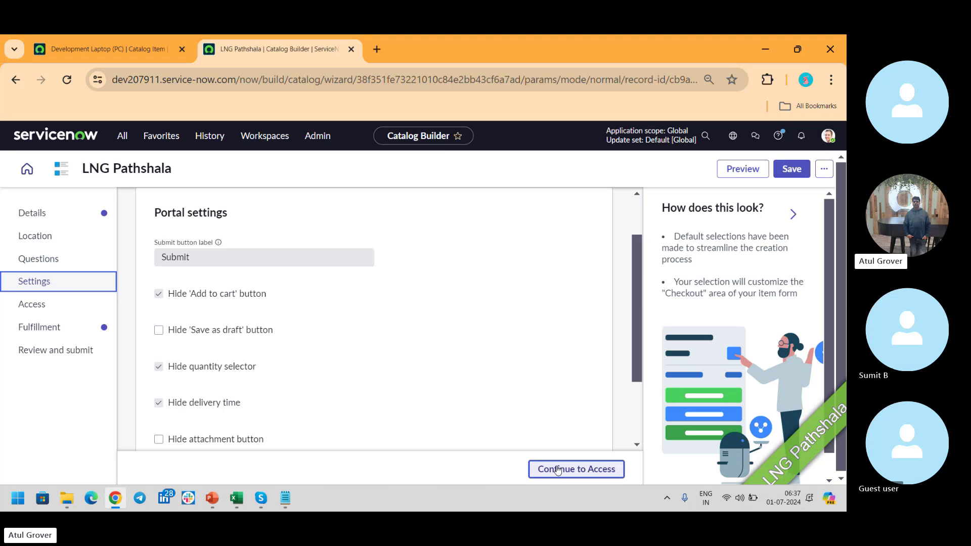
# Collapse the help panel, review Portal settings, and move to the Access step.
pyautogui.click(792, 216)
pyautogui.moveTo(800, 258); pyautogui.dragTo(808, 312)
pyautogui.click(52, 305)
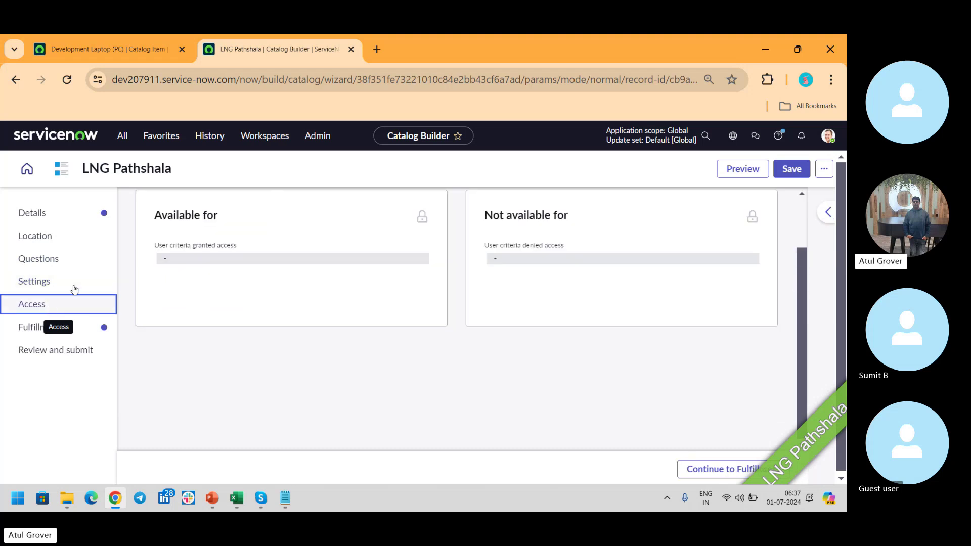
pyautogui.moveTo(421, 221)
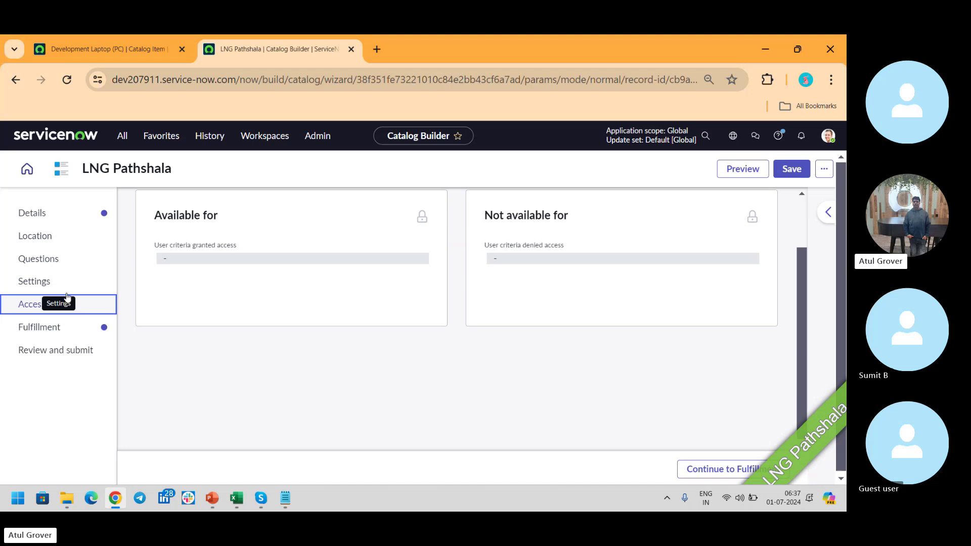
# On the Fulfillment step, select LNG Test as the item's flow.
pyautogui.click(51, 327)
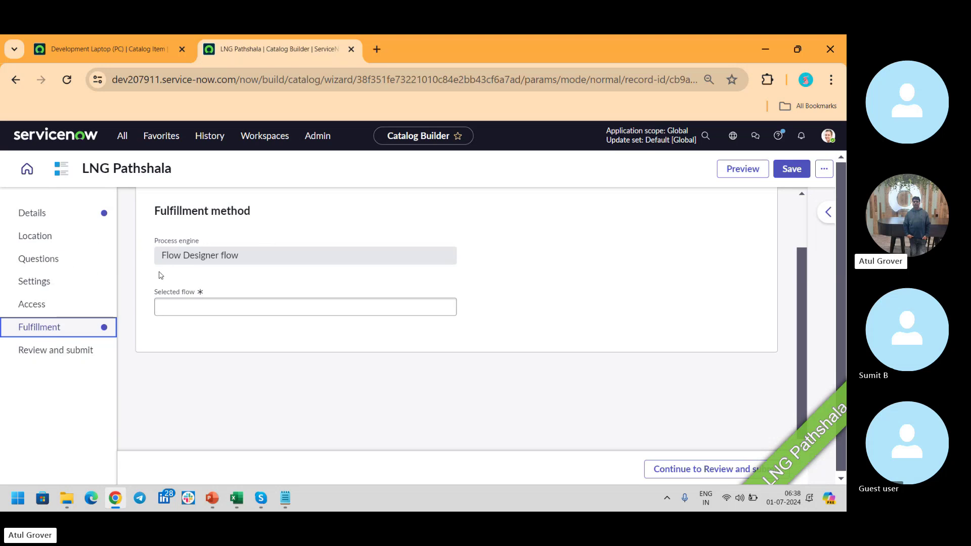
pyautogui.click(219, 309)
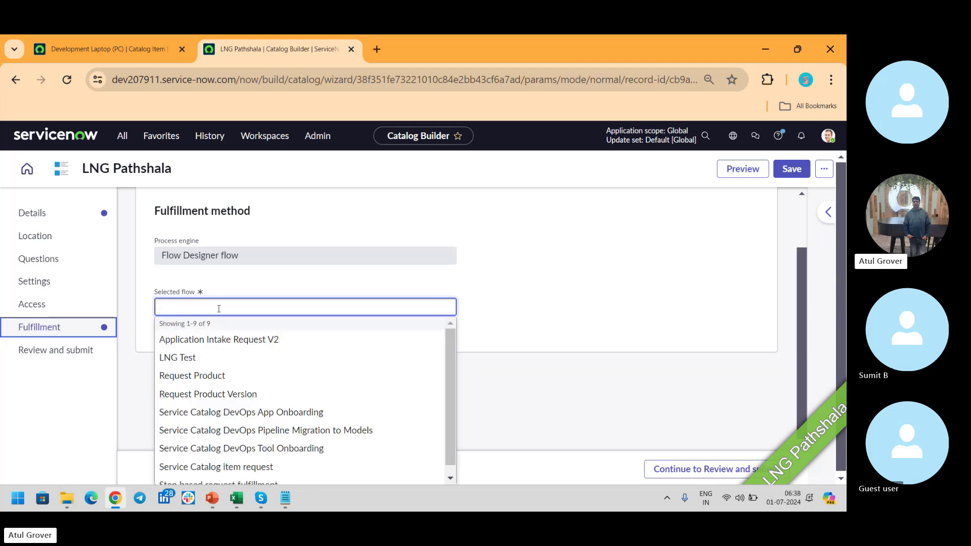
pyautogui.click(185, 357)
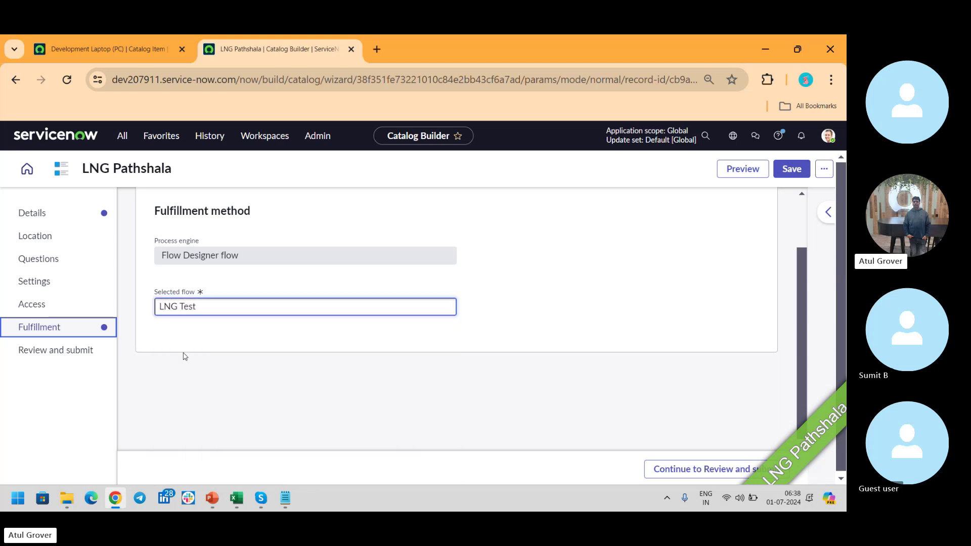
# On Review and submit, preview the item in Portal, Now Mobile and Virtual Agent.
pyautogui.click(61, 357)
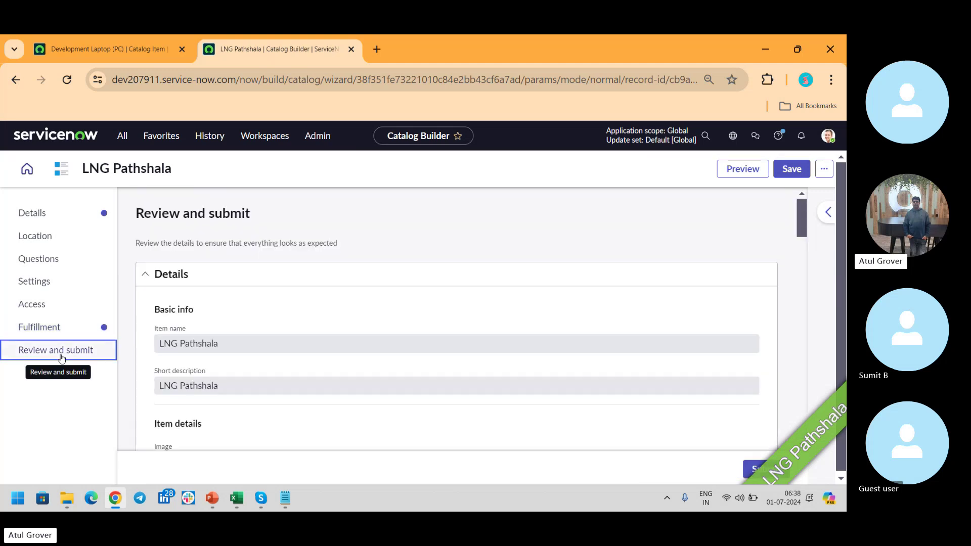
pyautogui.click(756, 180)
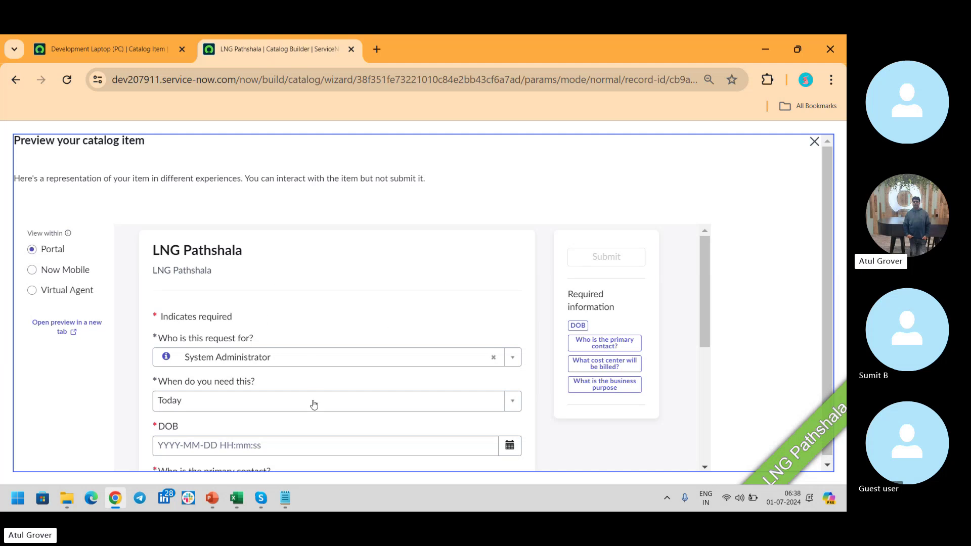
pyautogui.moveTo(703, 272); pyautogui.dragTo(709, 388)
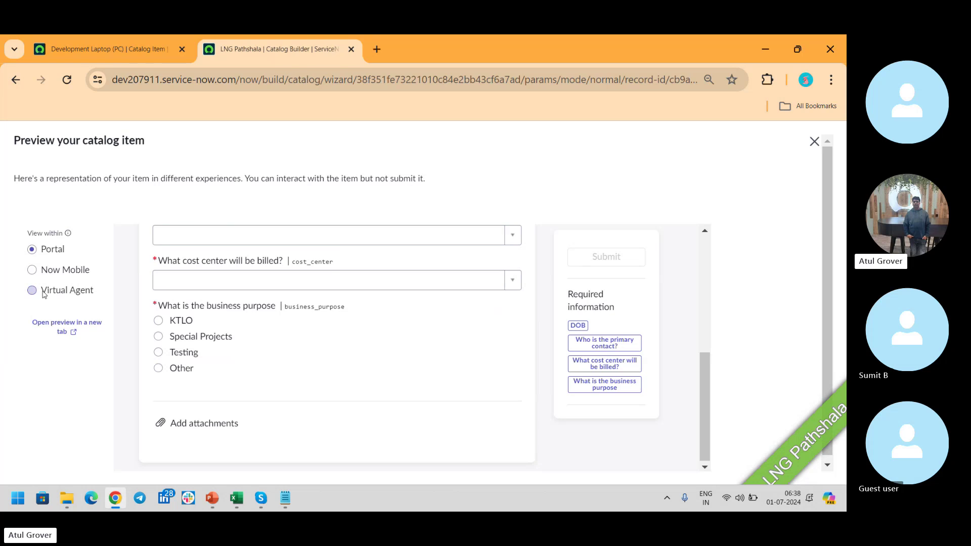
pyautogui.click(51, 270)
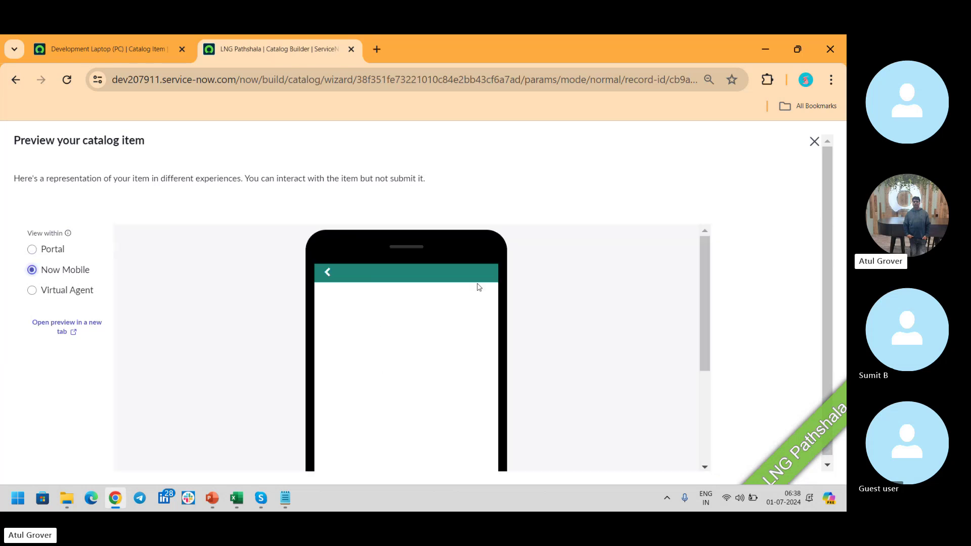
pyautogui.moveTo(707, 263)
pyautogui.mouseDown()
pyautogui.moveTo(700, 326)
pyautogui.moveTo(701, 251)
pyautogui.mouseUp()
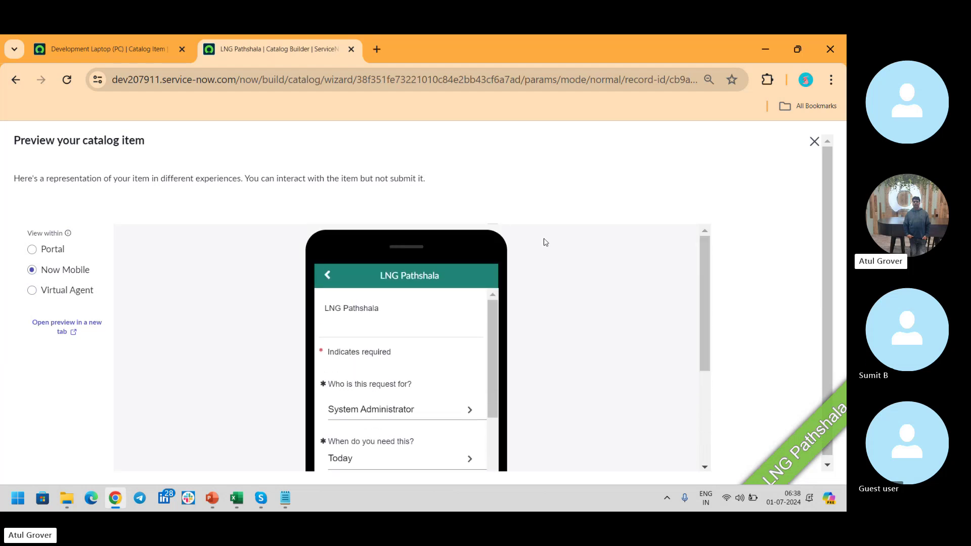
pyautogui.click(59, 295)
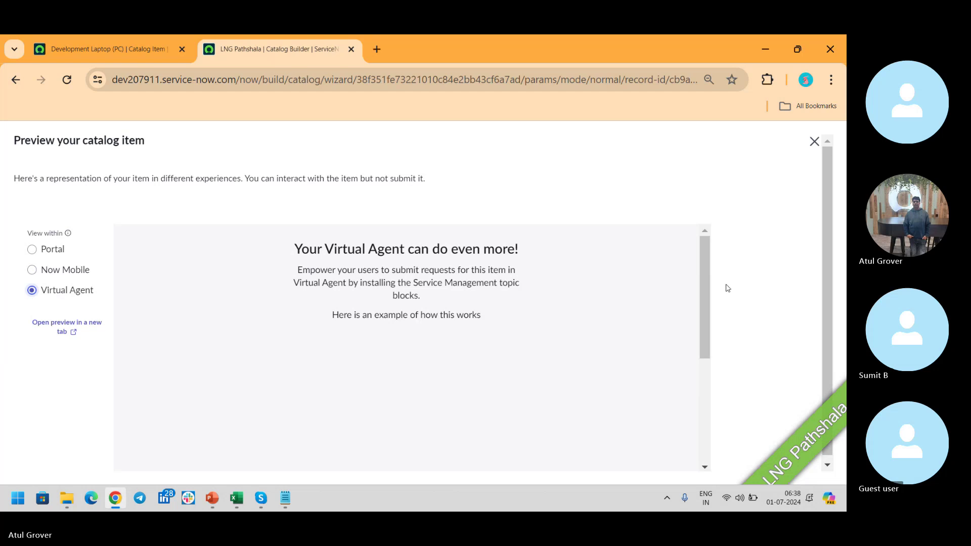
pyautogui.moveTo(710, 262); pyautogui.dragTo(705, 371)
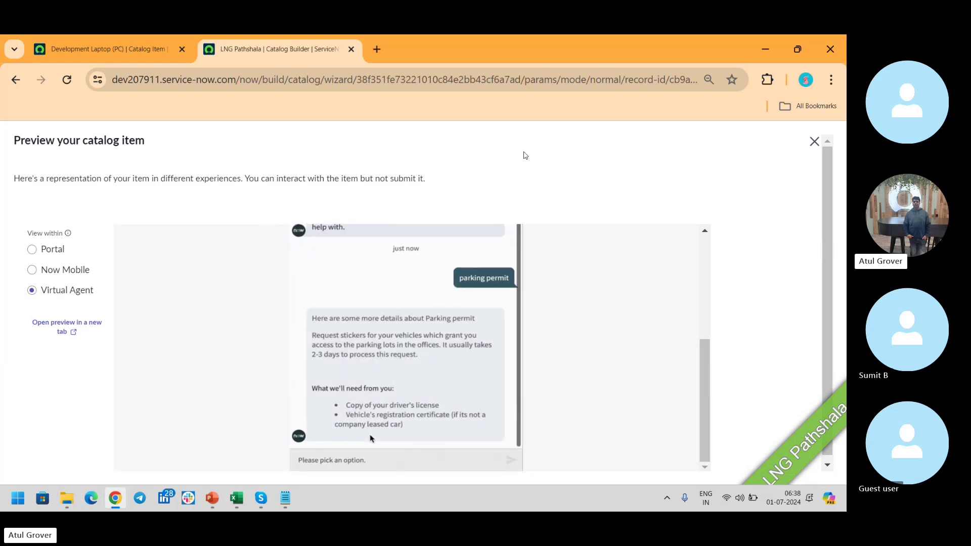
# Close the item preview, then save the LNG Pathshala catalog item and submit it for publishing.
pyautogui.click(813, 141)
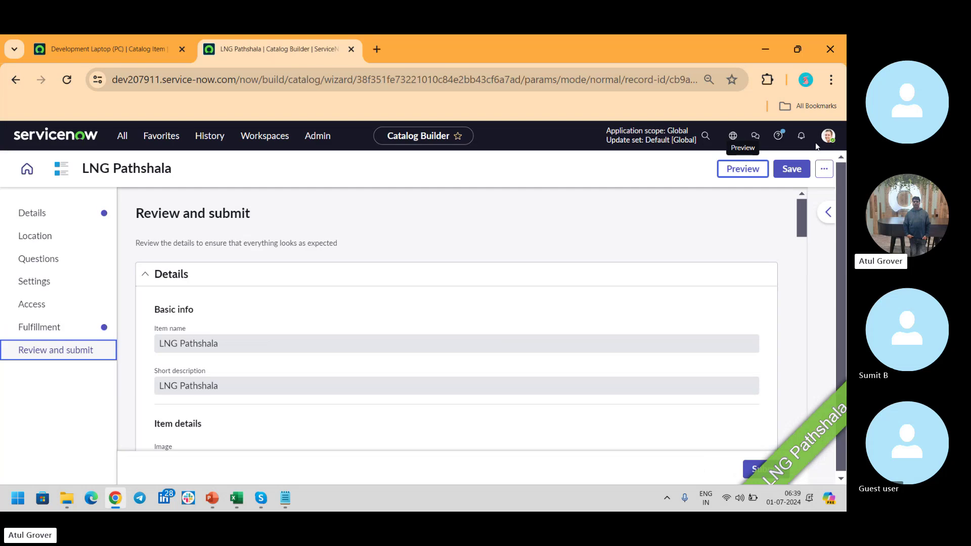
pyautogui.click(789, 173)
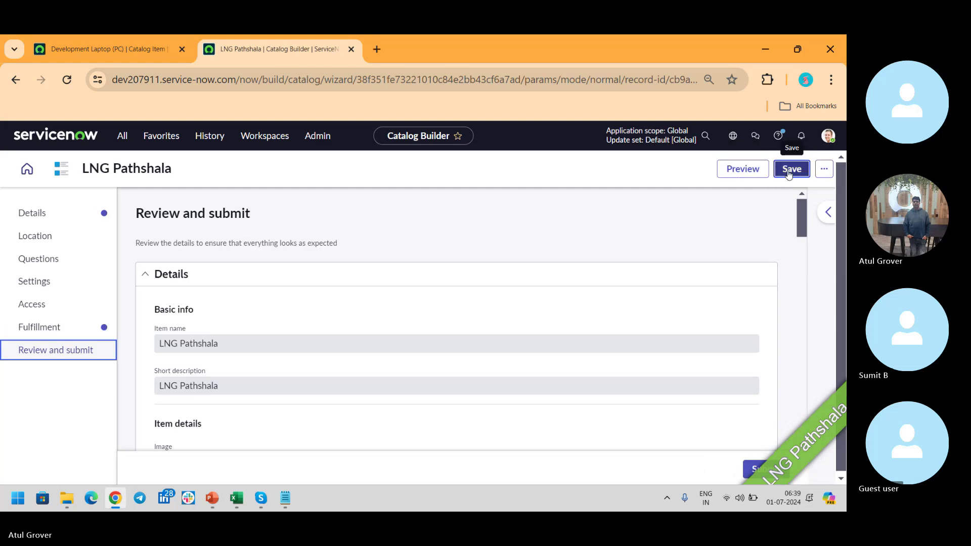
pyautogui.click(751, 470)
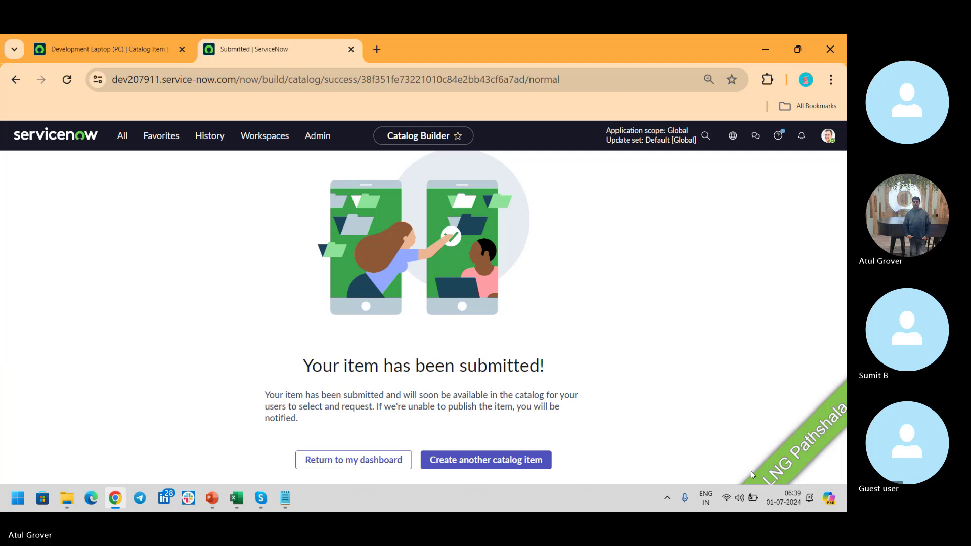
# Return from the video call to Chrome and bring up the Development Laptop (PC) catalog item.
pyautogui.hotkey('alt', 'Tab')
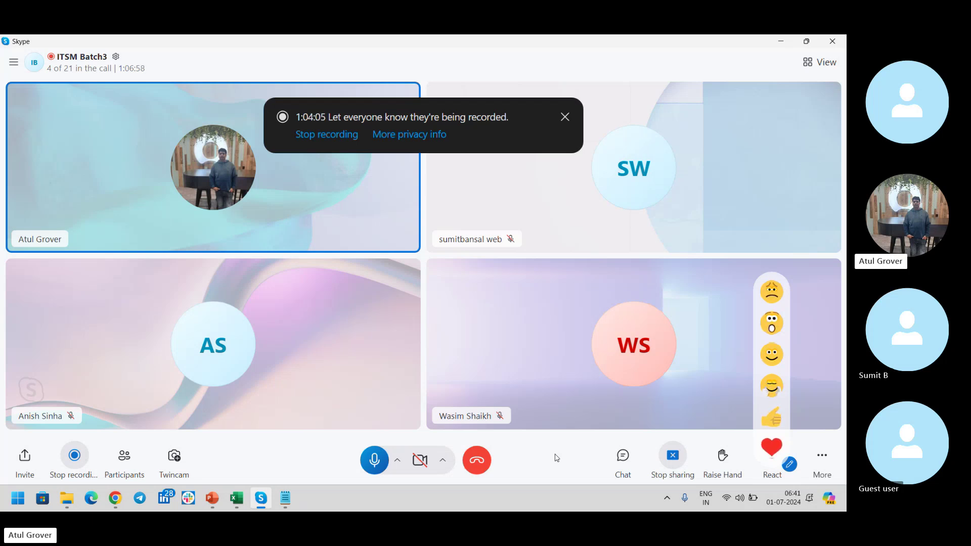
pyautogui.click(116, 498)
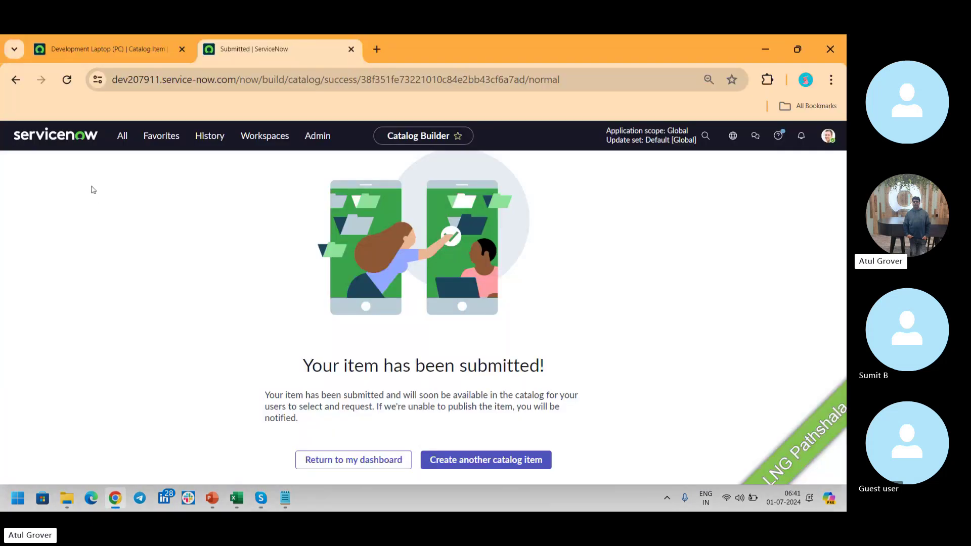
pyautogui.click(108, 49)
# Filter the navigator for SLA, open SLA Definitions, and start a new SLA Definition record.
pyautogui.click(122, 136)
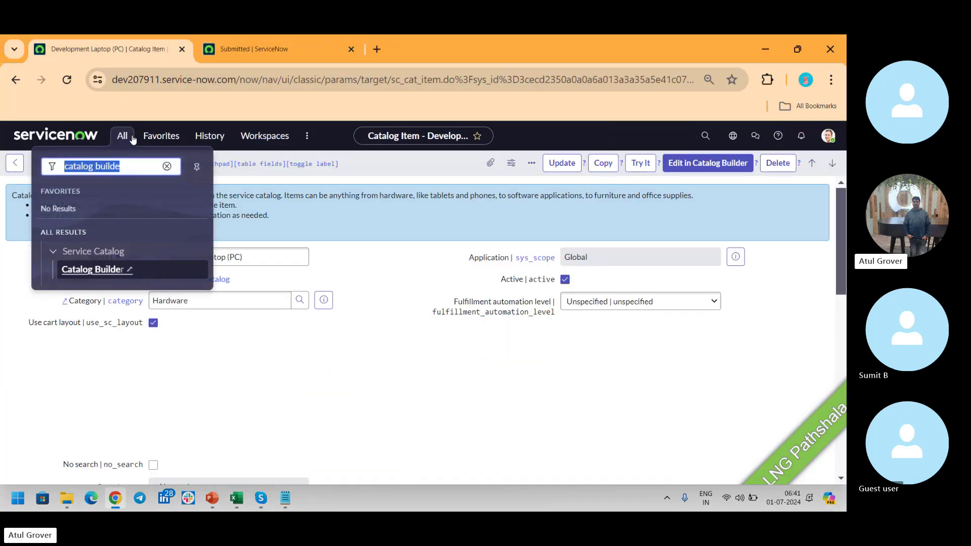
pyautogui.write('SLA')
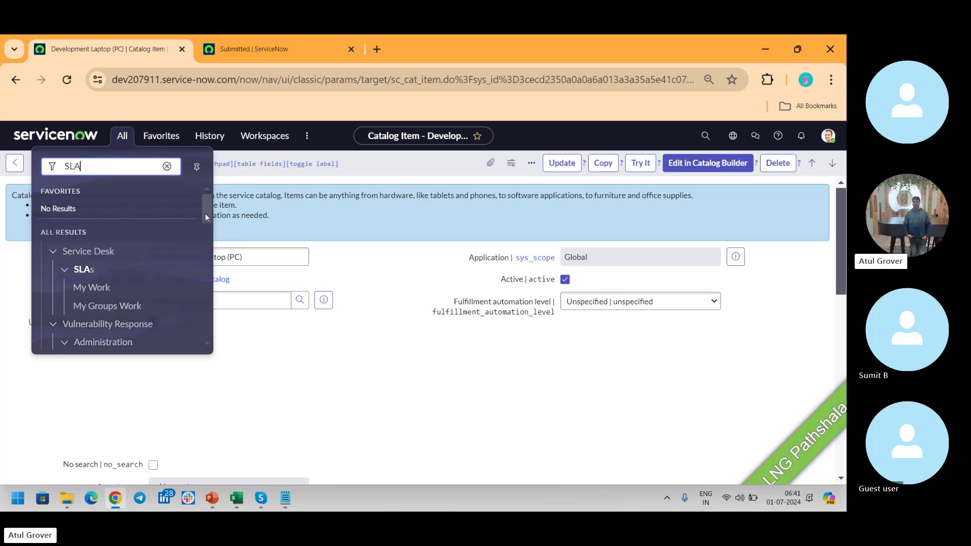
pyautogui.moveTo(205, 214); pyautogui.dragTo(204, 232)
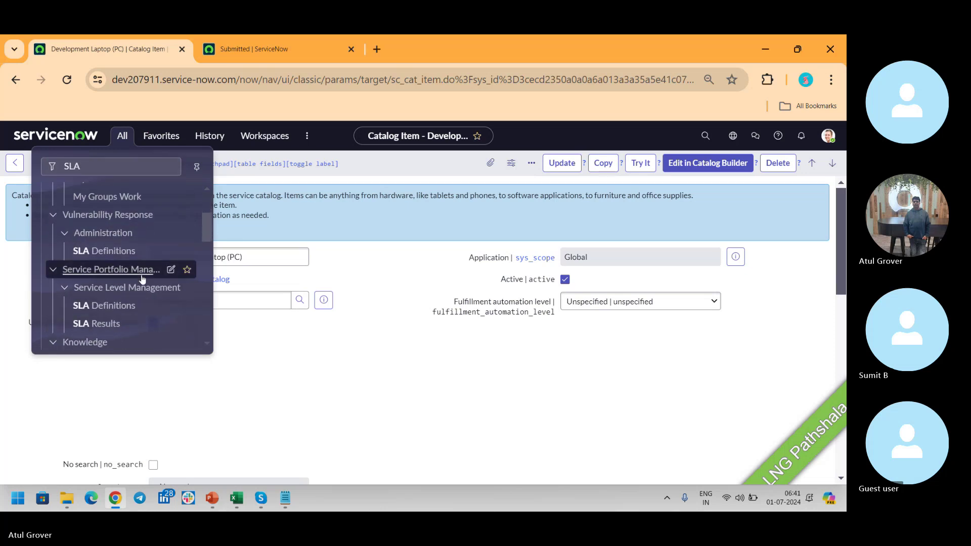
pyautogui.click(112, 307)
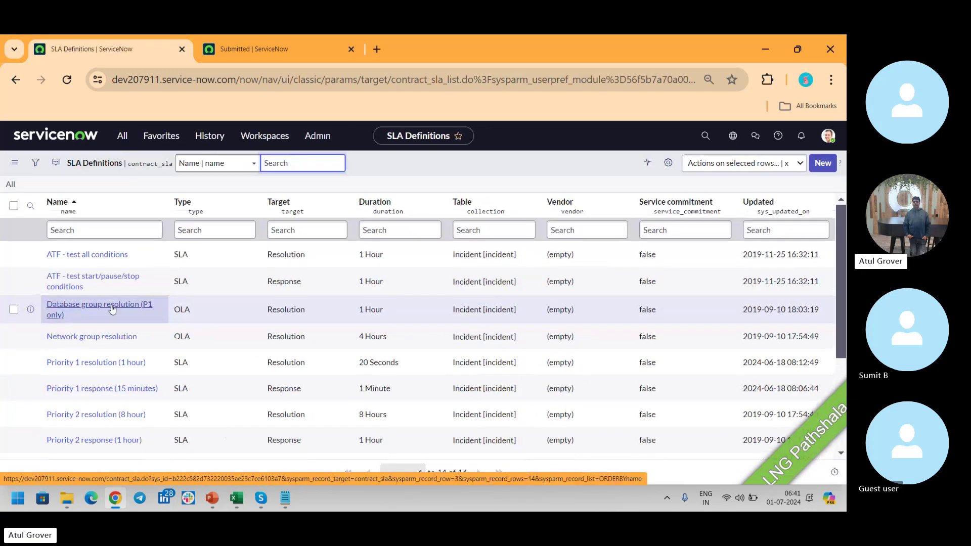
pyautogui.click(821, 163)
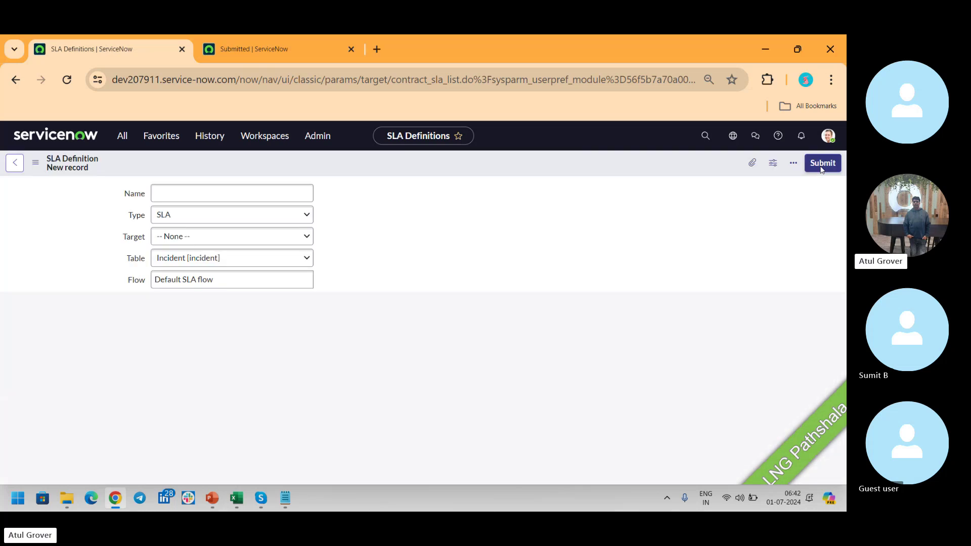
# Set the new SLA definition's Table to Requested Item [sc_req_item] by searching sc_req_it.
pyautogui.click(203, 262)
pyautogui.write('sq')
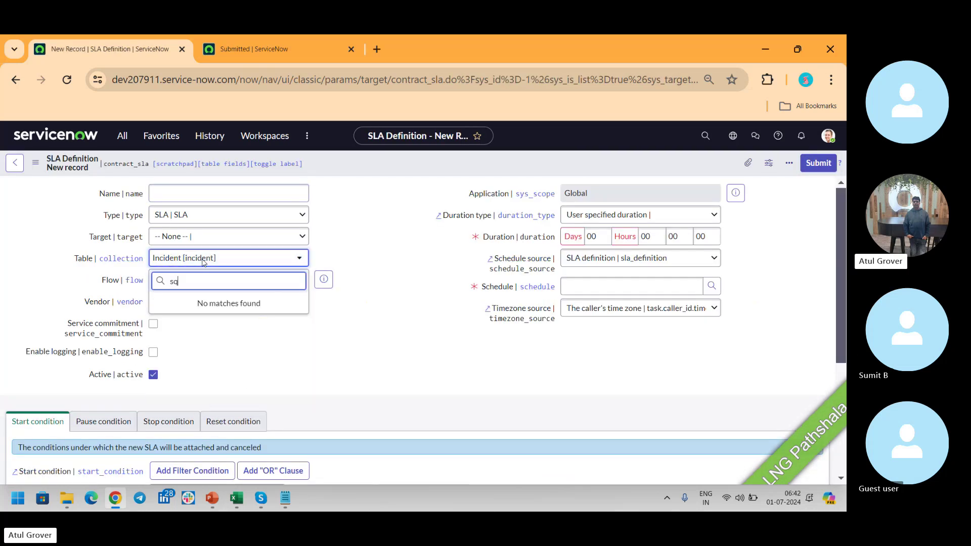
pyautogui.press('BackSpace')
pyautogui.write('c_')
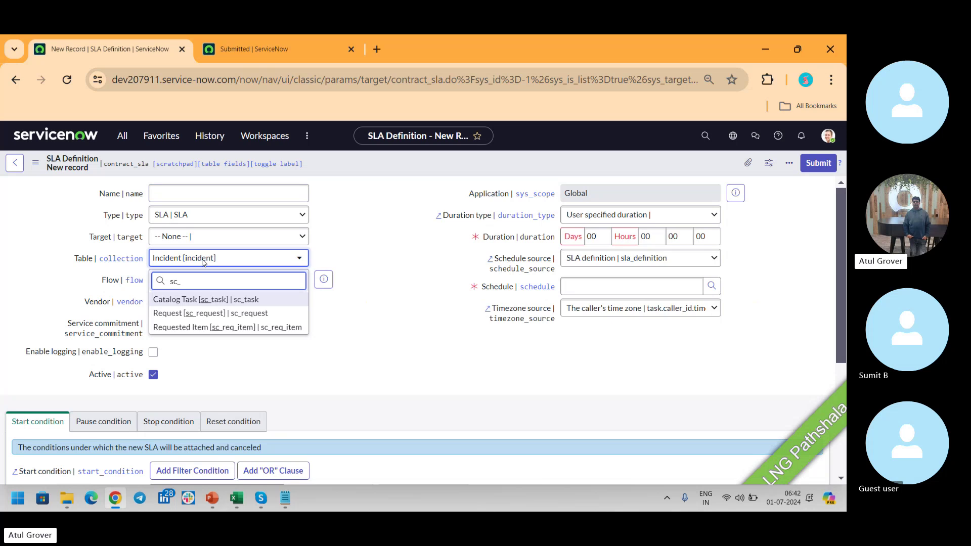
pyautogui.write('req_it')
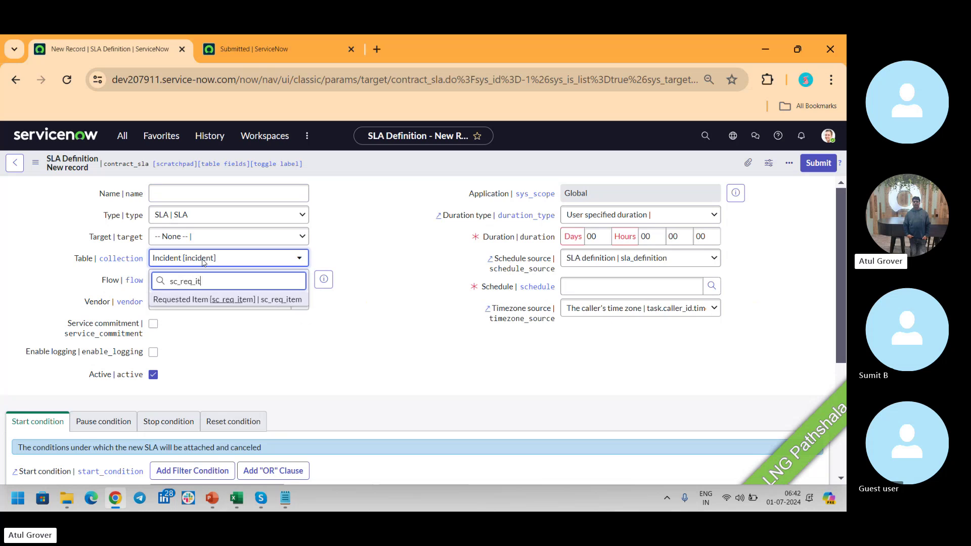
pyautogui.click(226, 299)
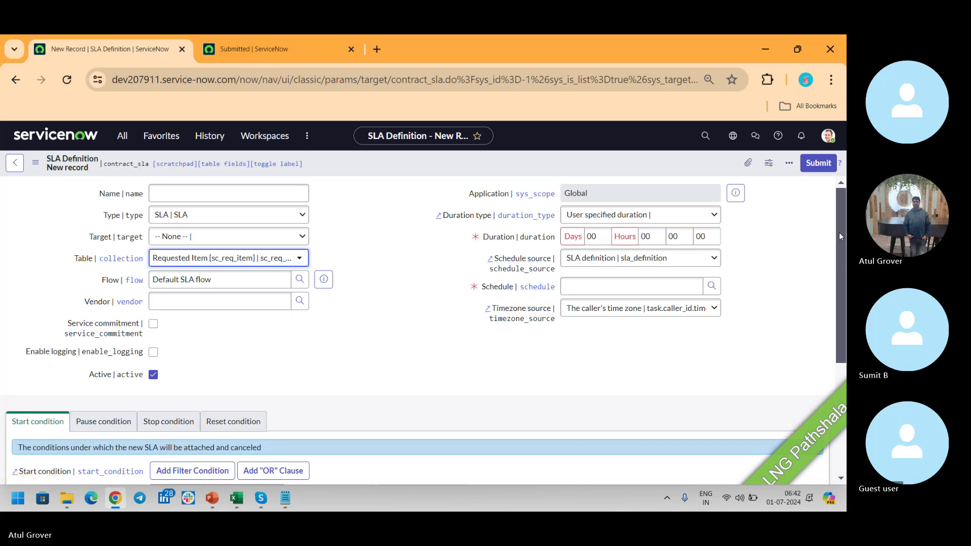
pyautogui.moveTo(839, 230); pyautogui.dragTo(839, 317)
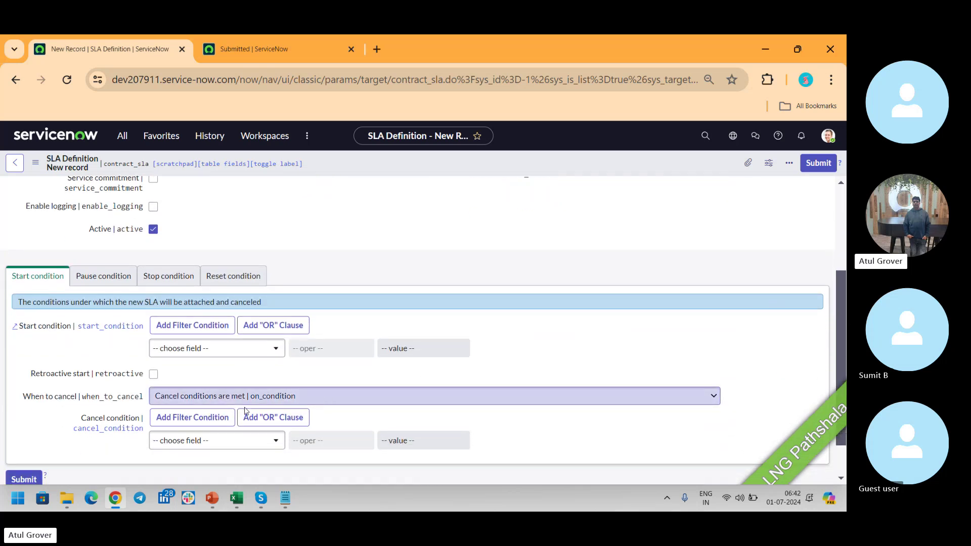
# Base the start condition on Item, trying LNG Pathshala and then Standard Laptop as the value.
pyautogui.click(230, 349)
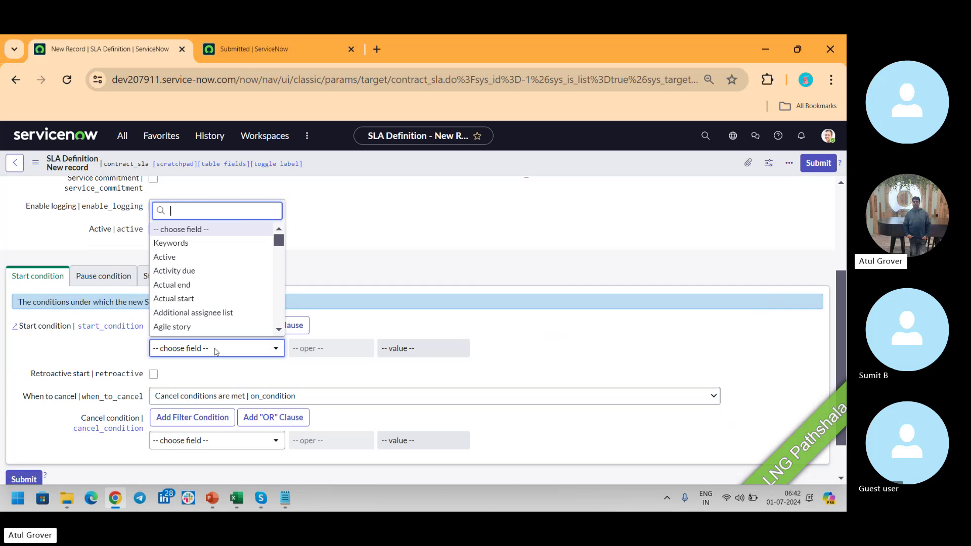
pyautogui.write('it')
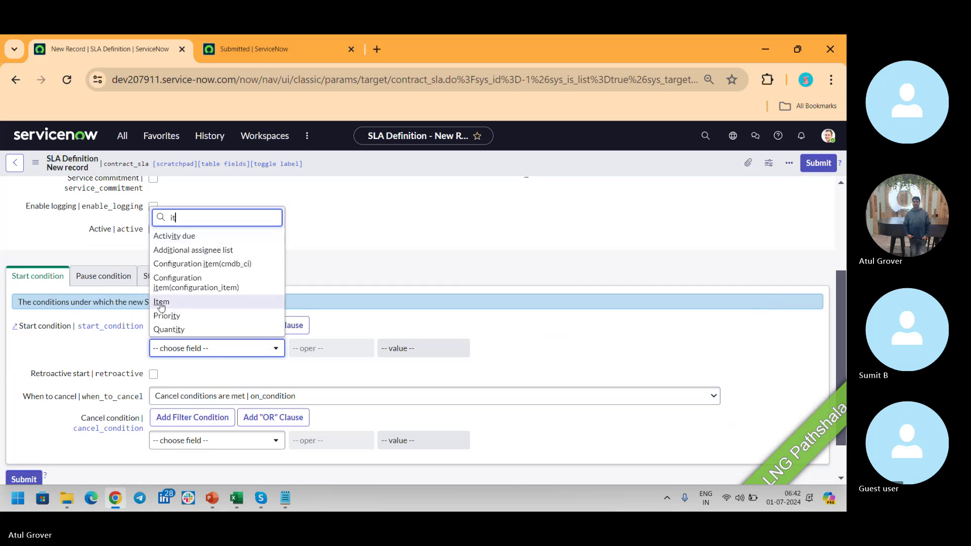
pyautogui.click(164, 302)
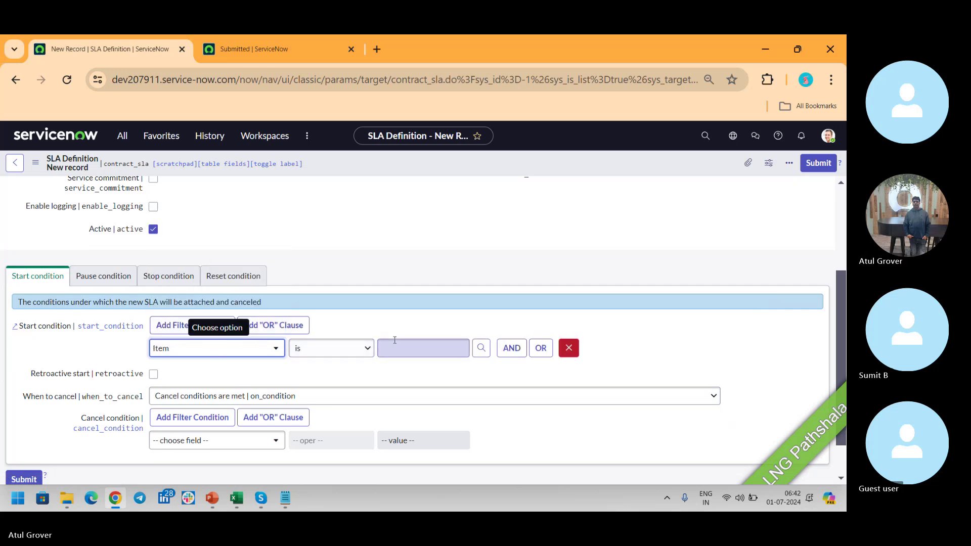
pyautogui.write('In')
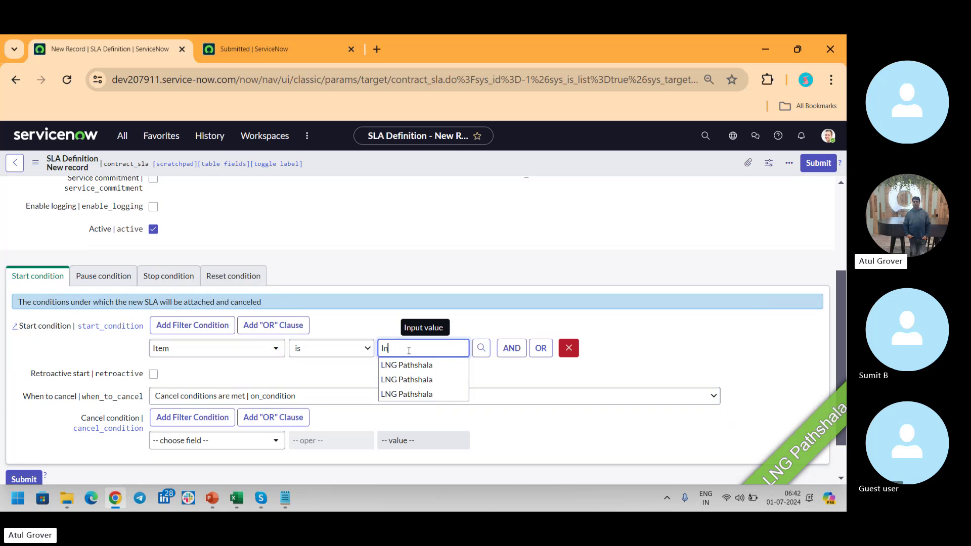
pyautogui.click(412, 367)
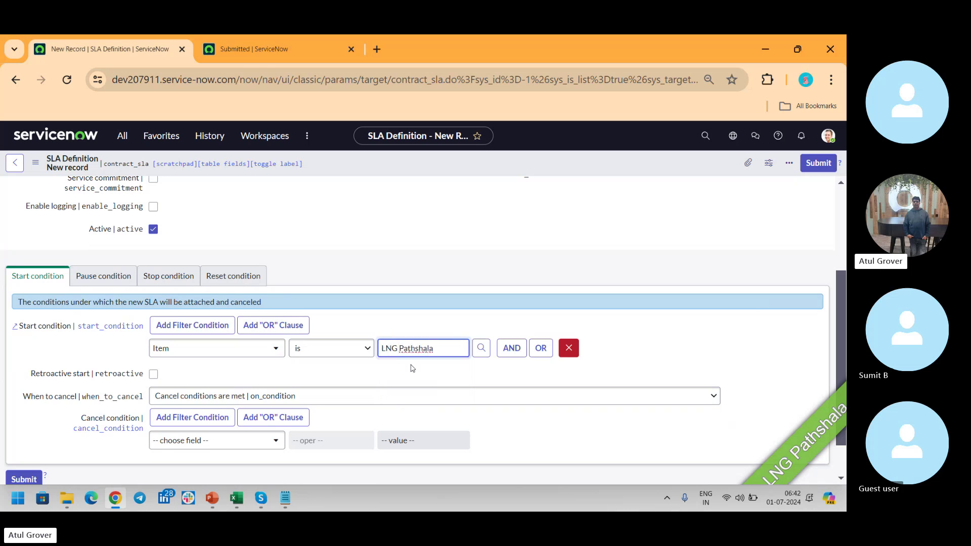
pyautogui.hotkey('ctrl', 'a')
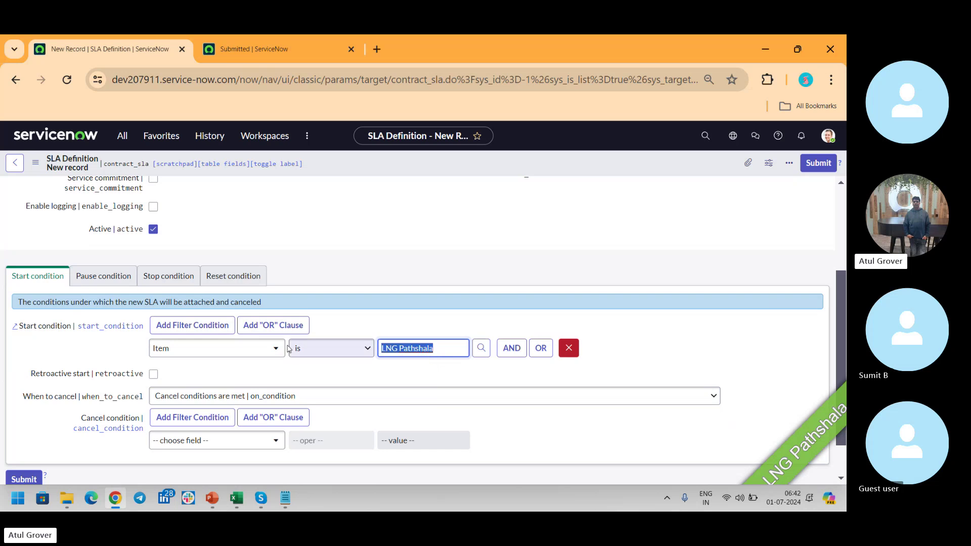
pyautogui.write('sta')
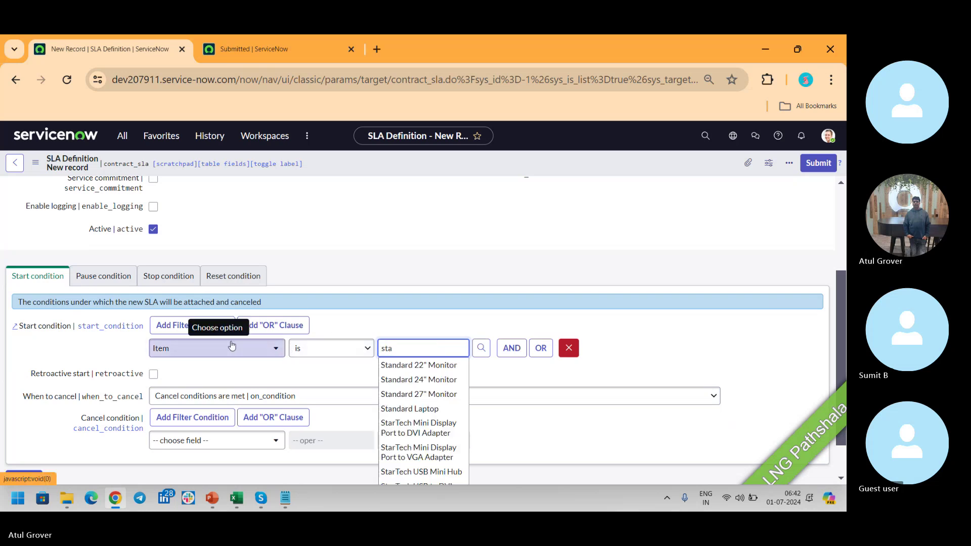
pyautogui.click(421, 410)
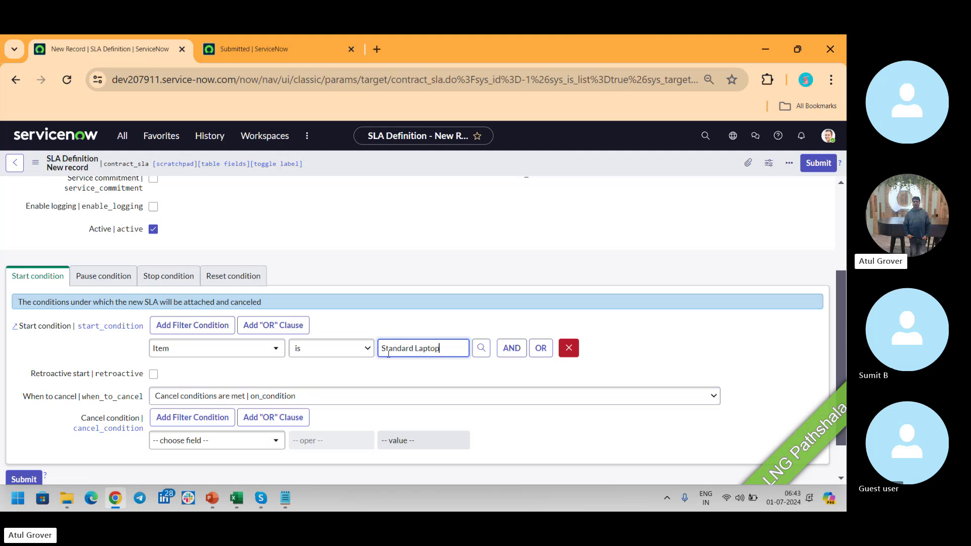
# Replace the start condition value with Developer Laptop (Mac), found by searching *MAC.
pyautogui.moveTo(450, 348); pyautogui.dragTo(218, 353)
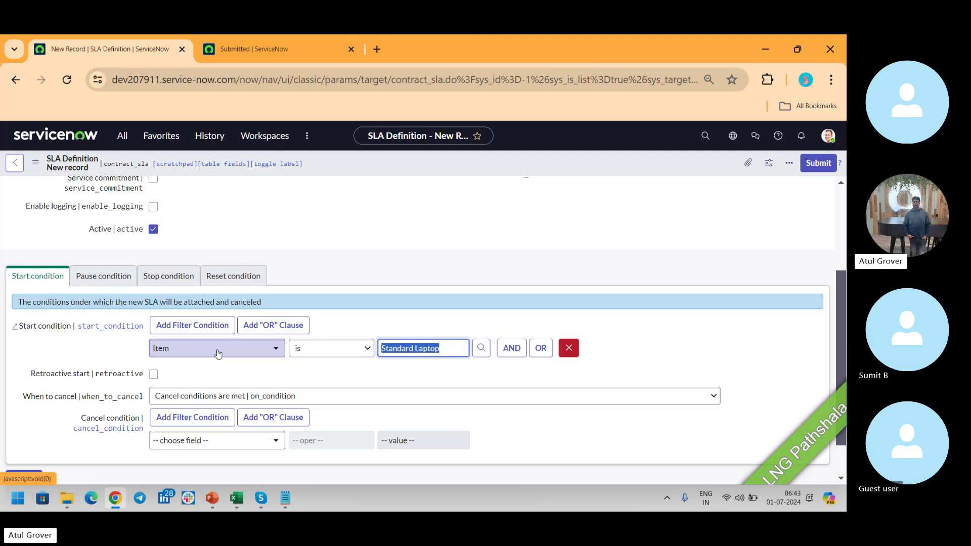
pyautogui.write('mac')
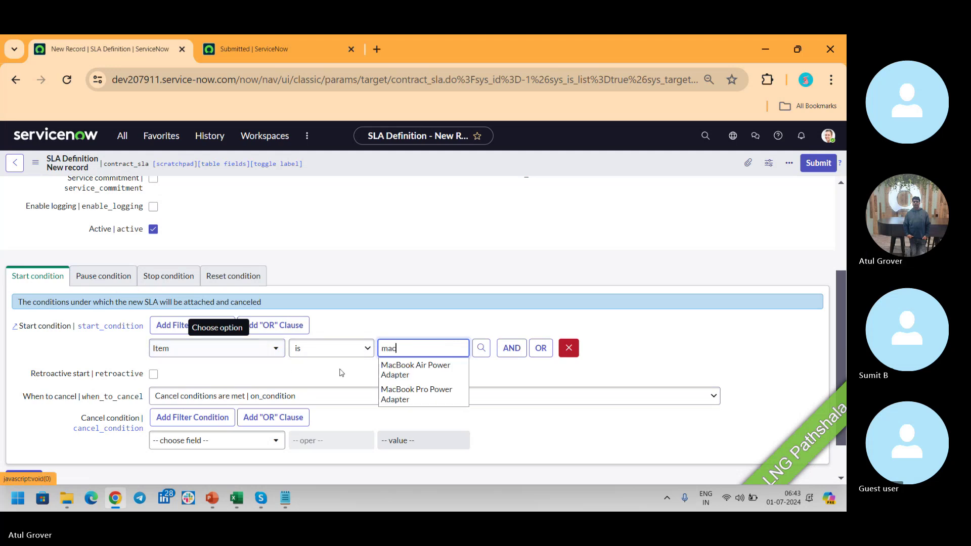
pyautogui.press('BackSpace')
pyautogui.press('BackSpace')
pyautogui.press('BackSpace')
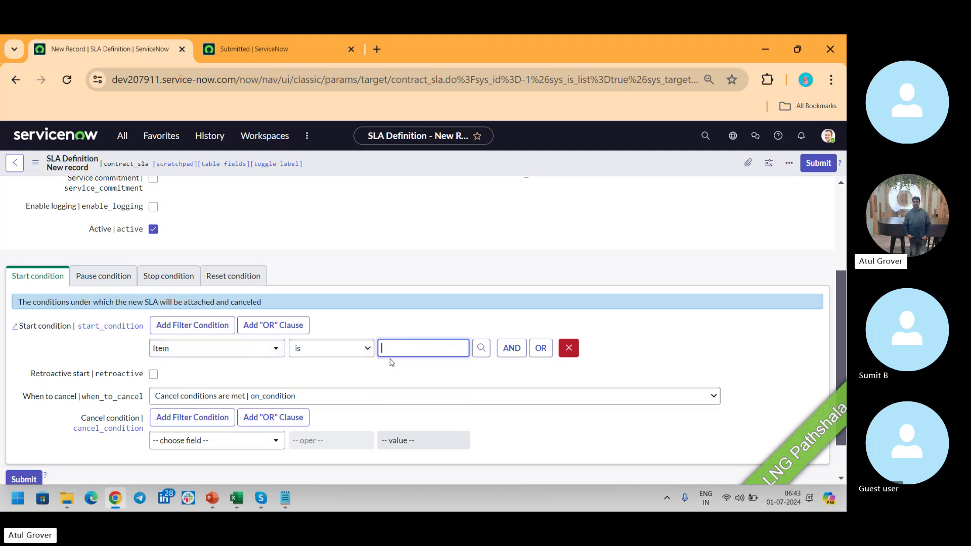
pyautogui.write('*MAC')
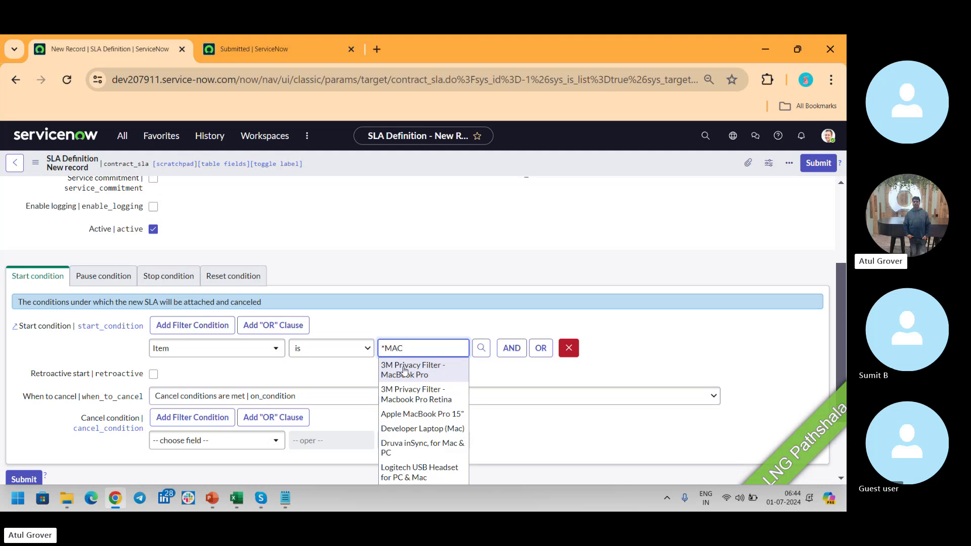
pyautogui.click(431, 429)
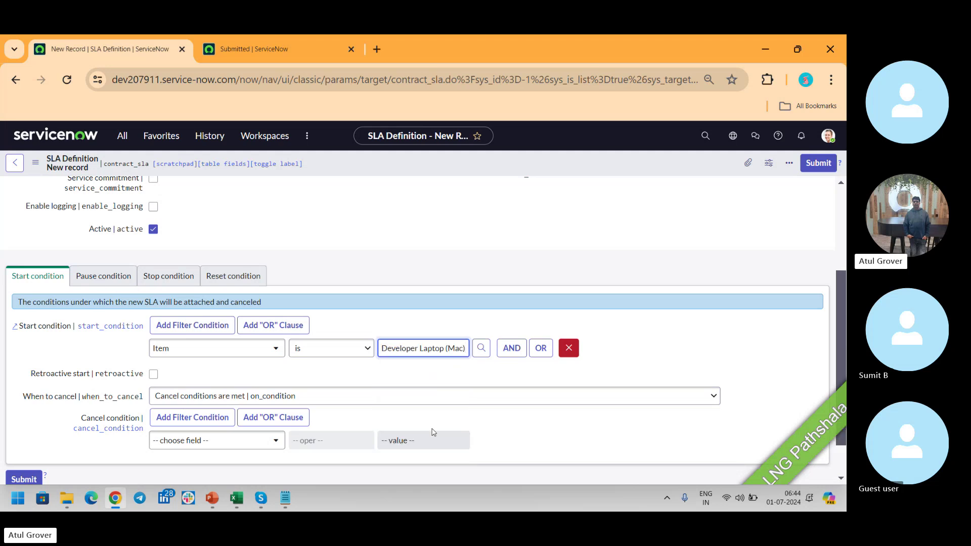
# Add a second AND row to the start condition, first picking Additional assignee list as its field.
pyautogui.click(516, 349)
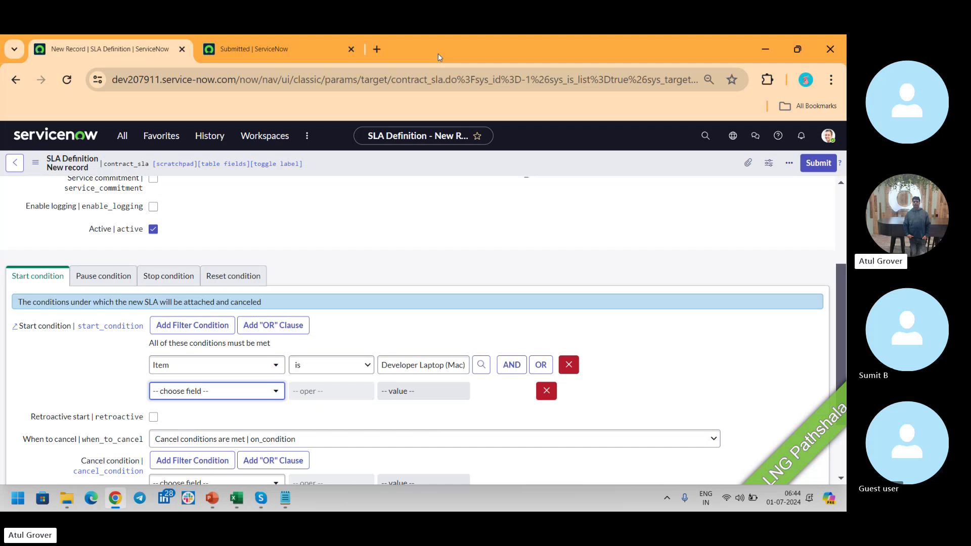
pyautogui.click(226, 396)
pyautogui.write('v')
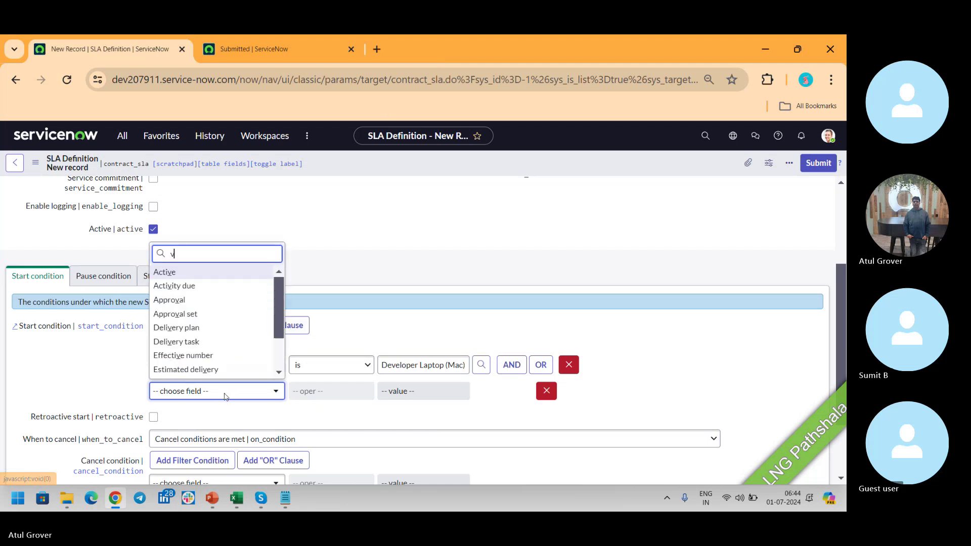
pyautogui.write('ar')
pyautogui.press('BackSpace')
pyautogui.press('BackSpace')
pyautogui.press('BackSpace')
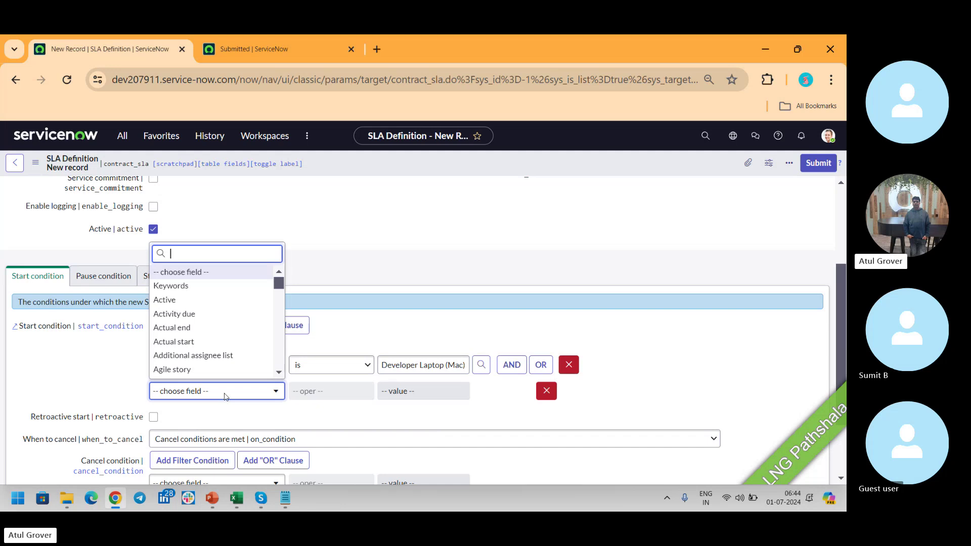
pyautogui.scroll(-1, 268, 342)
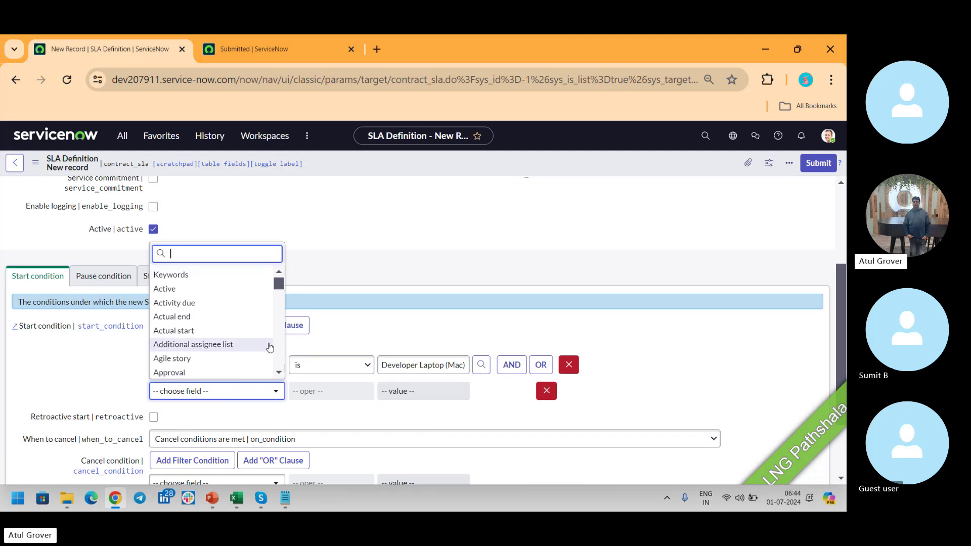
pyautogui.click(270, 345)
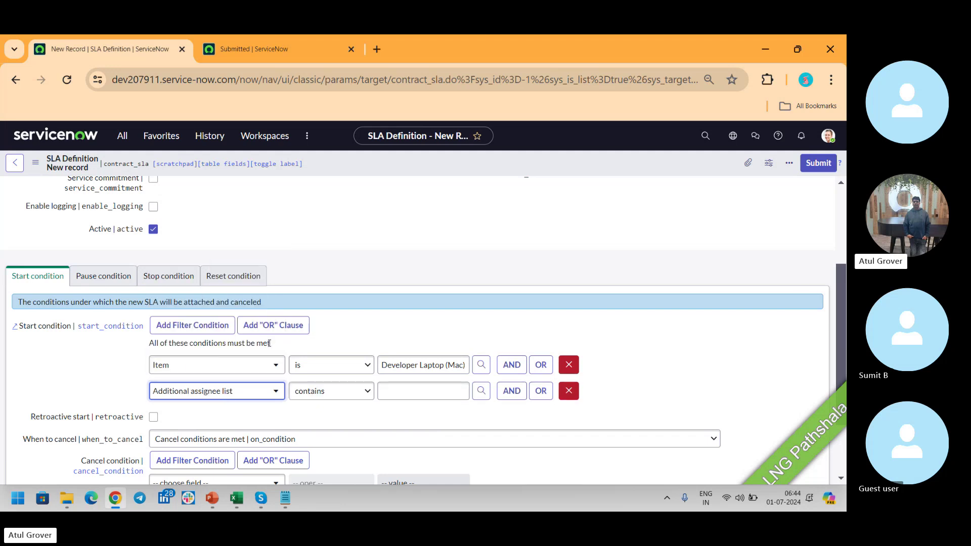
# Switch the second row's field to Show Related Fields and search the field list for 'va'.
pyautogui.click(273, 398)
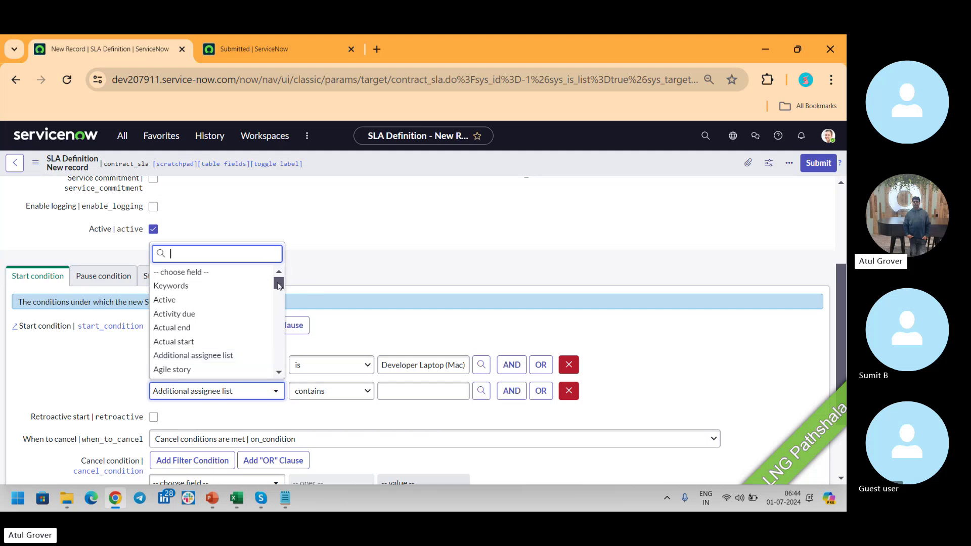
pyautogui.moveTo(278, 286); pyautogui.dragTo(284, 372)
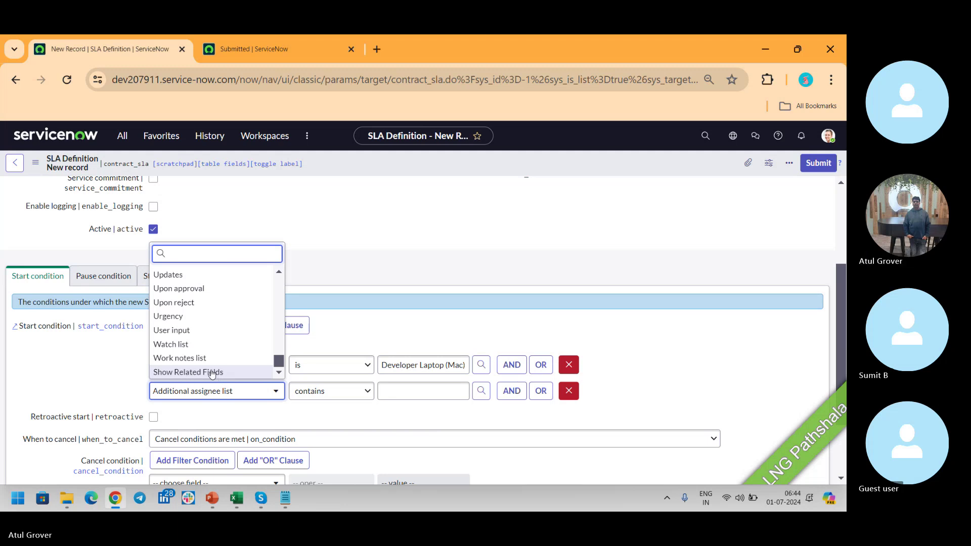
pyautogui.click(212, 372)
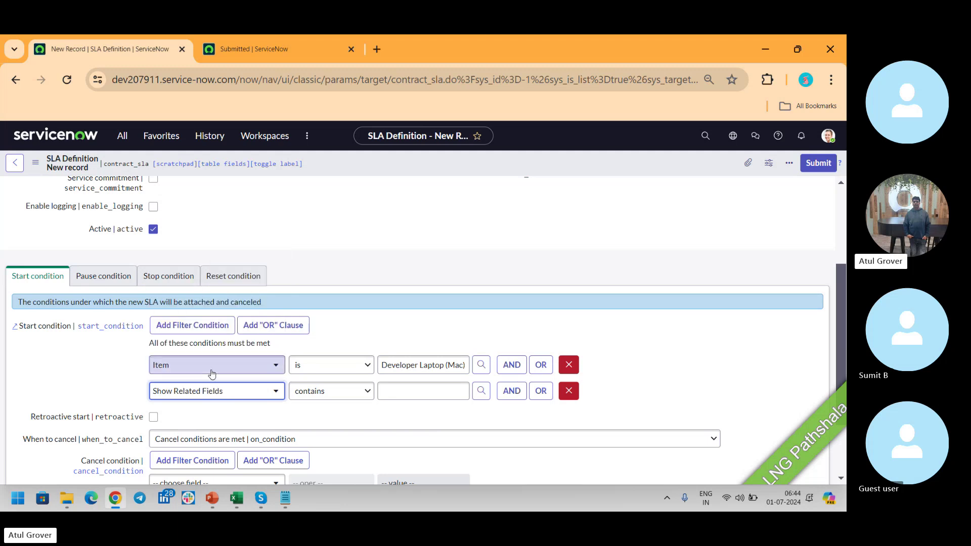
pyautogui.click(251, 391)
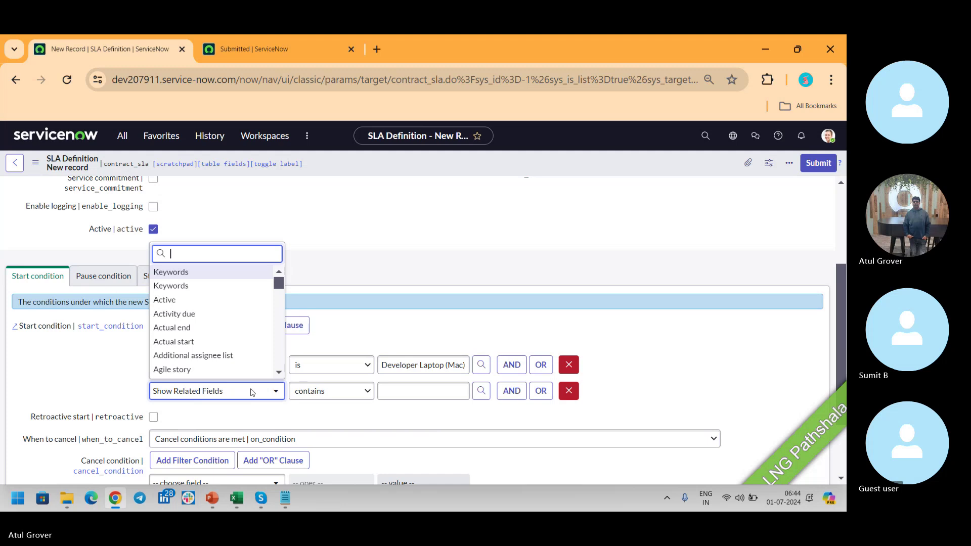
pyautogui.write('va')
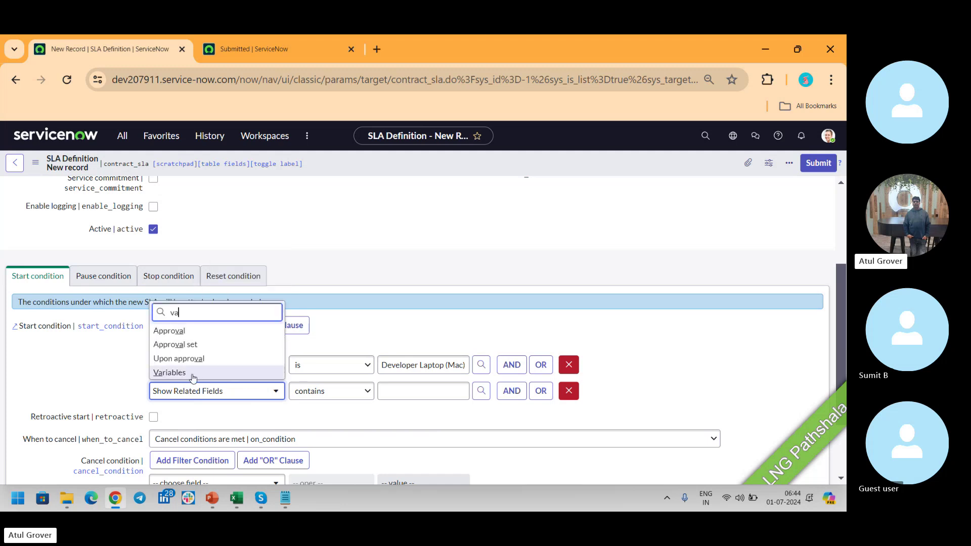
# Set the second row to Variables, item Developer Laptop (Mac), variable Adobe Photoshop is true.
pyautogui.click(171, 373)
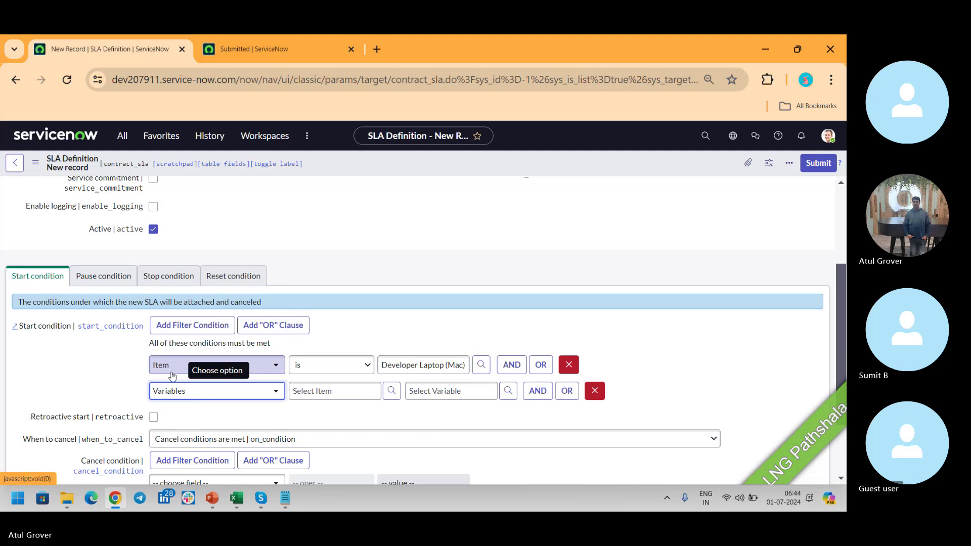
pyautogui.click(352, 392)
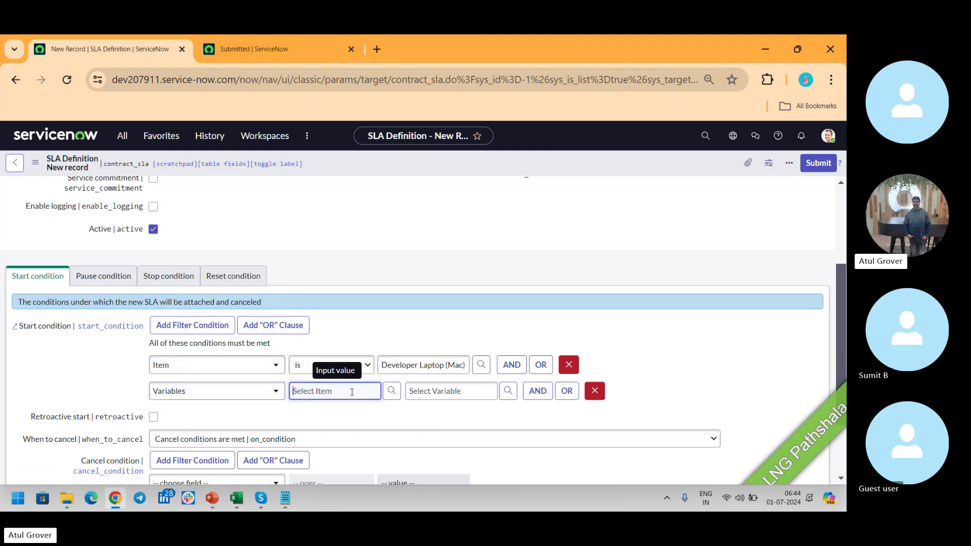
pyautogui.write('**')
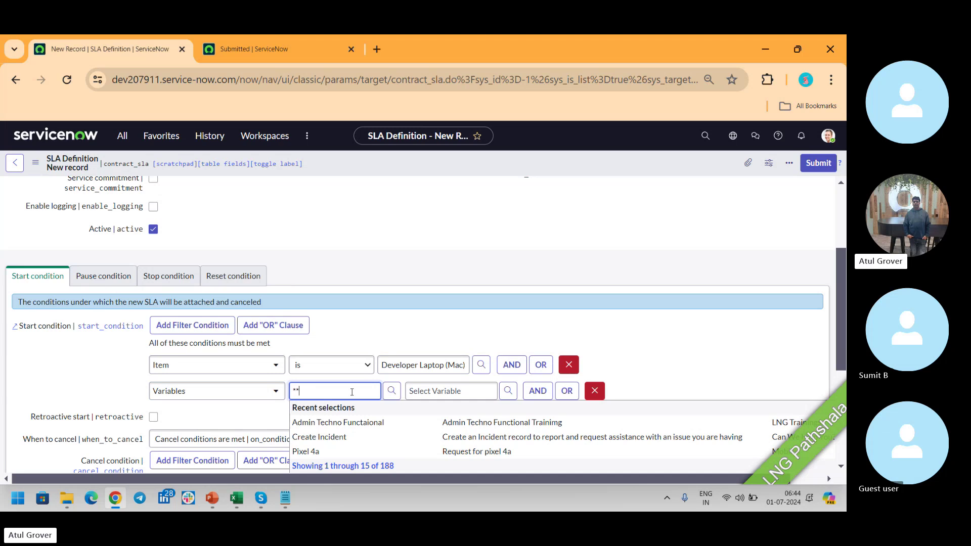
pyautogui.moveTo(842, 287); pyautogui.dragTo(841, 347)
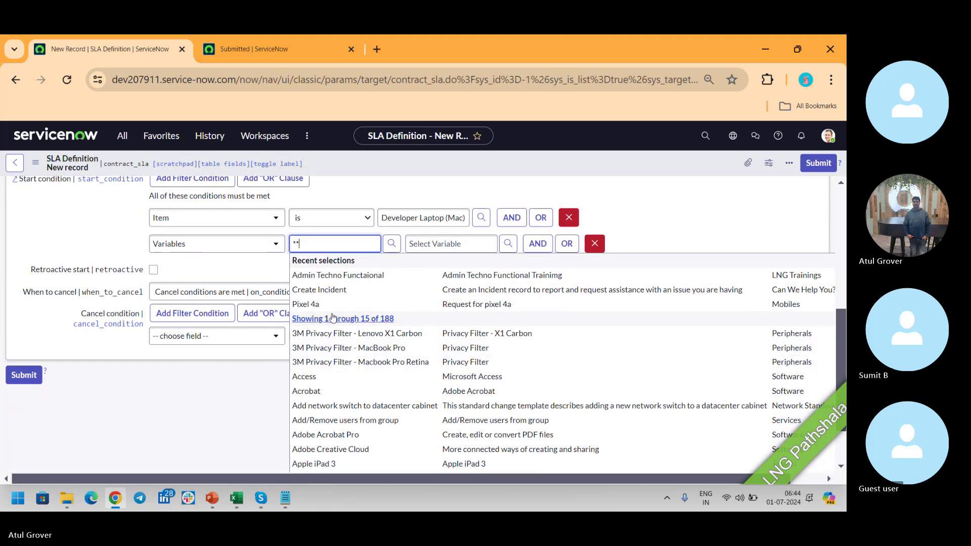
pyautogui.press('BackSpace')
pyautogui.press('BackSpace')
pyautogui.write('deve')
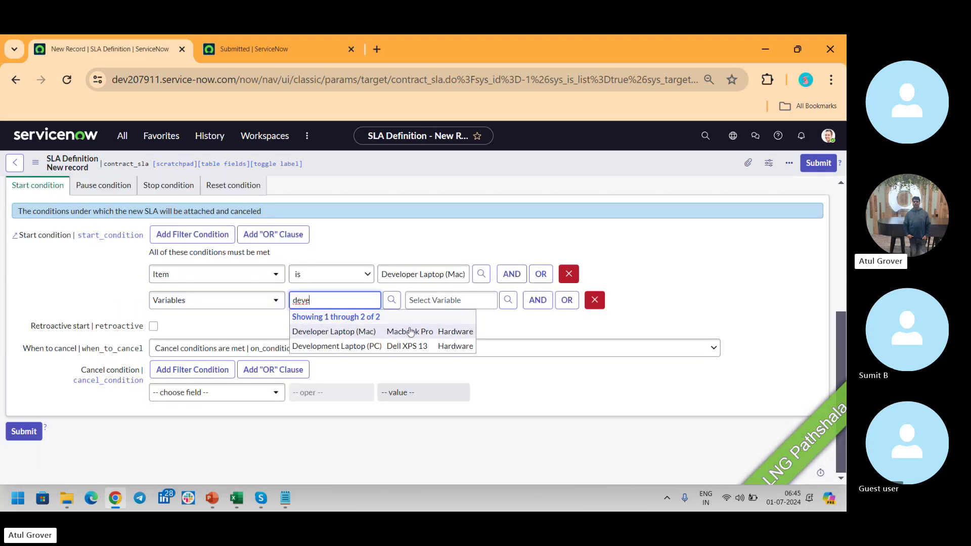
pyautogui.click(330, 332)
pyautogui.click(444, 303)
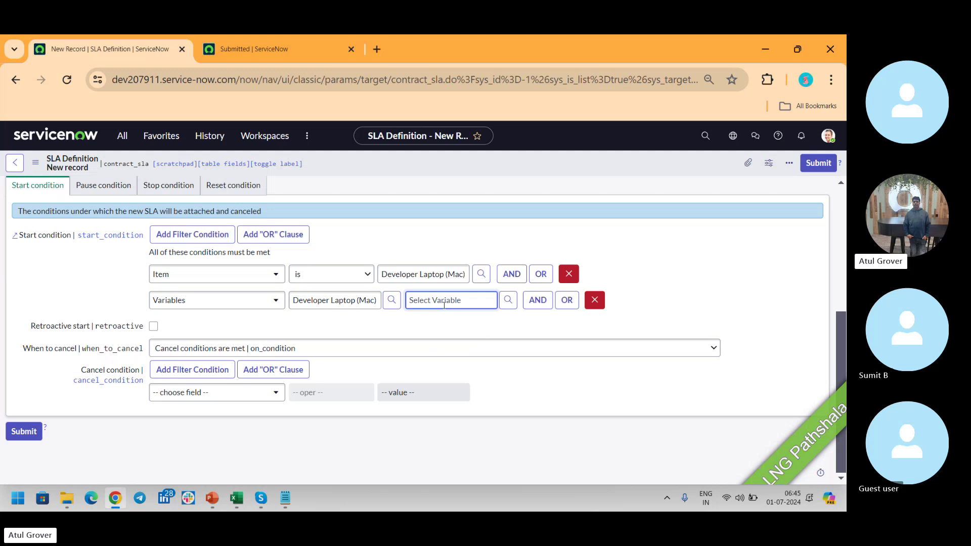
pyautogui.write('**')
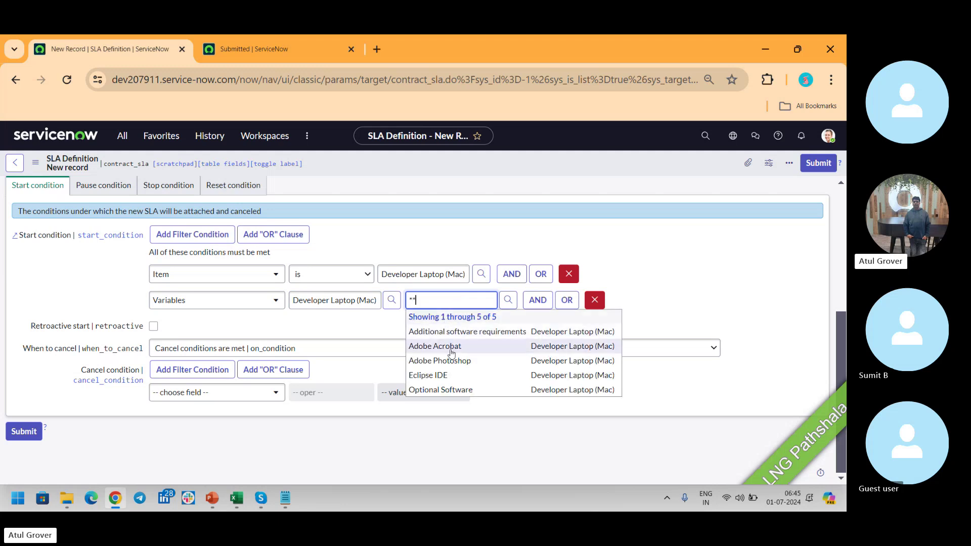
pyautogui.click(452, 366)
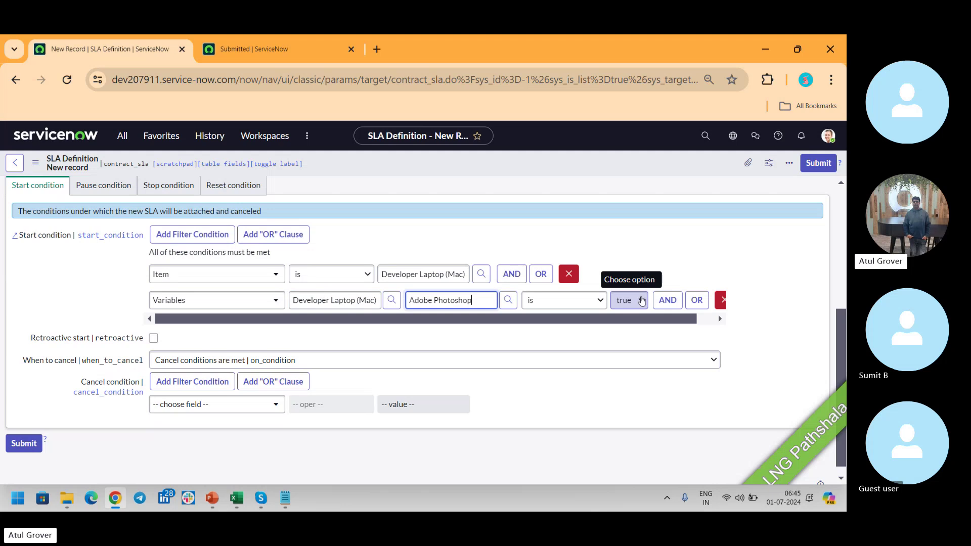
pyautogui.hotkey('alt', 'Tab')
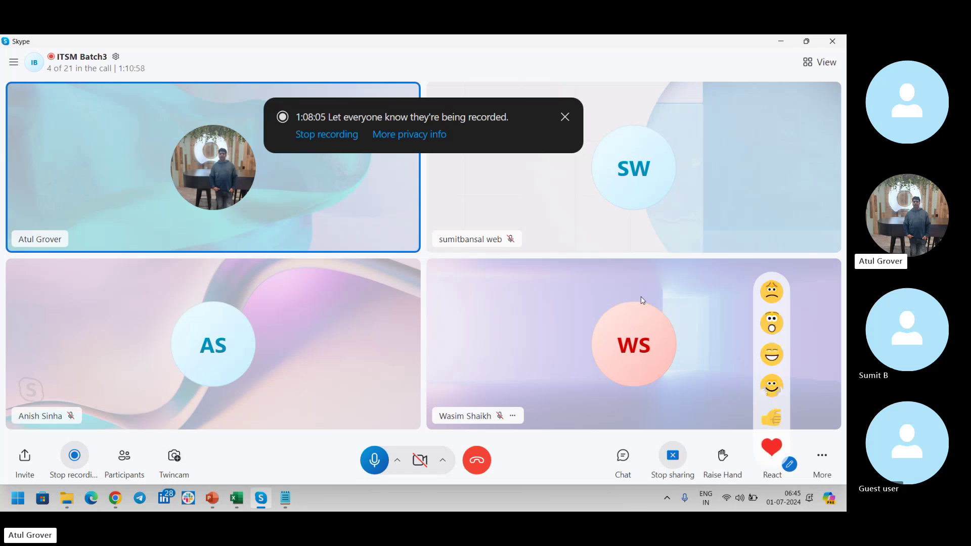
pyautogui.hotkey('alt', 'Tab')
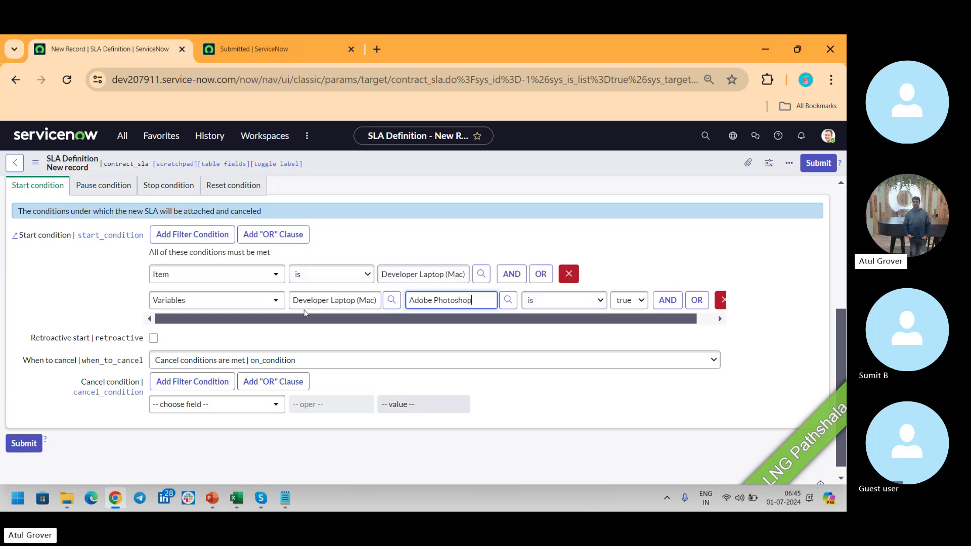
# Try the Admin Techno Functional Training item with its Eclipse IDE variable in the Variables row.
pyautogui.tripleClick(325, 302)
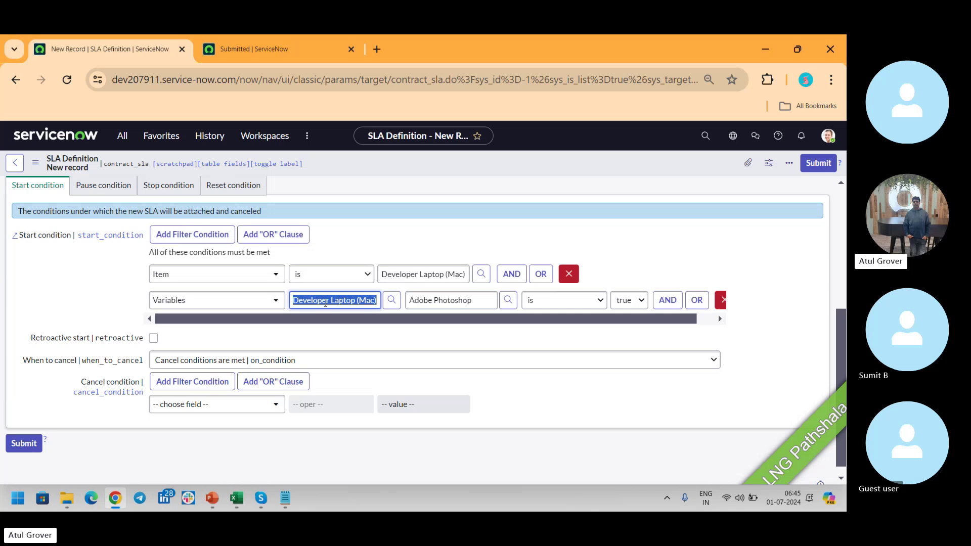
pyautogui.write('A')
pyautogui.click(329, 331)
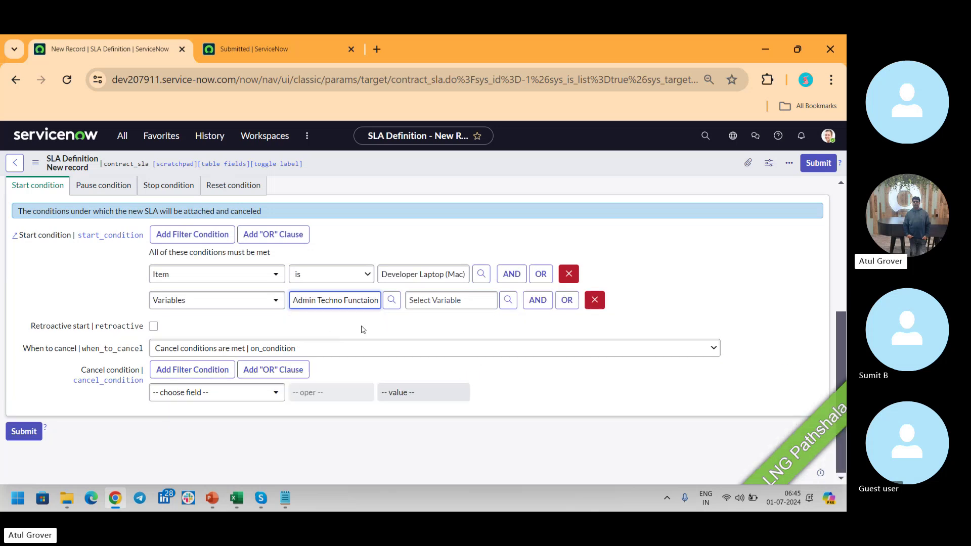
pyautogui.write('**')
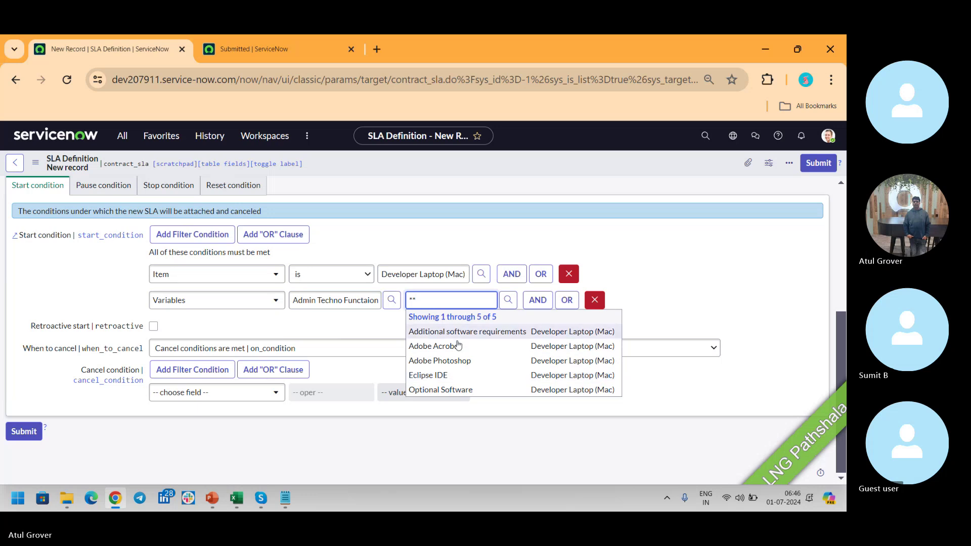
pyautogui.click(456, 375)
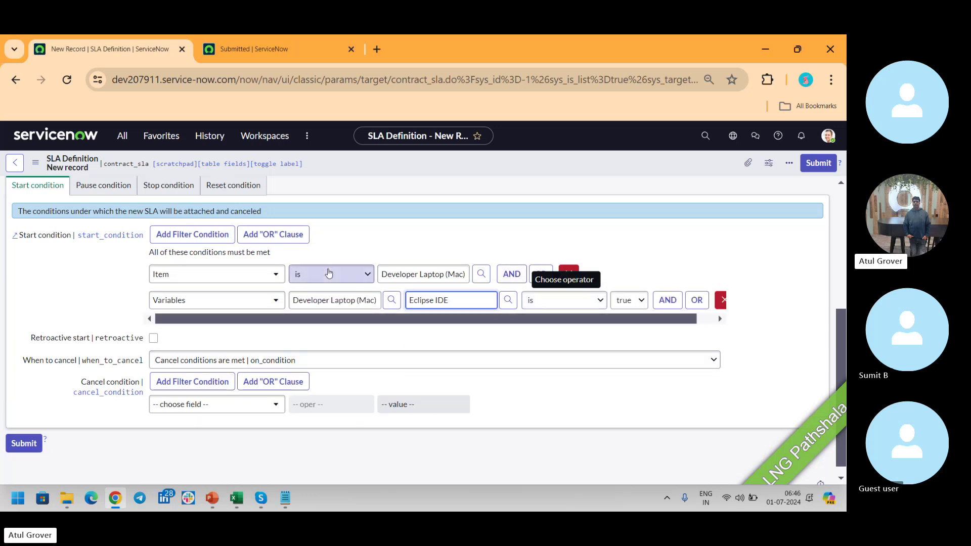
pyautogui.tripleClick(355, 299)
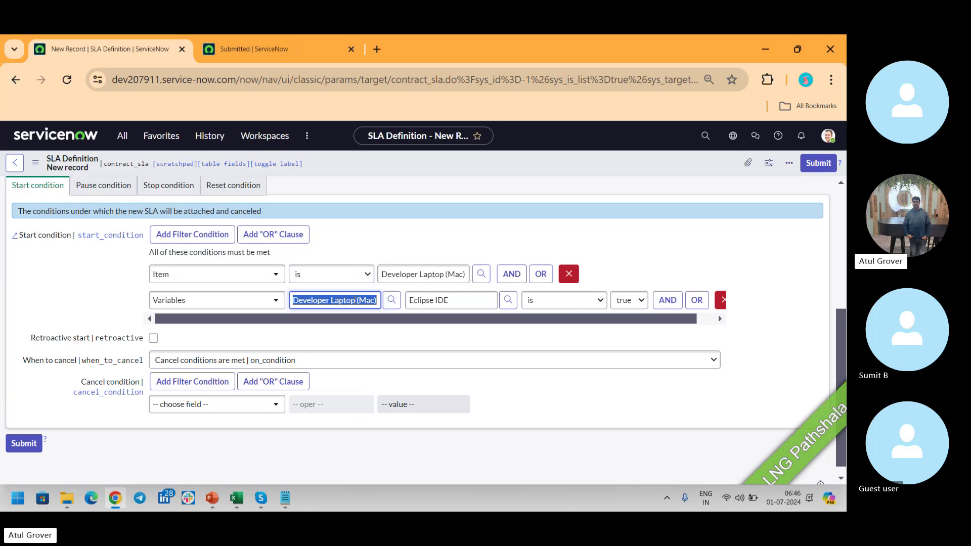
pyautogui.press('BackSpace')
pyautogui.write('**')
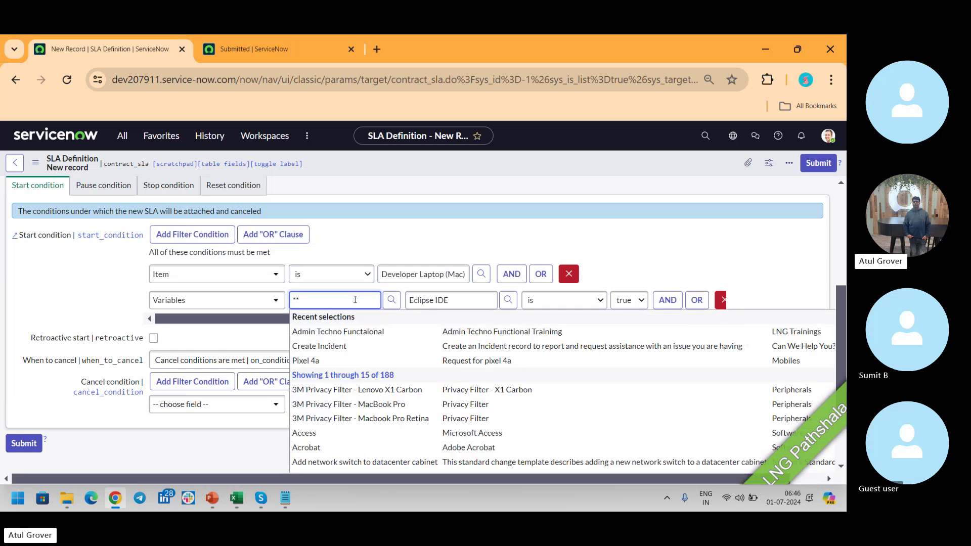
pyautogui.click(338, 332)
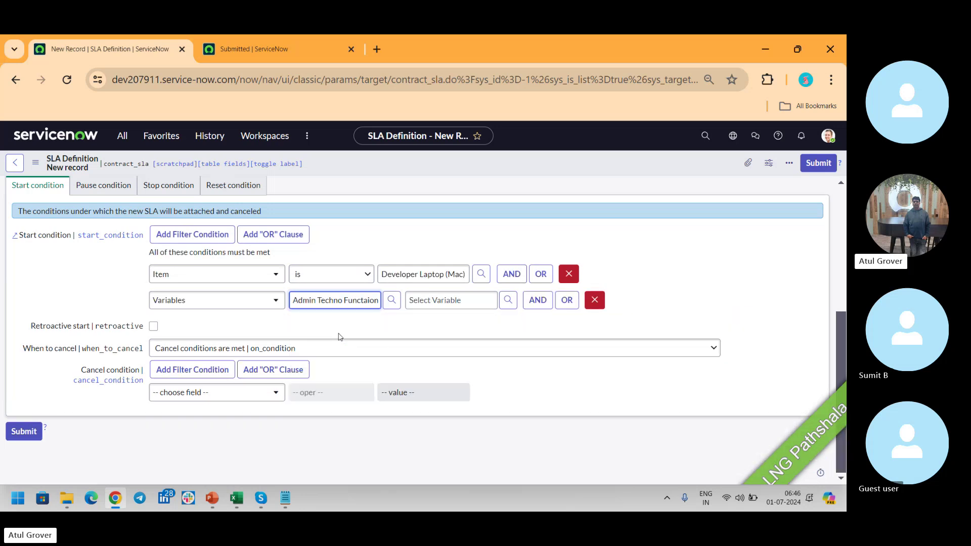
pyautogui.click(466, 302)
pyautogui.write('**')
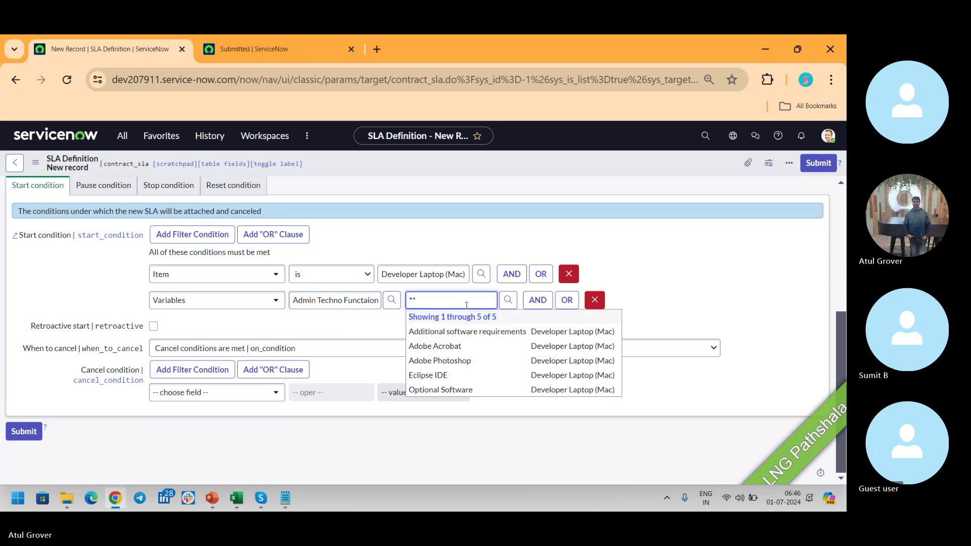
# Delete the Item is Developer Laptop (Mac) condition and choose the Optional Software variable.
pyautogui.click(569, 274)
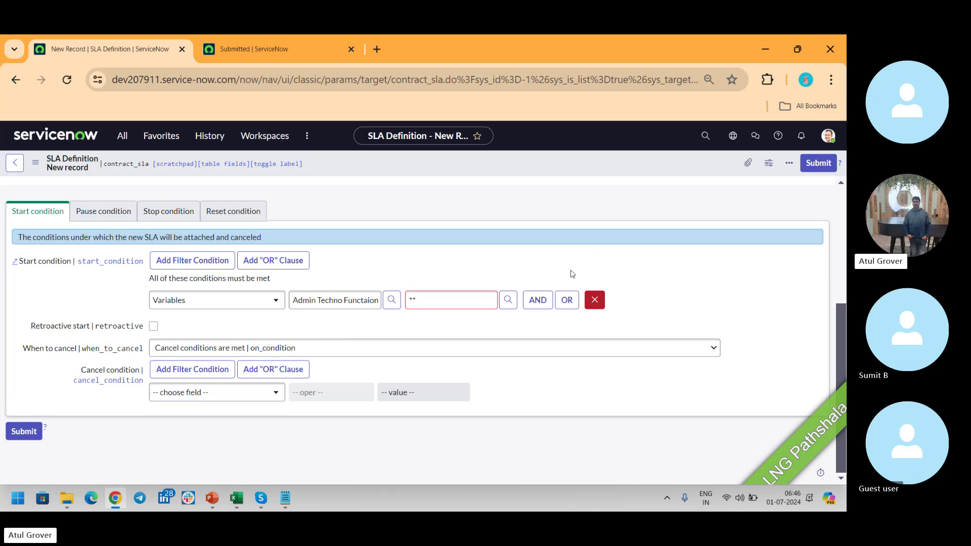
pyautogui.click(434, 305)
pyautogui.press('BackSpace')
pyautogui.press('BackSpace')
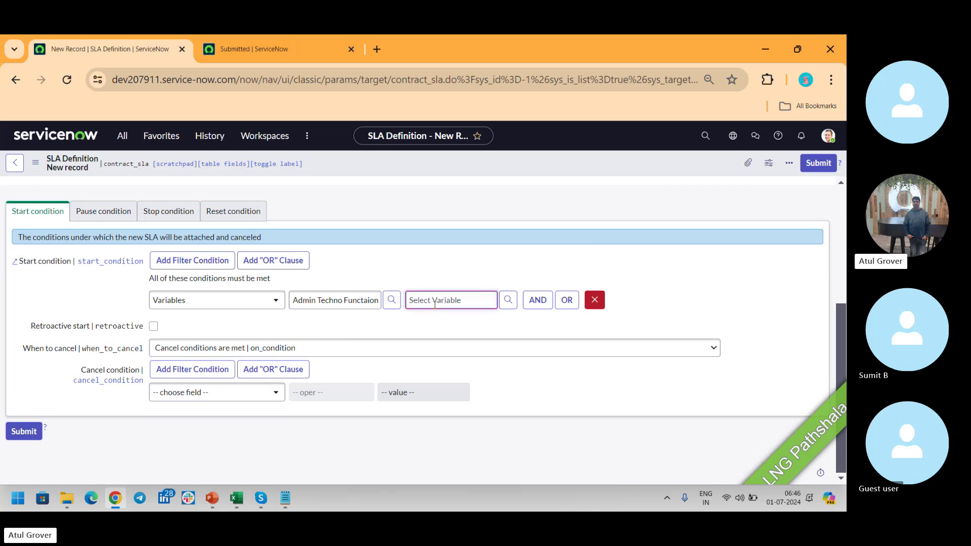
pyautogui.write('**')
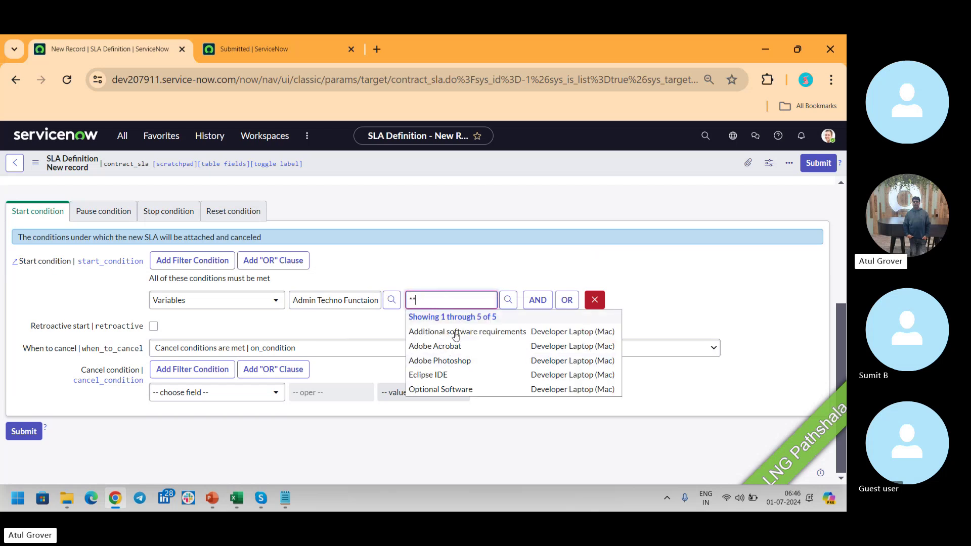
pyautogui.click(467, 389)
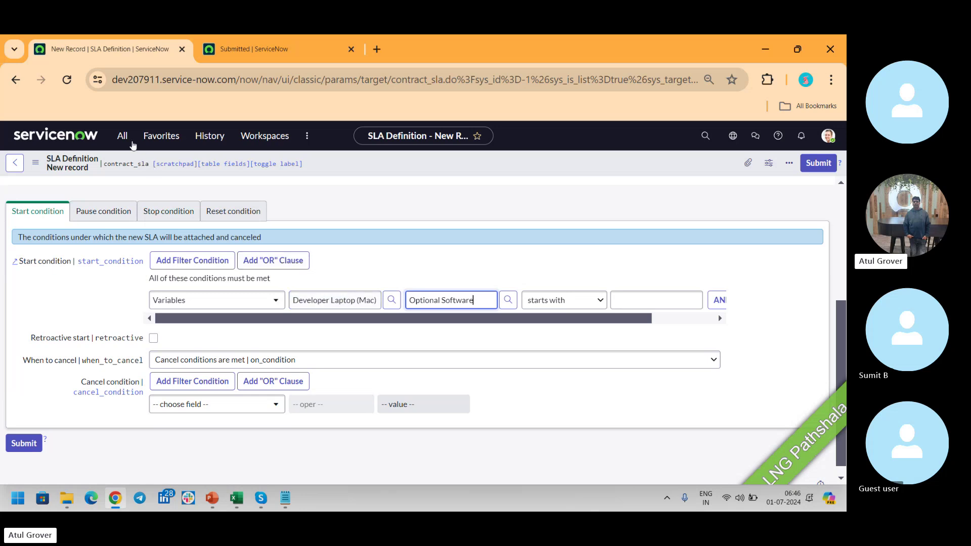
# Filter the navigator for reports, choose Reports > Create New, and leave the unsaved SLA form.
pyautogui.click(124, 139)
pyautogui.write('re')
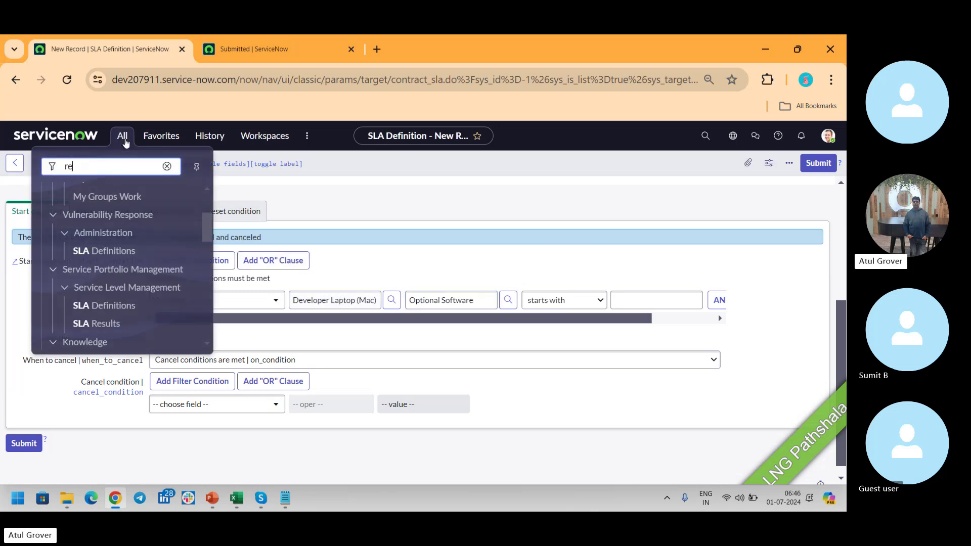
pyautogui.write('ports')
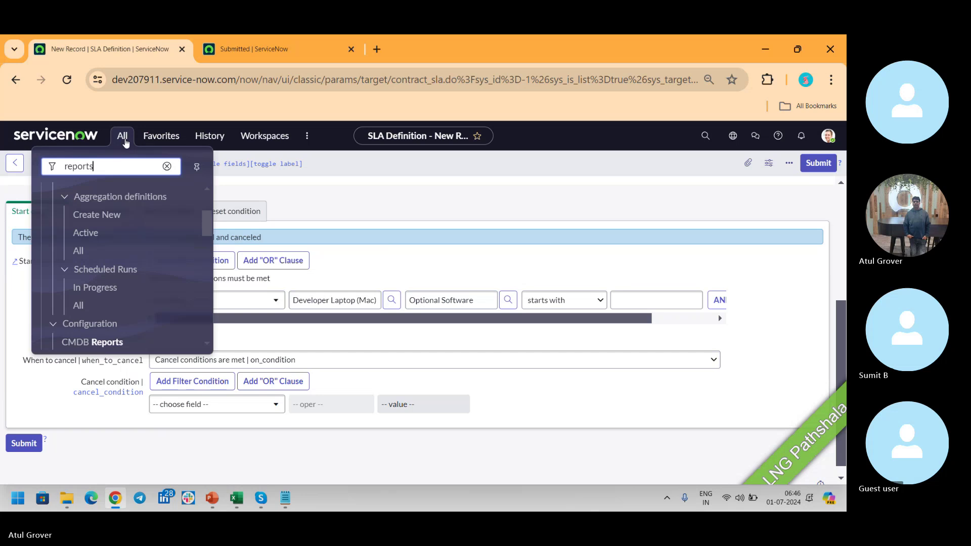
pyautogui.moveTo(209, 225); pyautogui.dragTo(212, 252)
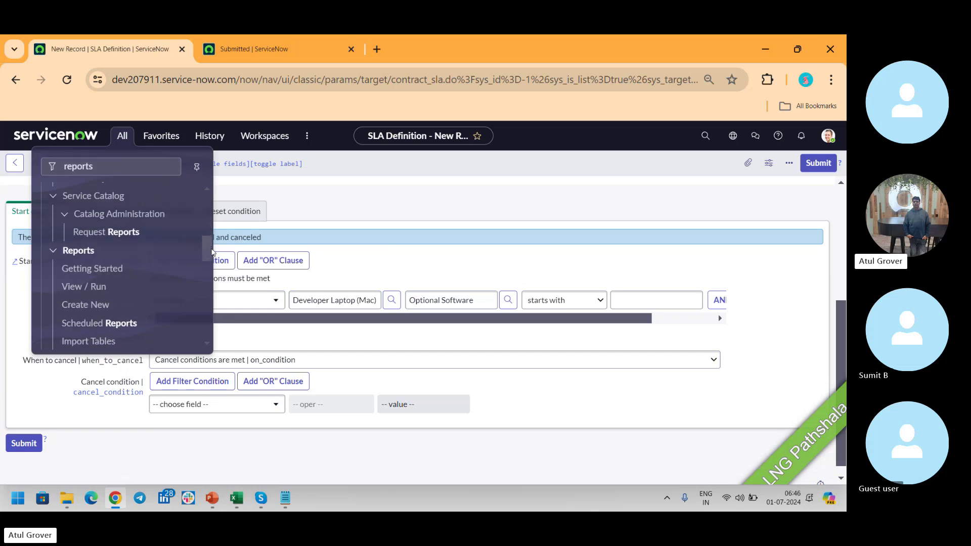
pyautogui.click(91, 305)
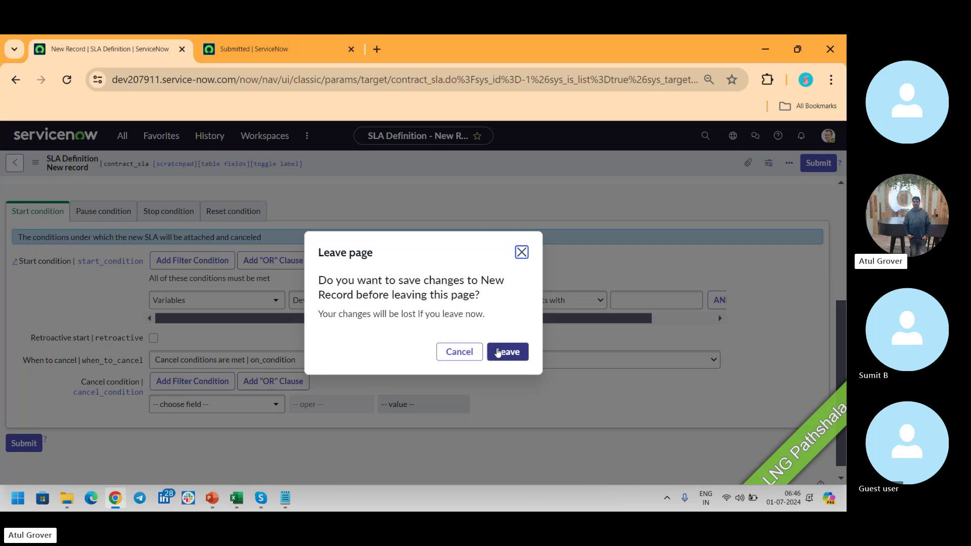
pyautogui.click(499, 351)
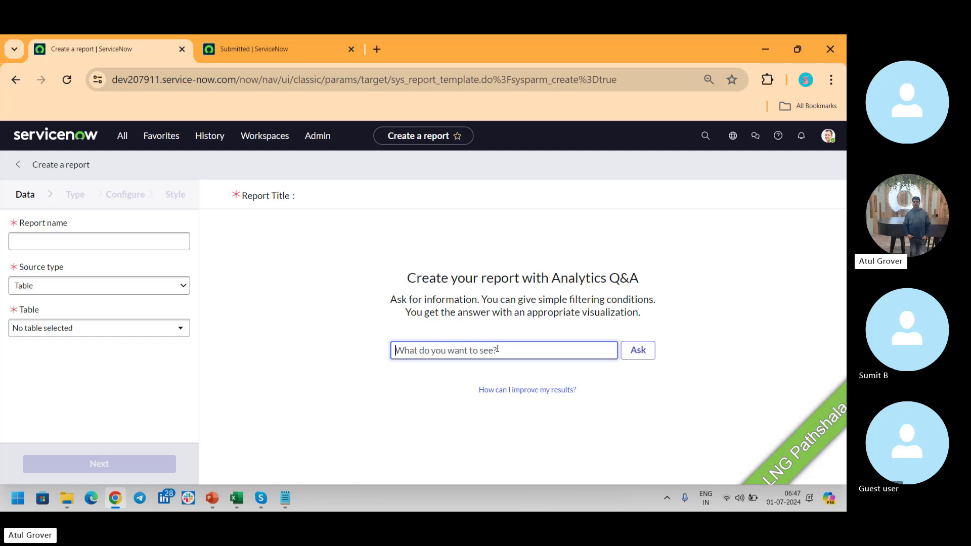
# Name the report LNG and set its table to Requested Item [sc_req_item].
pyautogui.click(138, 241)
pyautogui.write('LNG')
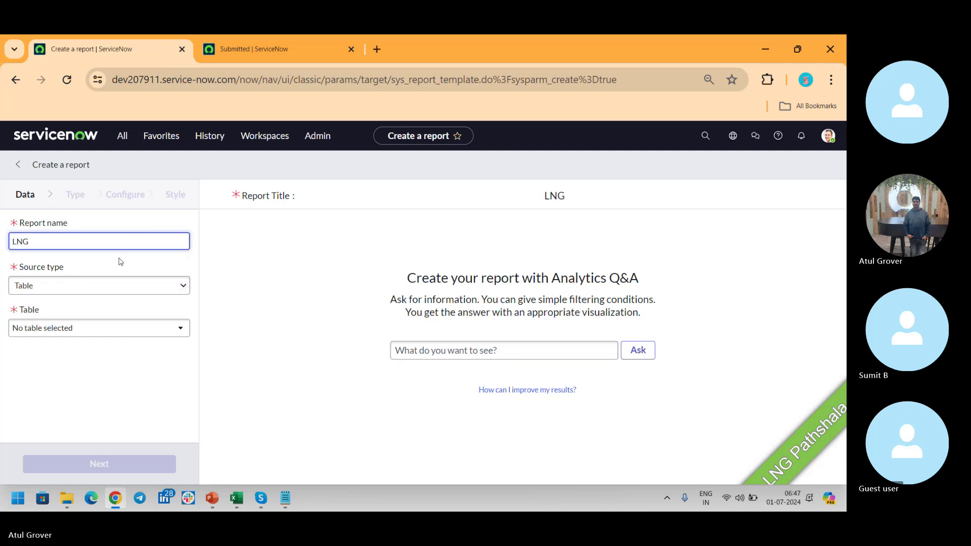
pyautogui.click(94, 328)
pyautogui.write('sc')
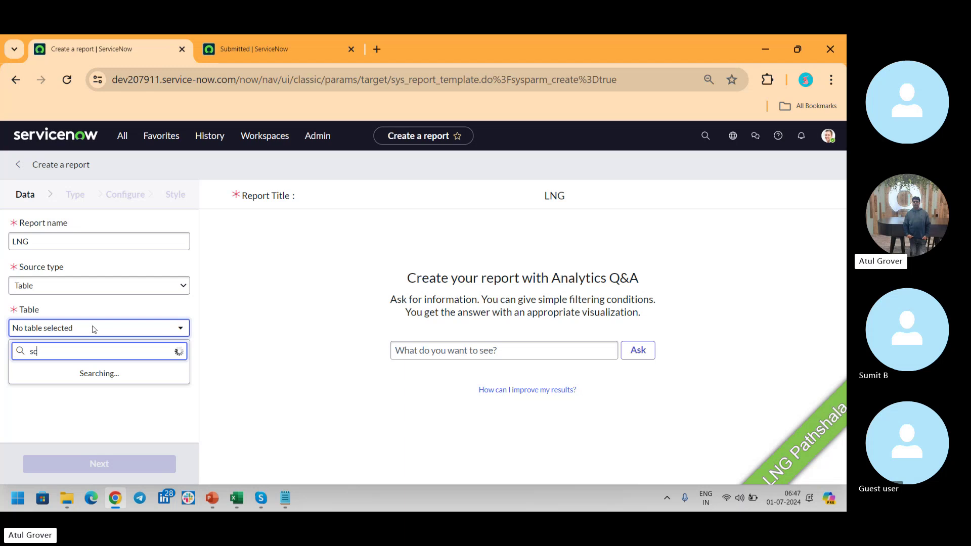
pyautogui.write('_req_ite')
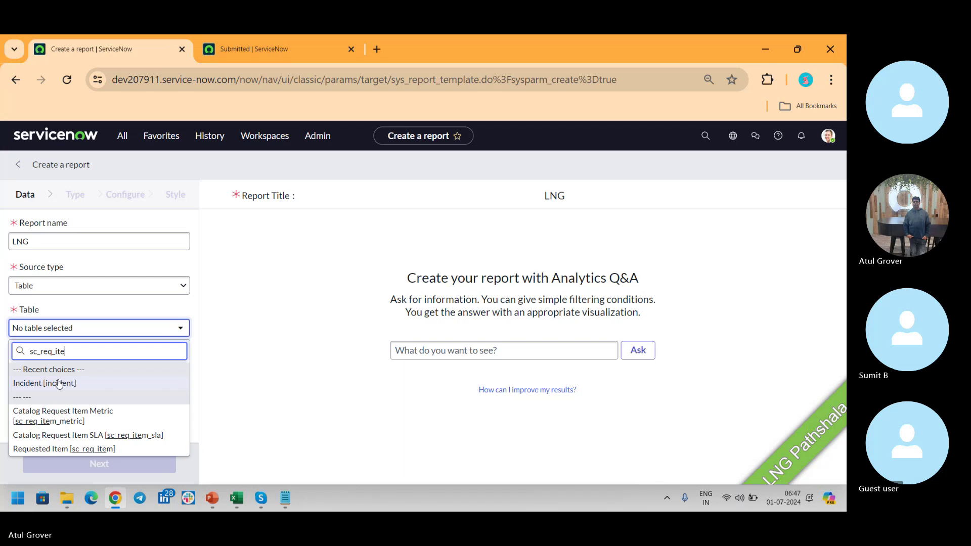
pyautogui.click(81, 449)
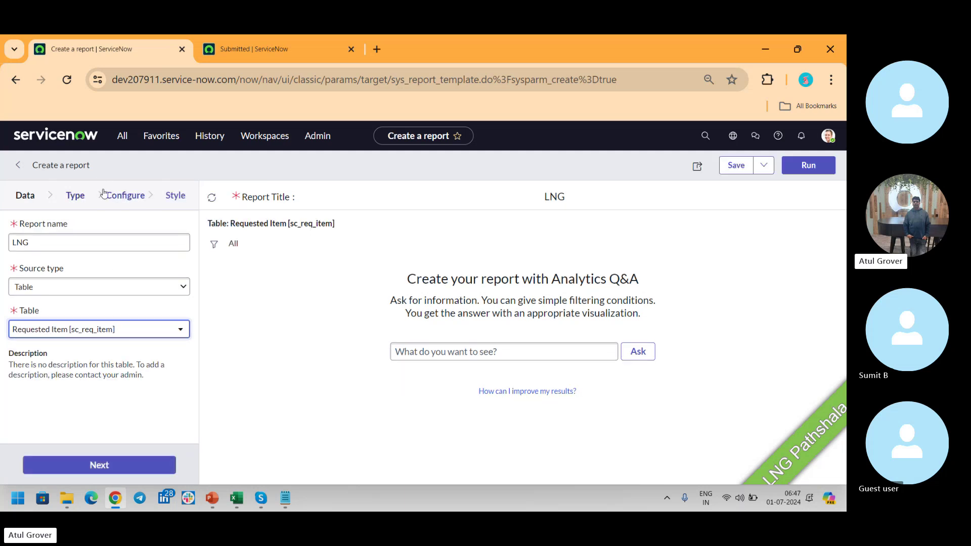
# Open the report filter and browse the catalog Variables and Item fields for a condition.
pyautogui.click(211, 245)
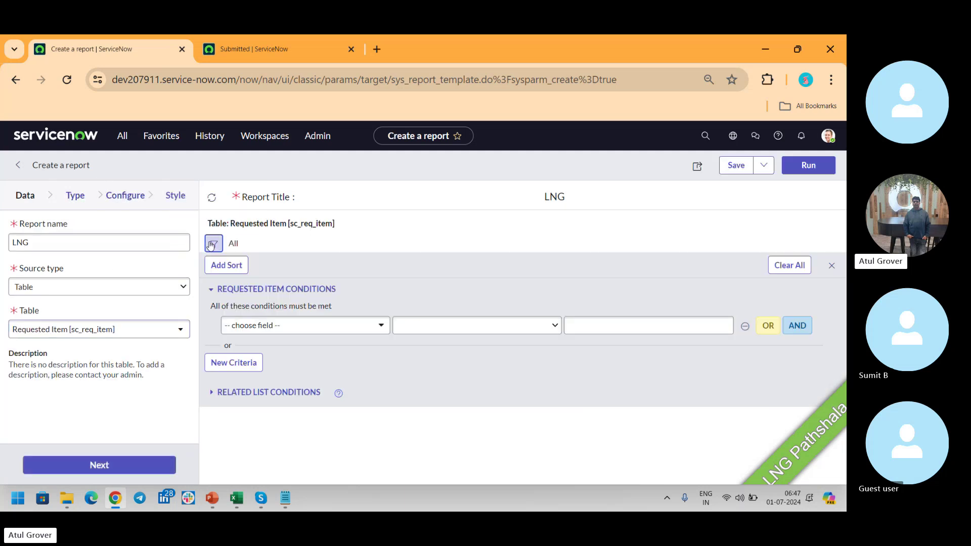
pyautogui.click(290, 327)
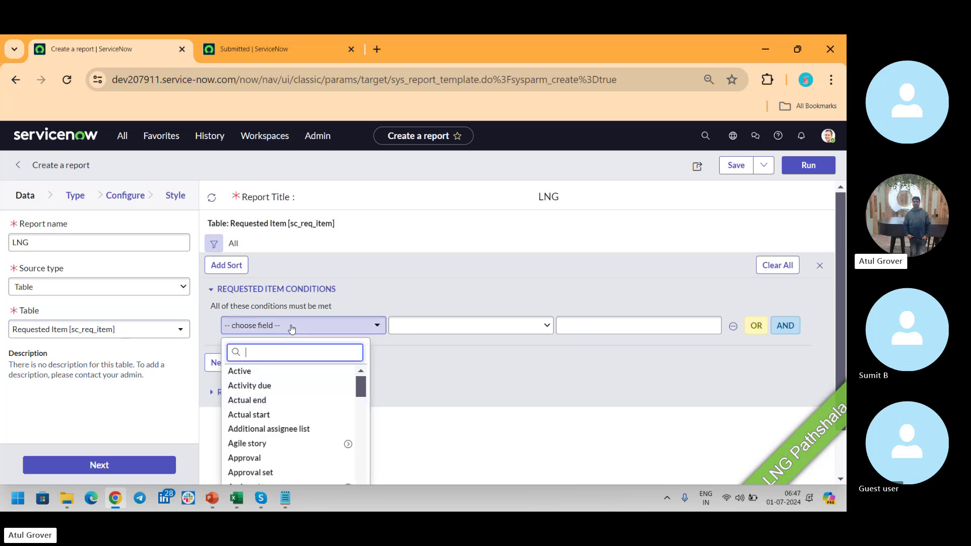
pyautogui.write('va')
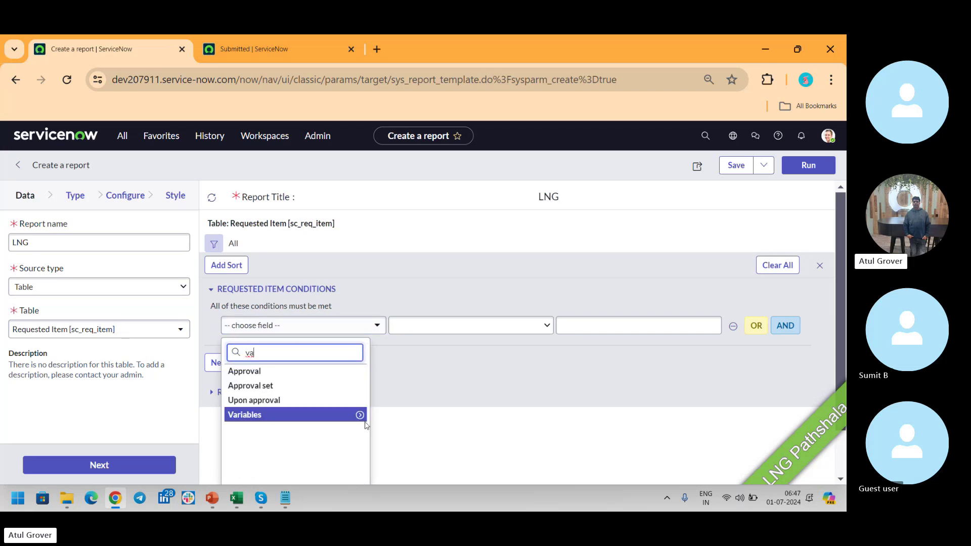
pyautogui.click(359, 415)
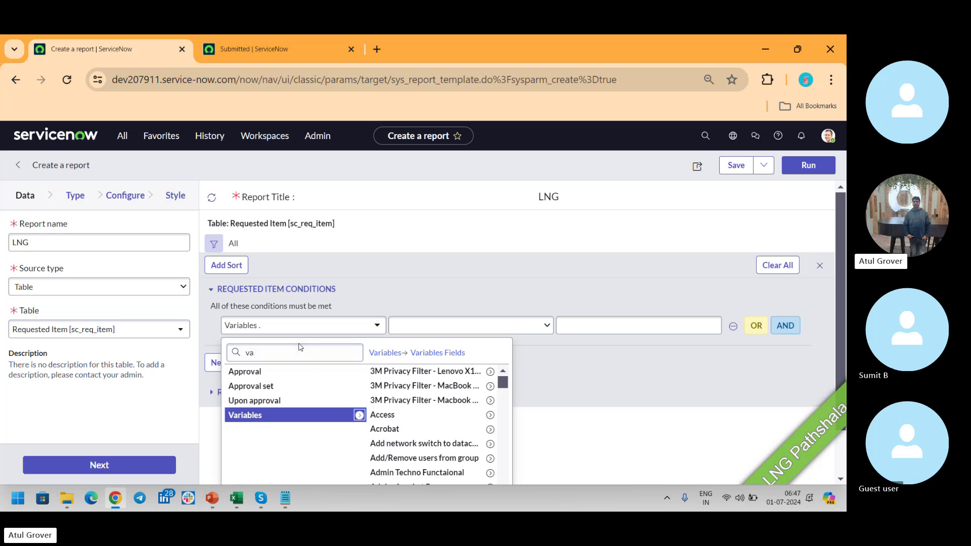
pyautogui.click(200, 344)
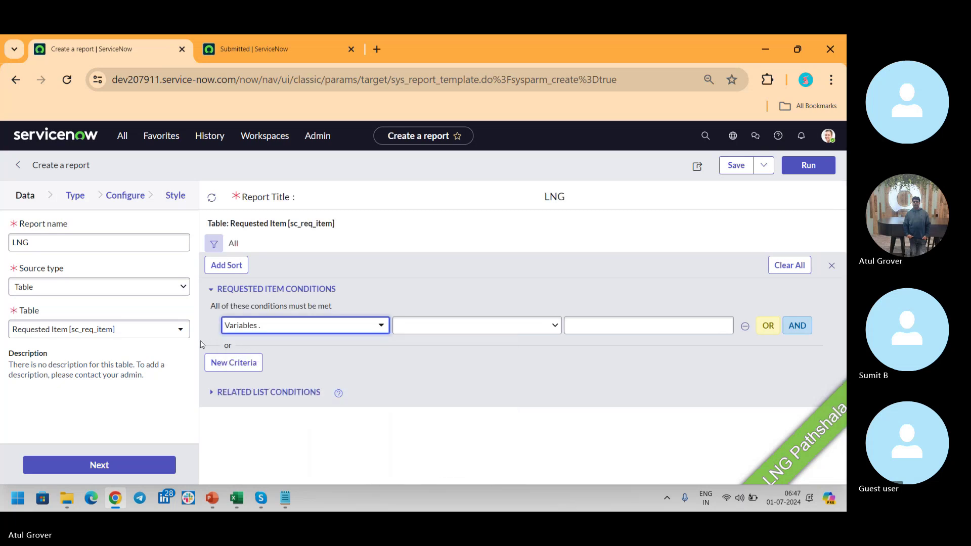
pyautogui.click(300, 330)
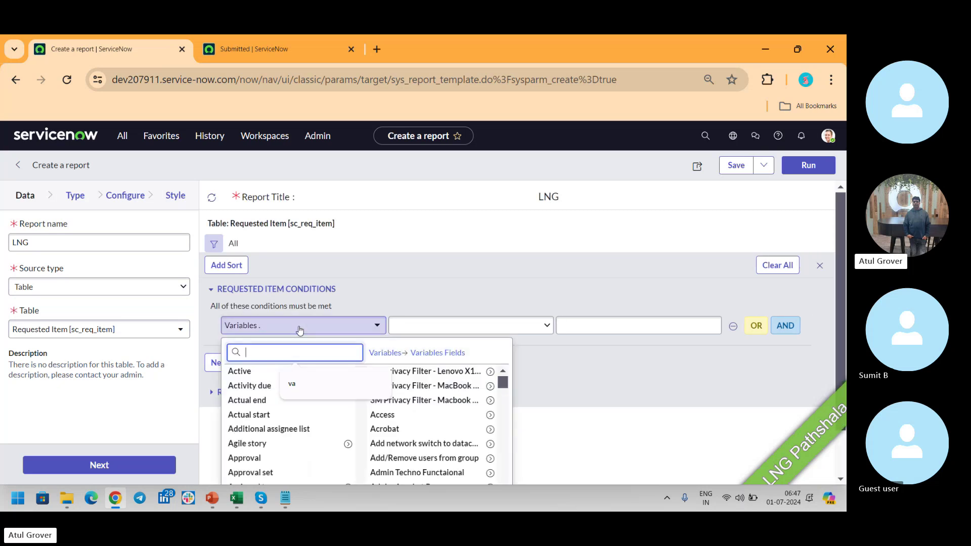
pyautogui.write('ite')
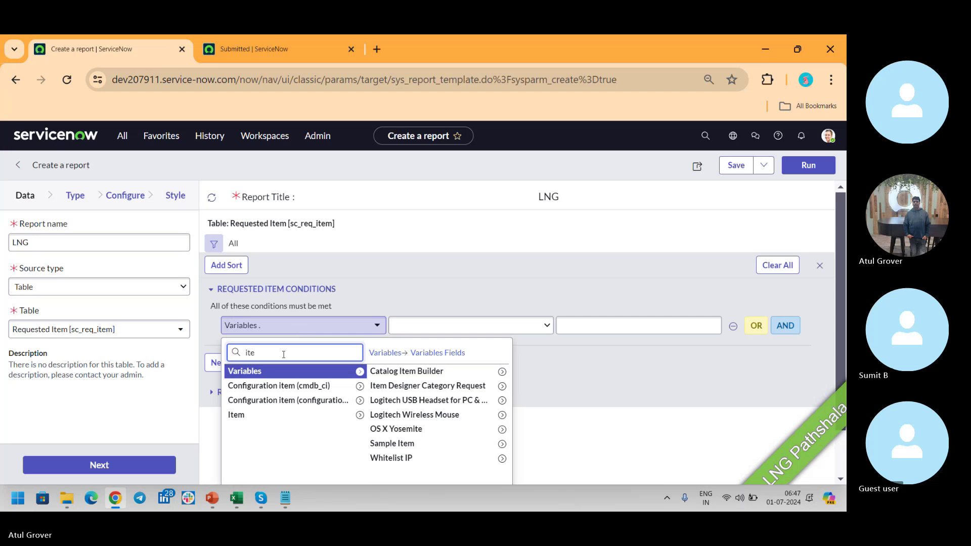
pyautogui.click(360, 415)
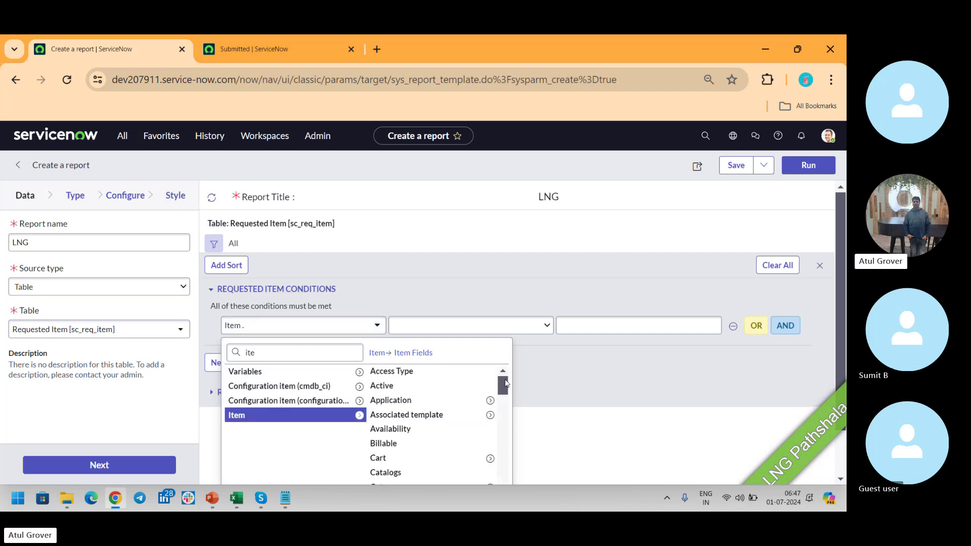
pyautogui.moveTo(505, 384); pyautogui.dragTo(504, 482)
pyautogui.moveTo(504, 460); pyautogui.dragTo(503, 379)
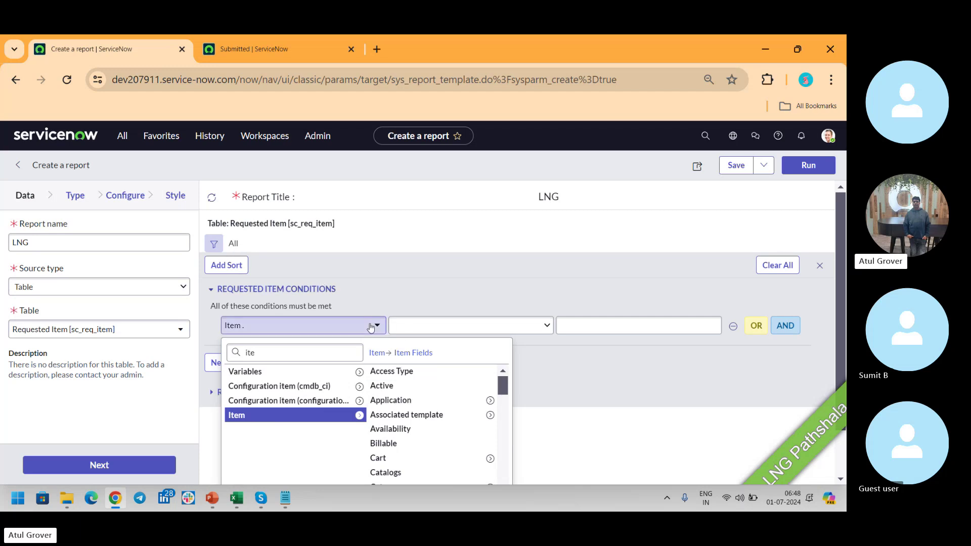
pyautogui.click(359, 372)
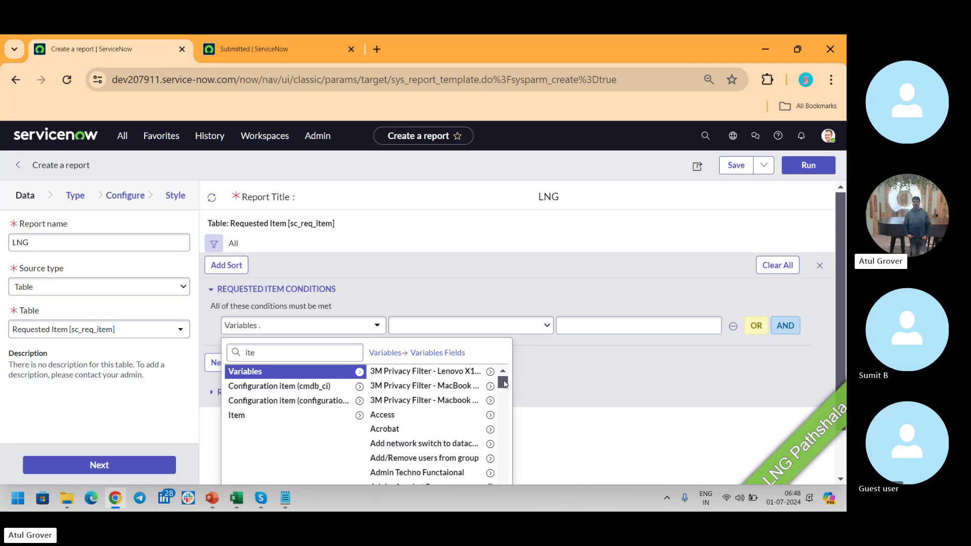
# Filter on the Admin Techno Functaional variable 'What cost center will be billed?' is HR.
pyautogui.moveTo(503, 384); pyautogui.dragTo(503, 385)
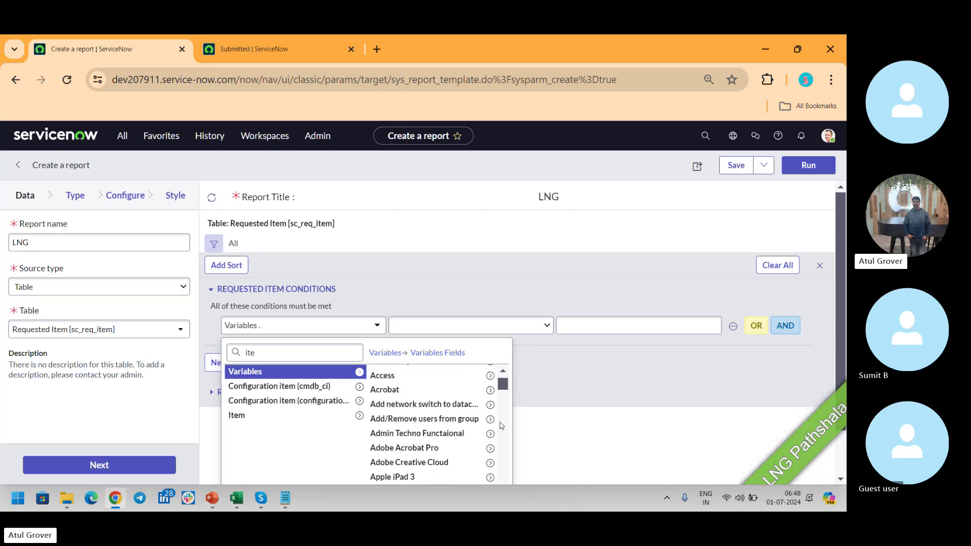
pyautogui.click(489, 434)
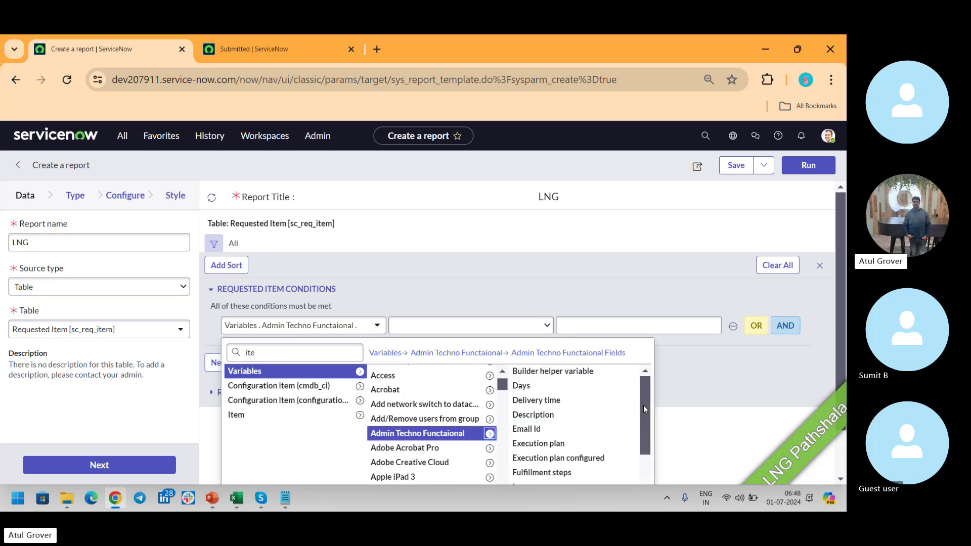
pyautogui.moveTo(644, 392); pyautogui.dragTo(648, 473)
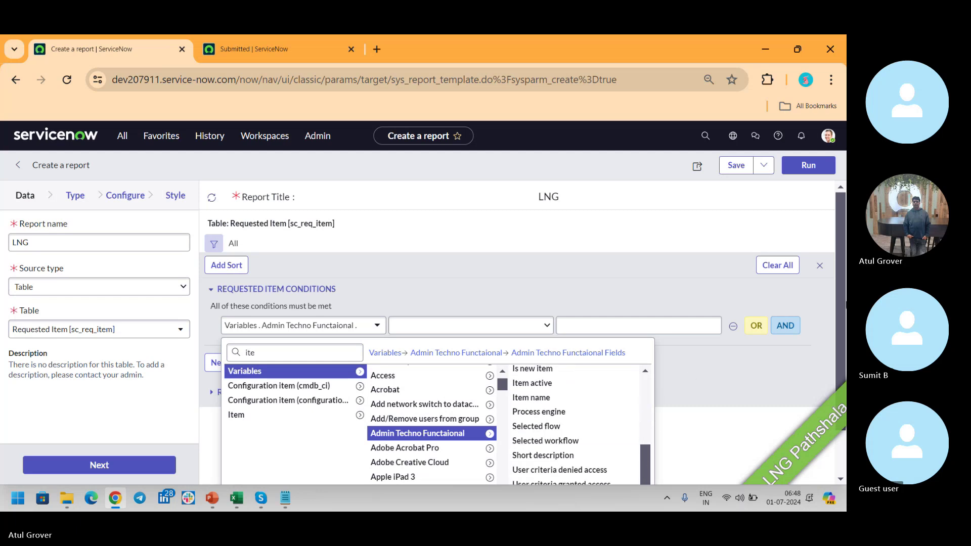
pyautogui.scroll(-1, 842, 274)
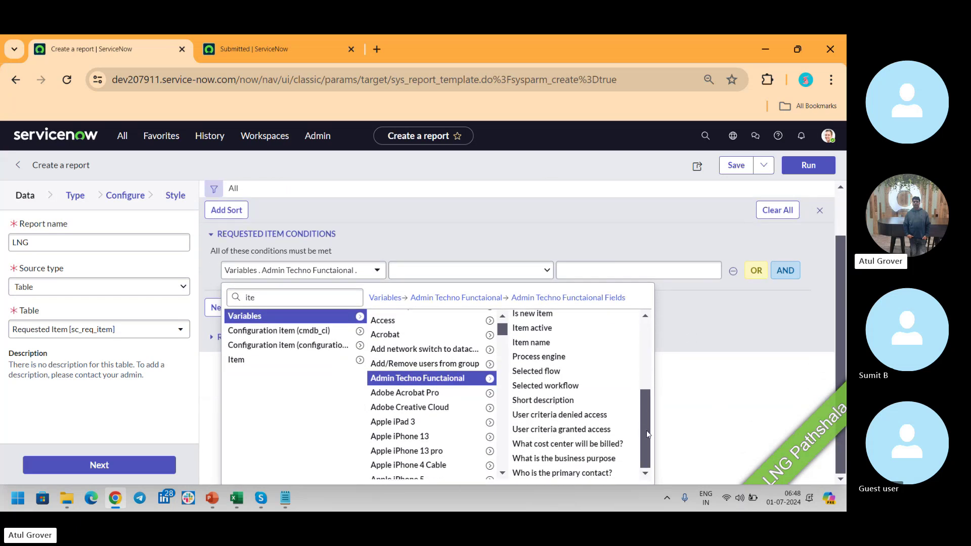
pyautogui.click(563, 445)
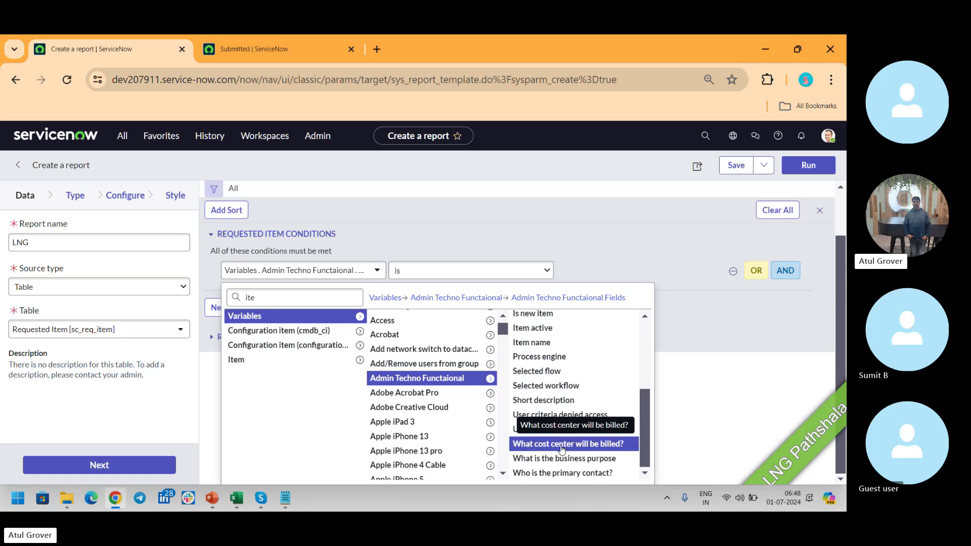
pyautogui.click(607, 331)
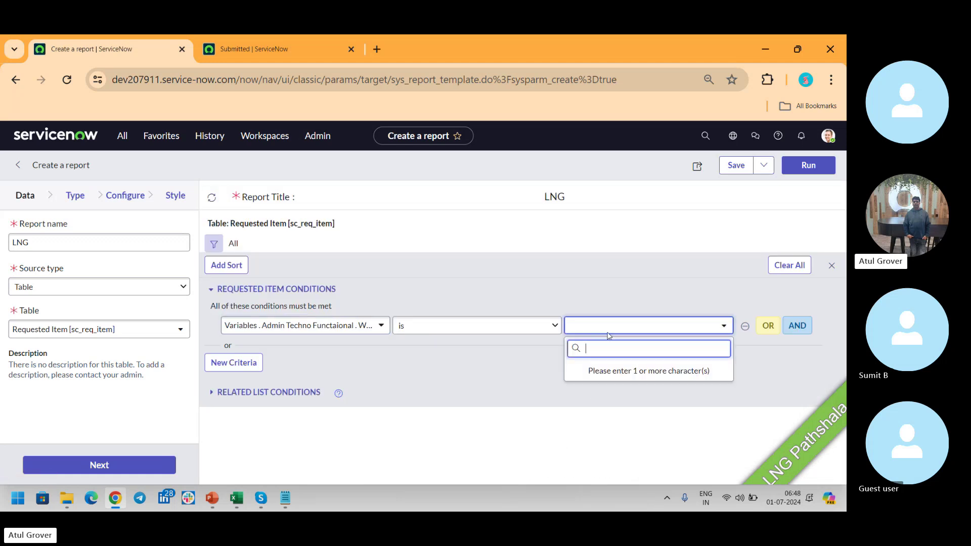
pyautogui.write('*')
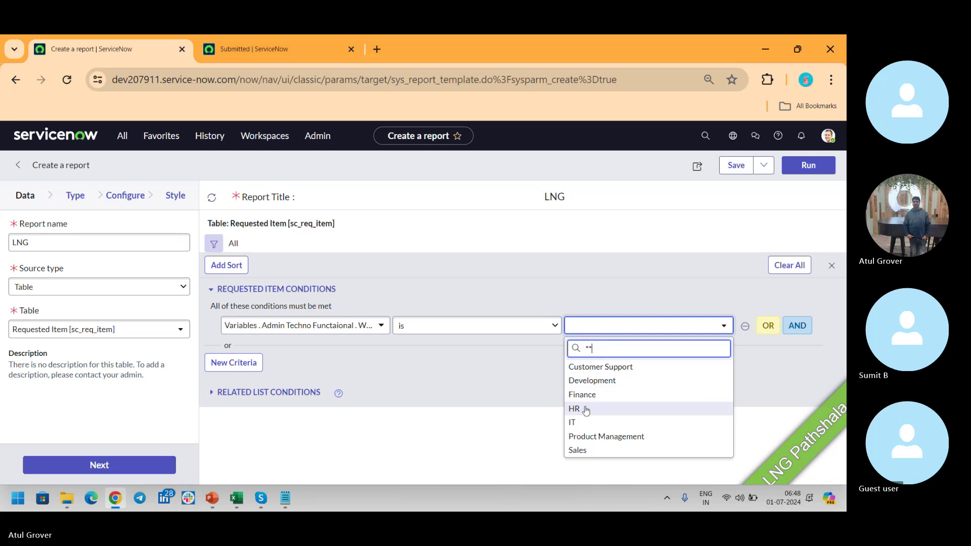
pyautogui.click(585, 412)
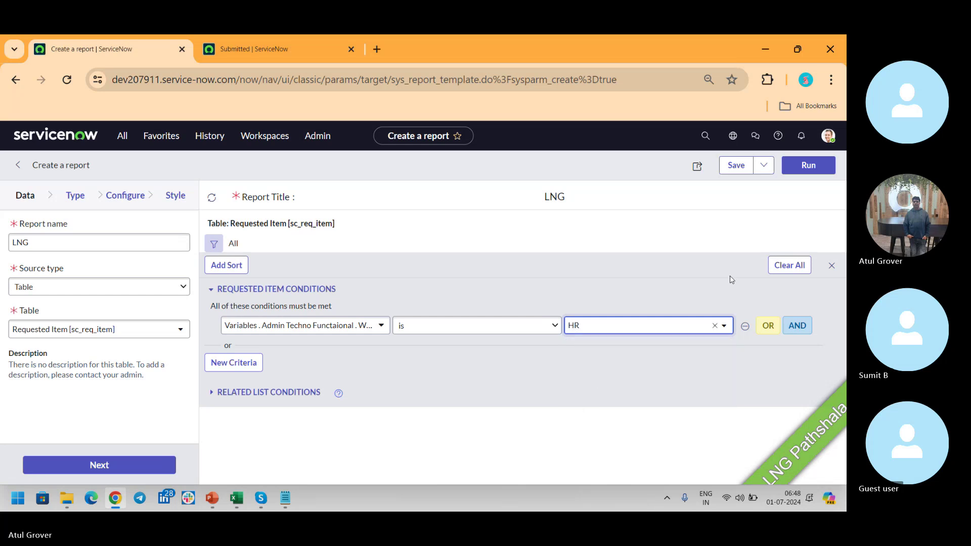
# Preview the LNG report's HR-filtered Requested Item results, then return to the Configure step.
pyautogui.click(804, 172)
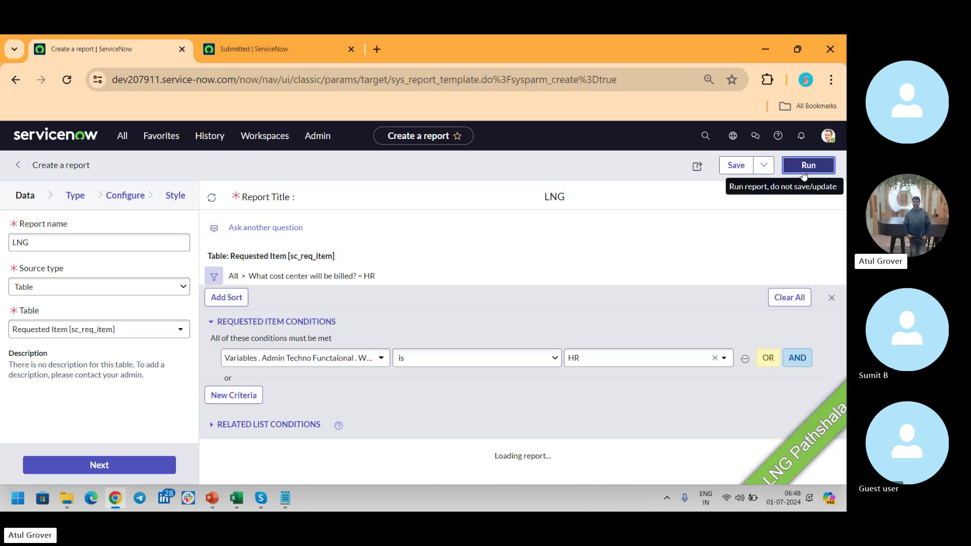
pyautogui.moveTo(841, 229); pyautogui.dragTo(845, 331)
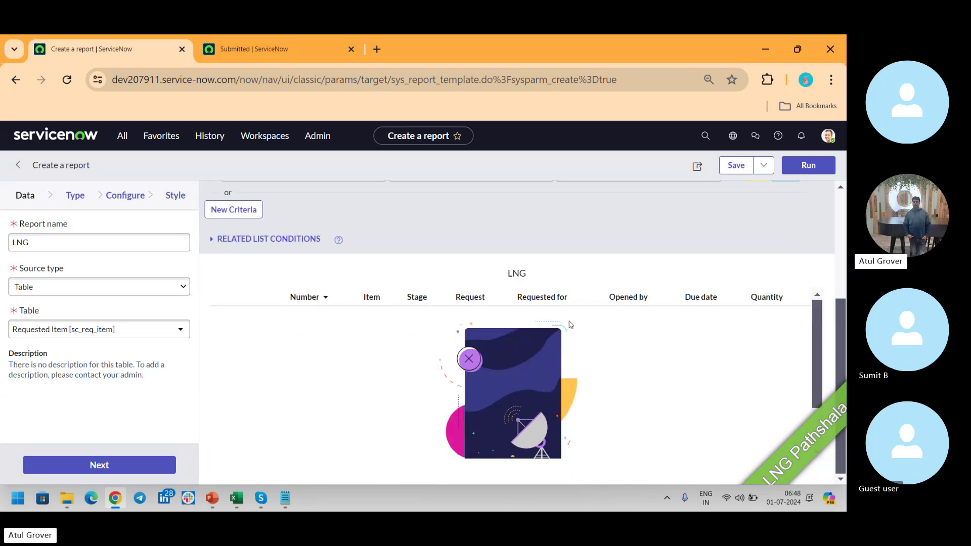
pyautogui.scroll(3, 608, 390)
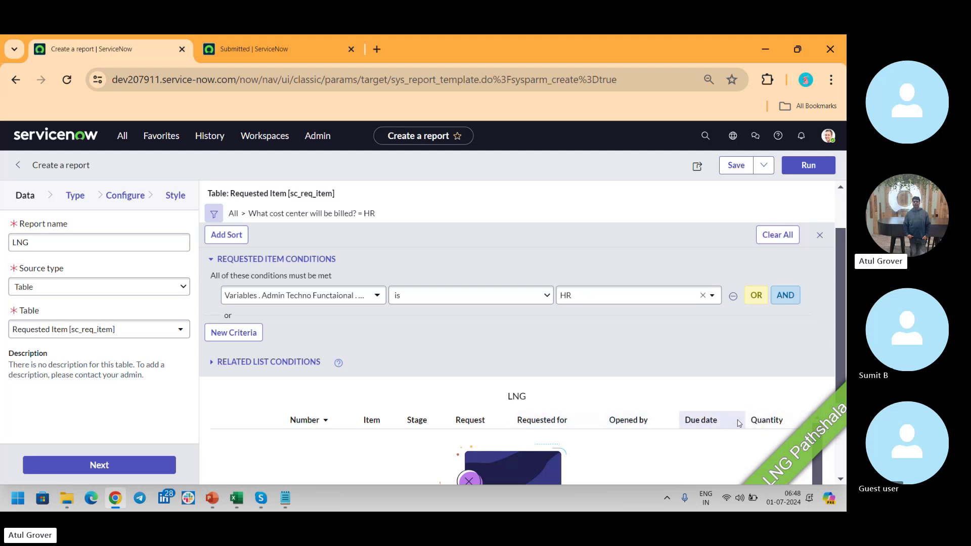
pyautogui.click(130, 195)
# In the column chooser, expand Variables and search catalog items for 'Adm'.
pyautogui.click(110, 230)
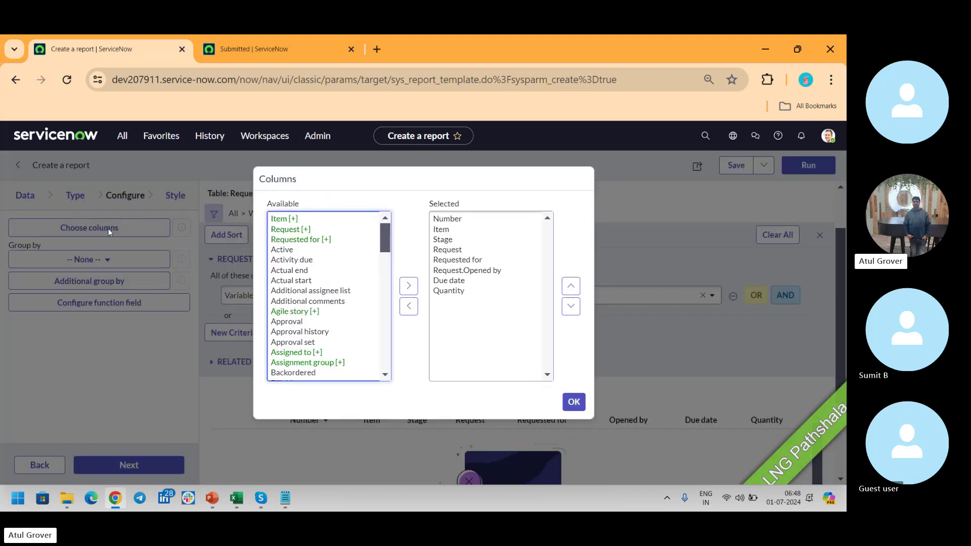
pyautogui.click(292, 220)
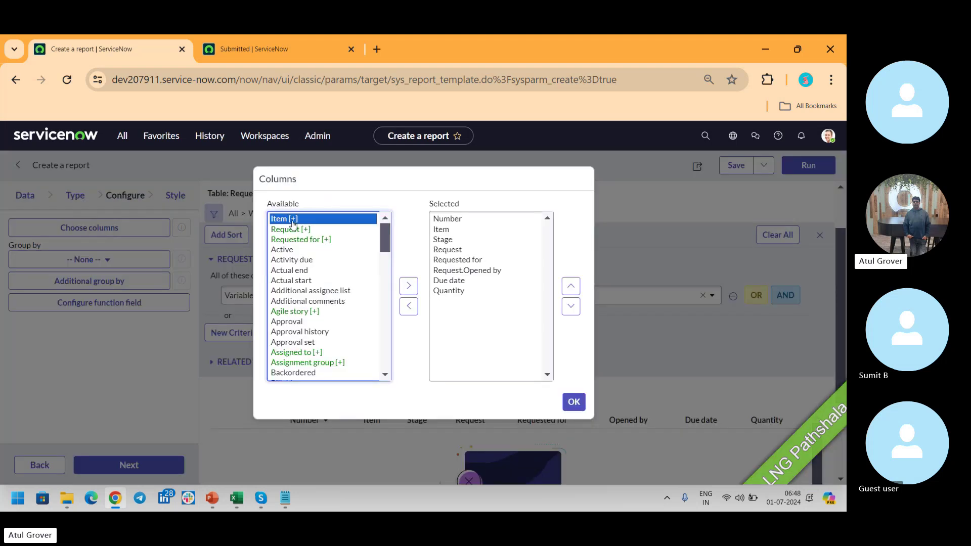
pyautogui.press('End')
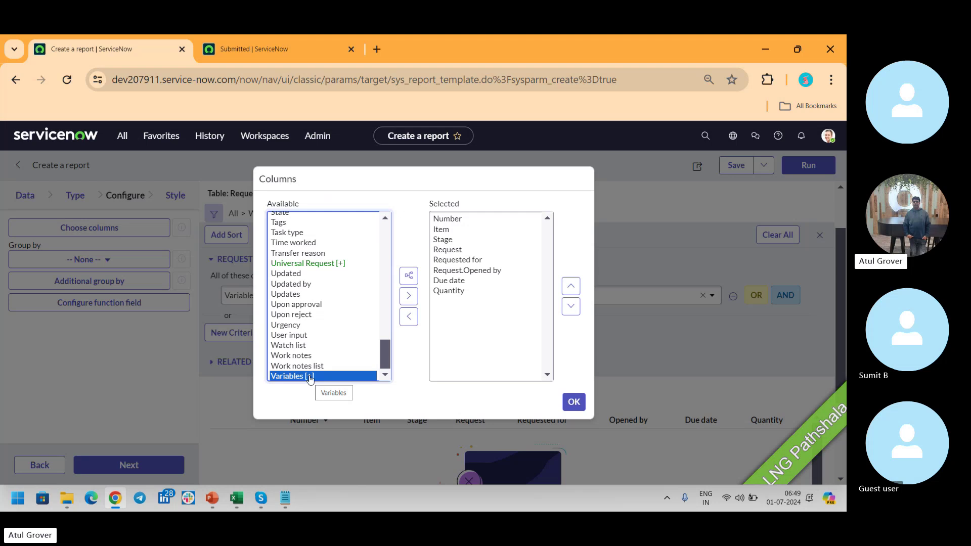
pyautogui.click(410, 281)
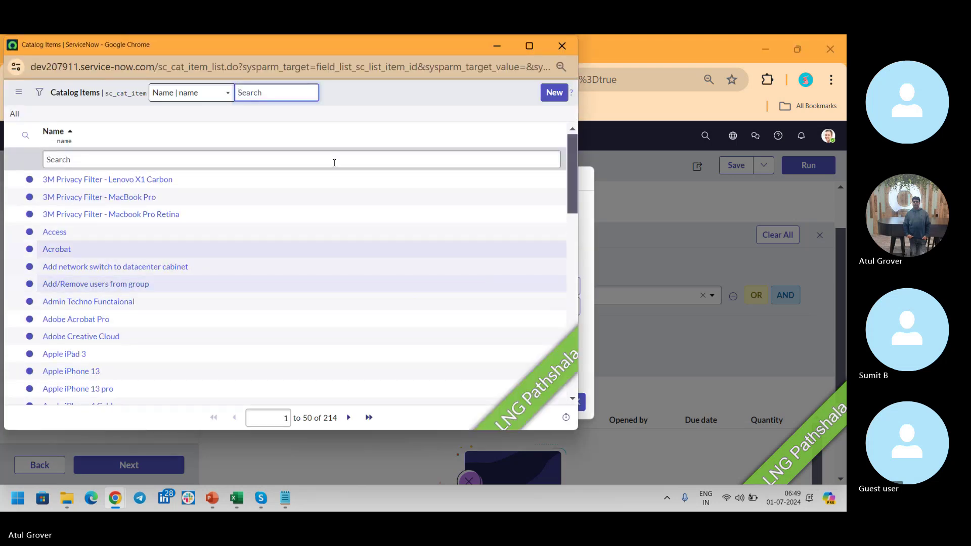
pyautogui.moveTo(348, 49); pyautogui.dragTo(680, 128)
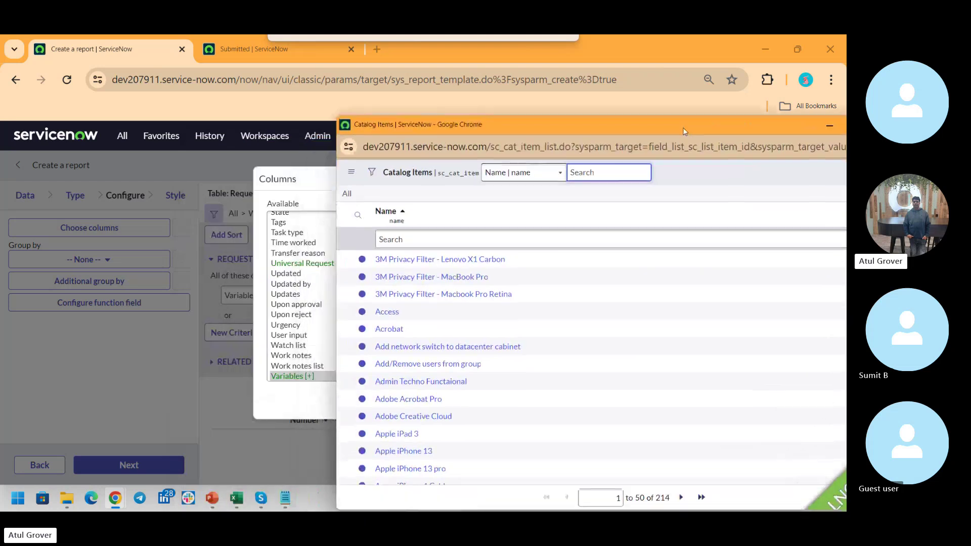
pyautogui.click(500, 235)
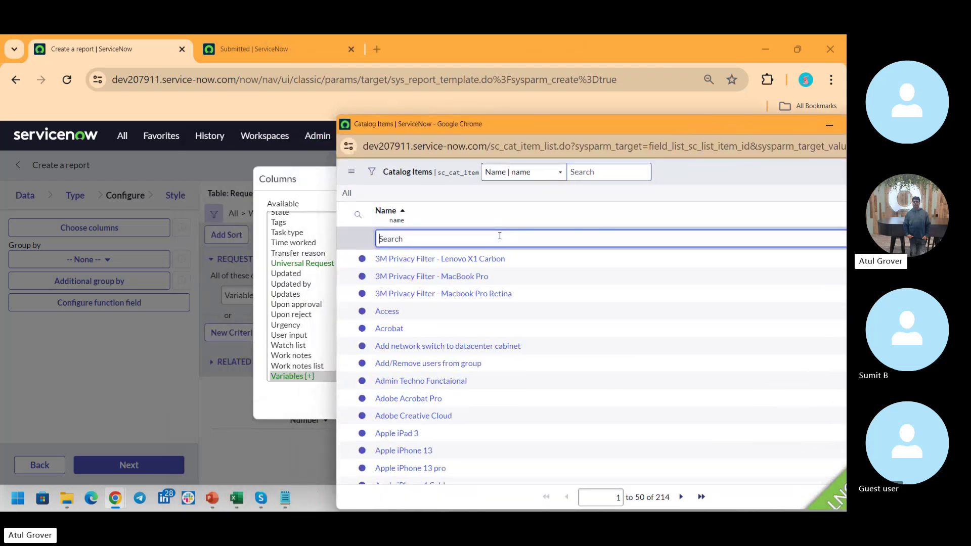
pyautogui.write('Admin')
pyautogui.press('Return')
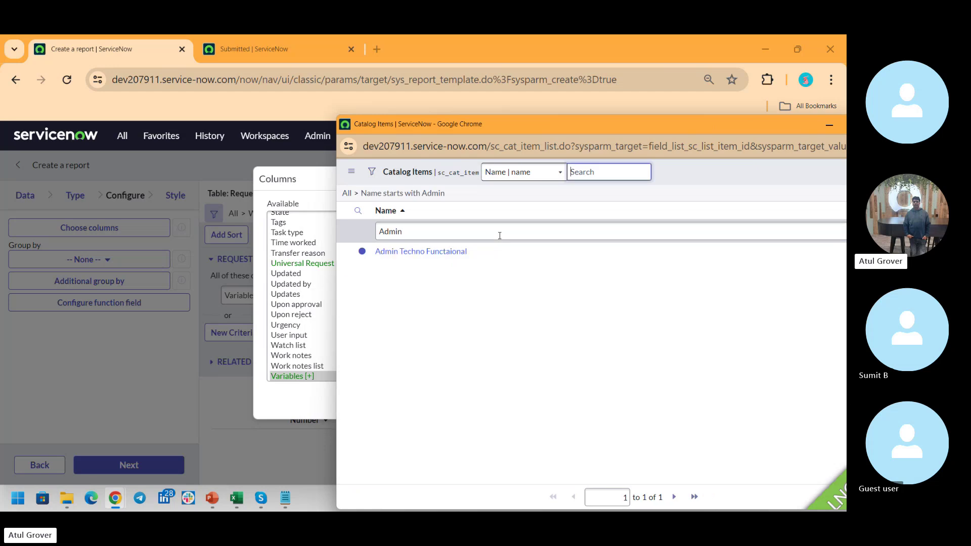
# Add Admin Techno Functaional's business purpose, cost center and primary contact questions as columns.
pyautogui.click(439, 250)
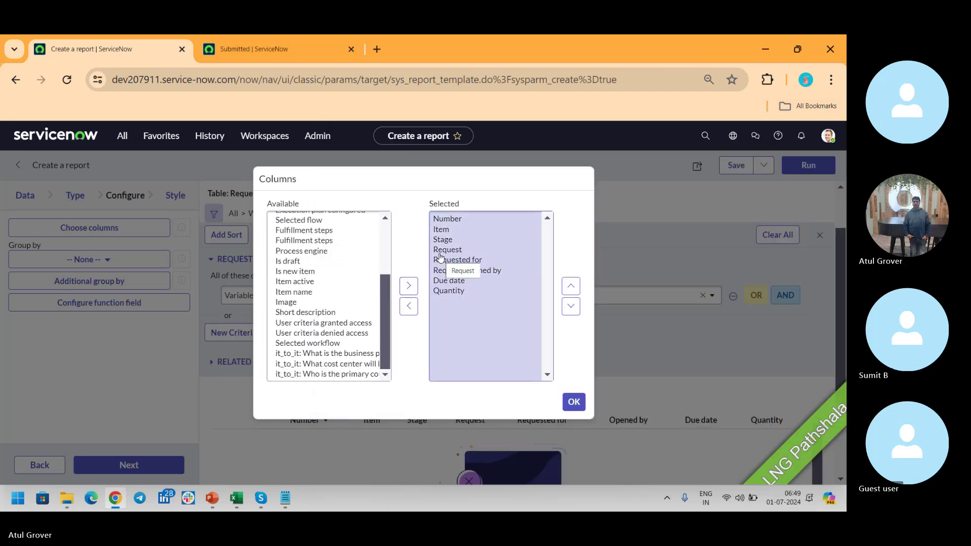
pyautogui.moveTo(387, 285); pyautogui.dragTo(404, 328)
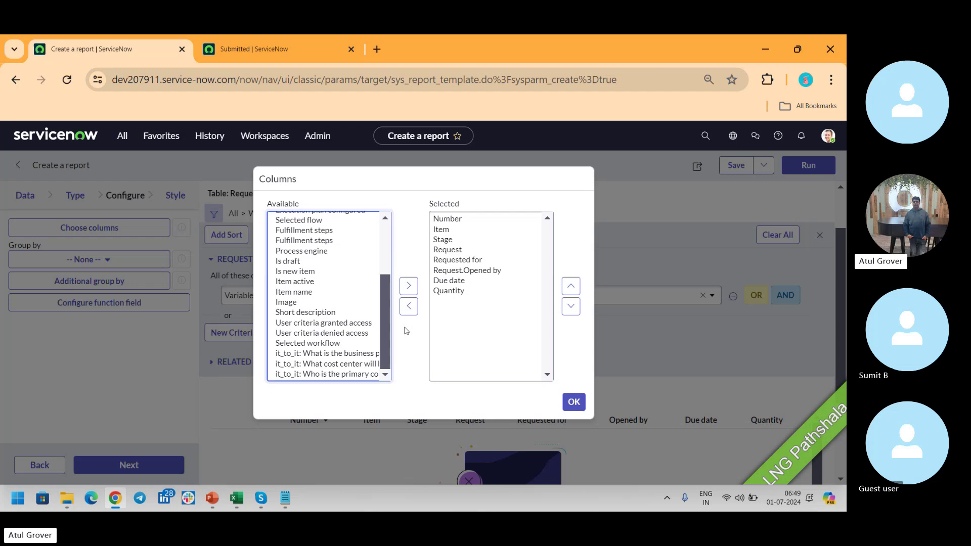
pyautogui.click(341, 355)
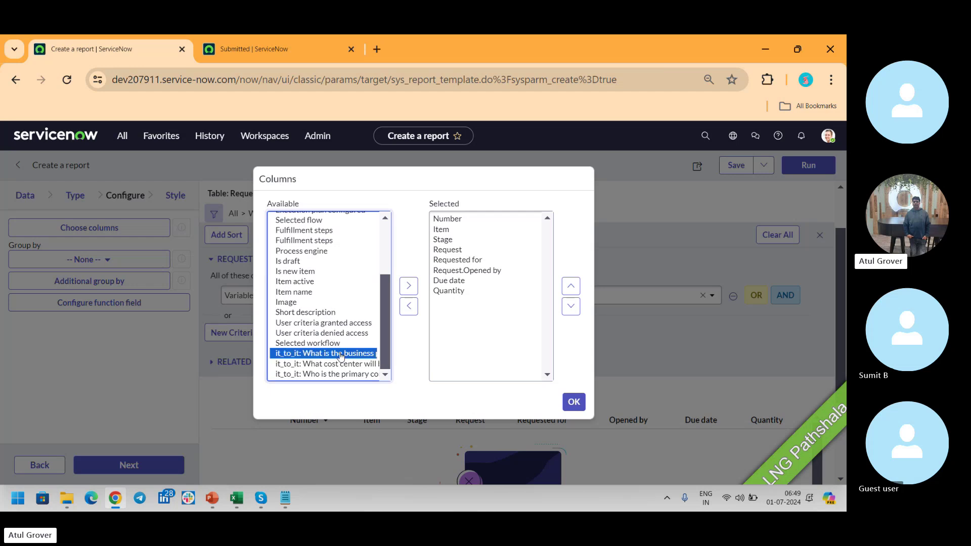
pyautogui.hotkey('shift', 'Down')
pyautogui.hotkey('shift', 'Down')
pyautogui.click(408, 286)
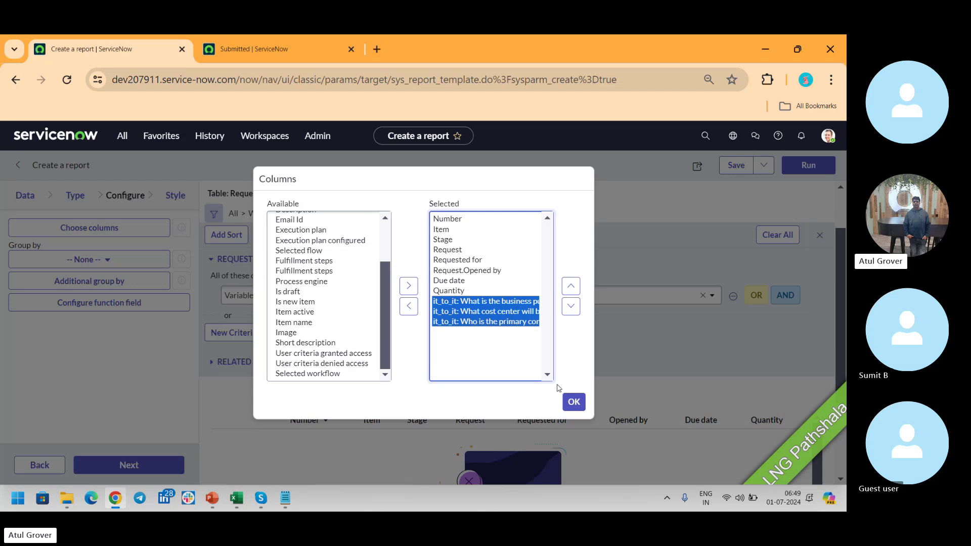
pyautogui.click(573, 401)
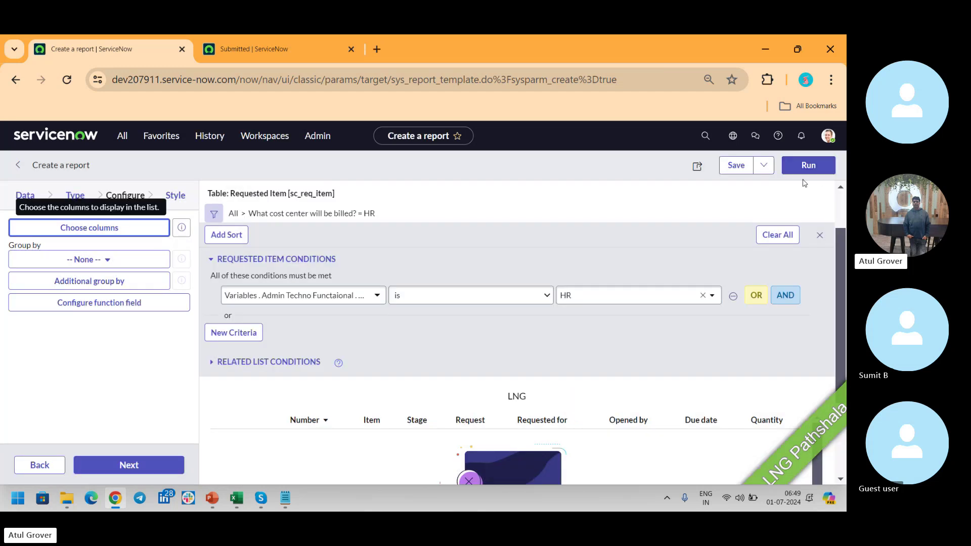
# Run the LNG report and scroll the results right to check the three new question columns.
pyautogui.click(805, 167)
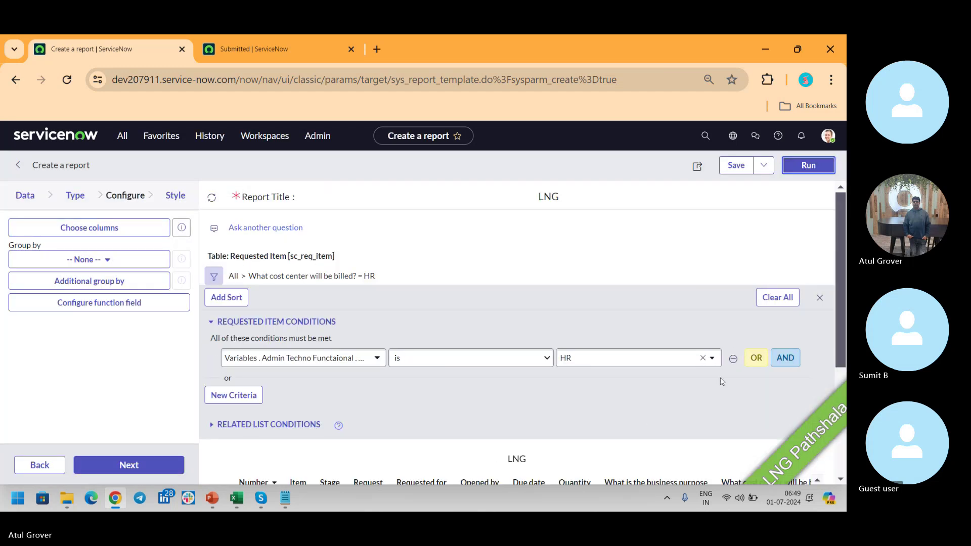
pyautogui.scroll(-4, 721, 381)
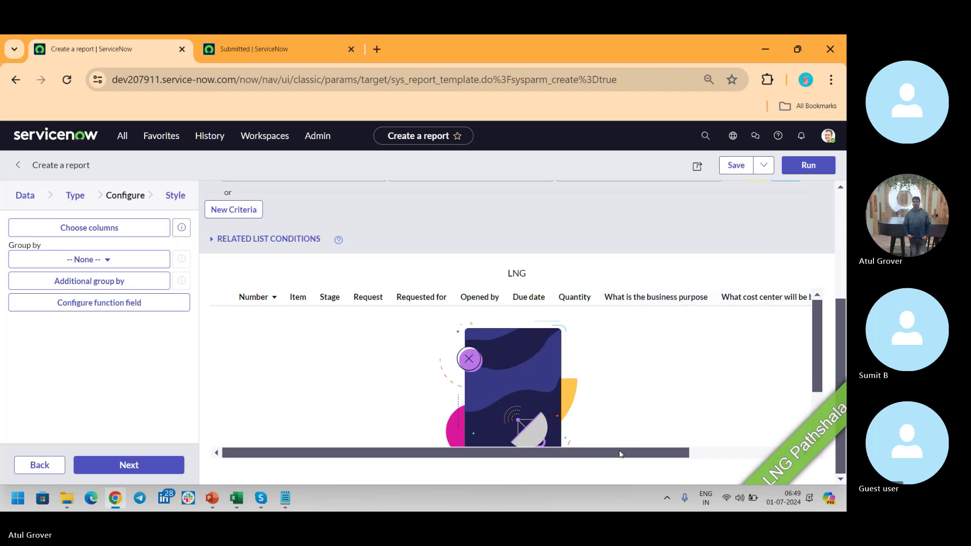
pyautogui.moveTo(621, 453); pyautogui.dragTo(769, 448)
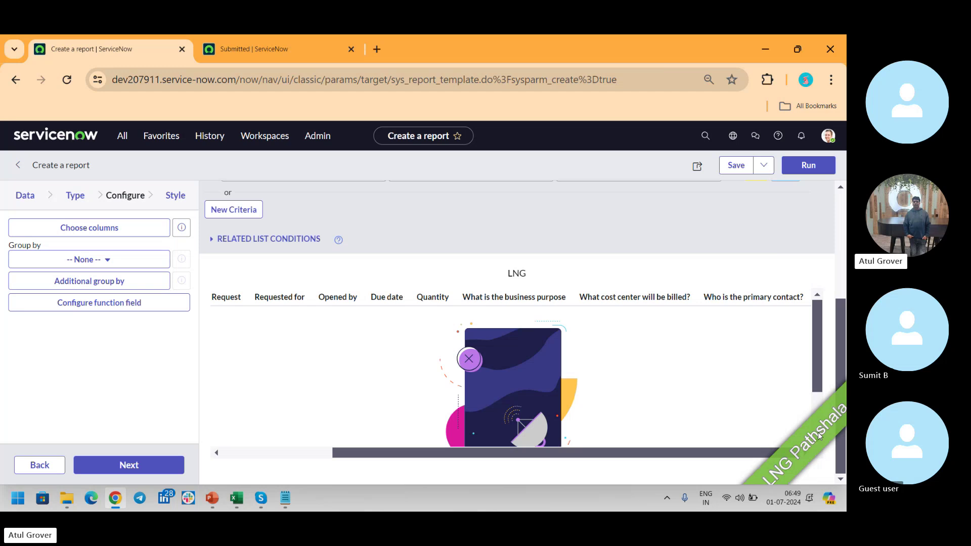
pyautogui.hotkey('alt', 'Tab')
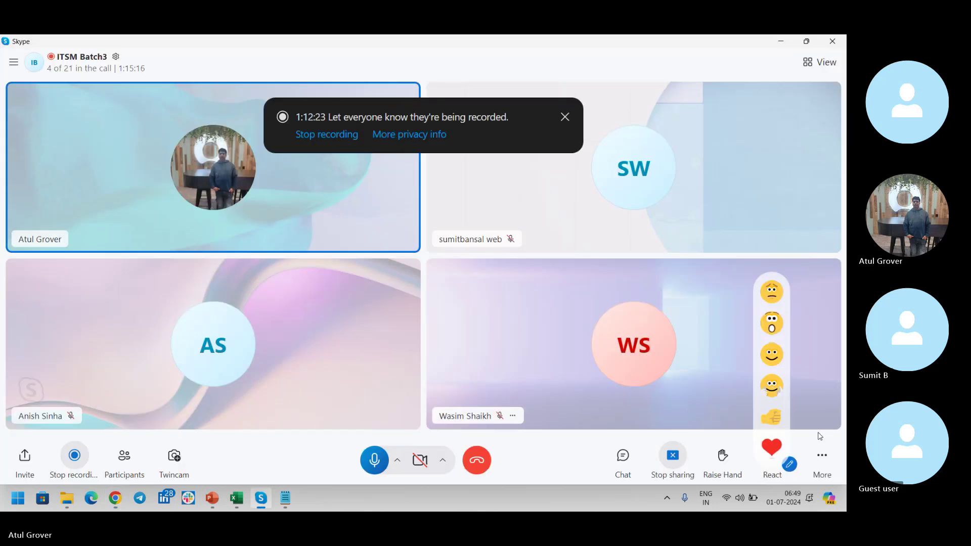
pyautogui.hotkey('alt', 'Tab')
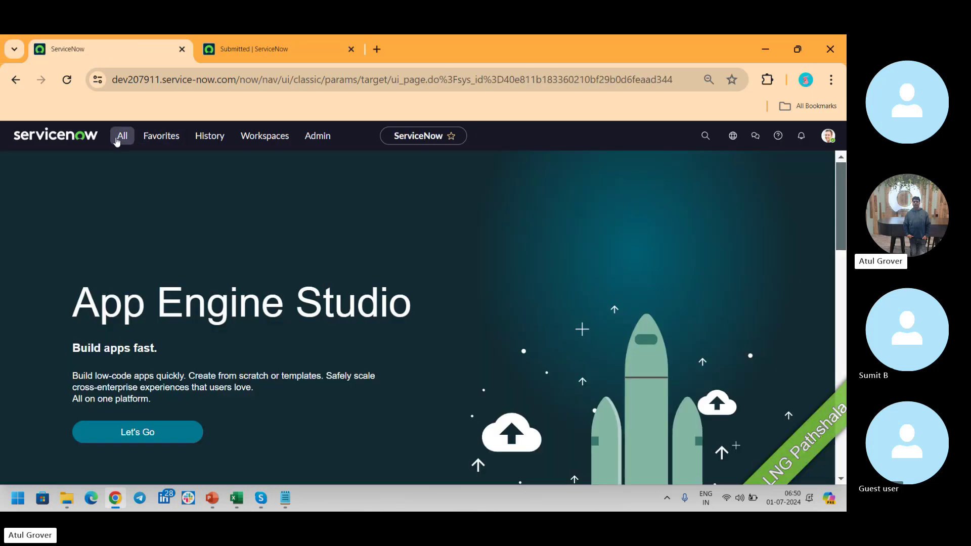
# List the Database Views whose names contain 'req' using the *req name filter.
pyautogui.click(119, 137)
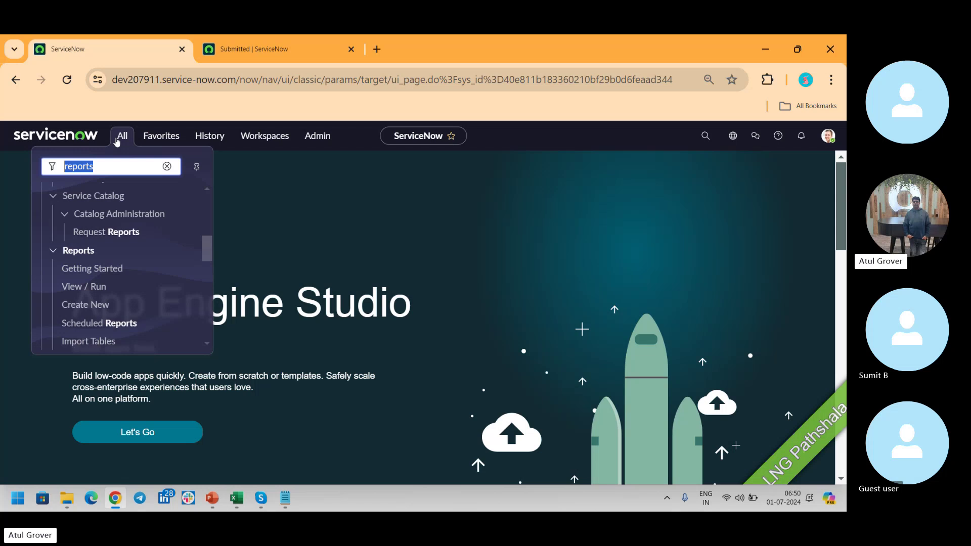
pyautogui.write('database')
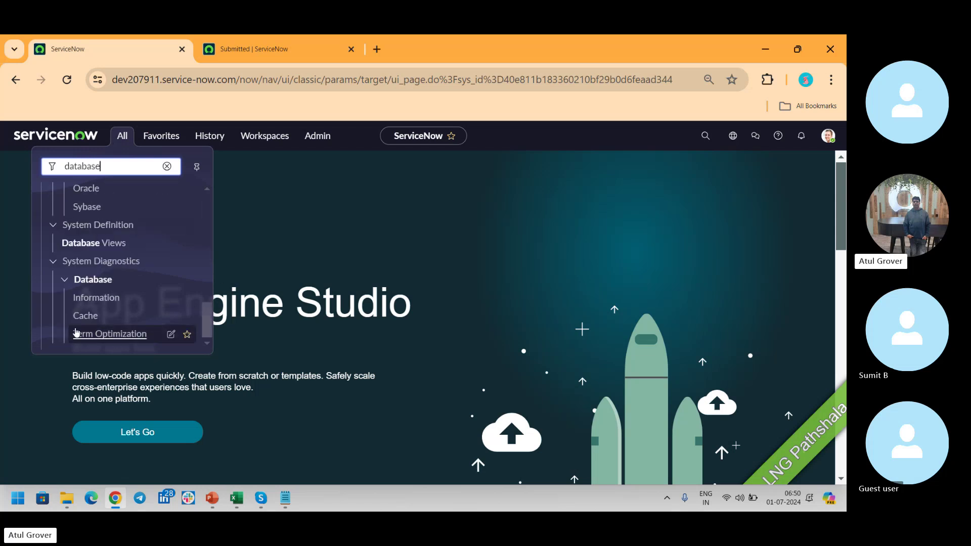
pyautogui.click(119, 249)
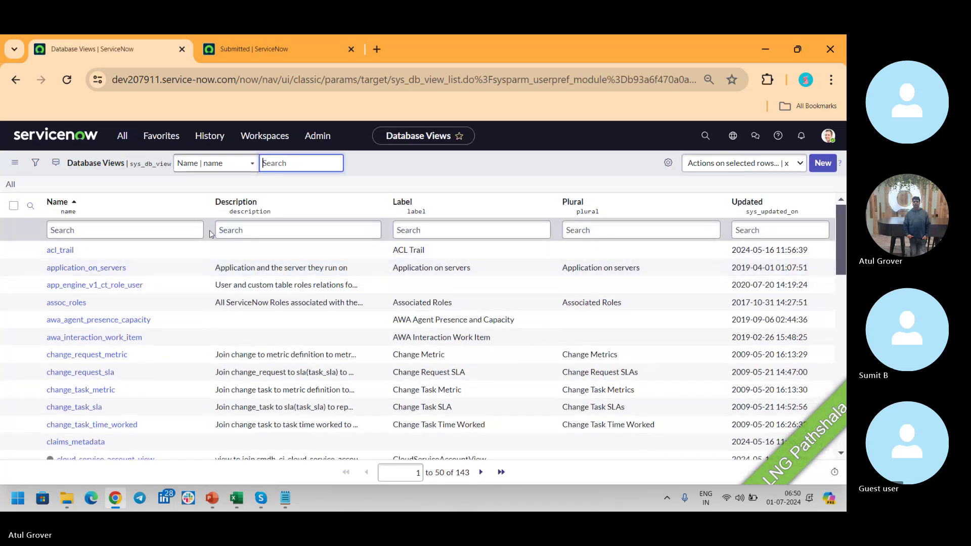
pyautogui.click(165, 229)
pyautogui.write('*re')
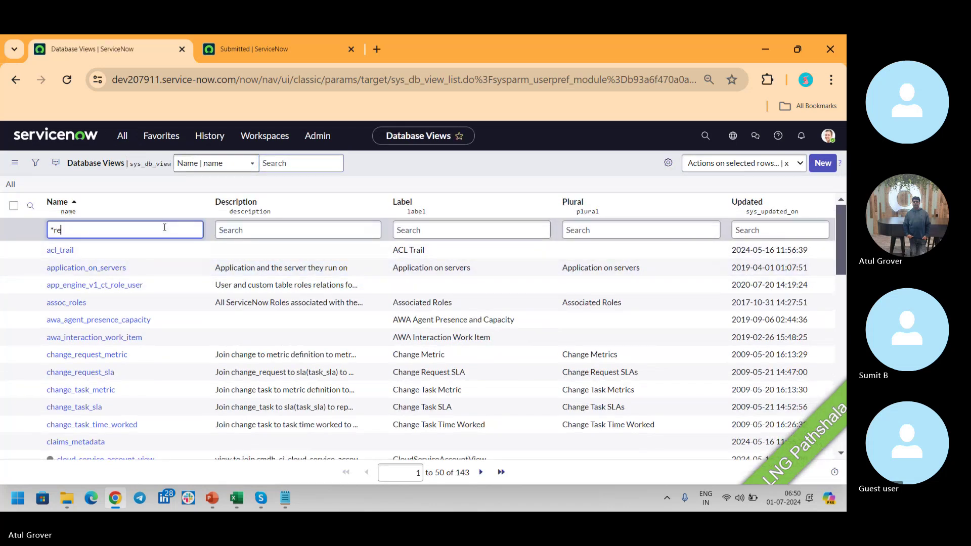
pyautogui.write('q')
pyautogui.press('Return')
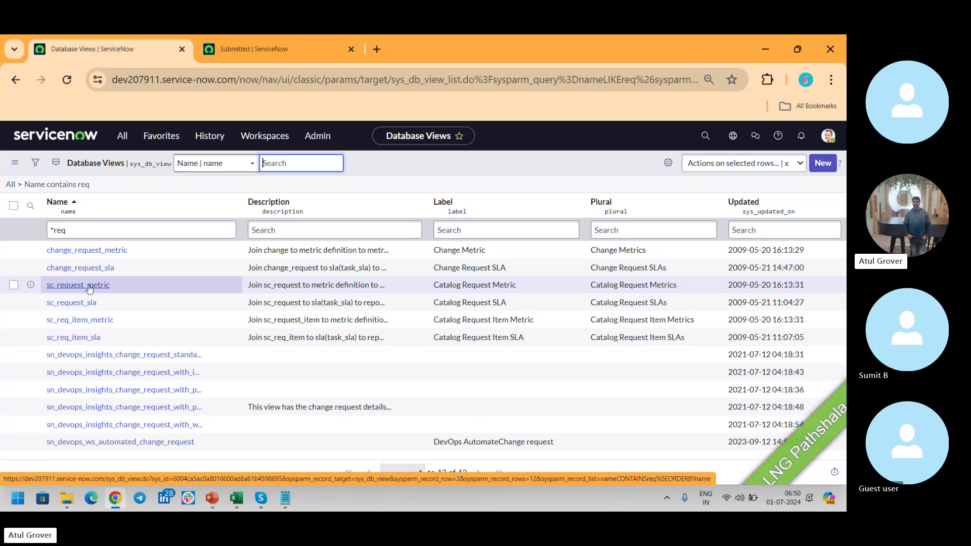
# Show slide 52's service catalog diagram in the ITSM_Master PowerPoint deck.
pyautogui.hotkey('alt', 'Tab')
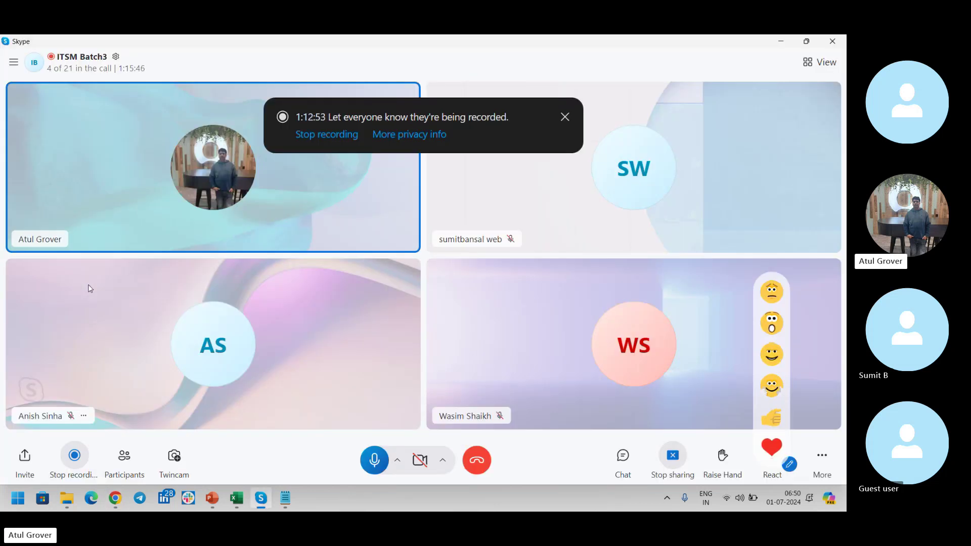
pyautogui.hotkey('alt', 'Tab')
pyautogui.hotkey('alt', 'Tab')
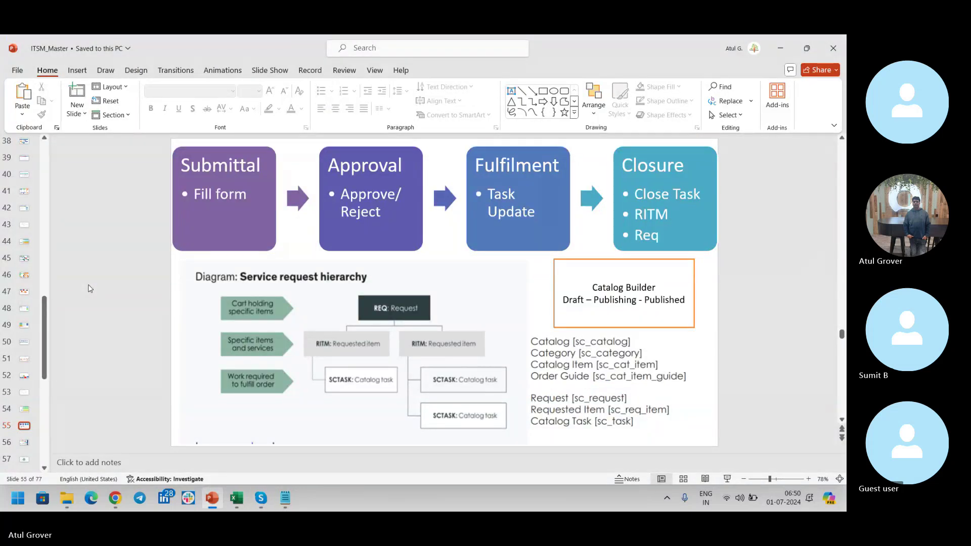
pyautogui.press('pageup')
pyautogui.press('pageup')
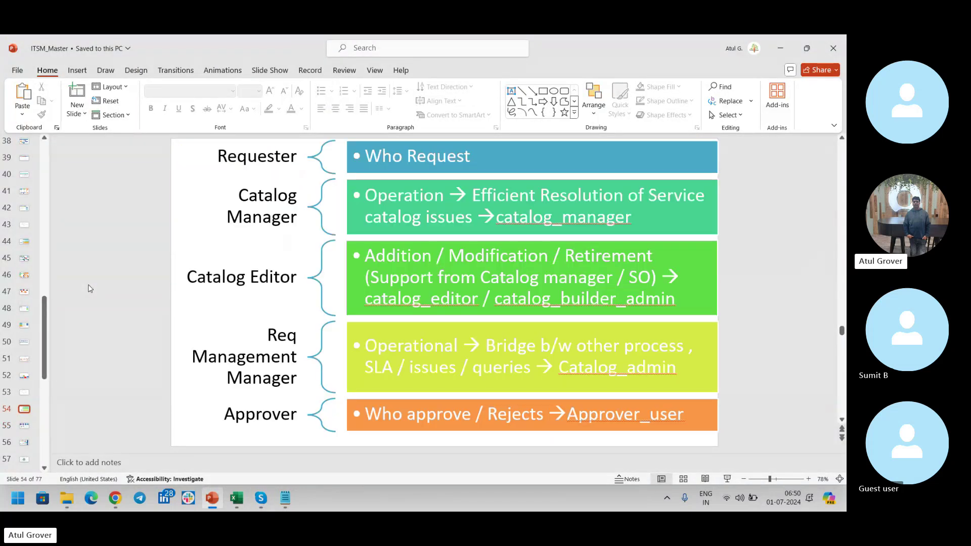
pyautogui.press('pageup')
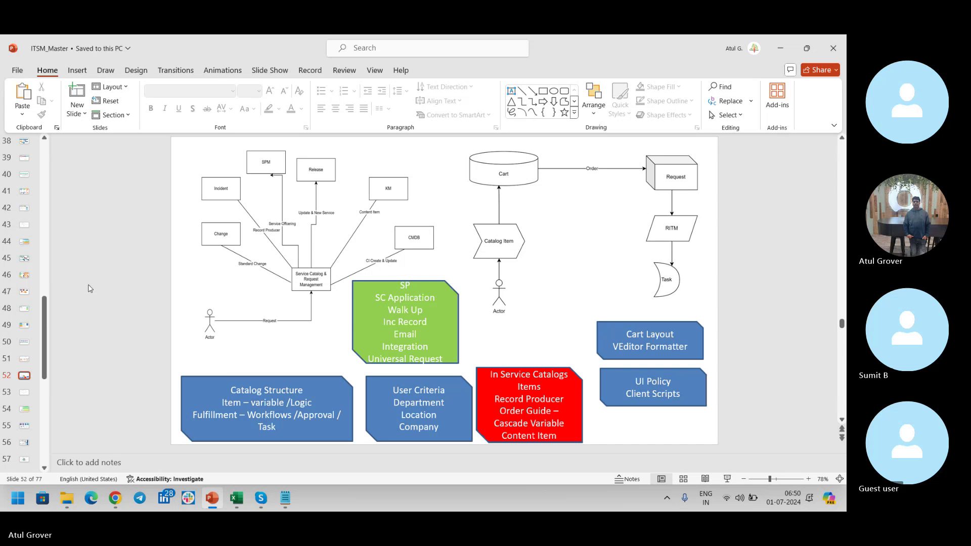